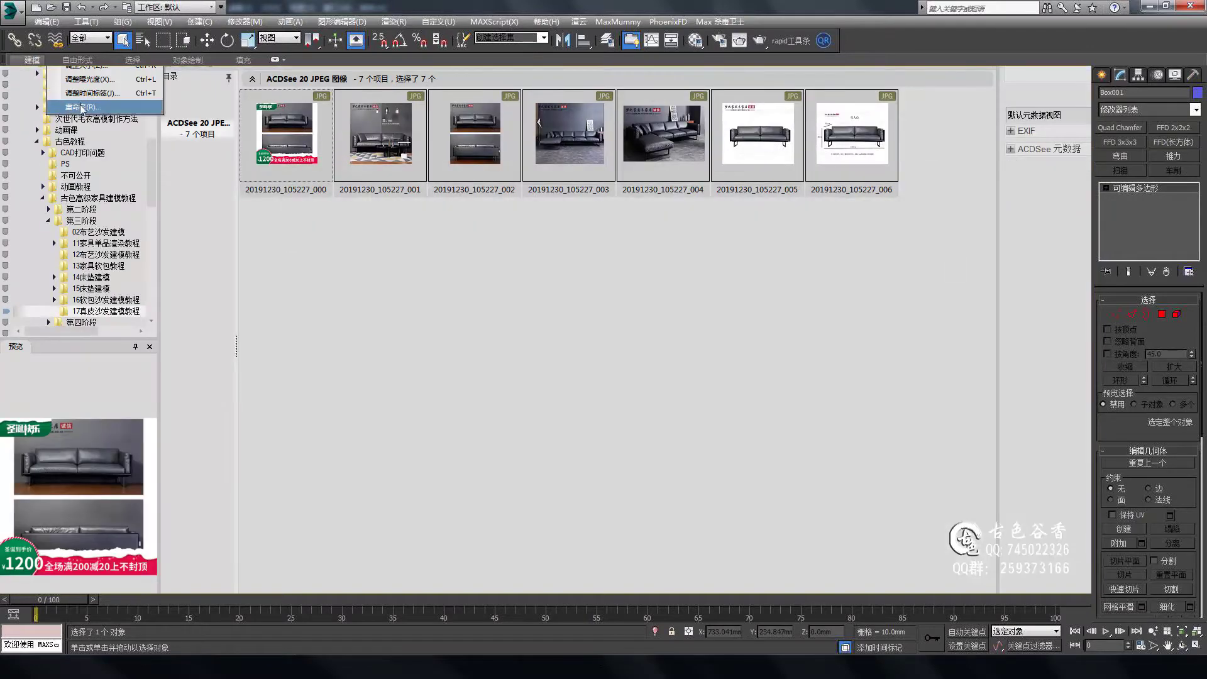
- Batch-rename the seven sofa photos to 沙发参考图01–07 in ACDSee
left_click(81, 108)
left_click(676, 471)
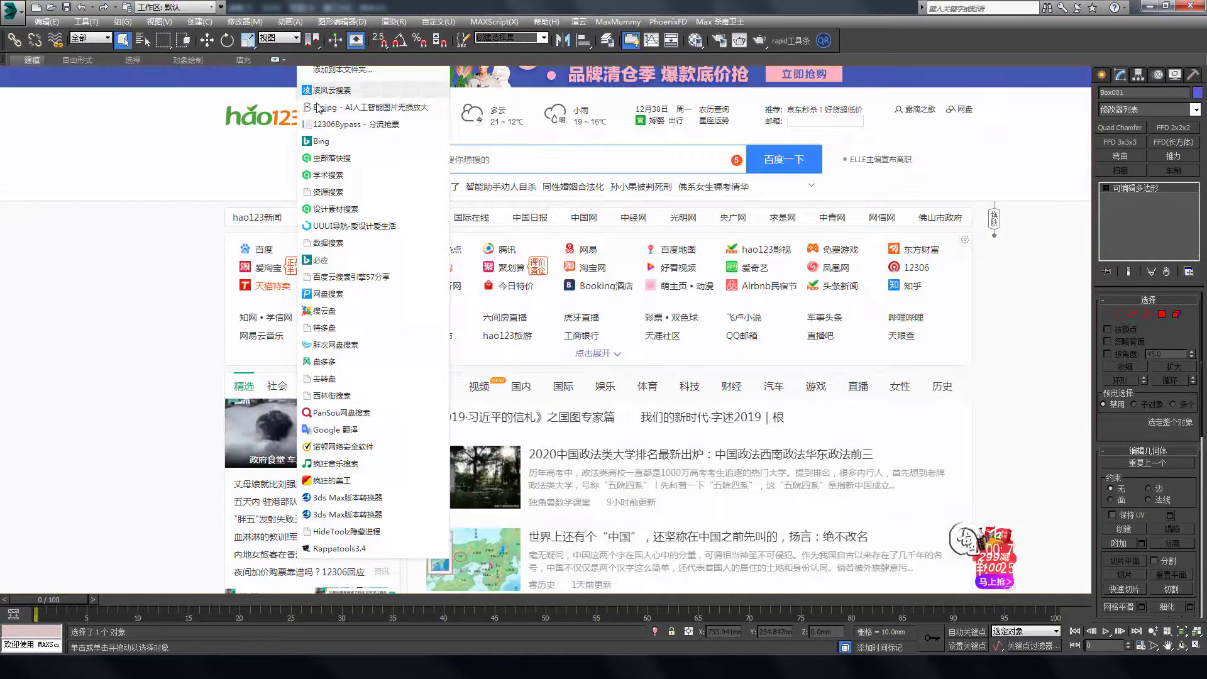
- Upscale the sofa photos 4x as photos with no noise reduction, starting image 03 after the limit notice
left_click(597, 177)
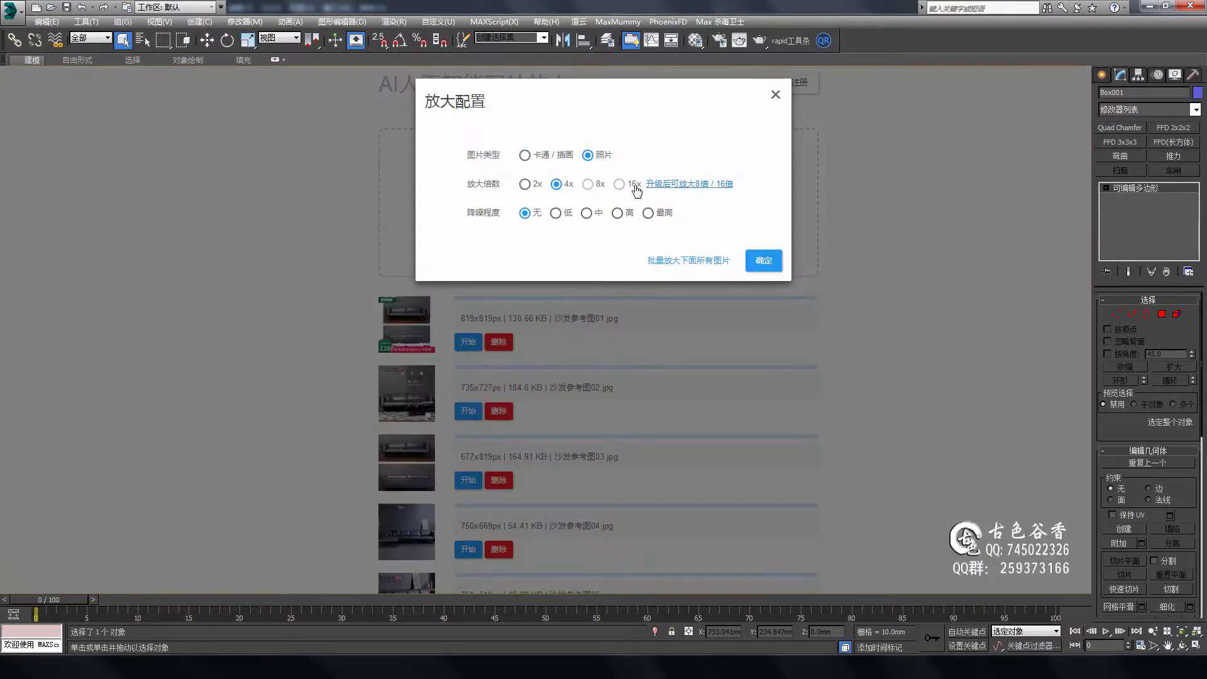
left_click(670, 264)
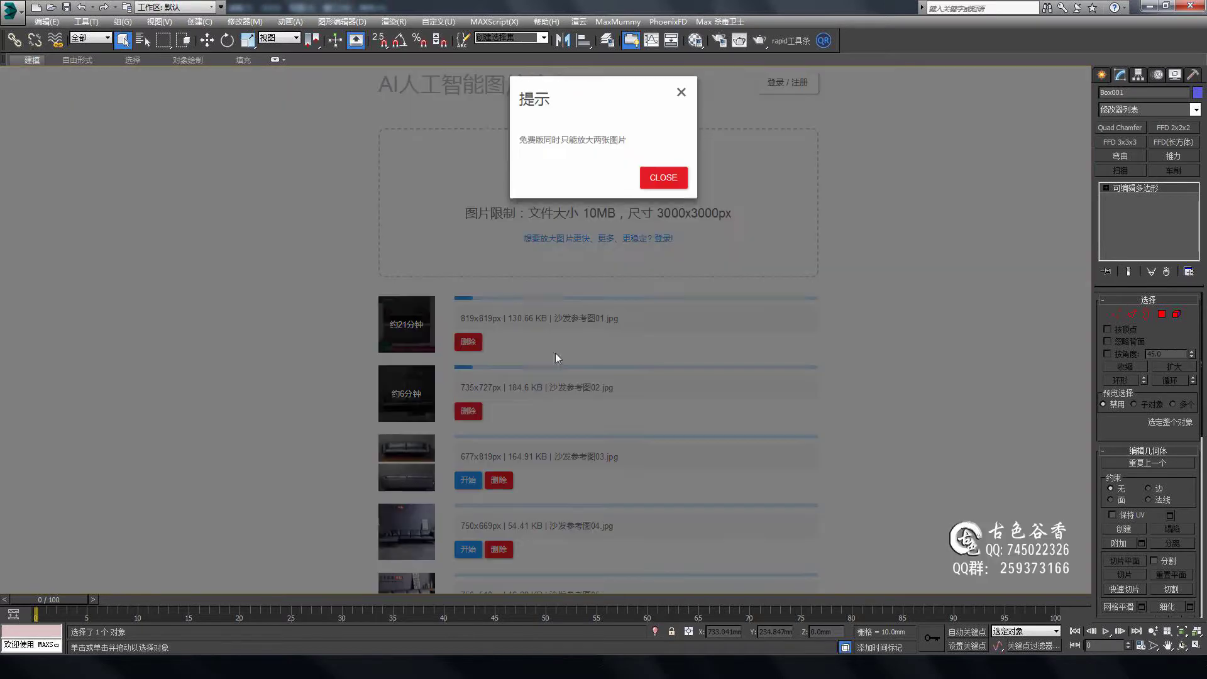
left_click(667, 186)
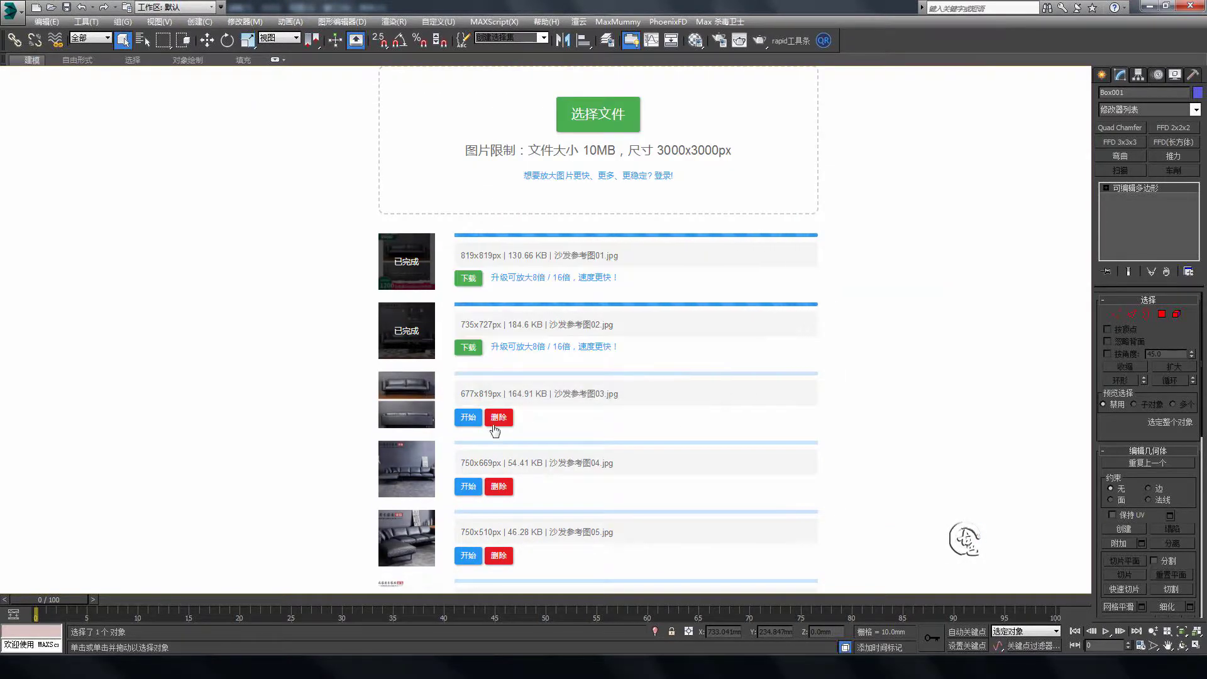
left_click(469, 417)
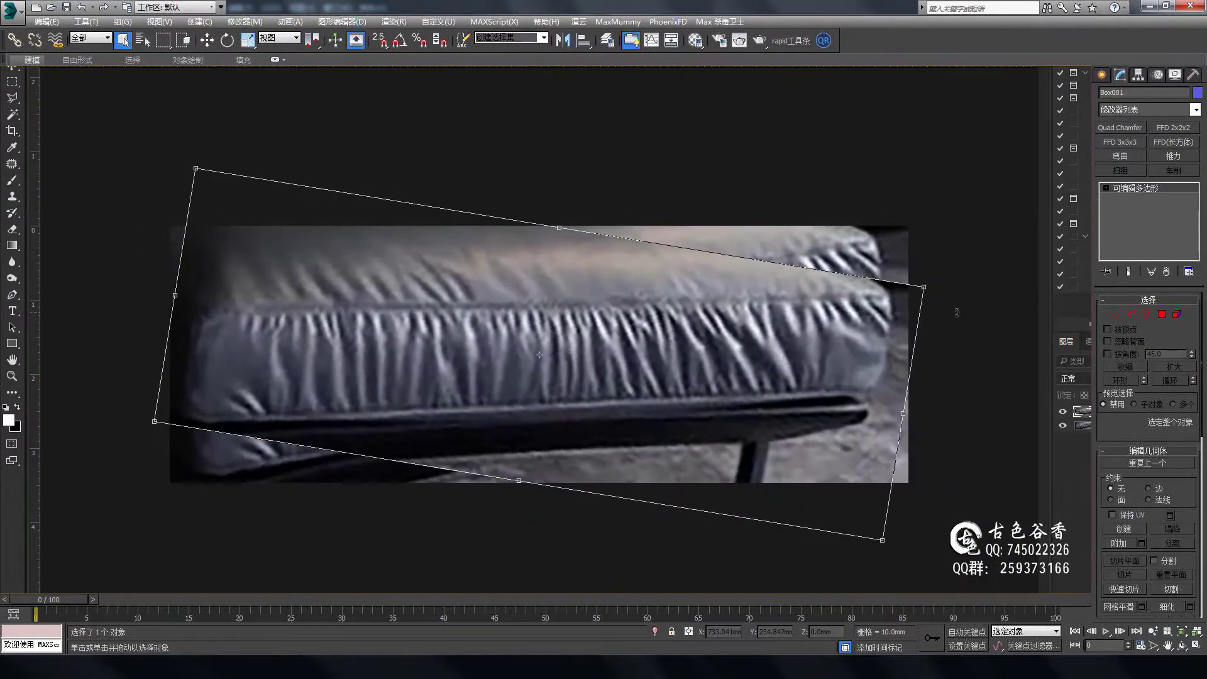
- Stretch the cushion image slightly wider and save it as JPEG 沙发参考图06
left_click_drag(923, 286, 937, 283)
key("ctrl+shift+s")
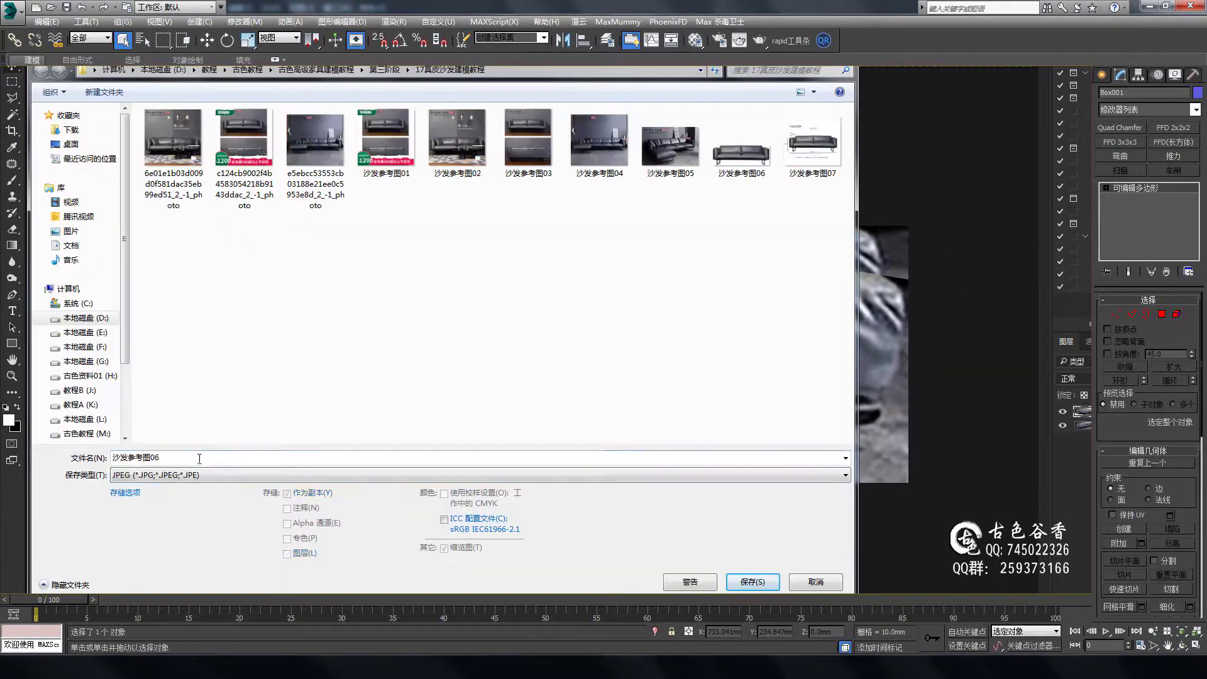
key("Return")
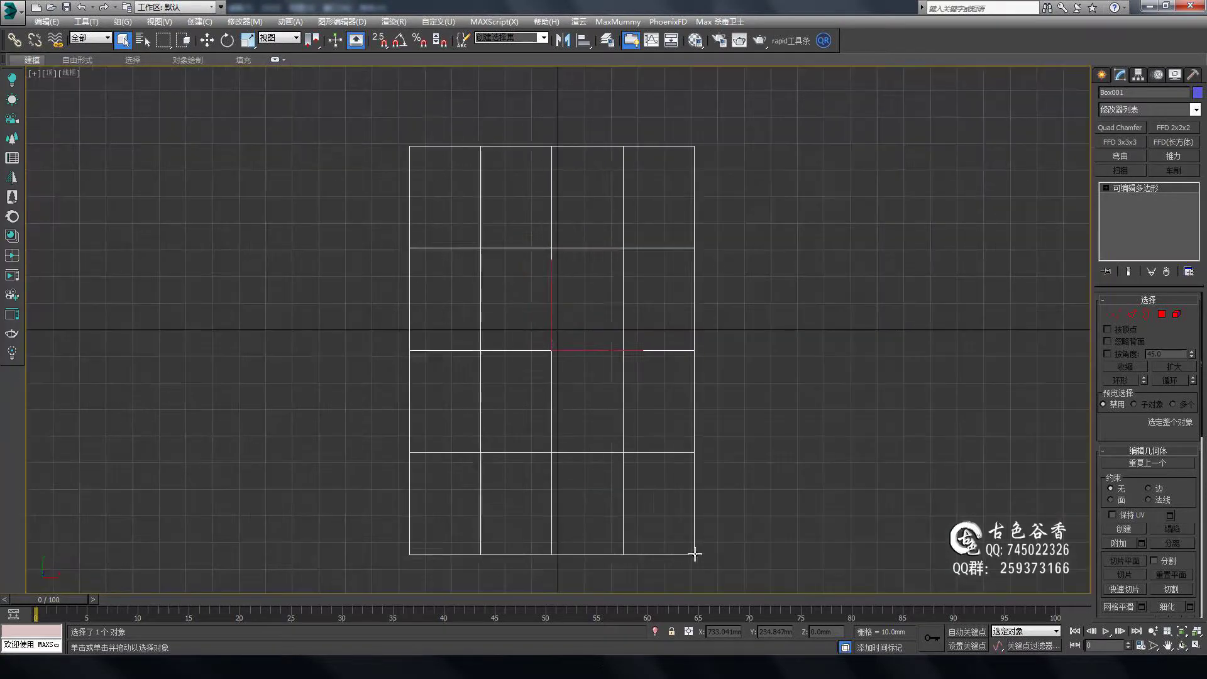
- Maximize the perspective view and orbit to see the box's top face
key("alt+w")
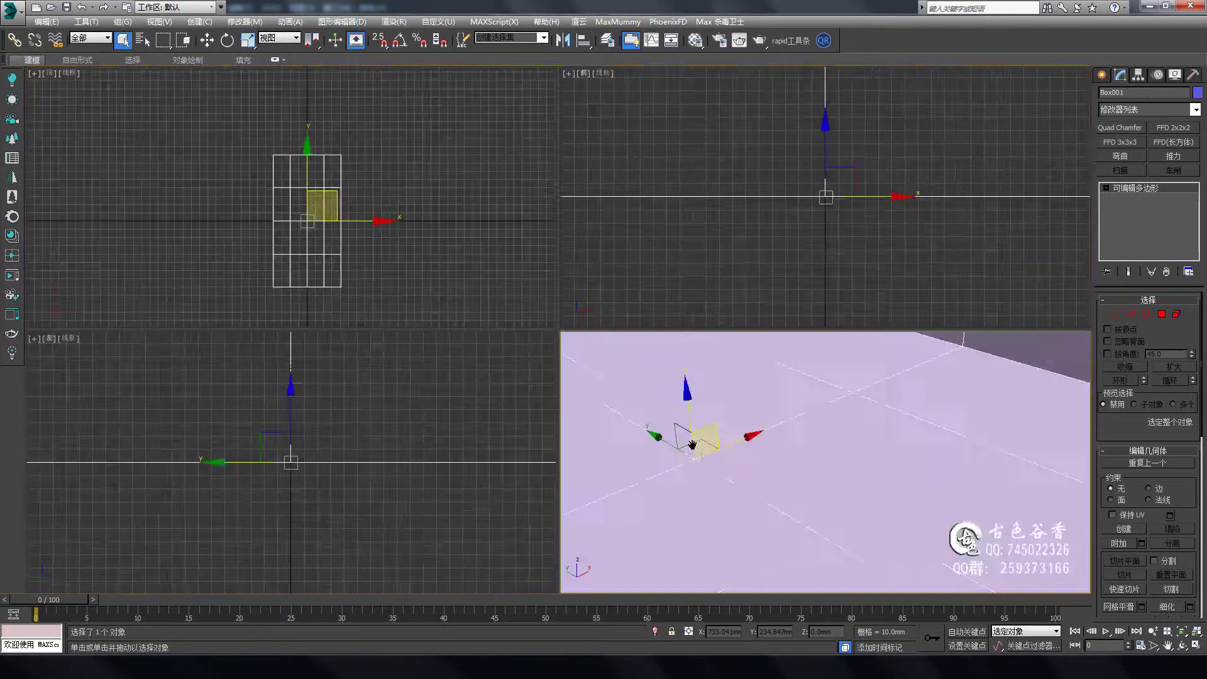
right_click(706, 370)
key("alt+w")
middle_click_drag(727, 375, 601, 483, "alt")
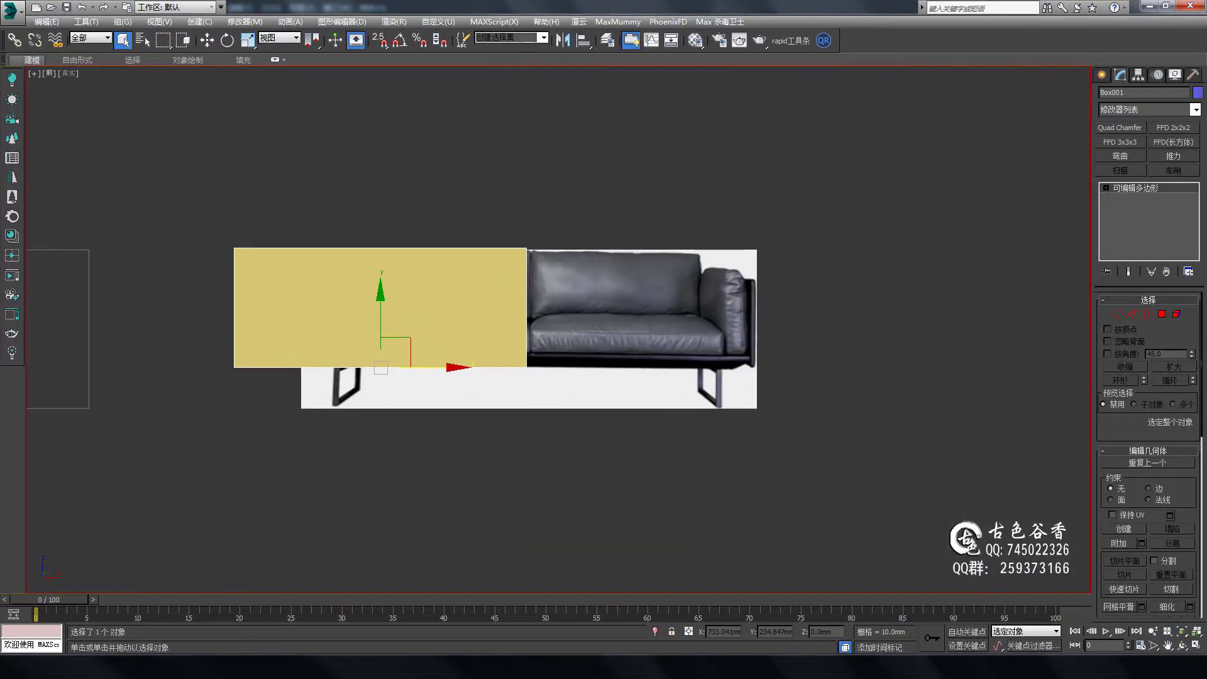
- Inspect the box against the sofa's base frame in the front, left and top views
scroll(584, 393, "up", 5)
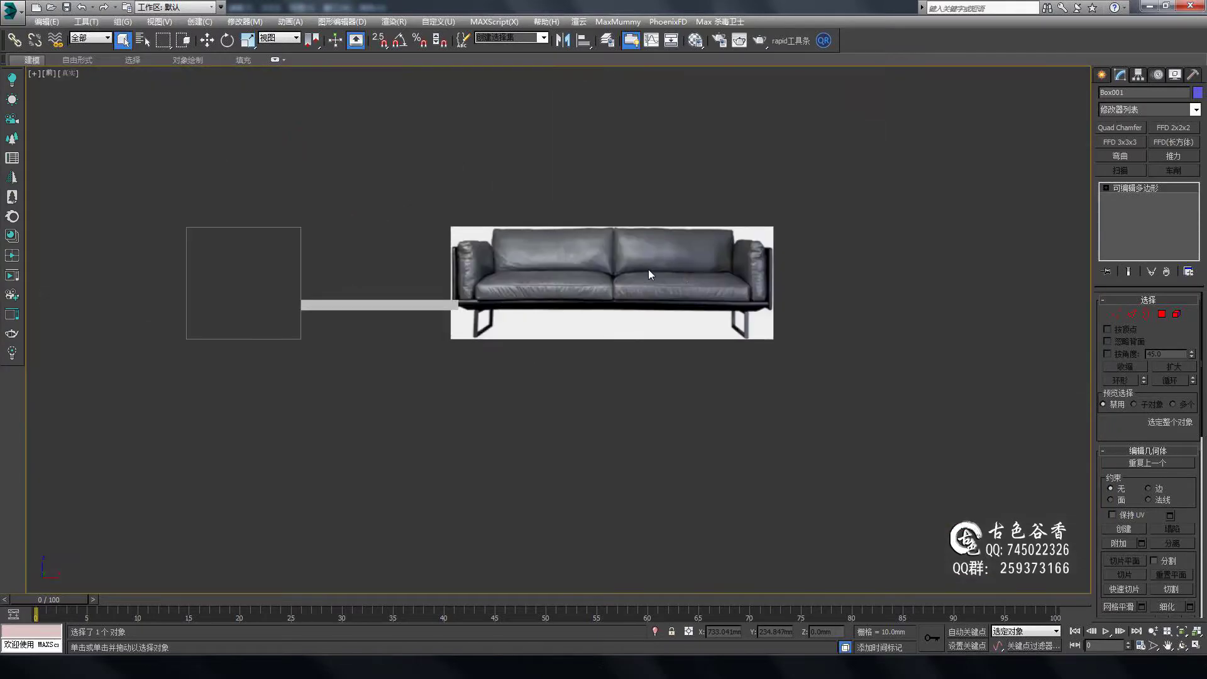
scroll(626, 261, "up", 4)
scroll(423, 302, "up", 5)
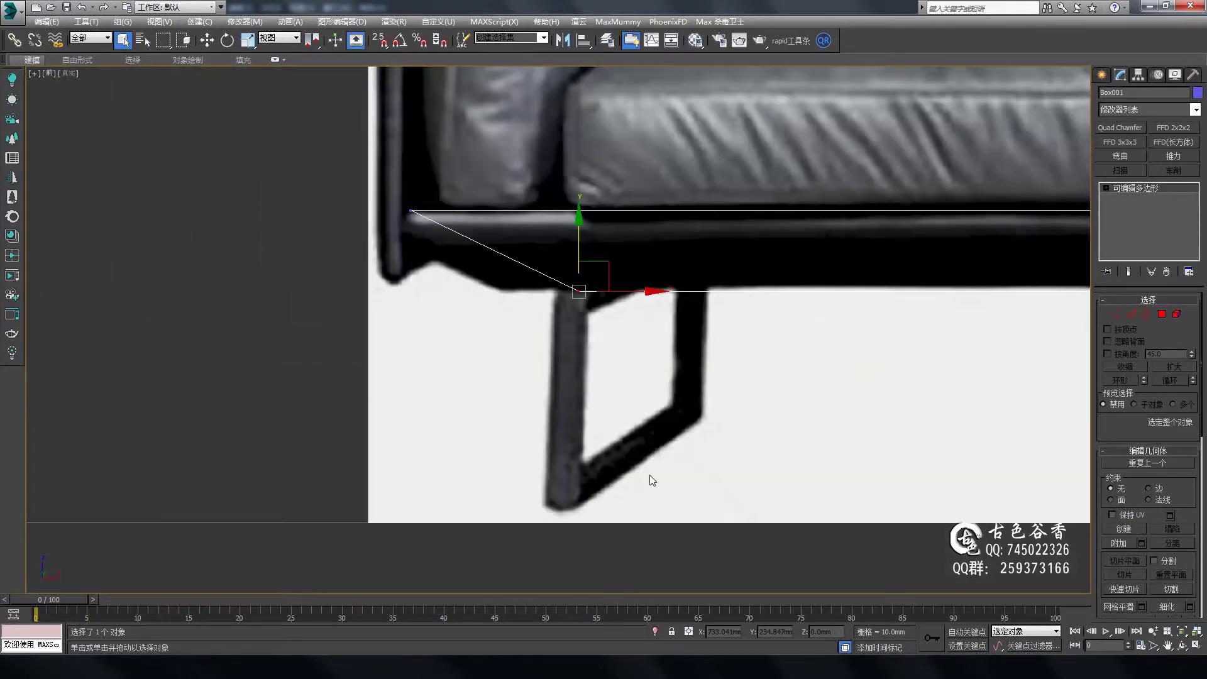
scroll(742, 219, "down", 3)
scroll(742, 283, "up", 3)
middle_click_drag(835, 404, 508, 451)
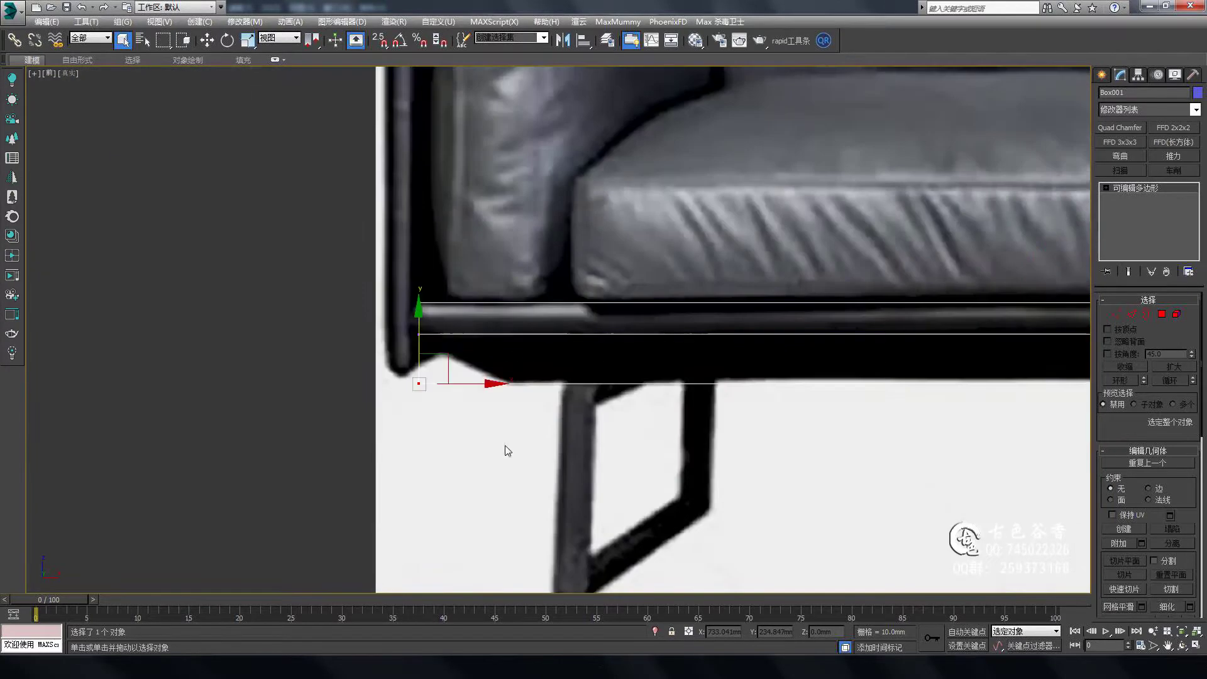
scroll(721, 455, "down", 5)
key("l")
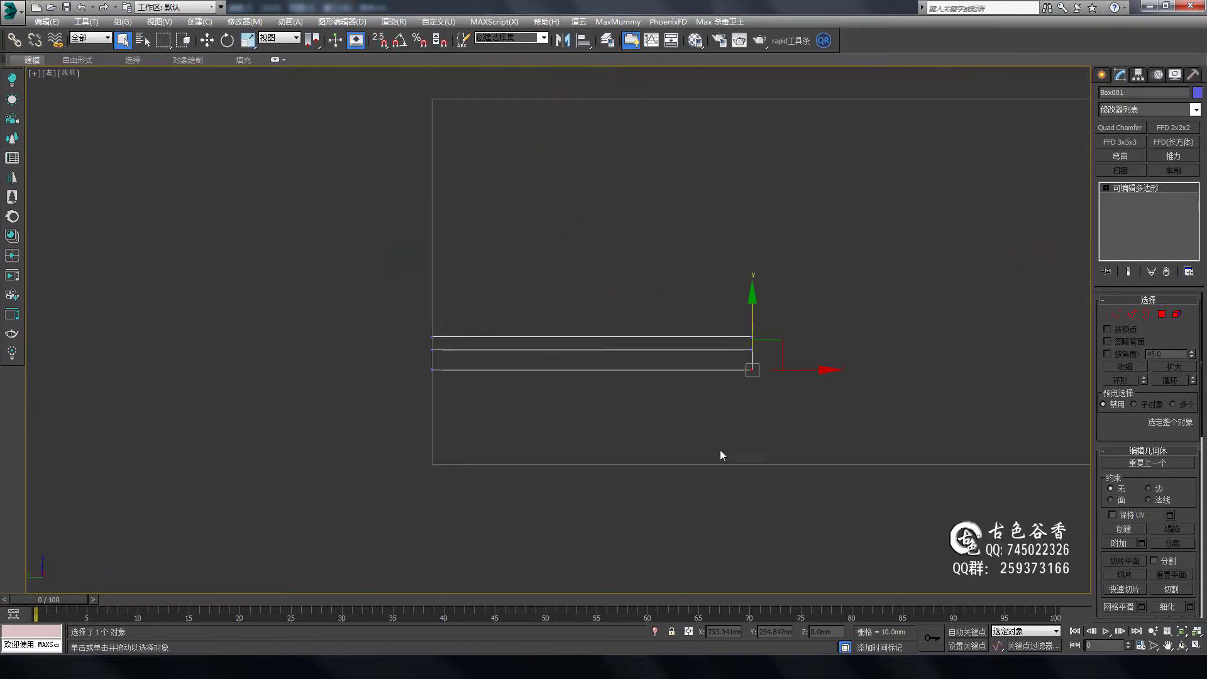
key("alt+w")
key("t")
key("alt+w")
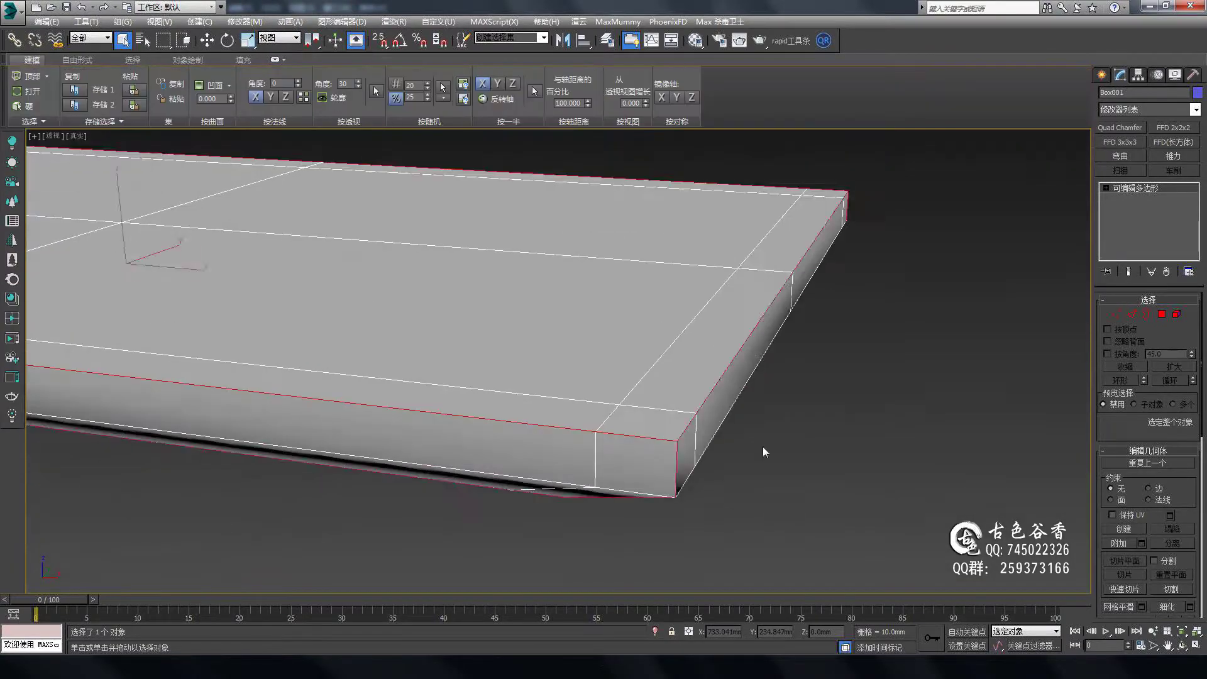
- Orbit around the slab and turn on NURMS smoothing for it
mouse_move(764, 451)
middle_mouse_down("alt")
mouse_move(799, 369)
mouse_move(652, 353)
middle_mouse_up("alt")
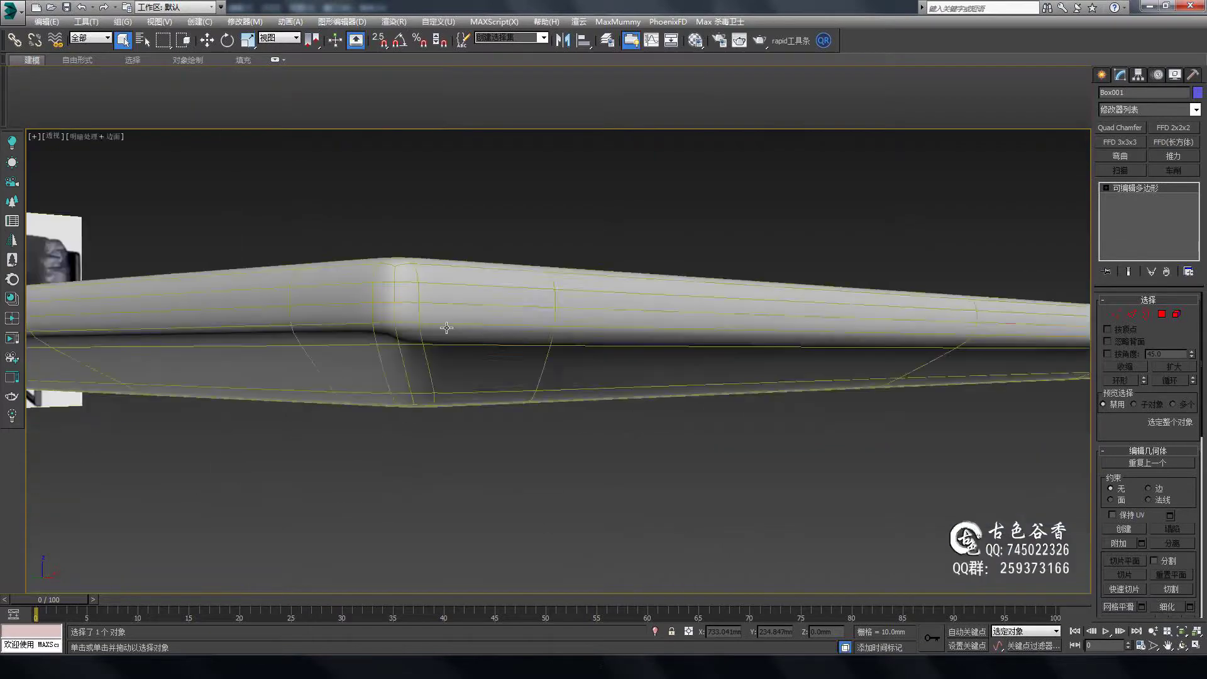
mouse_move(431, 323)
middle_mouse_down("alt")
mouse_move(440, 262)
mouse_move(629, 377)
mouse_move(807, 320)
middle_mouse_up("alt")
scroll(628, 377, "down", 3)
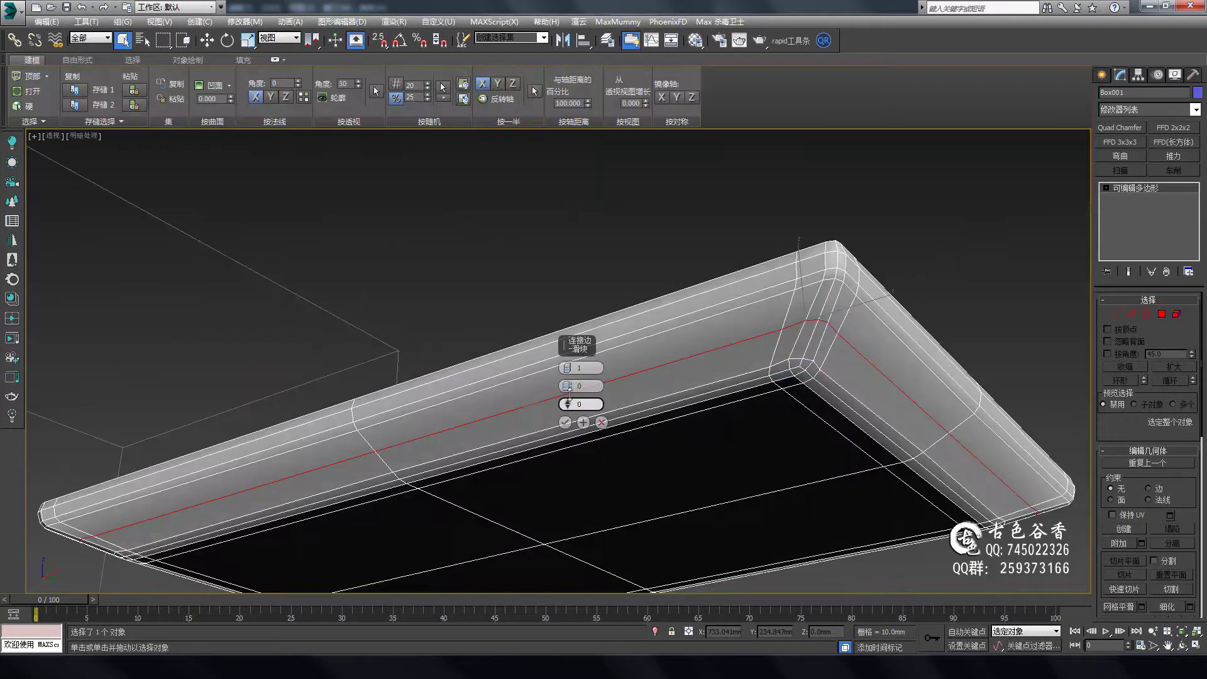
middle_click_drag(883, 324, 756, 309, "alt")
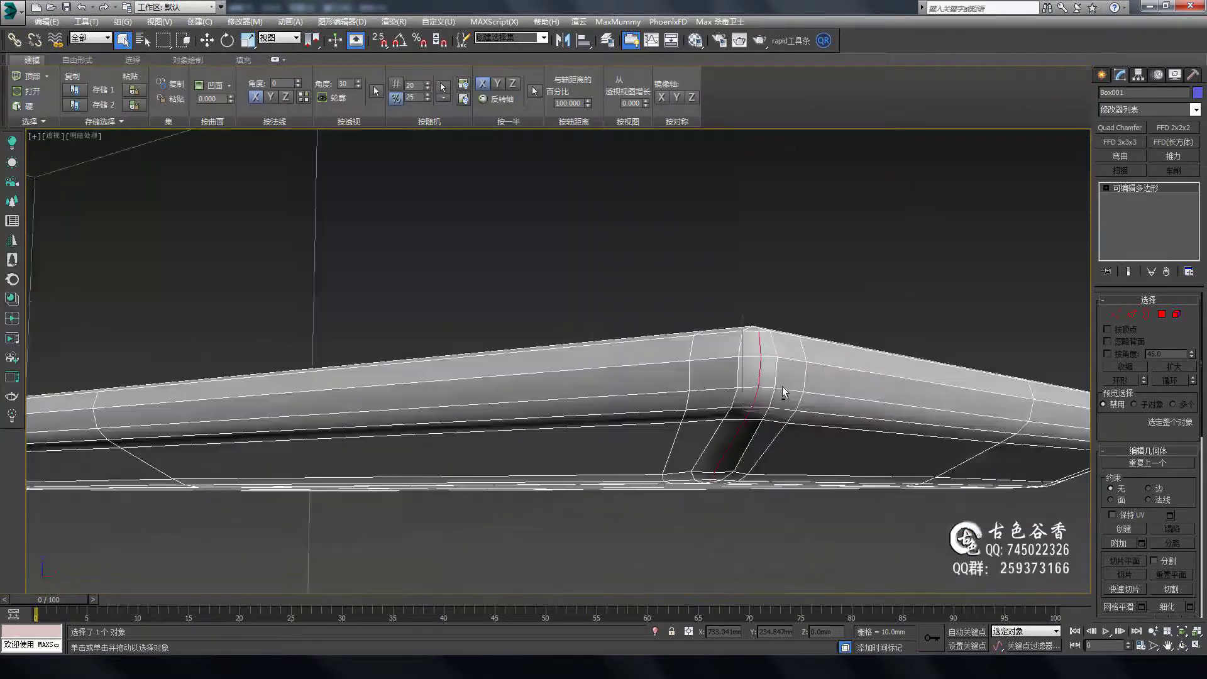
key("ctrl+q")
mouse_move(782, 386)
middle_mouse_down("alt")
mouse_move(789, 431)
mouse_move(760, 431)
middle_mouse_up("alt")
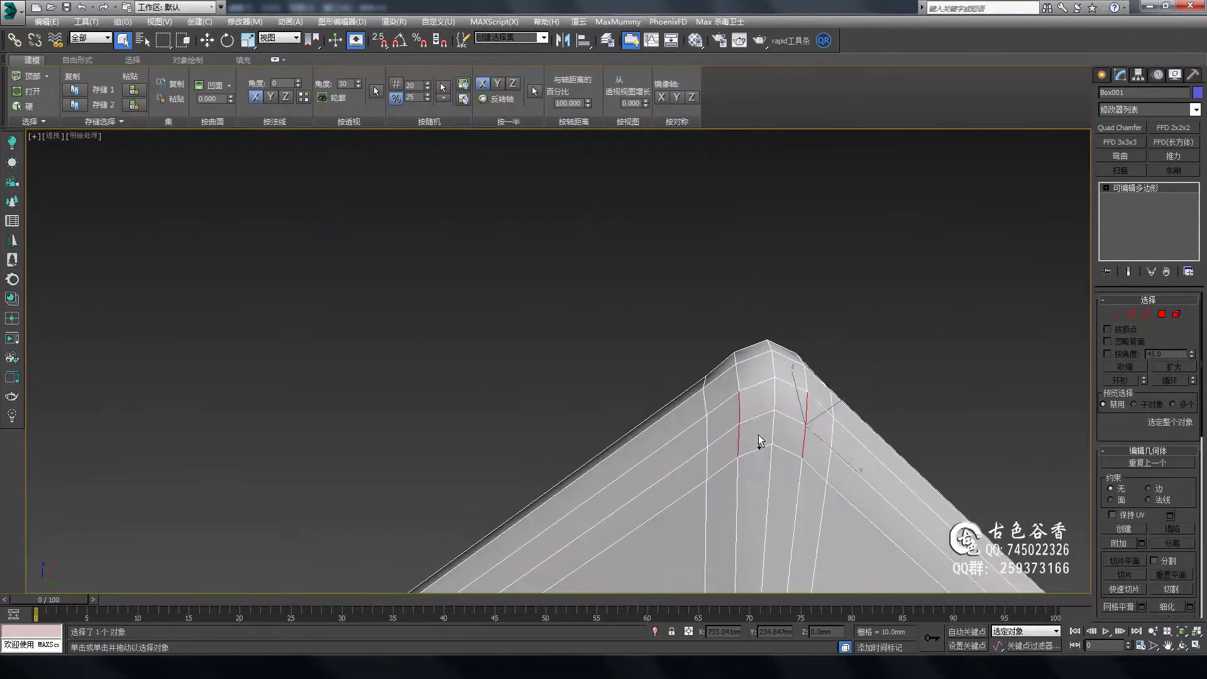
scroll(756, 381, "up", 3)
scroll(353, 232, "down", 2)
- Review the smoothed slab in the top, perspective and front views
key("t")
scroll(754, 371, "up", 3)
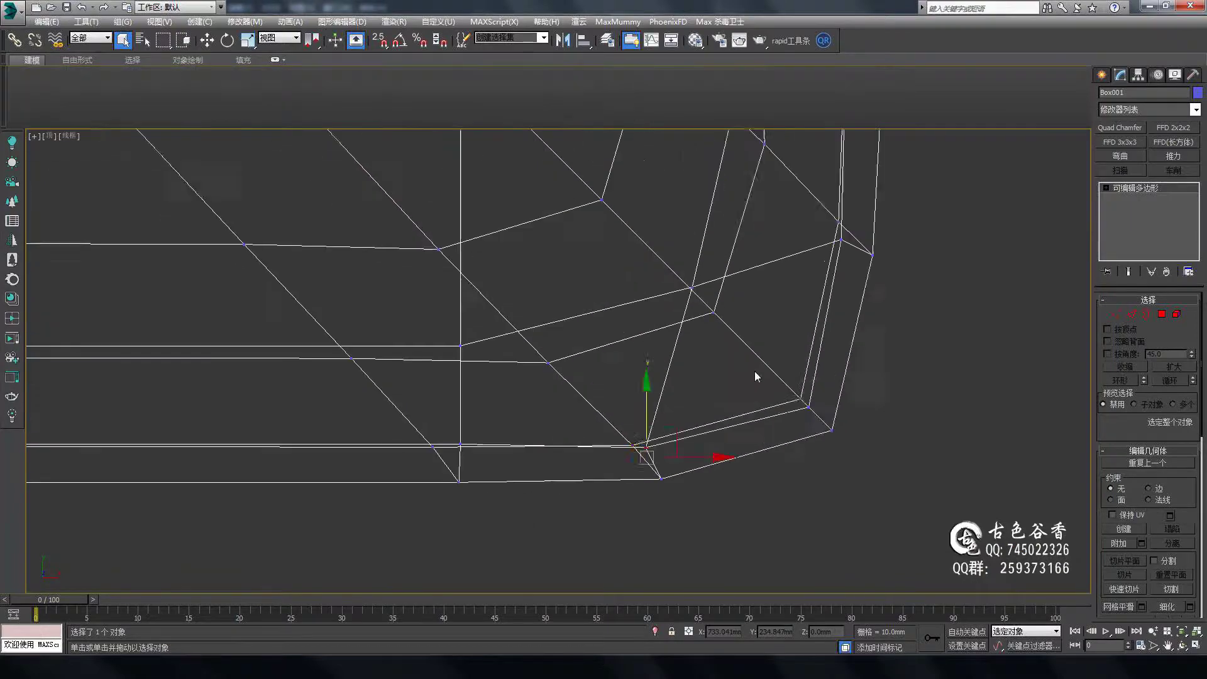
scroll(754, 371, "up", 3)
scroll(843, 454, "down", 5)
scroll(843, 454, "up", 2)
key("p")
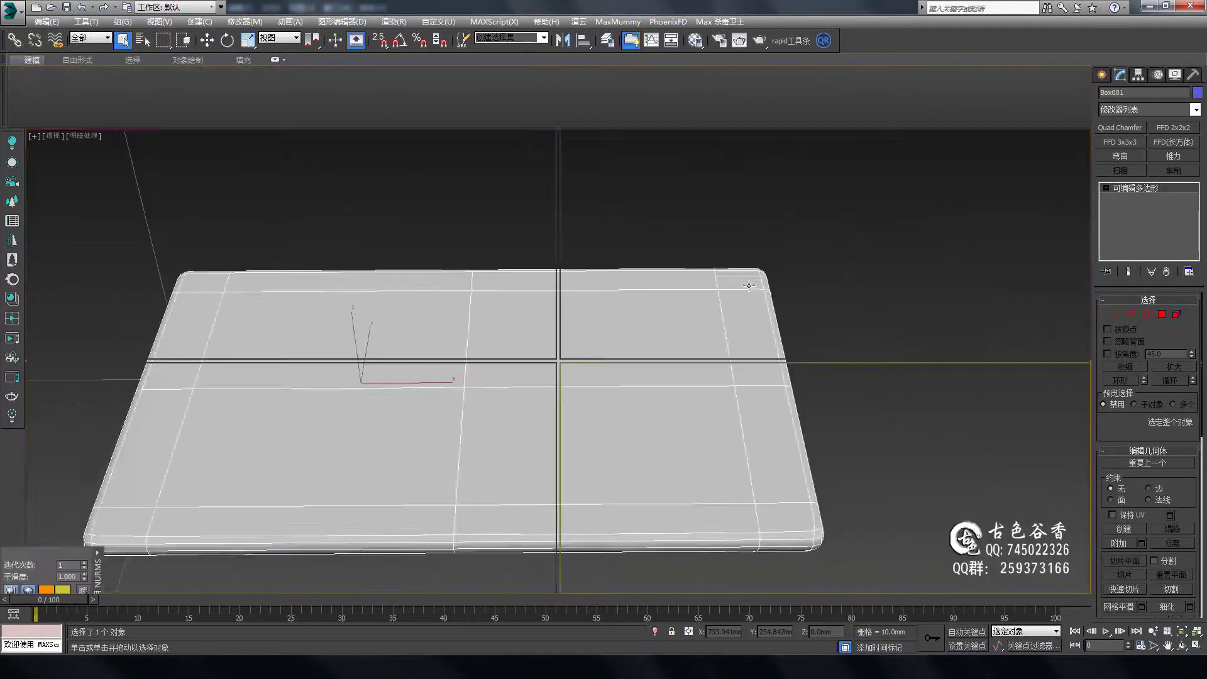
key("f")
scroll(456, 338, "up", 3)
scroll(456, 339, "up", 3)
- Box-select the vertices along the slab's side in the top view
key("t")
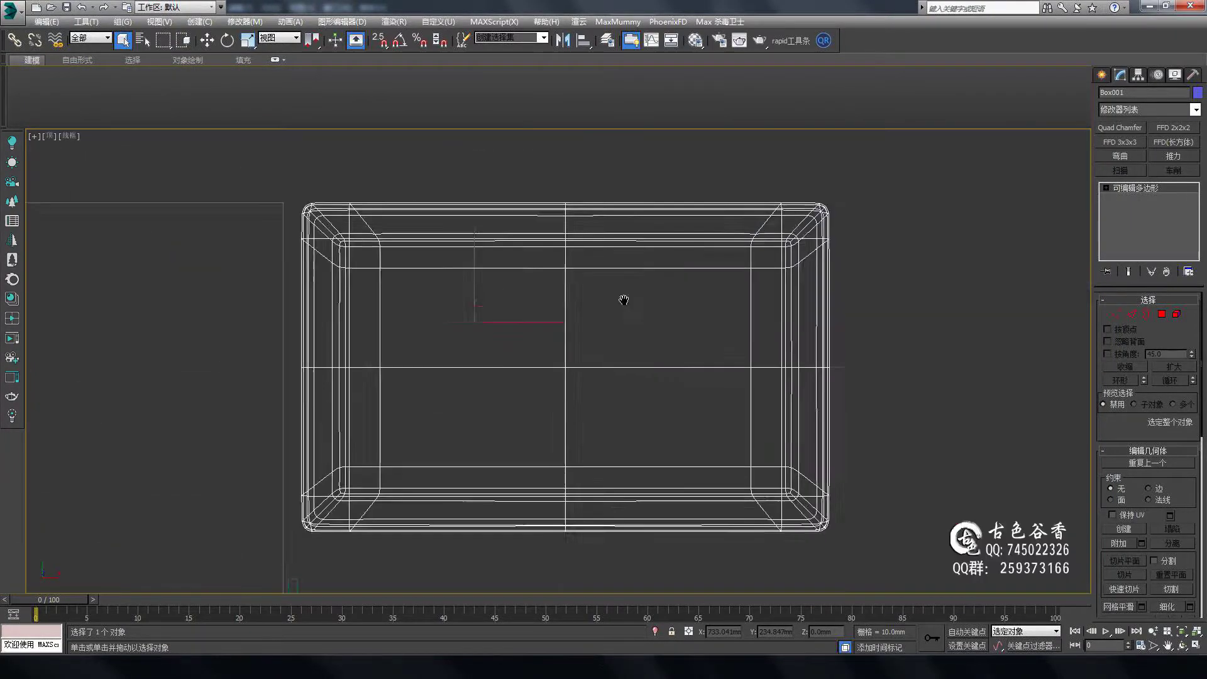
middle_click_drag(866, 315, 821, 321)
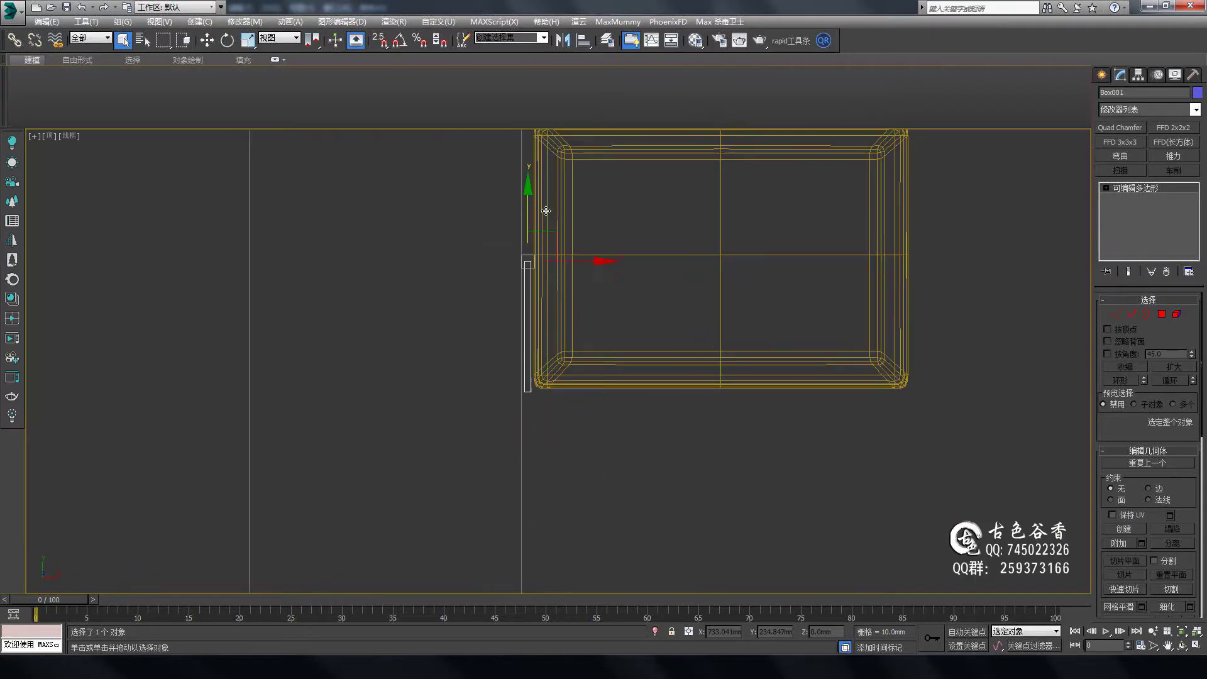
middle_click_drag(546, 211, 574, 315)
left_click_drag(498, 316, 620, 420)
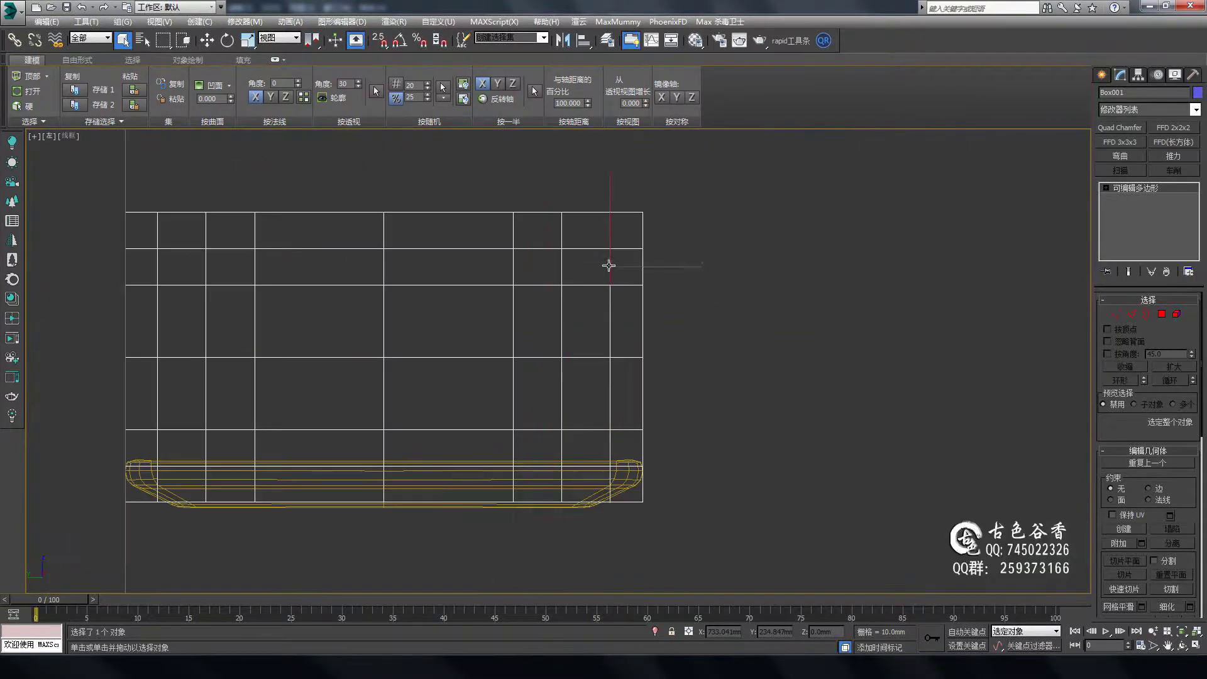
- Select part of the slab's vertices in the left view and frame the rounded box
middle_click_drag(612, 264, 807, 268)
left_click_drag(358, 203, 348, 538)
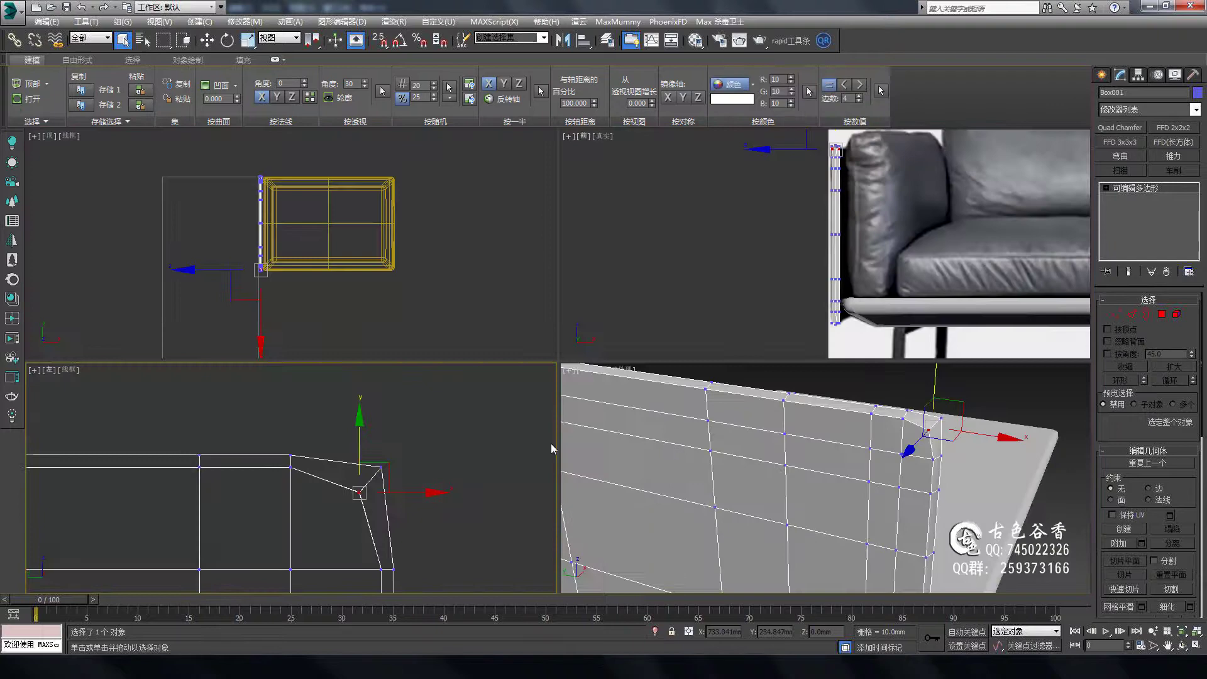
key("alt+w")
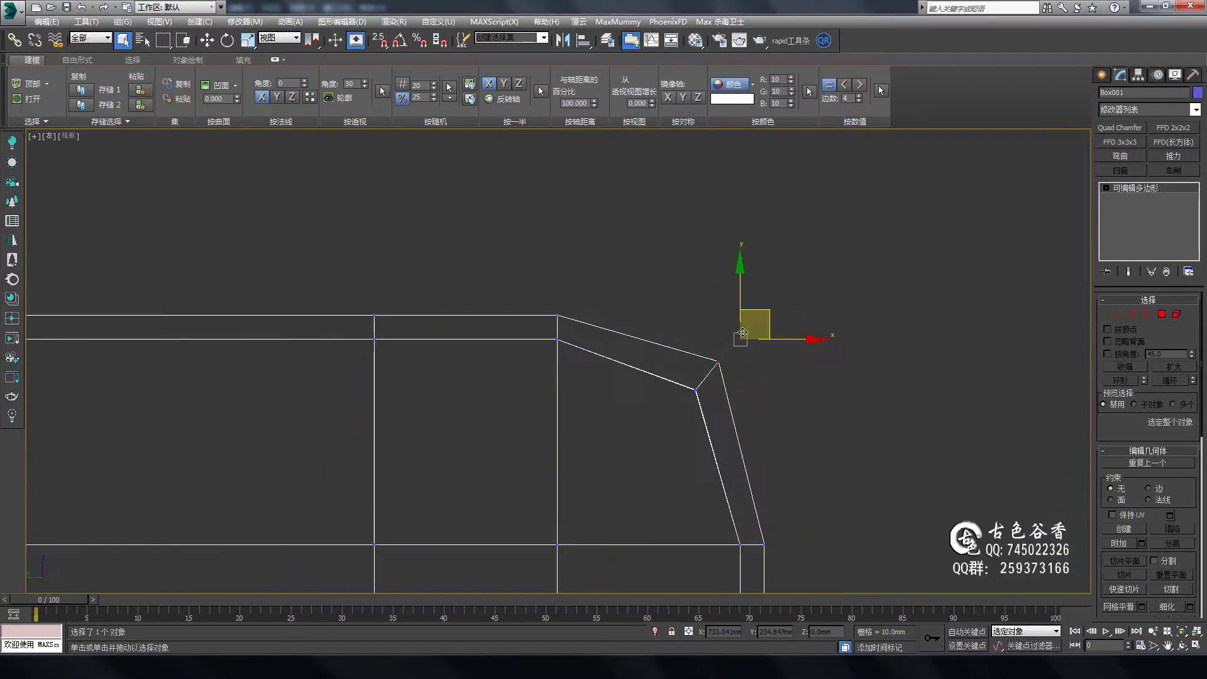
scroll(759, 406, "down", 3)
scroll(759, 407, "down", 2)
middle_click_drag(1058, 433, 951, 383)
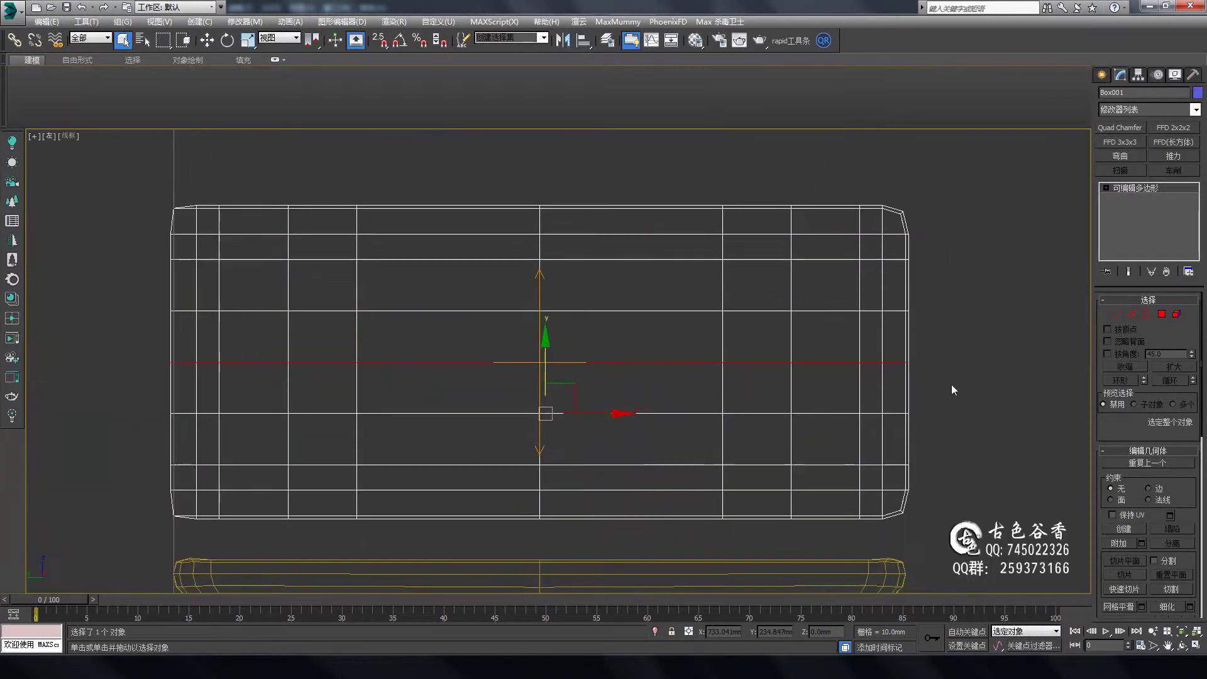
middle_click_drag(686, 370, 625, 354)
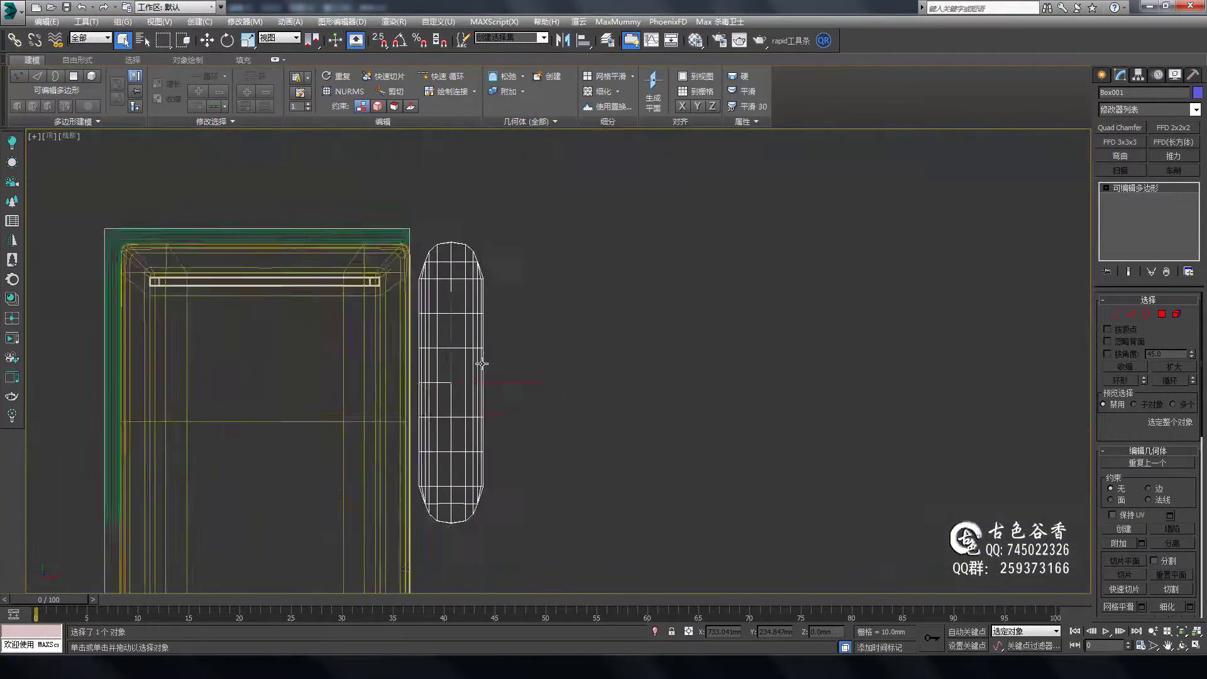
- Select the cushion's right column of vertices and switch between vertex and edge modes
left_click_drag(503, 192, 502, 189)
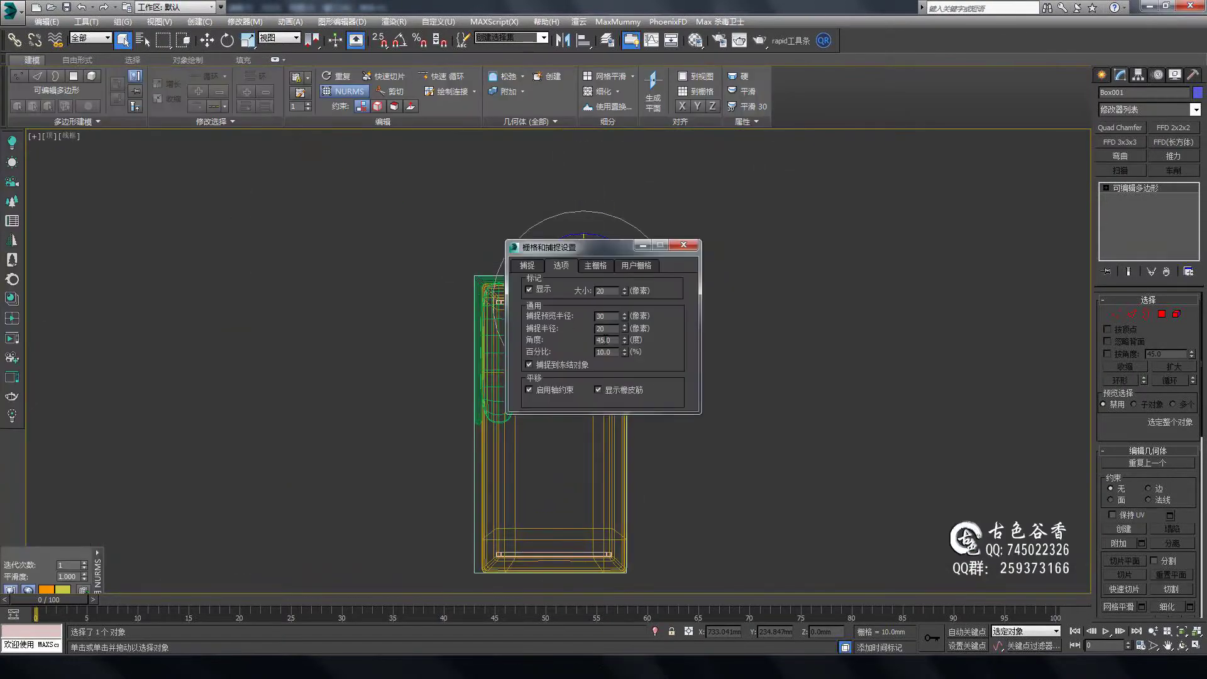
scroll(590, 379, "up", 8)
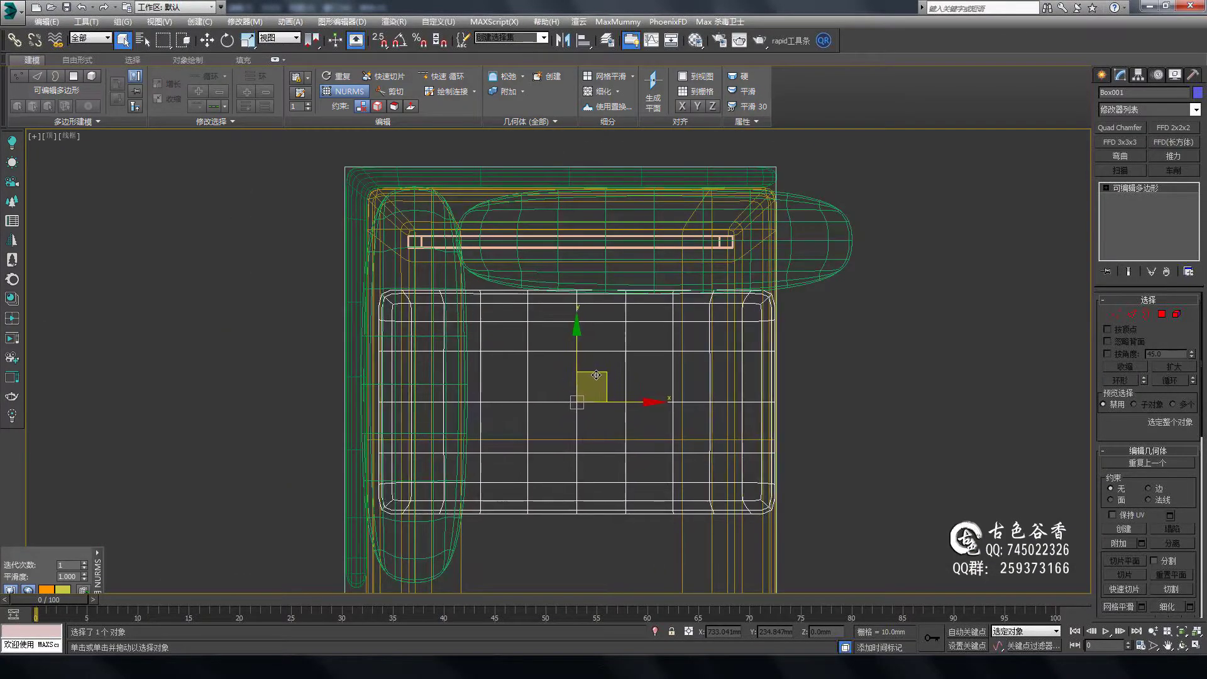
scroll(596, 375, "down", 2)
key("1")
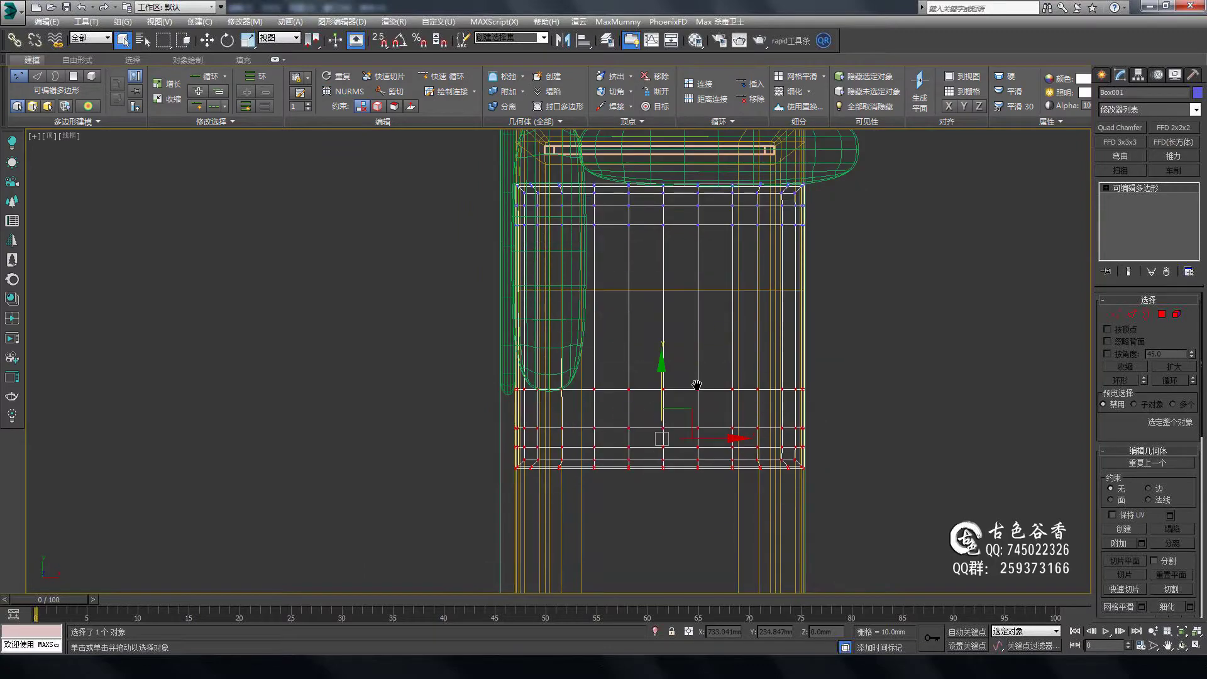
key("f")
key("2")
- Compare the cushion with the front reference photo and check its side profile
scroll(473, 273, "up", 2)
scroll(473, 274, "up", 2)
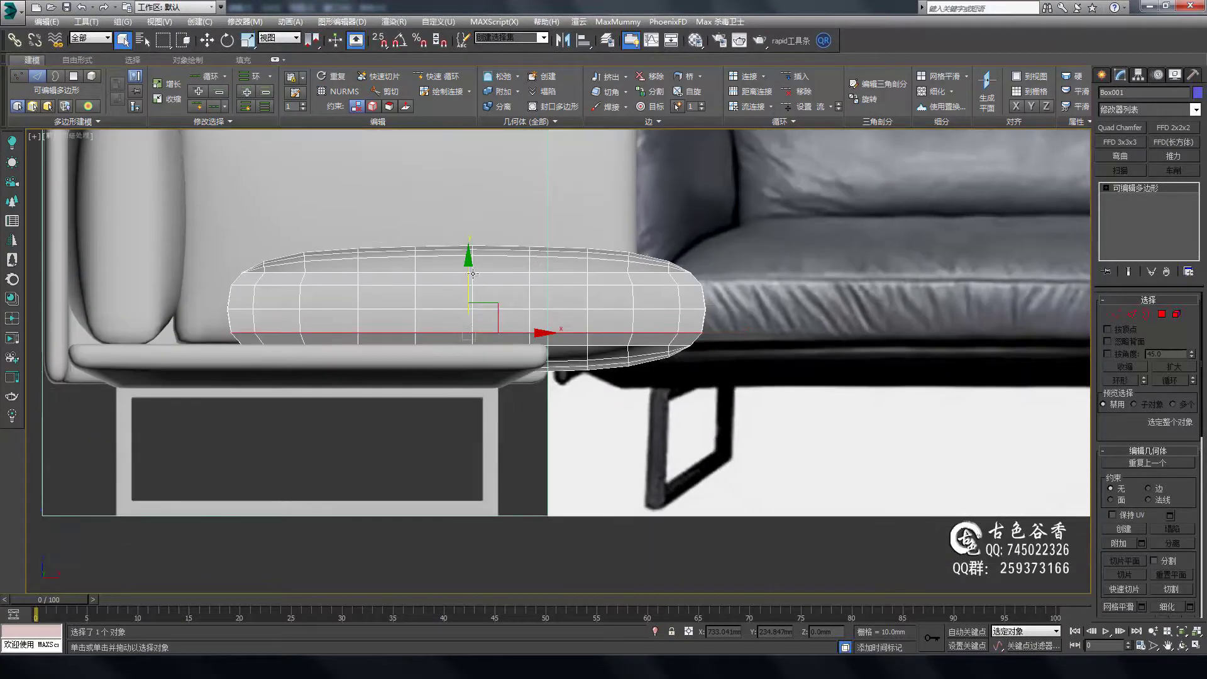
scroll(738, 328, "up", 2)
scroll(737, 329, "up", 2)
key("l")
key("1")
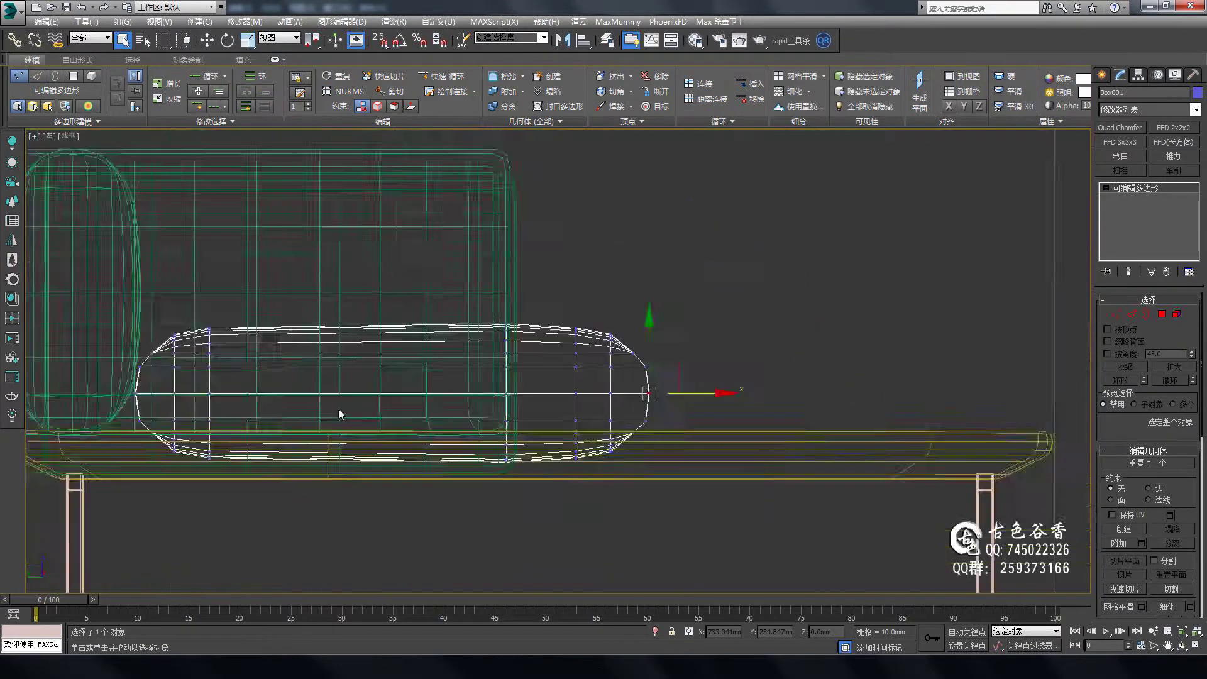
scroll(736, 438, "up", 2)
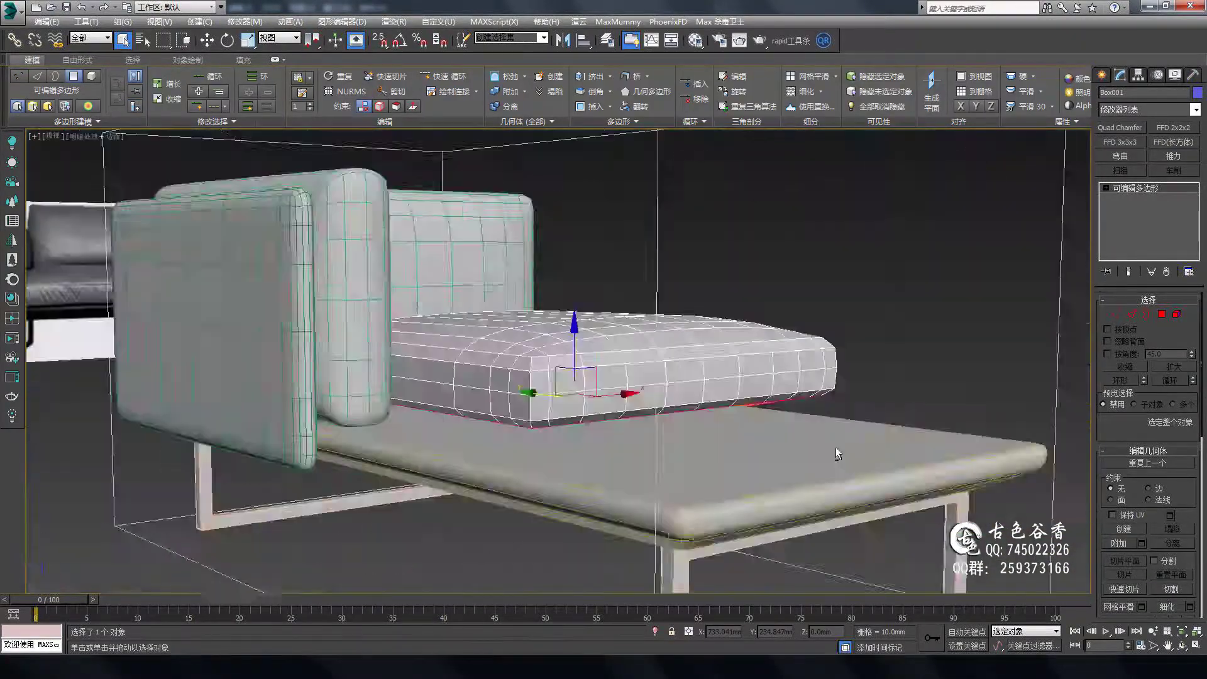
middle_click_drag(523, 304, 356, 291, "alt")
scroll(356, 291, "up", 3)
- Zoom in on the cushion from the top view
key("t")
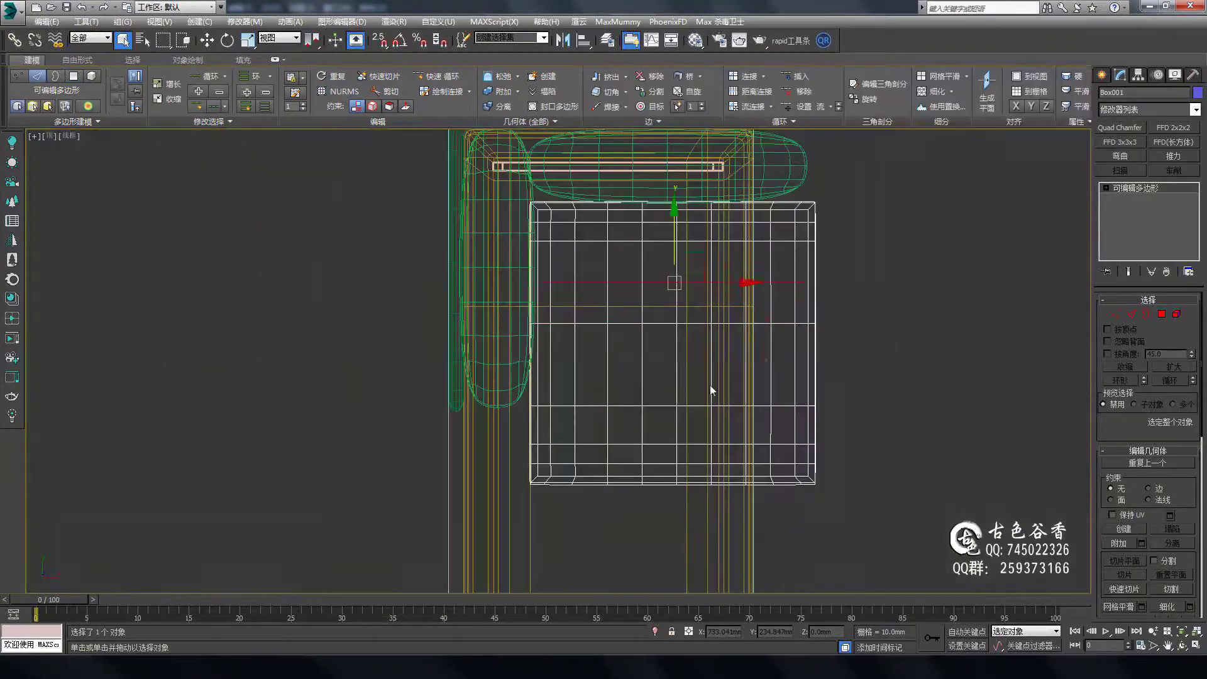
scroll(710, 385, "up", 2)
scroll(597, 395, "up", 3)
scroll(623, 400, "up", 2)
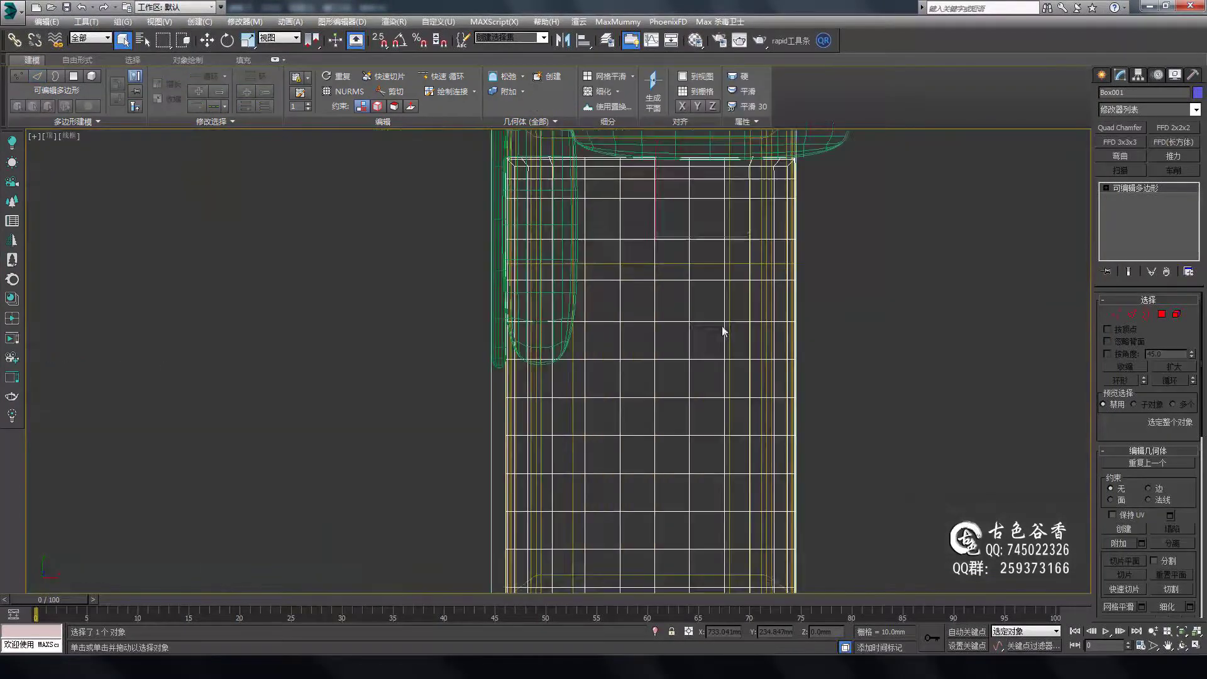
- Zoom and pan across the cushion corner by the armrest in the top view
scroll(683, 332, "up", 3)
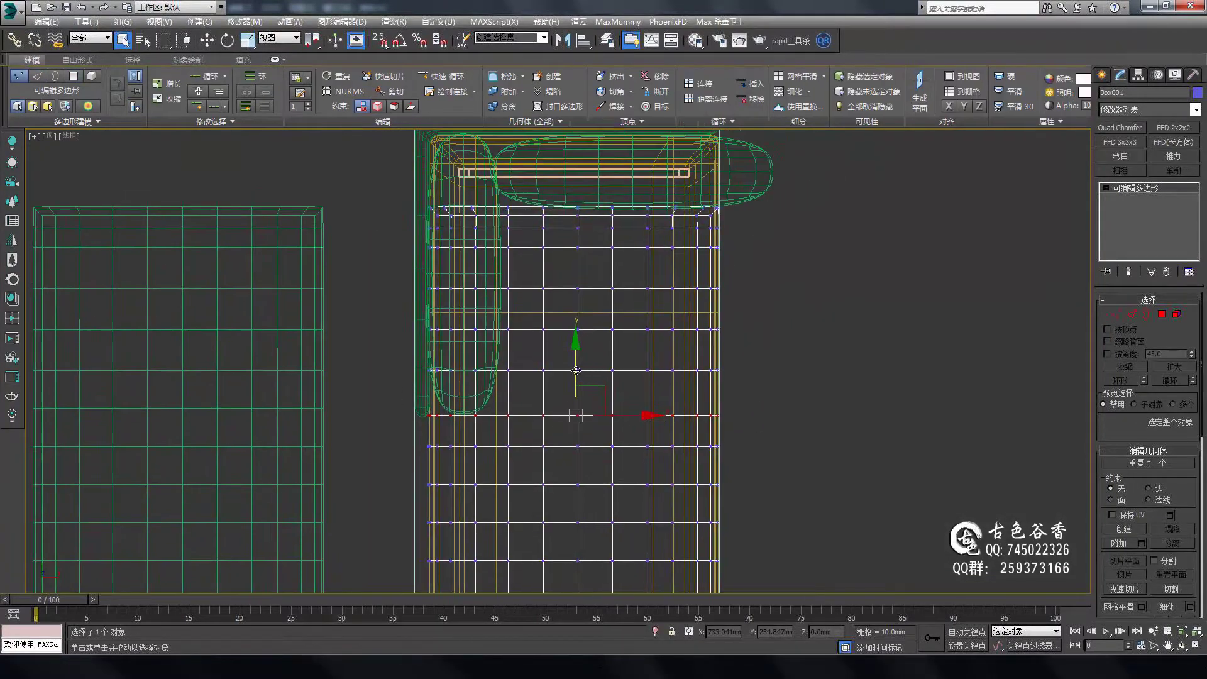
middle_click_drag(743, 405, 588, 403)
scroll(588, 402, "up", 3)
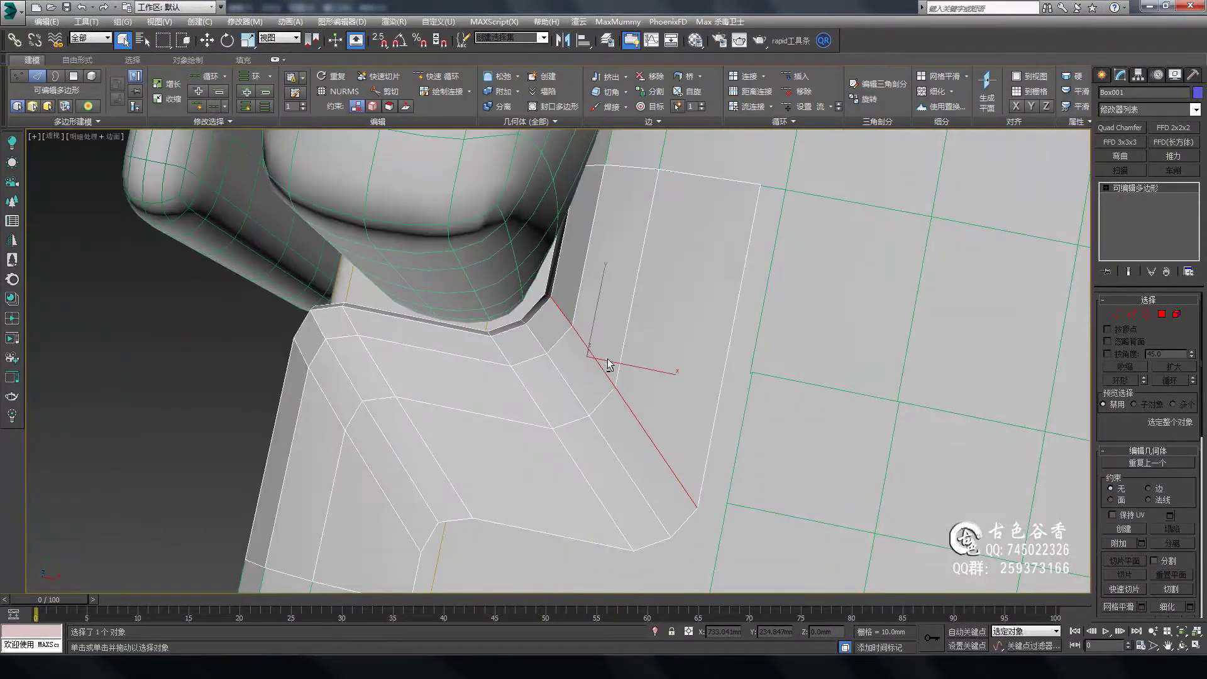
- View the cushion's notched corner from above in edge mode and zoom in
key("t")
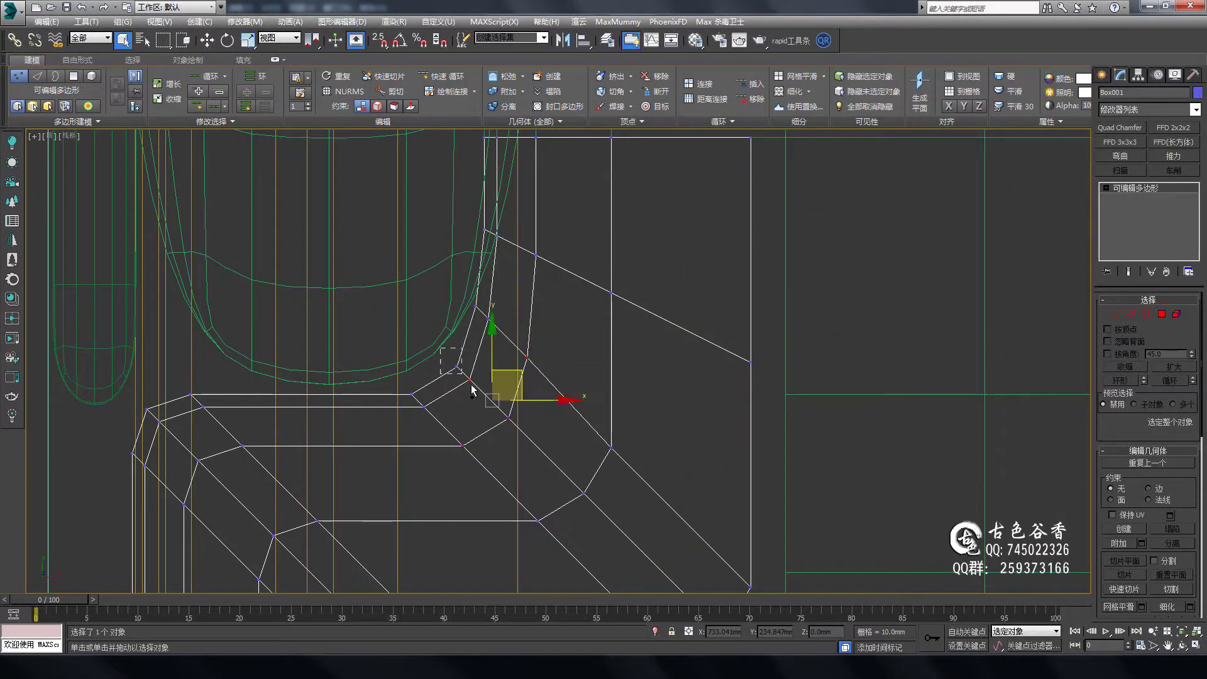
key("2")
scroll(598, 465, "down", 3)
scroll(678, 423, "up", 4)
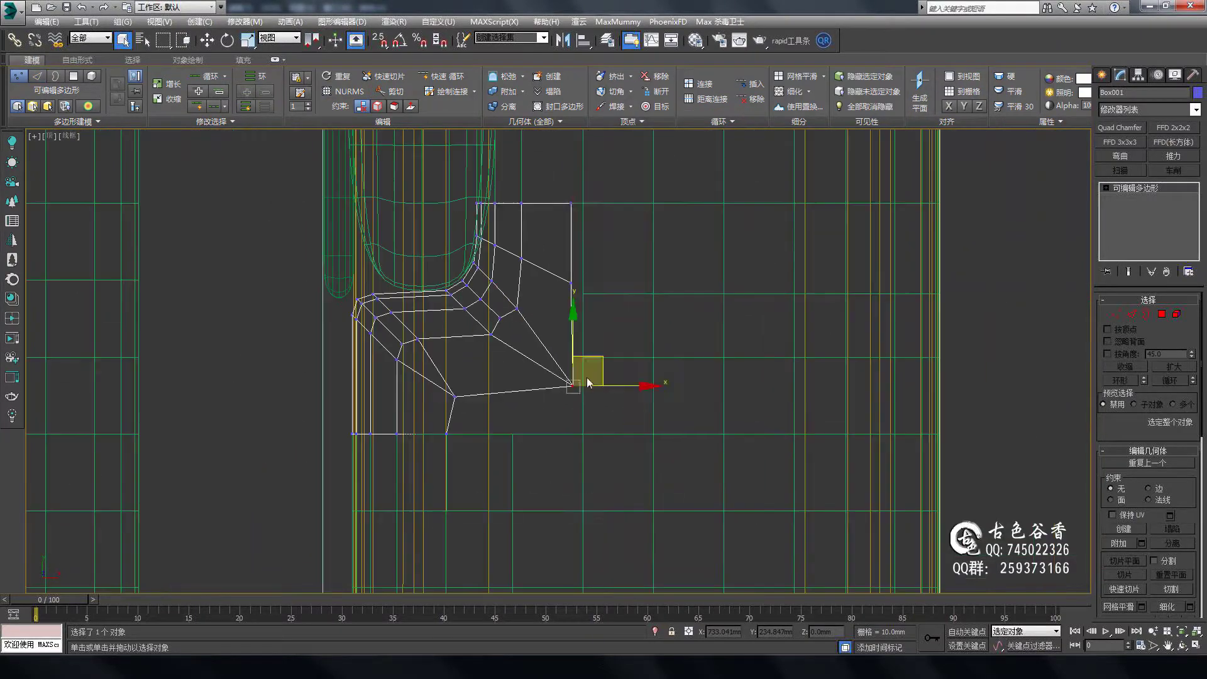
scroll(484, 403, "up", 2)
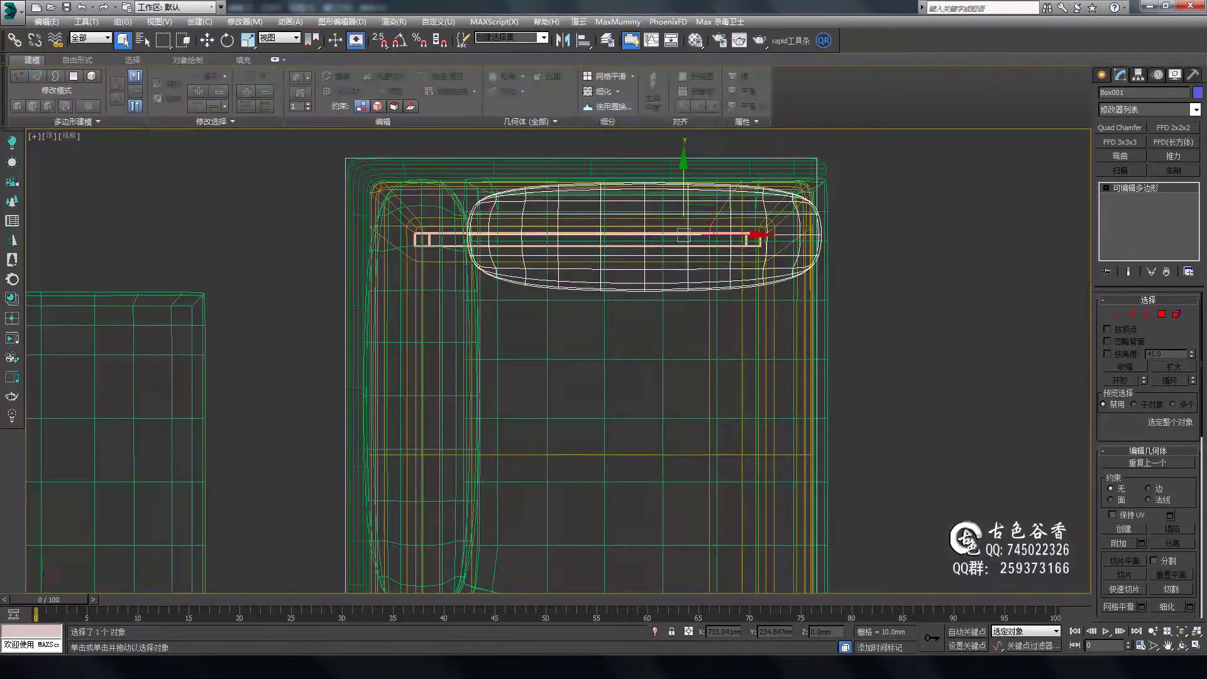
- Deselect the finished seat cushion
left_click(833, 355)
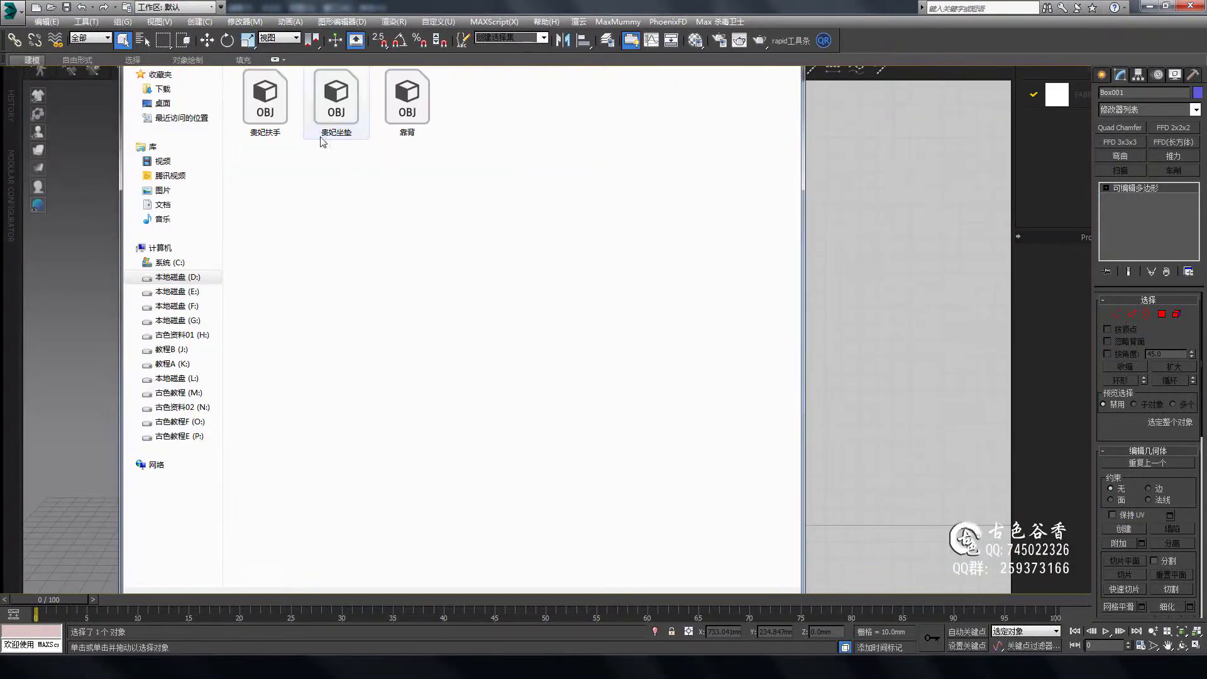
- Import the L-shaped cushion OBJ and flatten its three picked pieces into 2D patterns
double_click(322, 142)
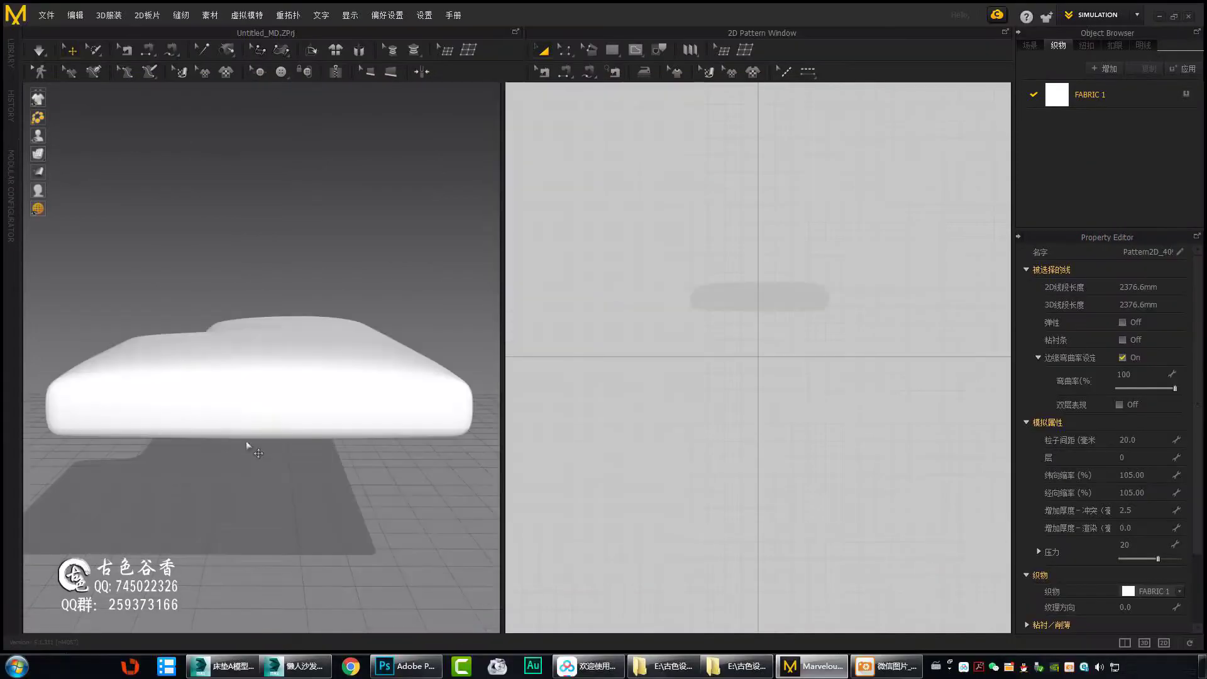
scroll(383, 399, "up", 5)
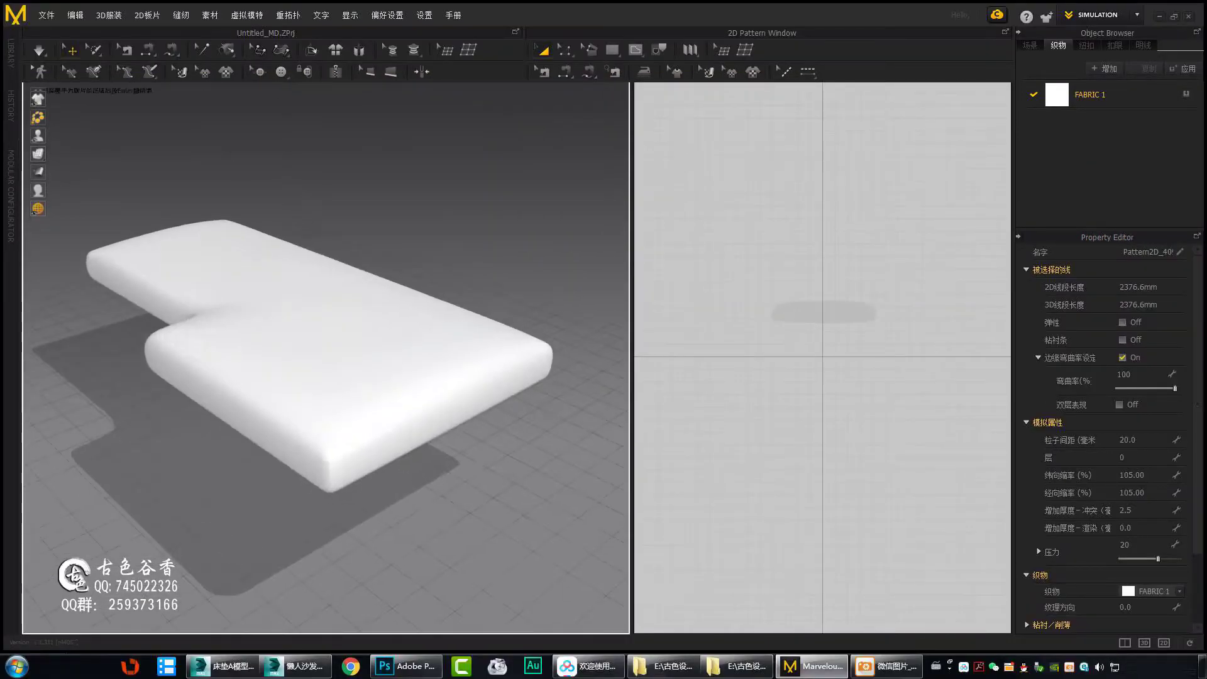
left_click(354, 363)
key("Return")
left_click(484, 385)
key("Return")
left_click(544, 324)
key("Return")
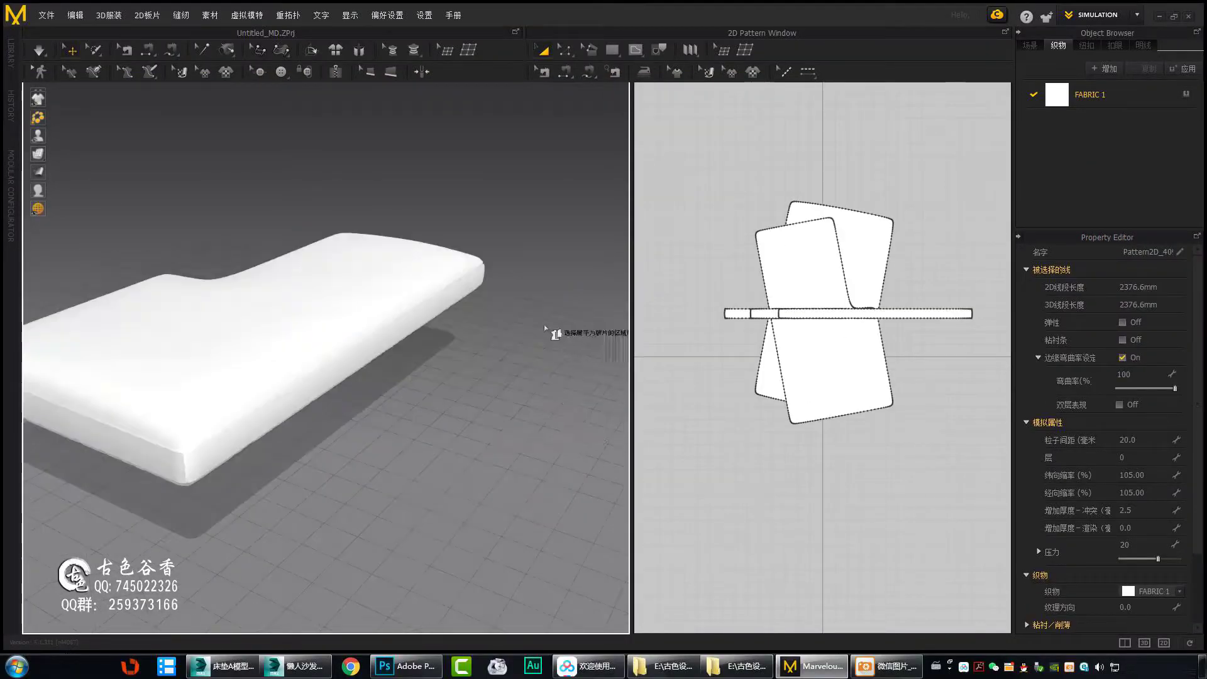
scroll(834, 150, "up", 5)
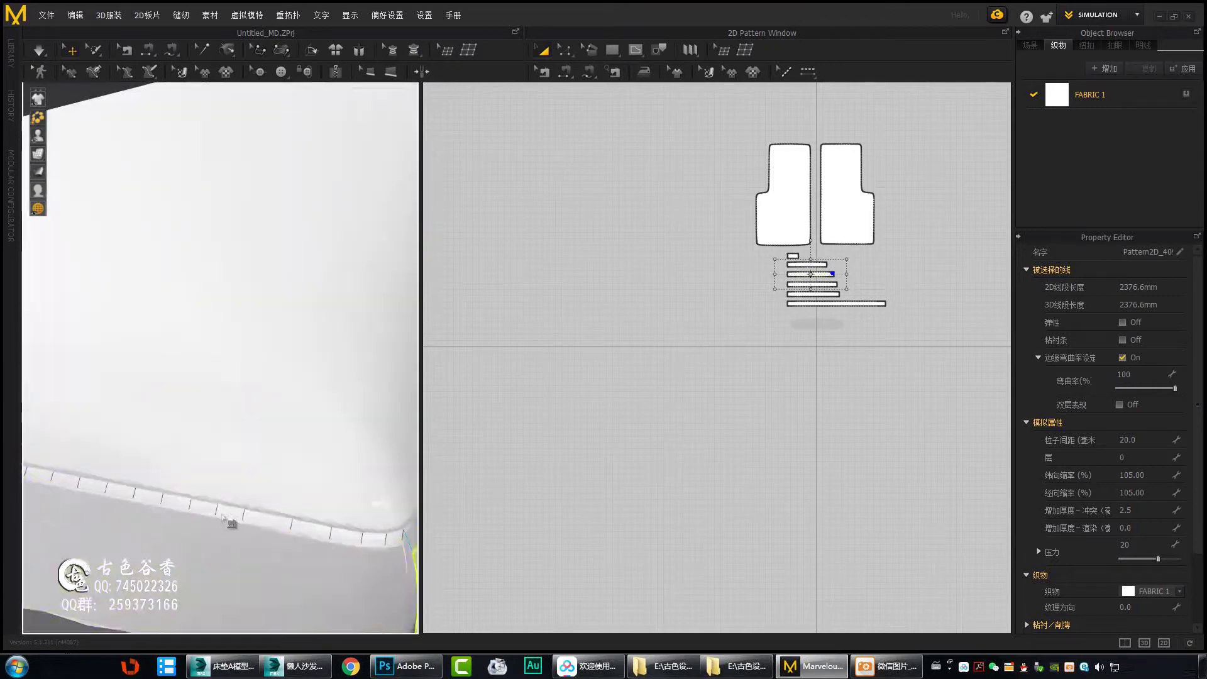
- Sew a seam from the L-shaped panel's edge through its corner and along its curved edge
right_click(244, 380)
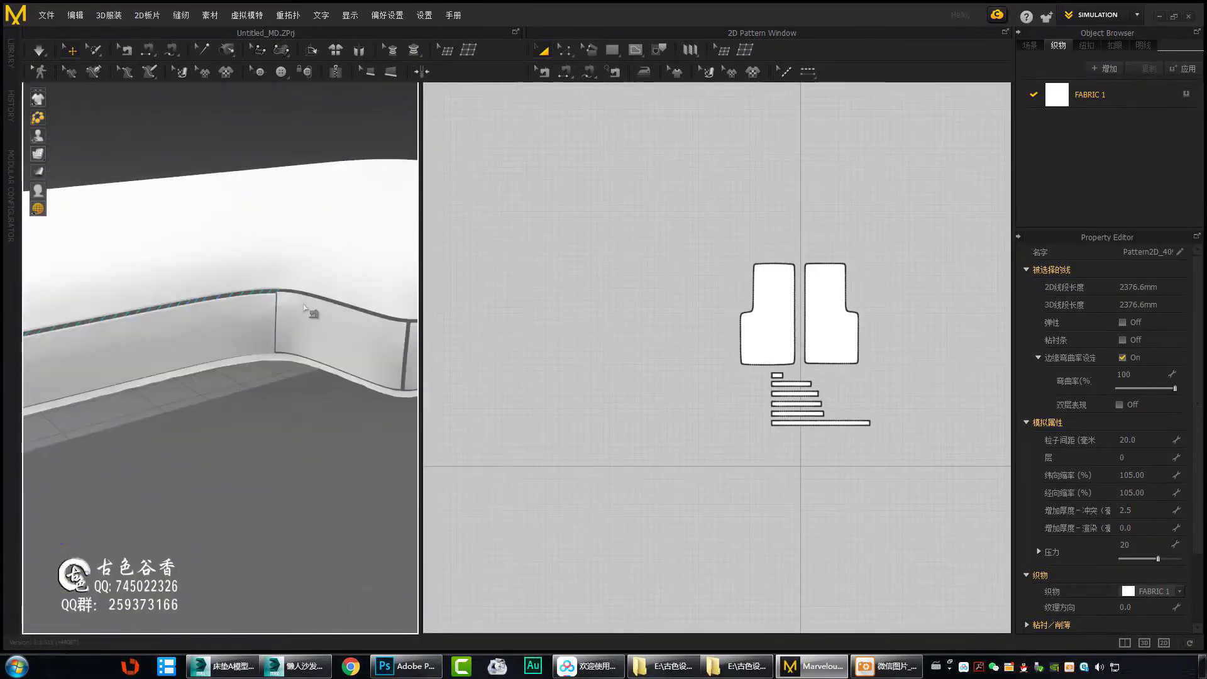
right_click_drag(267, 382, 296, 398)
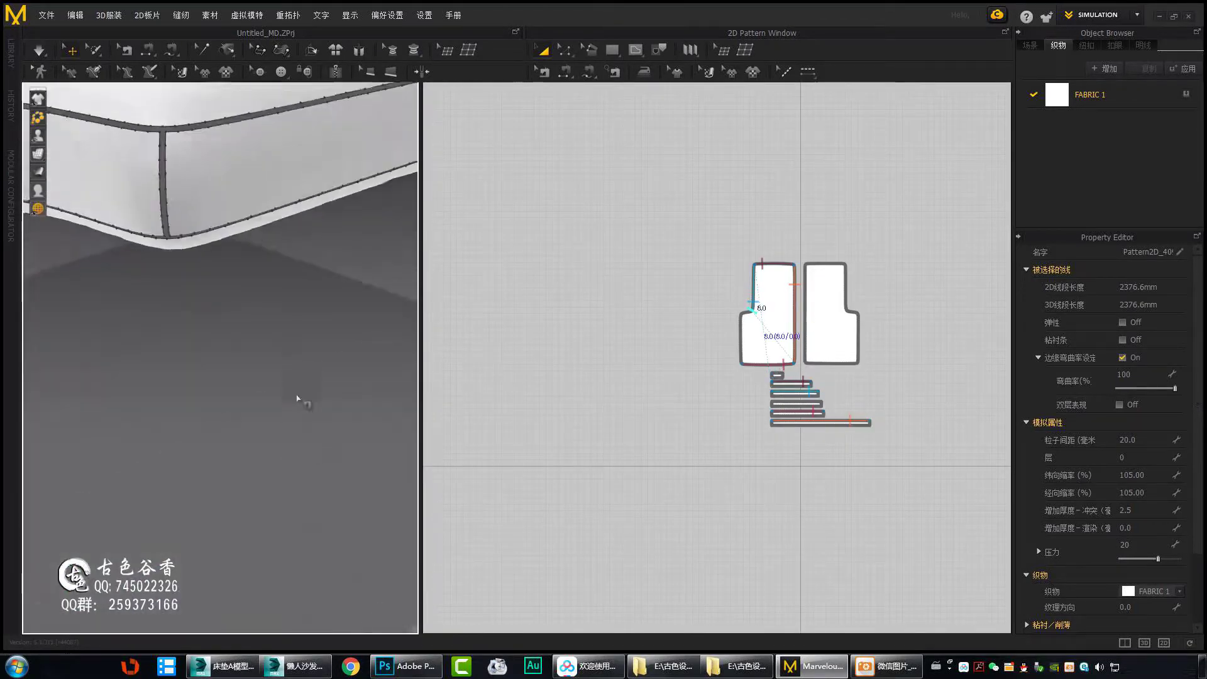
scroll(167, 246, "up", 2)
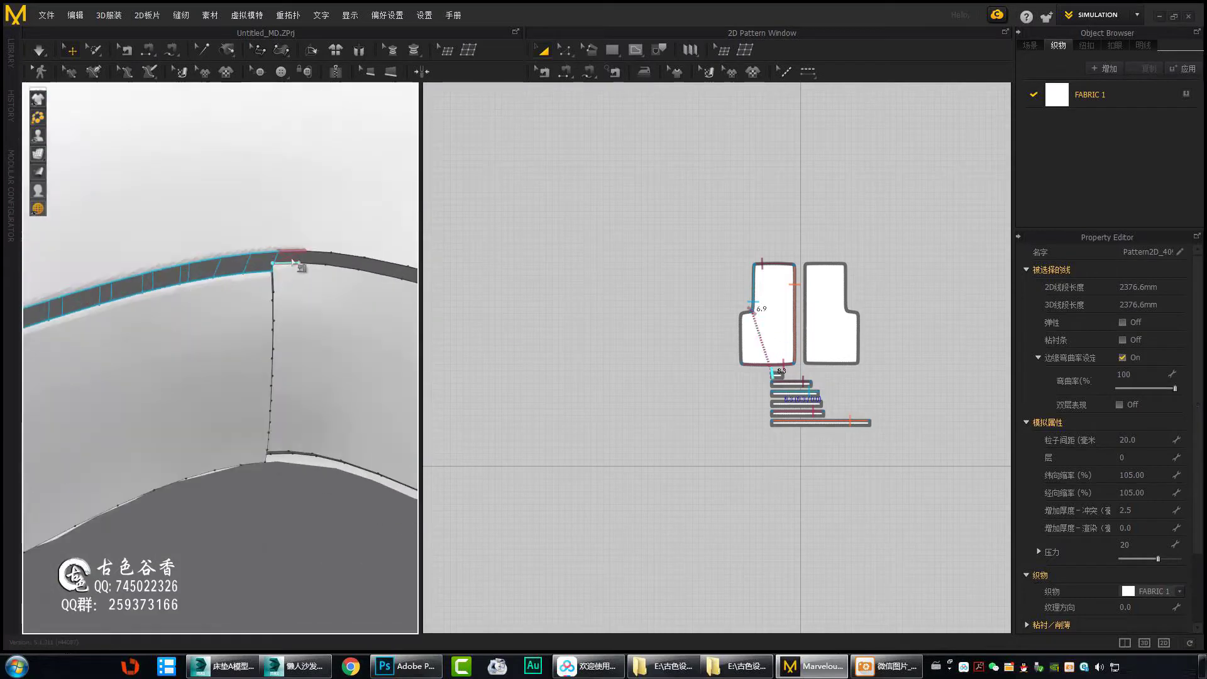
scroll(630, 301, "up", 5)
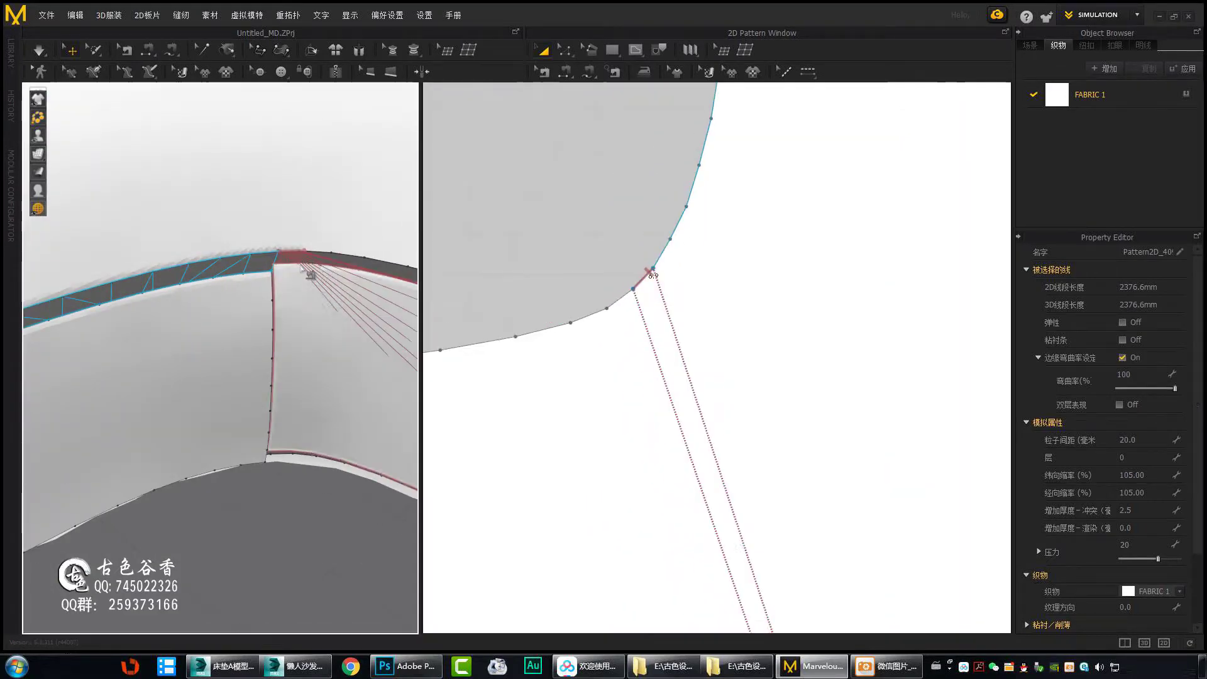
left_click(652, 274)
scroll(543, 368, "down", 3)
scroll(719, 301, "up", 3)
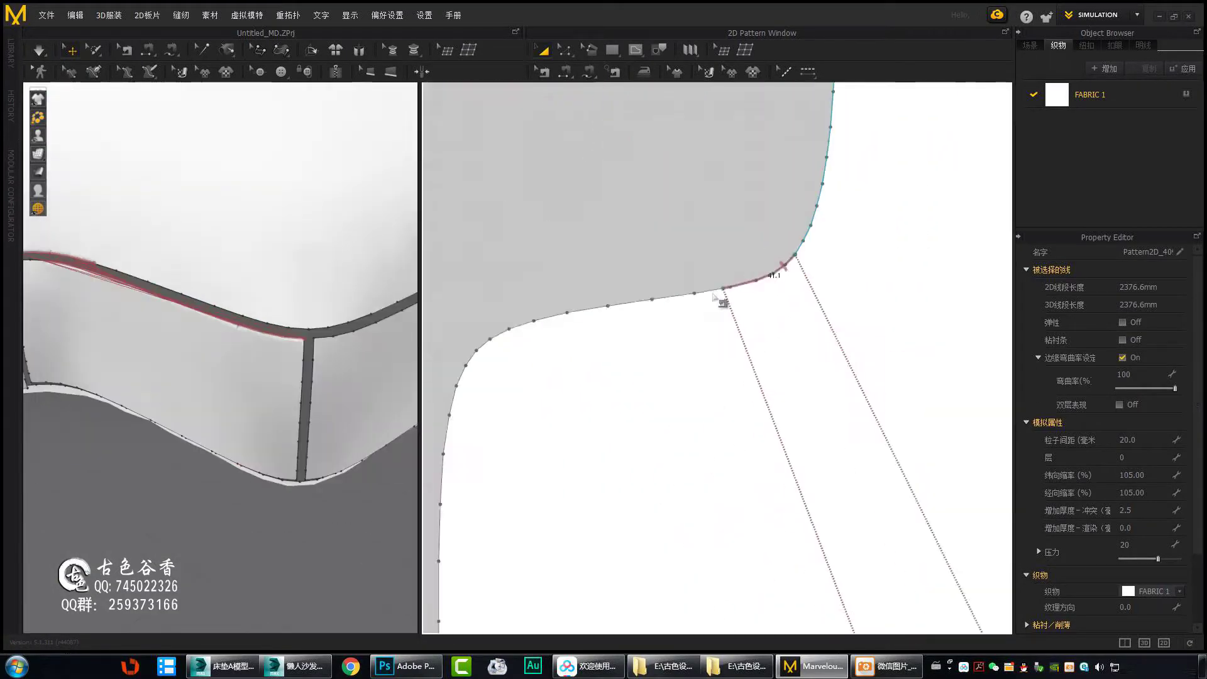
mouse_move(207, 377)
right_mouse_down()
mouse_move(177, 393)
mouse_move(283, 310)
right_mouse_up()
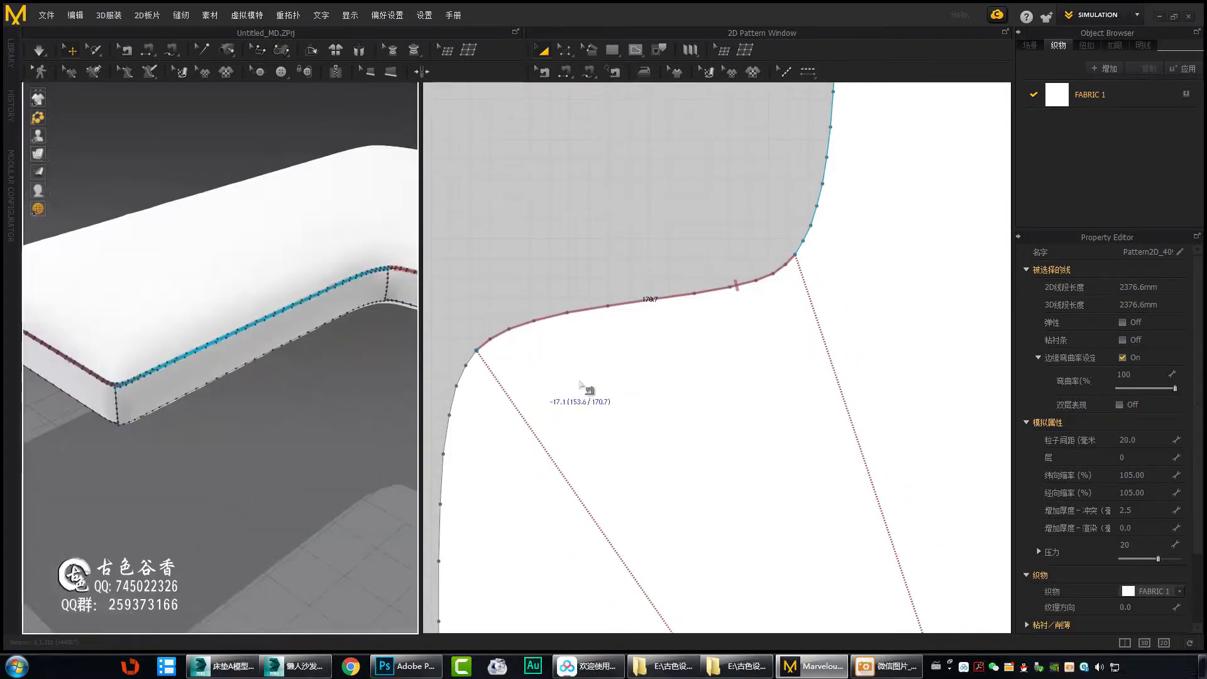
scroll(716, 351, "down", 3)
scroll(315, 402, "up", 4)
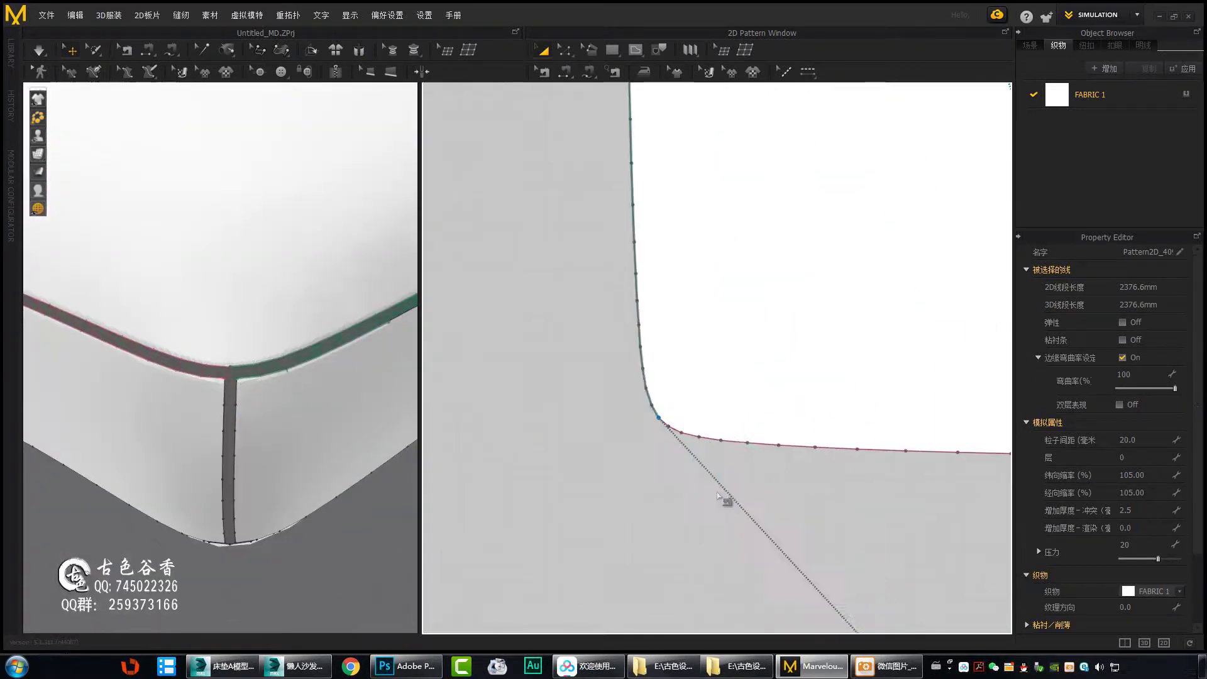
scroll(716, 496, "down", 3)
scroll(817, 315, "down", 3)
scroll(337, 342, "down", 3)
- Extend the seam to the strip's right end and sew the strip to the large panel's corner edge
right_click_drag(337, 342, 261, 519)
scroll(251, 411, "up", 5)
scroll(266, 417, "up", 3)
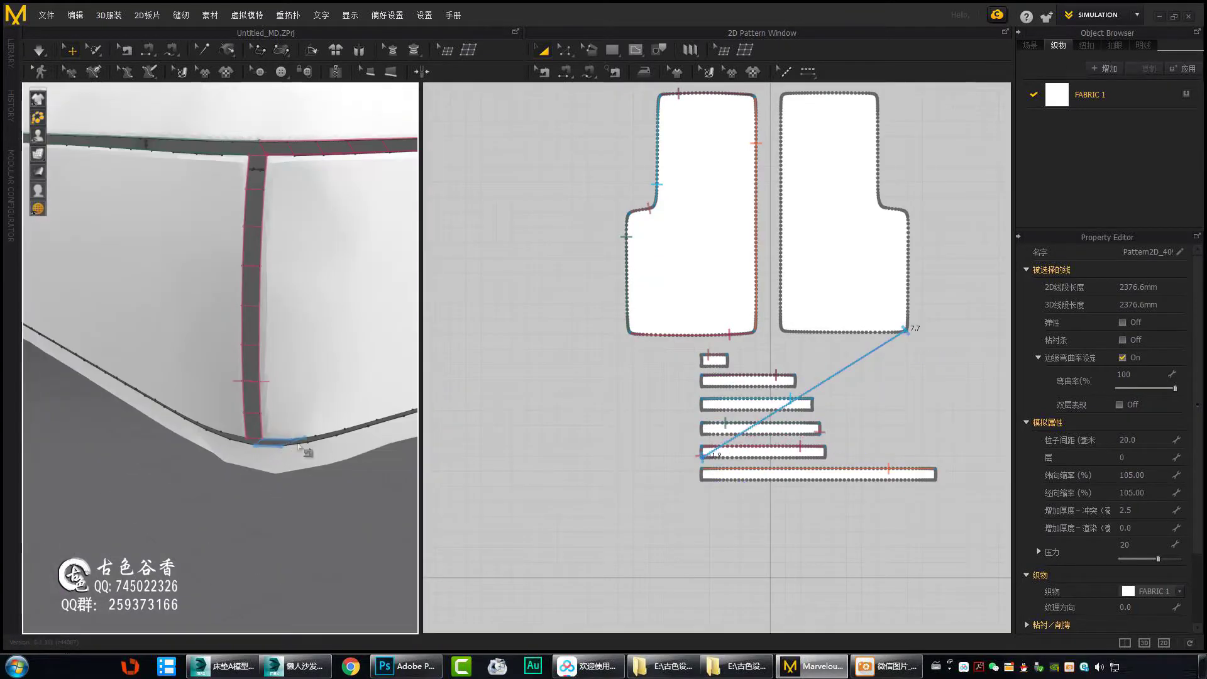
scroll(691, 352, "up", 5)
right_click_drag(566, 440, 566, 157)
scroll(869, 419, "up", 5)
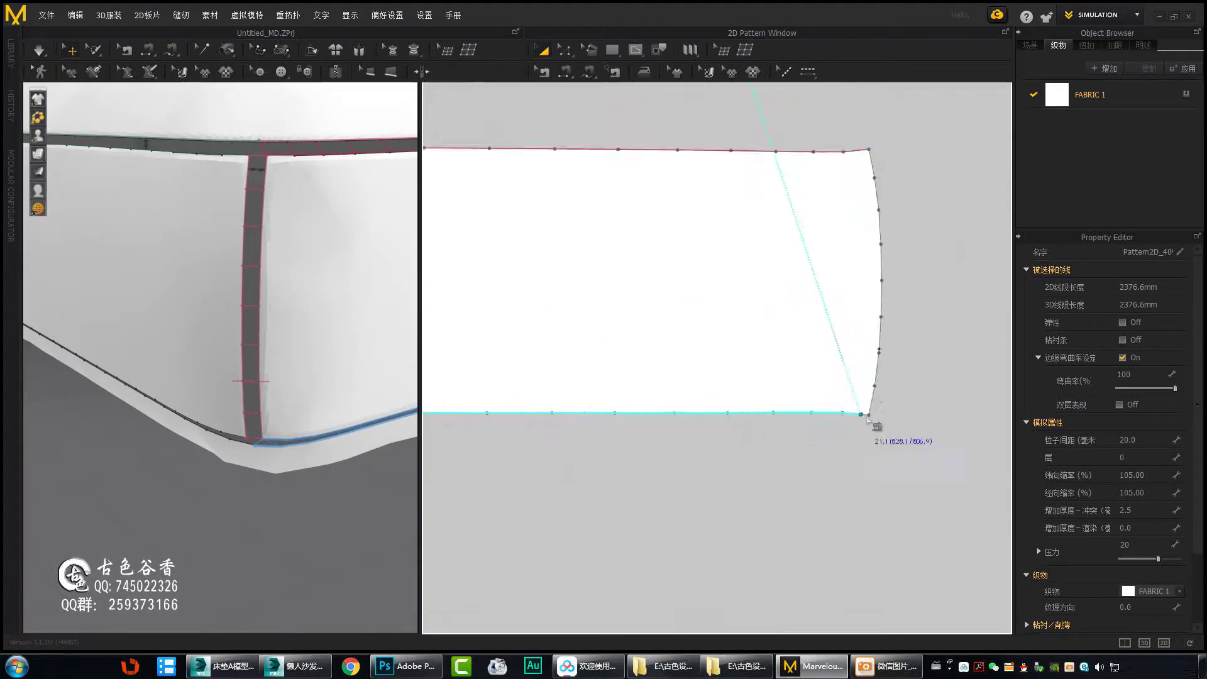
left_click(869, 420)
scroll(869, 420, "down", 5)
scroll(352, 264, "up", 3)
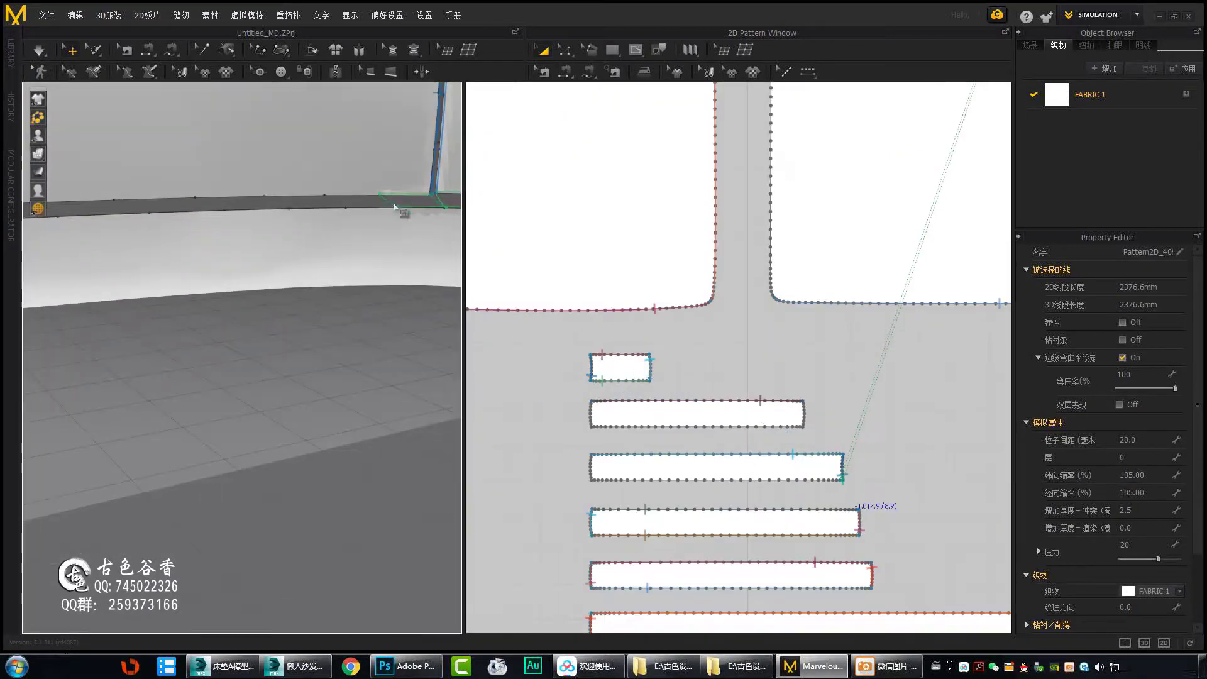
scroll(808, 492, "up", 2)
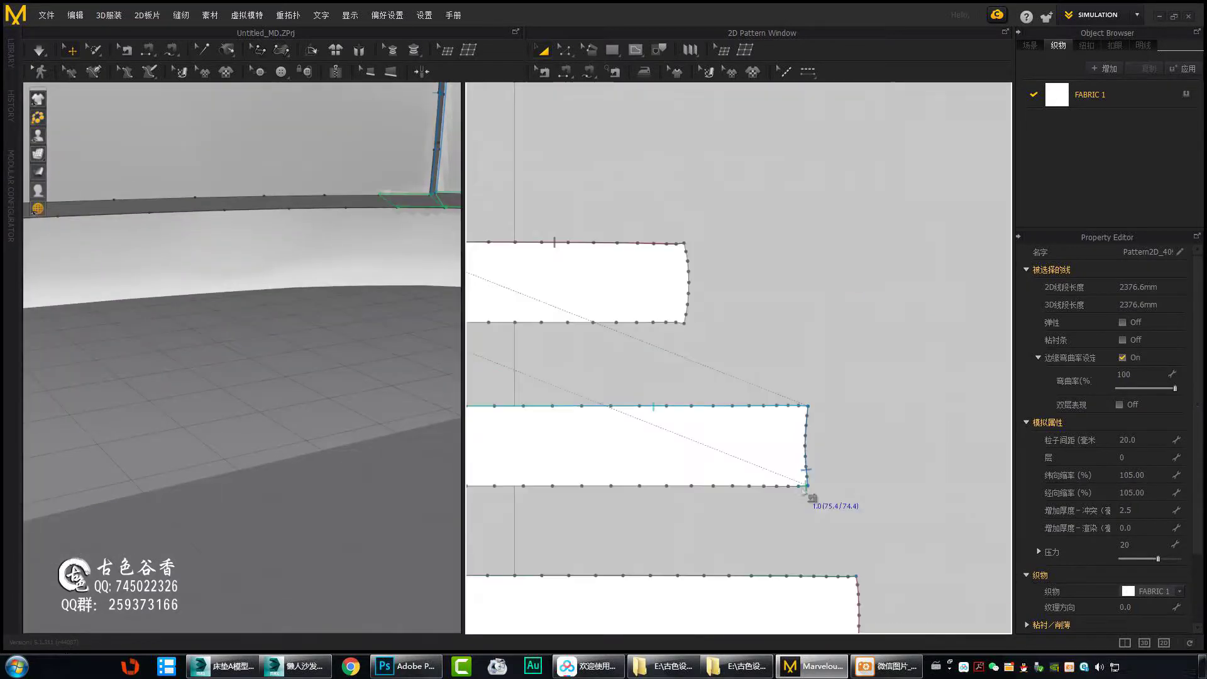
scroll(686, 393, "down", 3)
scroll(840, 280, "down", 3)
scroll(734, 227, "up", 5)
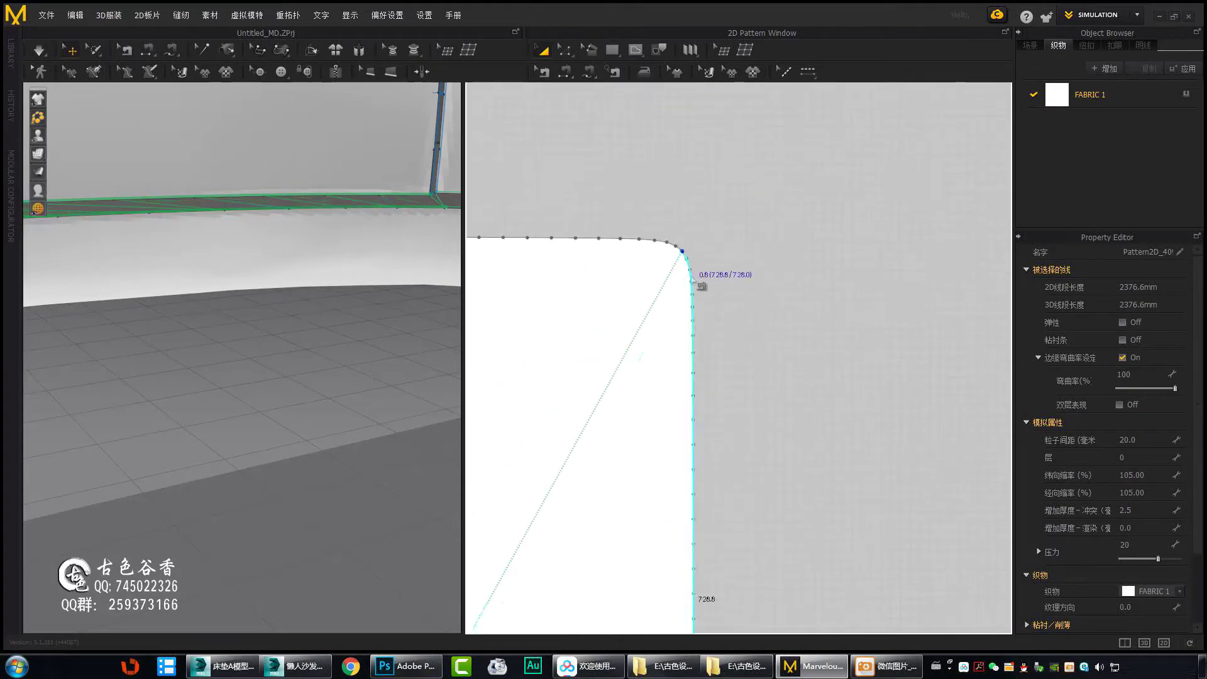
left_click(695, 281)
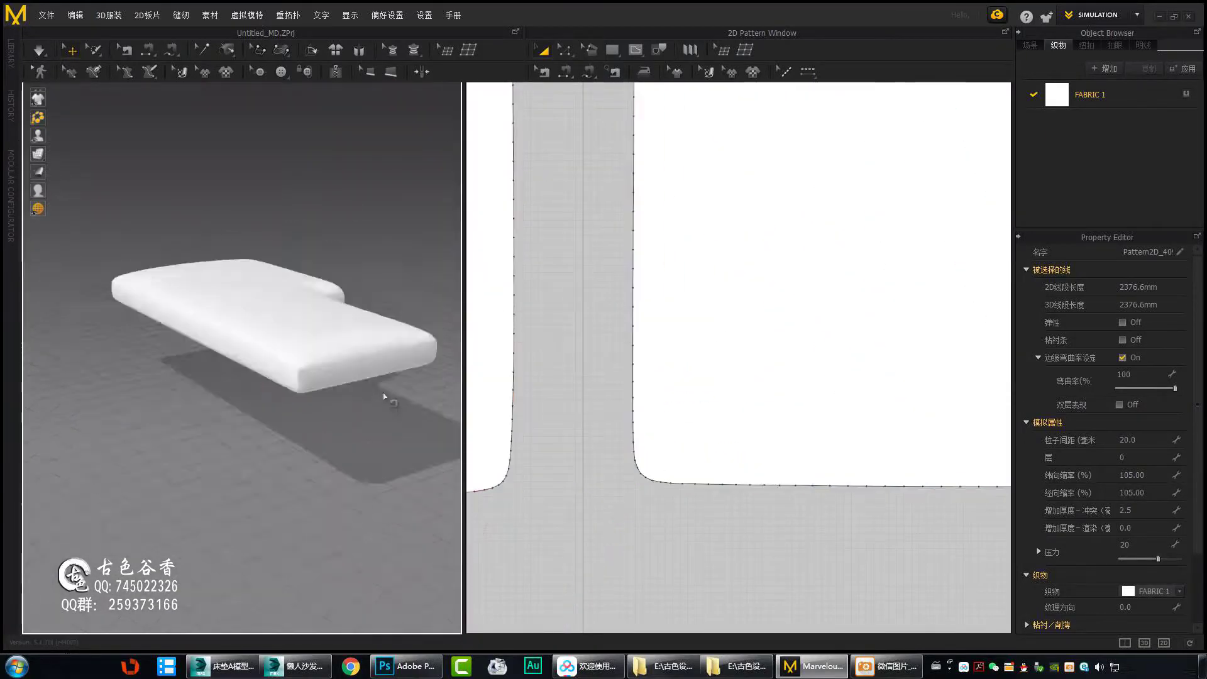
- Select all cushion patterns and save the project file
key("ctrl+a")
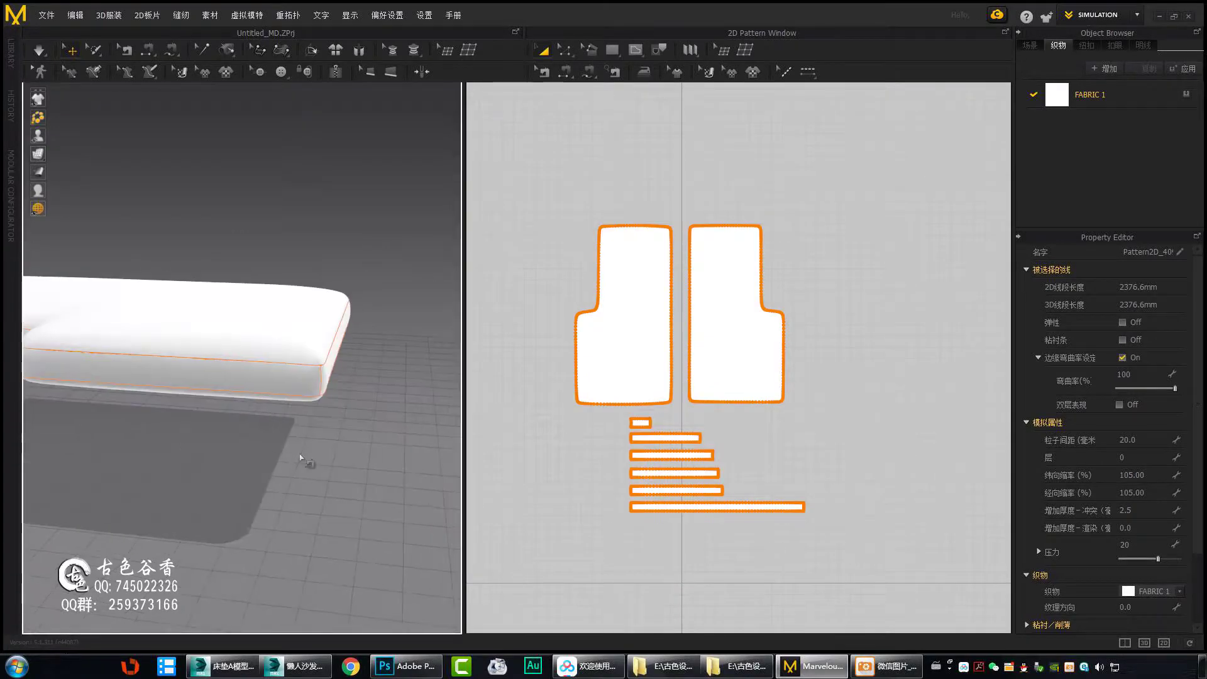
left_click(46, 15)
mouse_move(57, 103)
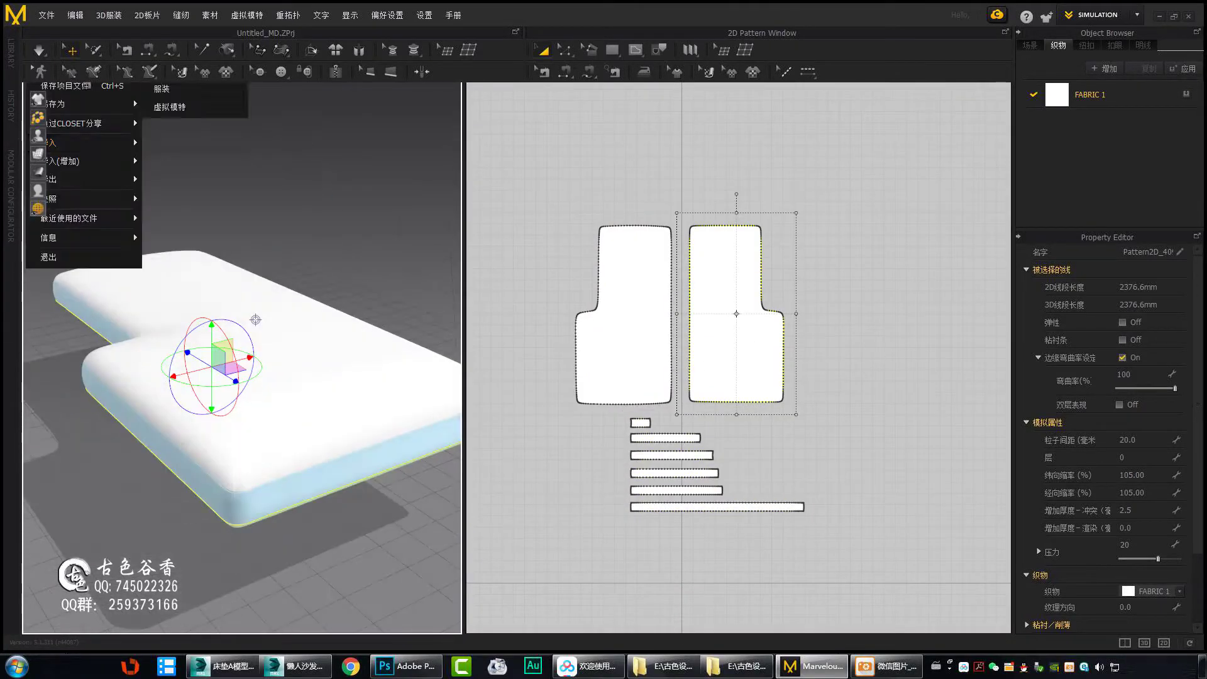
left_click(163, 91)
key("Return")
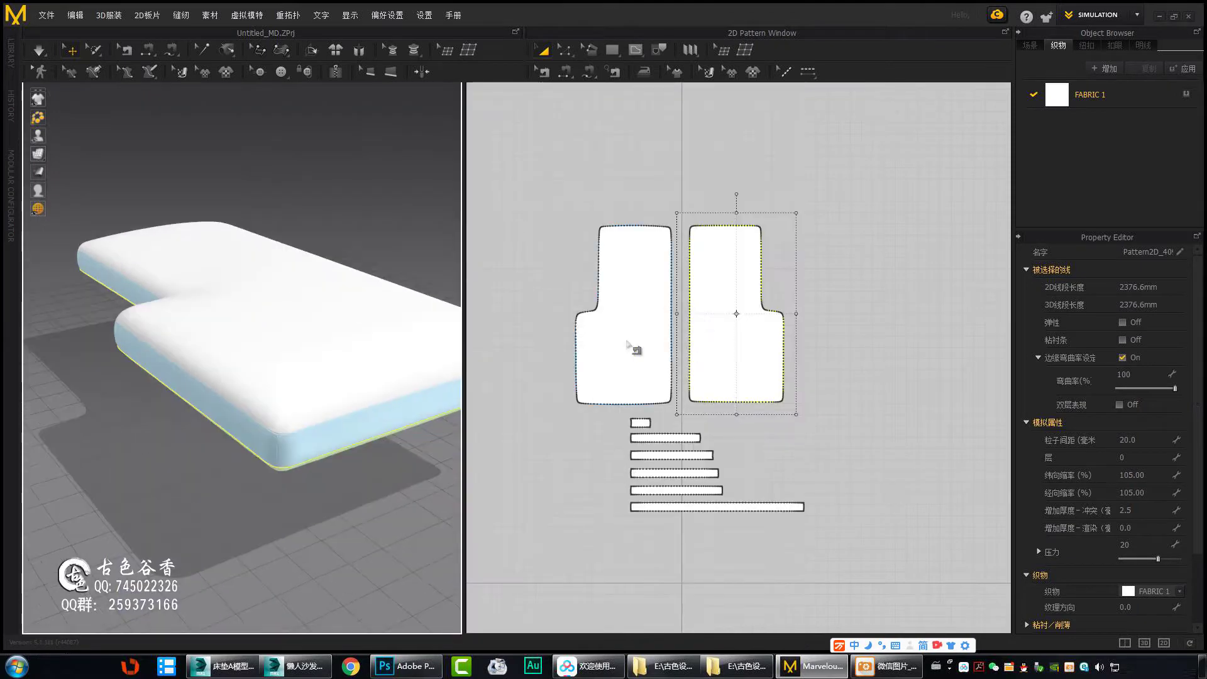
- Simulate the cushion fabric and orbit around to the notch corner
key("space")
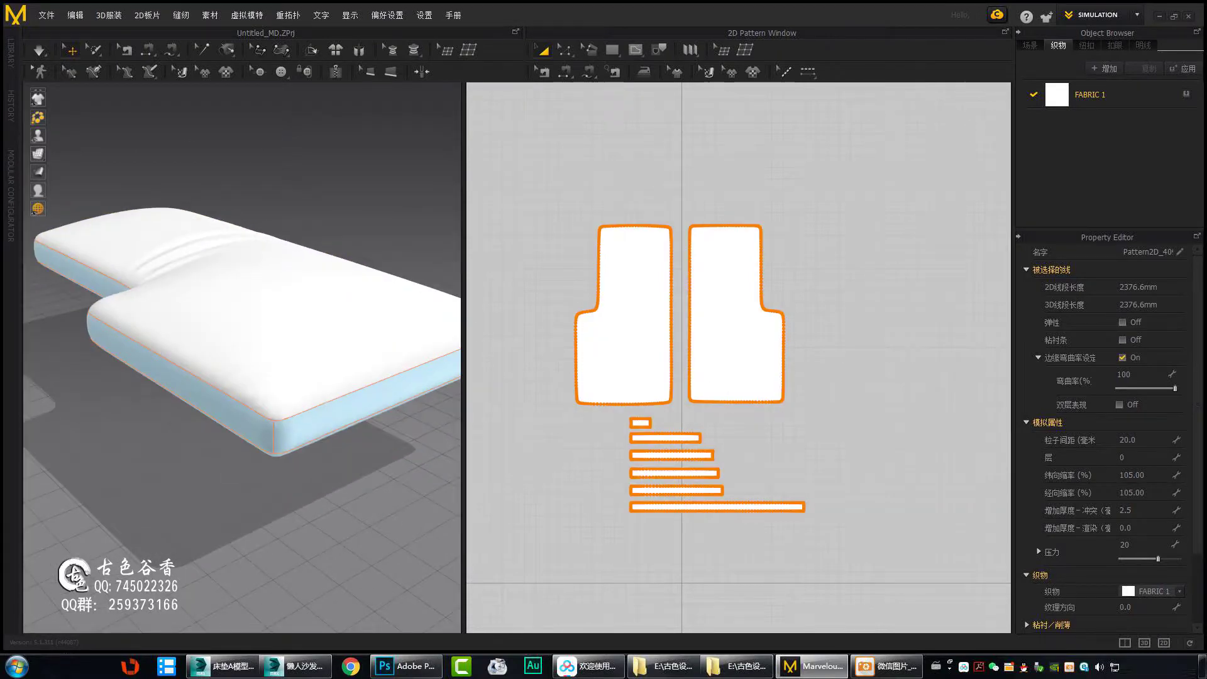
scroll(245, 270, "up", 5)
scroll(304, 352, "down", 2)
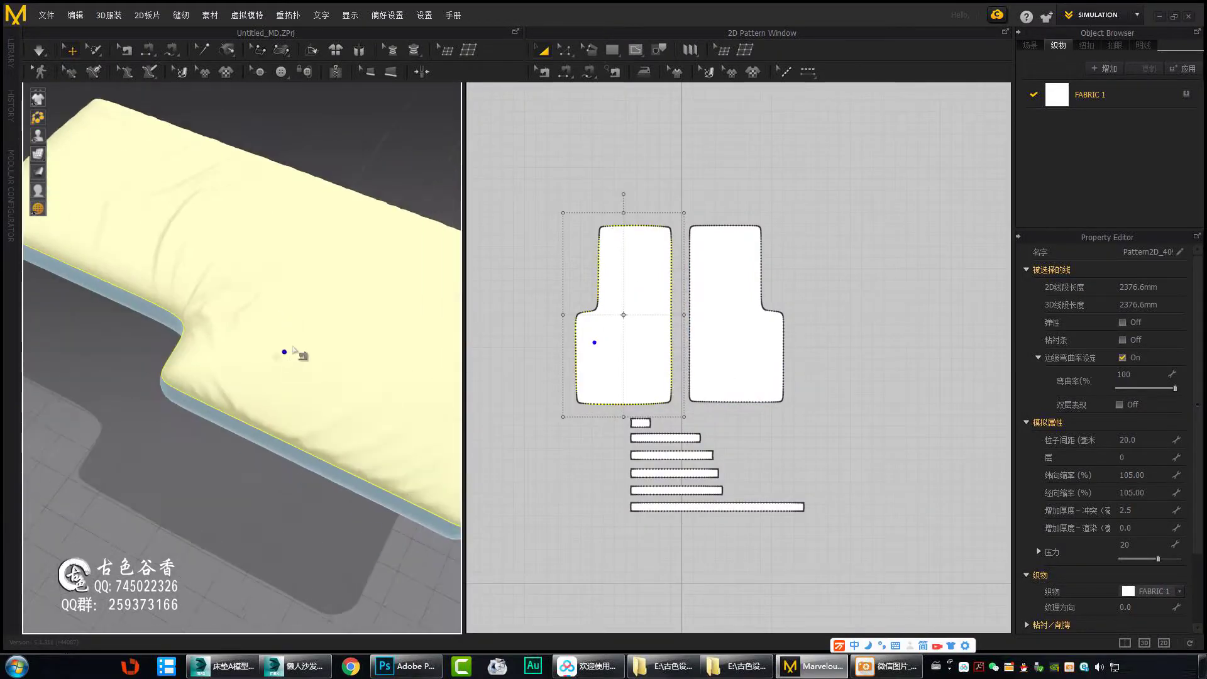
scroll(245, 339, "down", 5)
scroll(245, 339, "up", 3)
scroll(233, 447, "up", 3)
right_click_drag(233, 448, 345, 382)
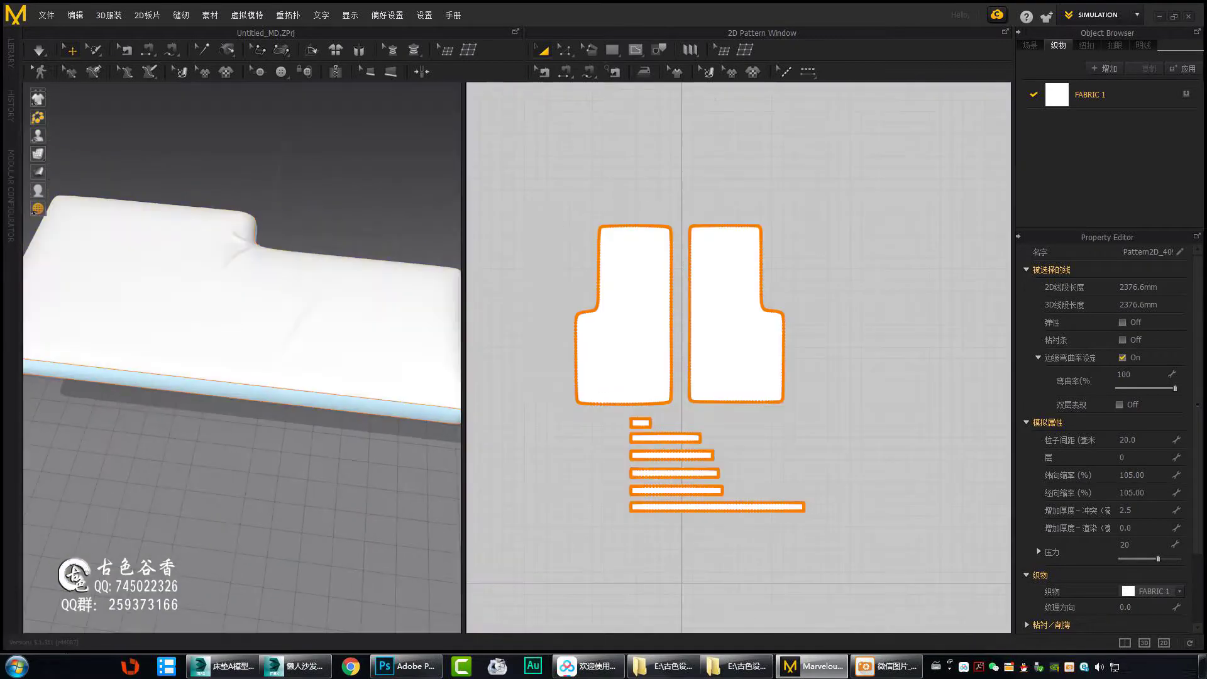
scroll(245, 352, "down", 3)
right_click_drag(245, 351, 188, 409)
- Select the left cushion piece and inspect the cushion from top-down and low angles
left_click(170, 450)
scroll(264, 365, "up", 5)
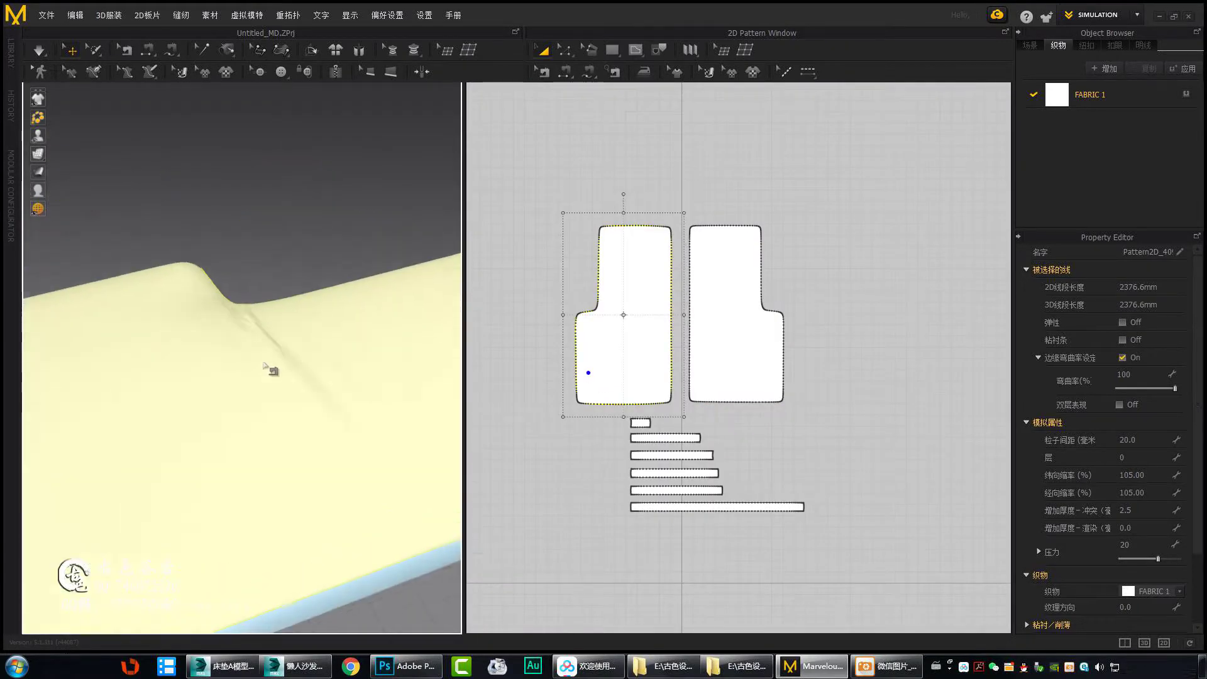
scroll(337, 359, "down", 3)
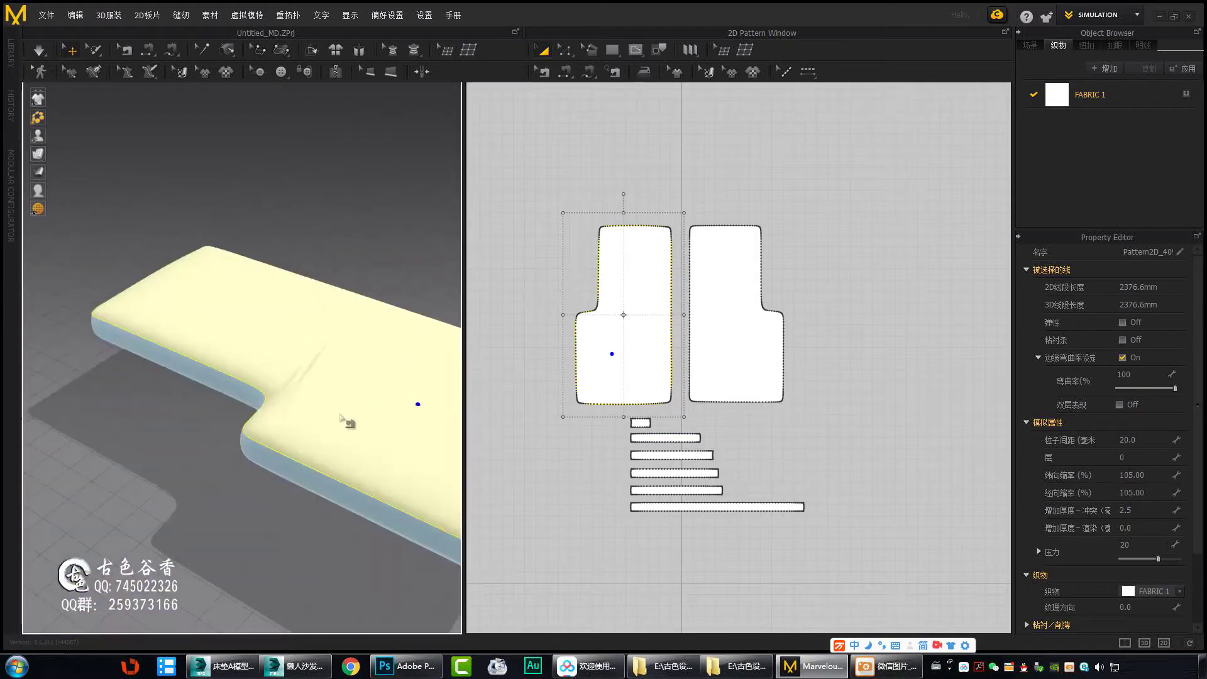
right_click_drag(339, 414, 301, 444)
scroll(540, 288, "up", 3)
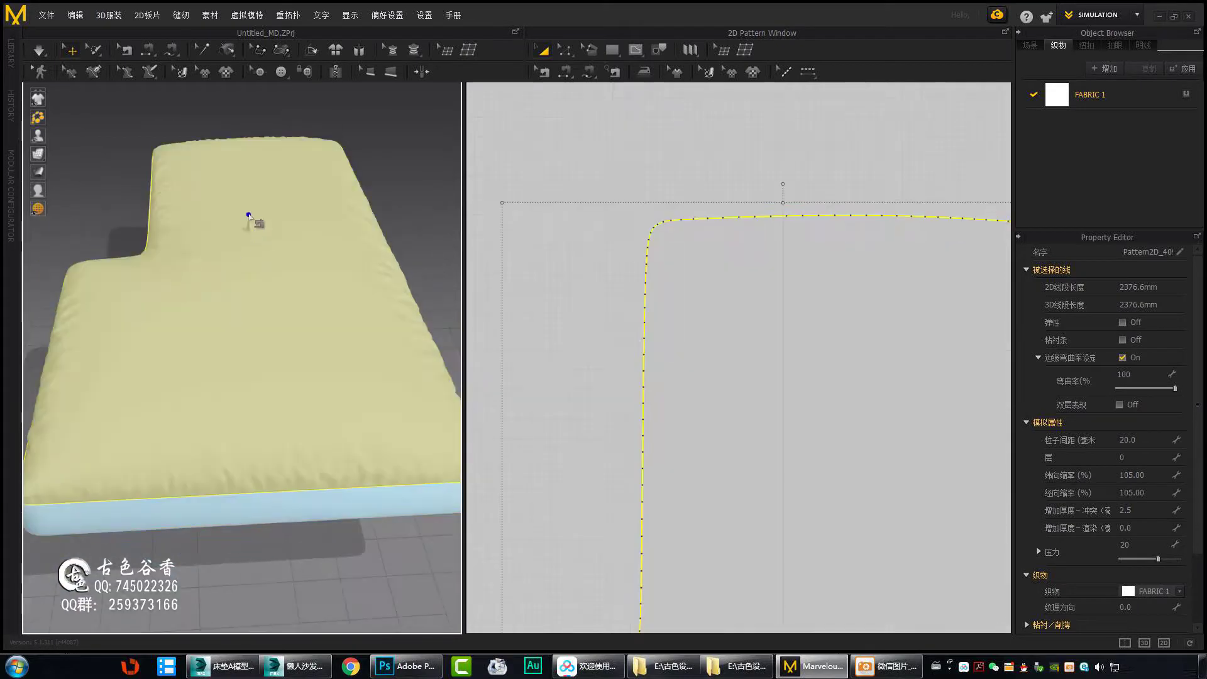
right_click_drag(248, 215, 287, 222)
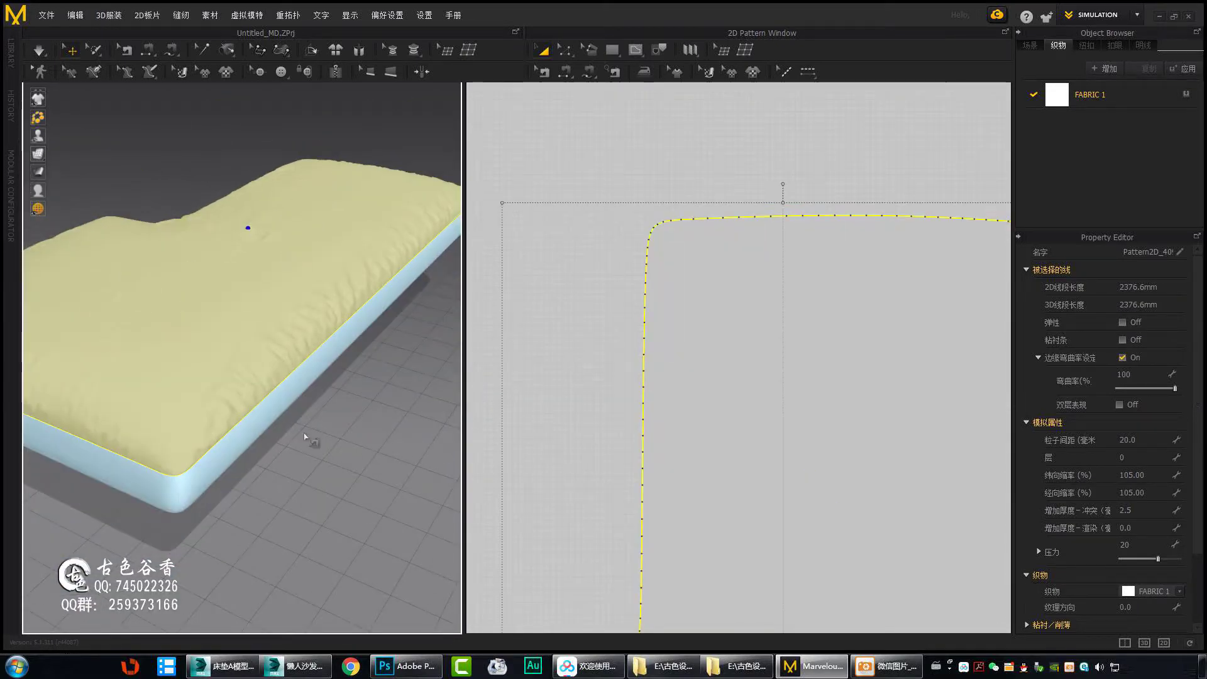
right_click_drag(304, 437, 188, 312)
scroll(315, 312, "down", 3)
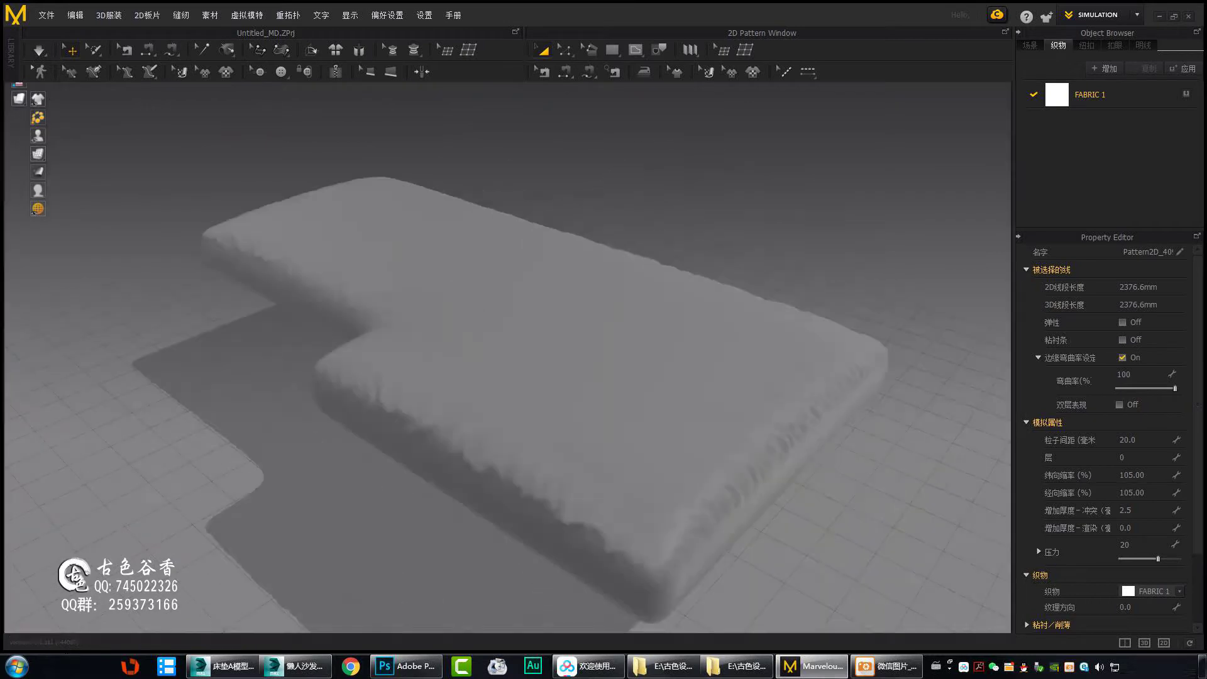
- Orbit the maximized 3D view around the cushion's corner and overall shape
right_click_drag(470, 182, 470, 163)
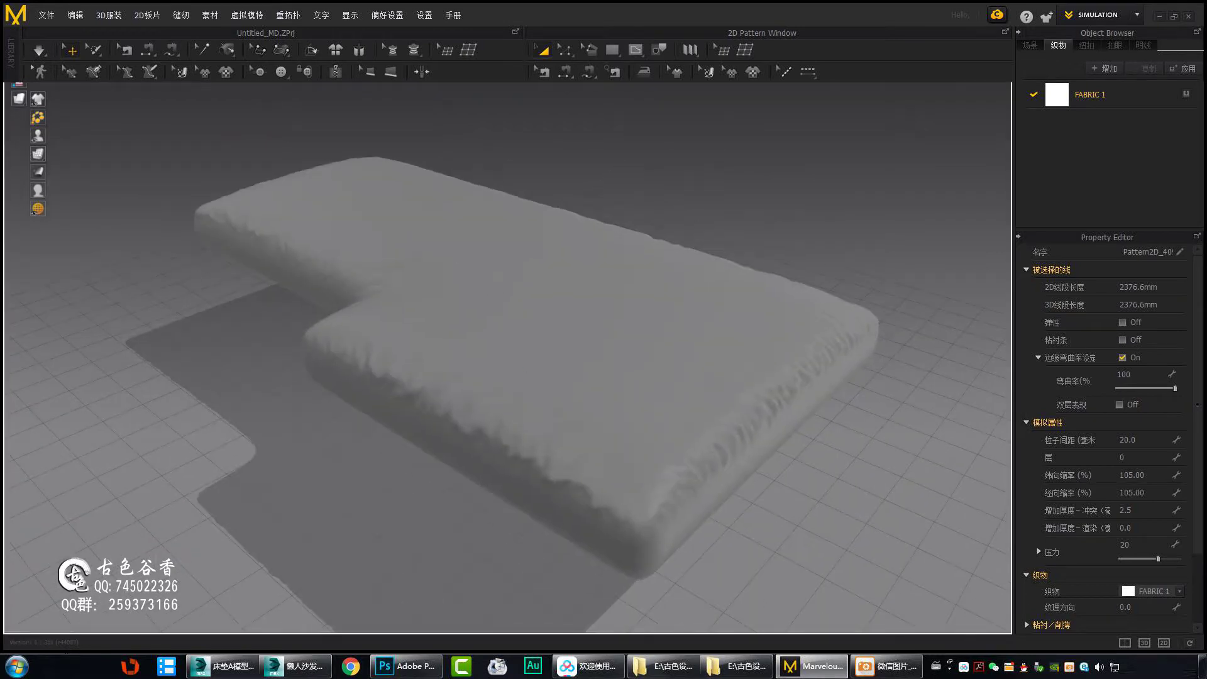
scroll(452, 369, "up", 3)
scroll(528, 334, "up", 5)
scroll(527, 334, "down", 3)
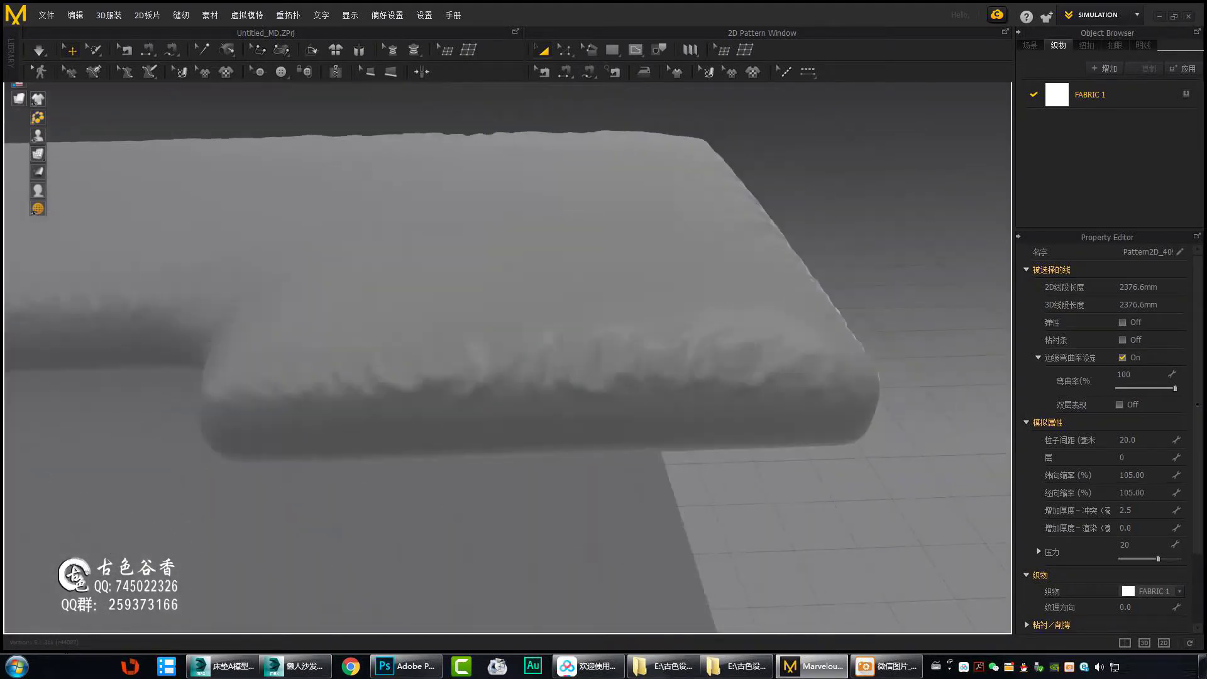
scroll(528, 333, "up", 3)
scroll(563, 375, "down", 2)
right_click_drag(563, 375, 544, 383)
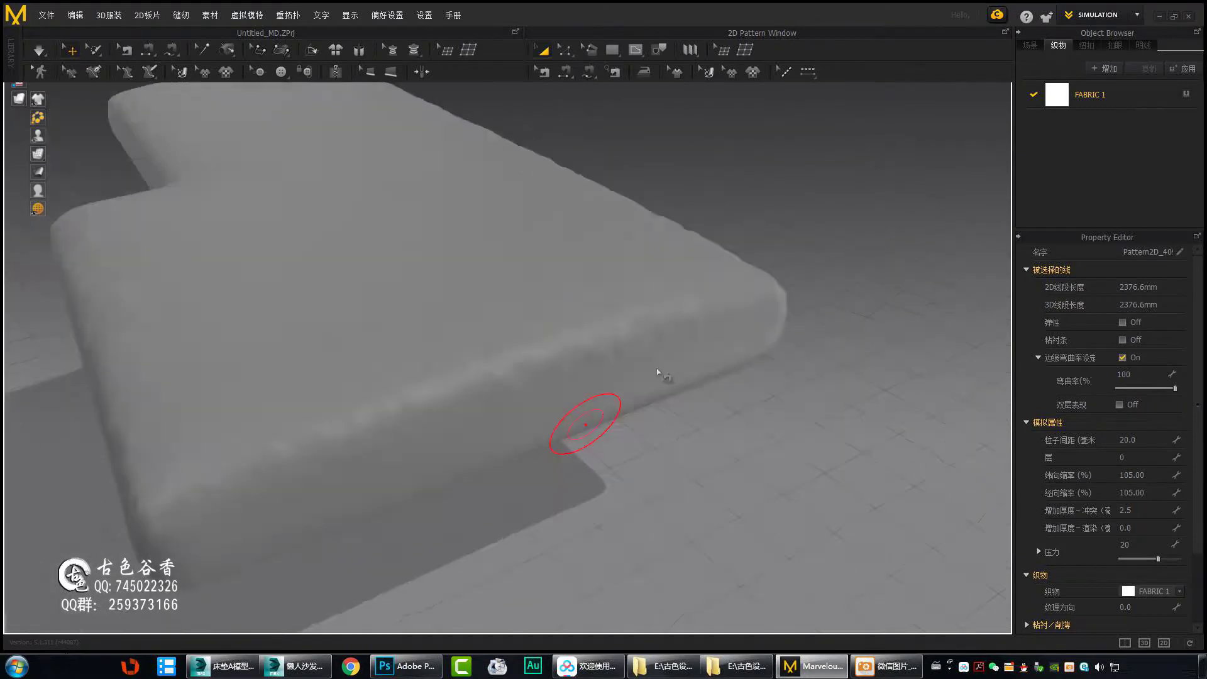
scroll(544, 383, "down", 3)
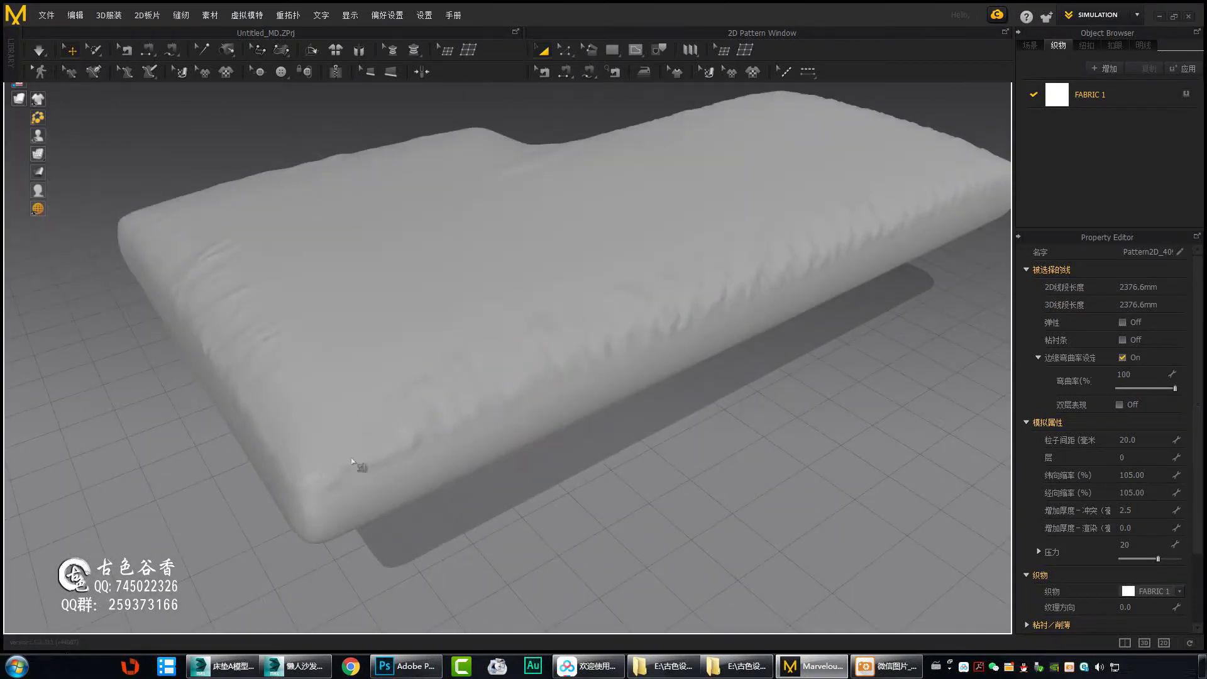
mouse_move(544, 384)
right_mouse_down()
mouse_move(352, 422)
mouse_move(350, 356)
mouse_move(568, 348)
mouse_move(734, 363)
mouse_move(781, 315)
right_mouse_up()
scroll(679, 288, "up", 5)
right_click_drag(781, 243, 767, 251)
right_click_drag(956, 296, 651, 371)
- Check a low side angle in full 3D, then return to the split 3D/2D layout
key("Tab")
right_click_drag(385, 332, 485, 386)
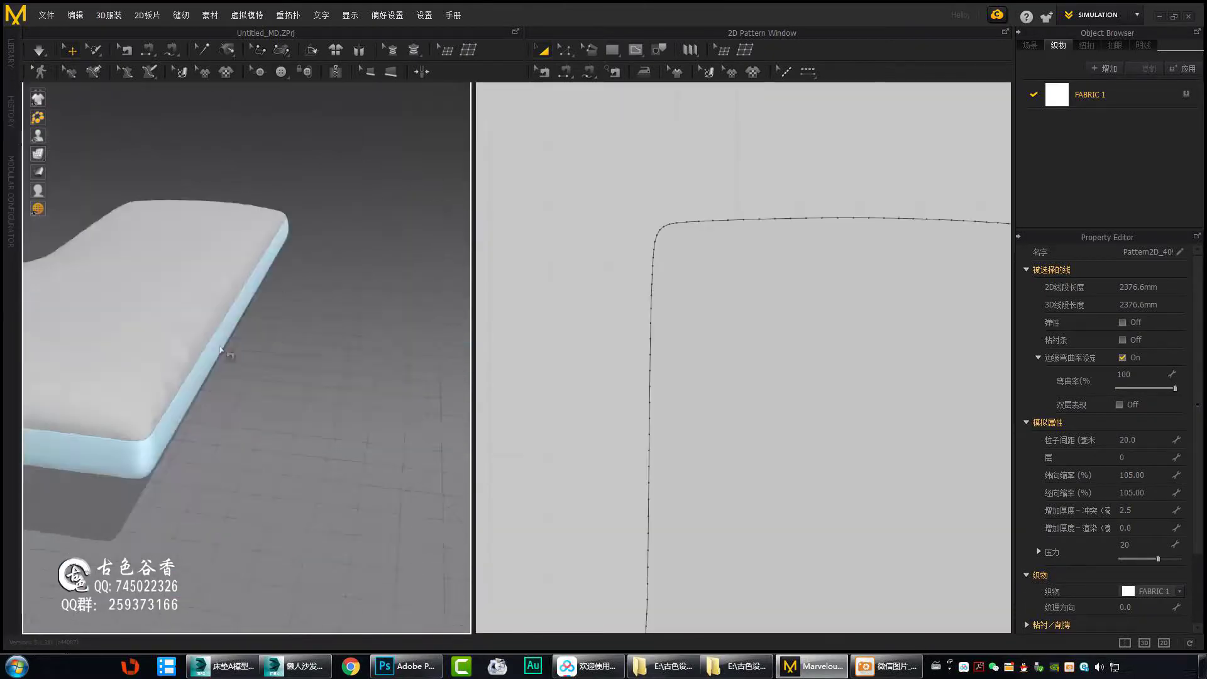
key("Tab")
right_click_drag(533, 315, 599, 247)
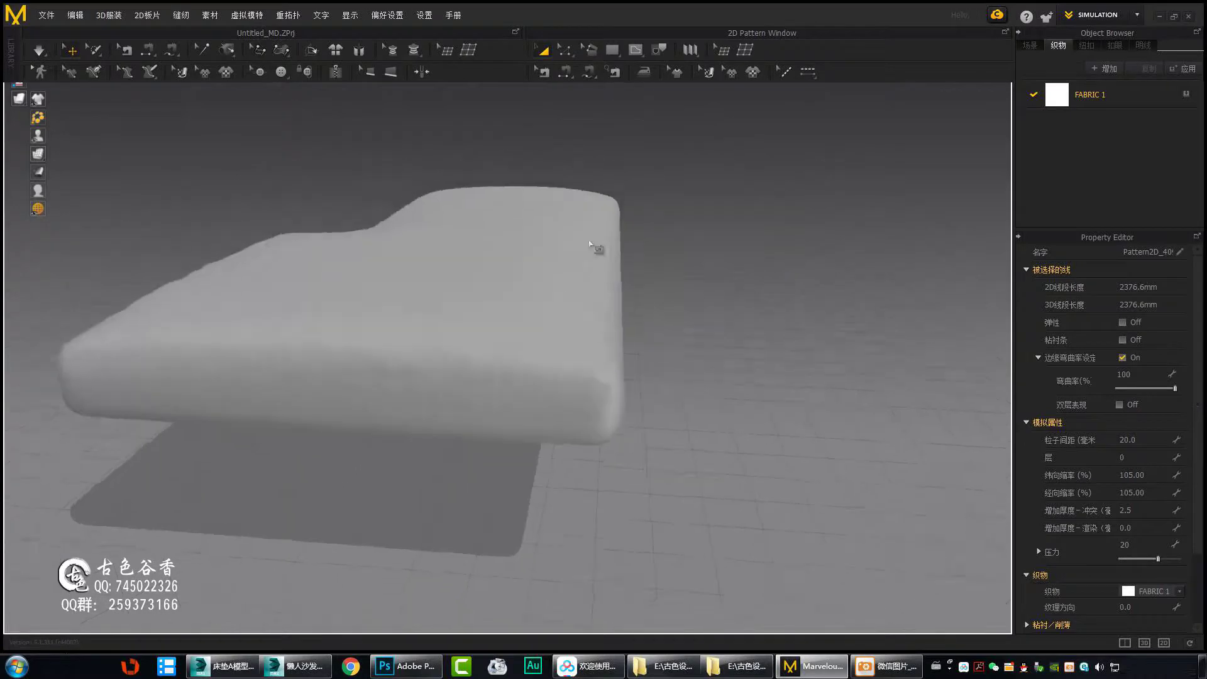
right_click_drag(858, 261, 698, 383)
key("Tab")
- Select the cushion's long side strip and compare it with the sofa reference photo
left_click(270, 439)
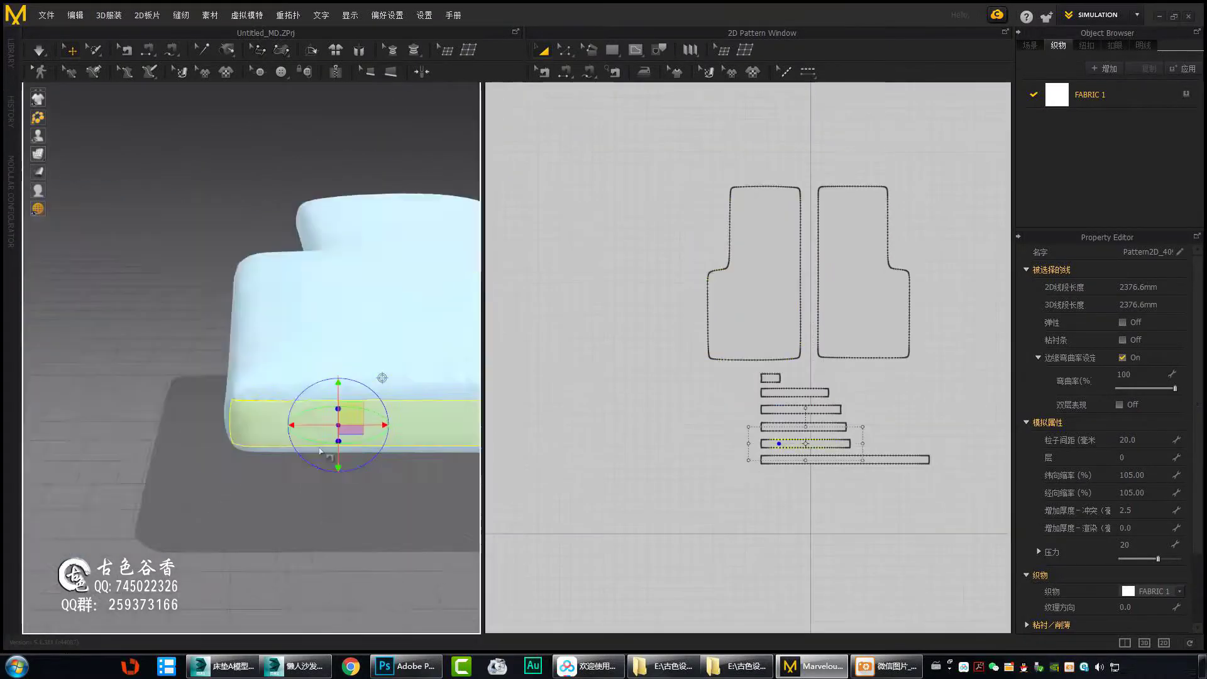
right_click_drag(271, 438, 226, 427)
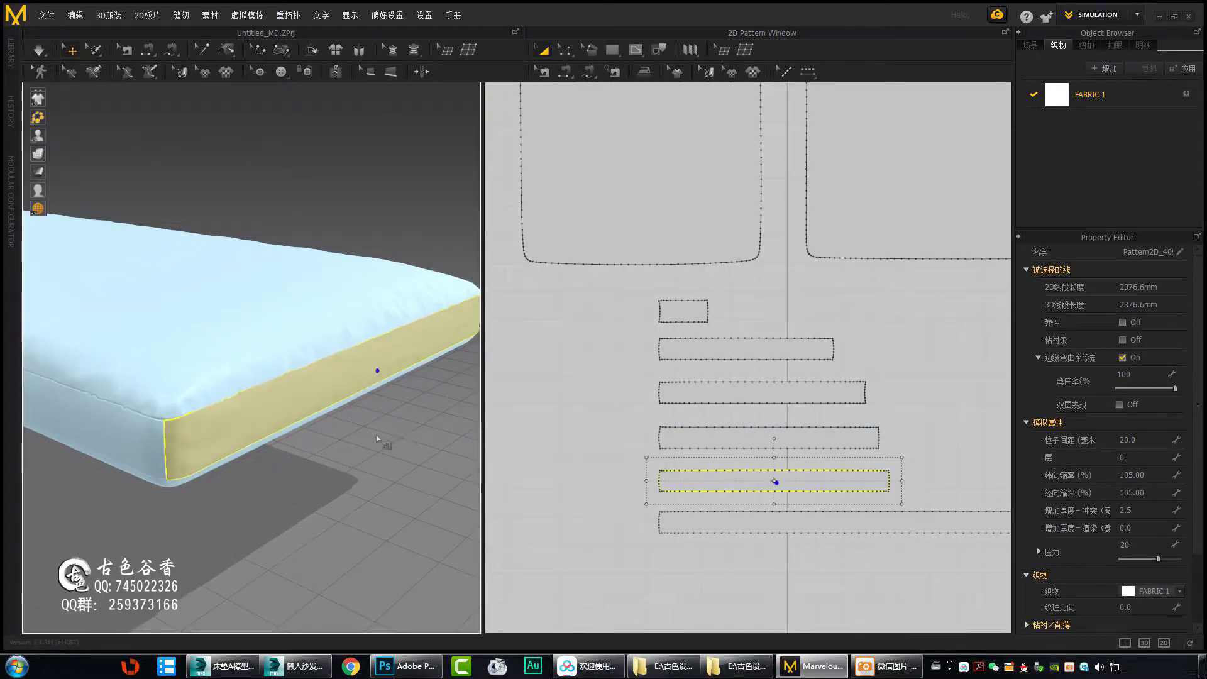
mouse_move(377, 438)
right_mouse_down()
mouse_move(372, 413)
mouse_move(389, 409)
mouse_move(377, 415)
right_mouse_up()
key("alt+Tab")
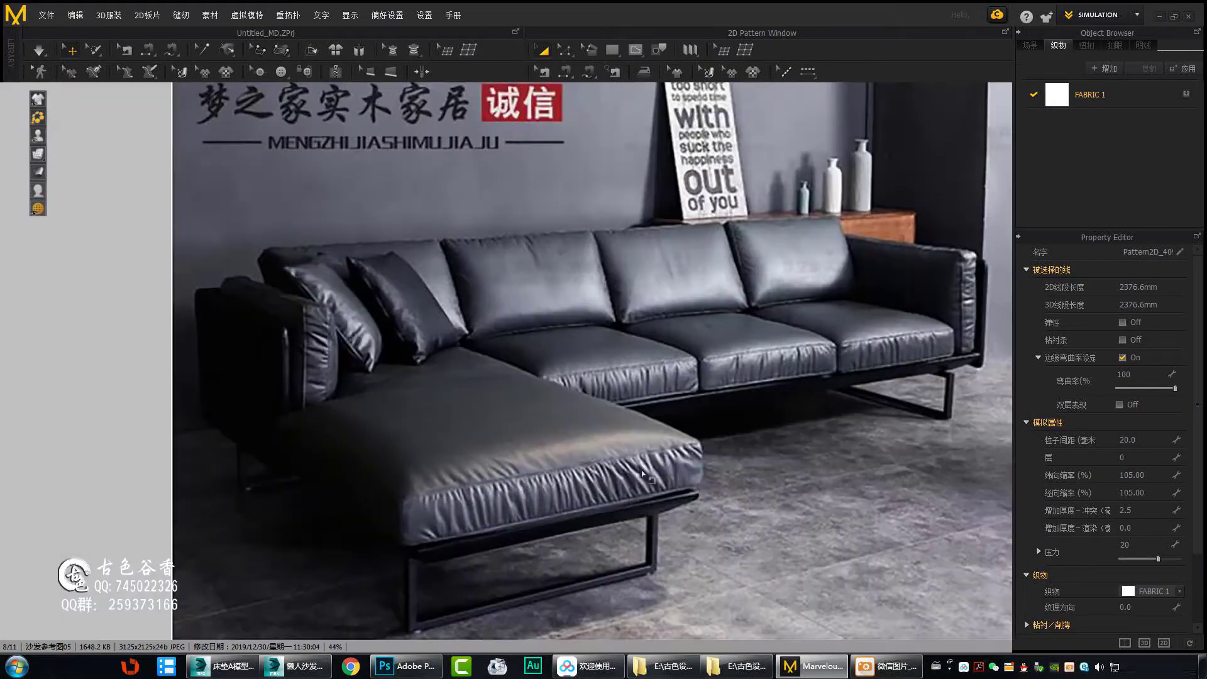
key("alt+Tab")
- Paint shrinkage on the long side strip with the 归拔器 brush at size 70
scroll(713, 468, "up", 3)
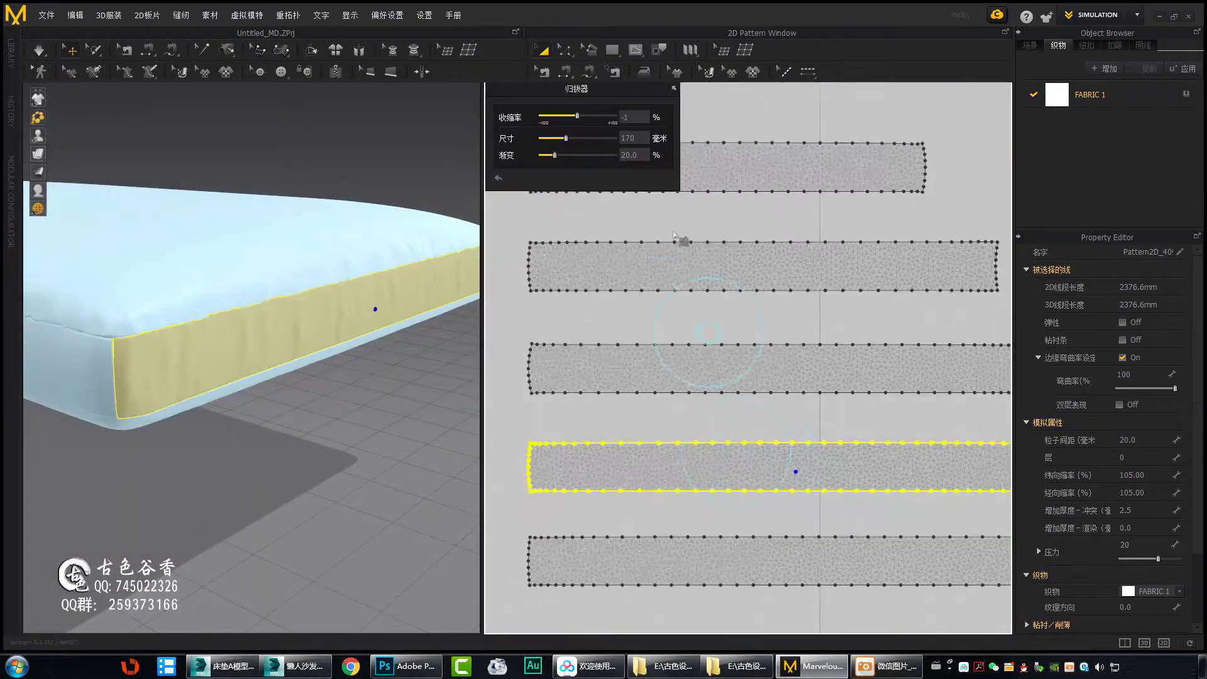
scroll(628, 452, "up", 2)
scroll(559, 434, "down", 2)
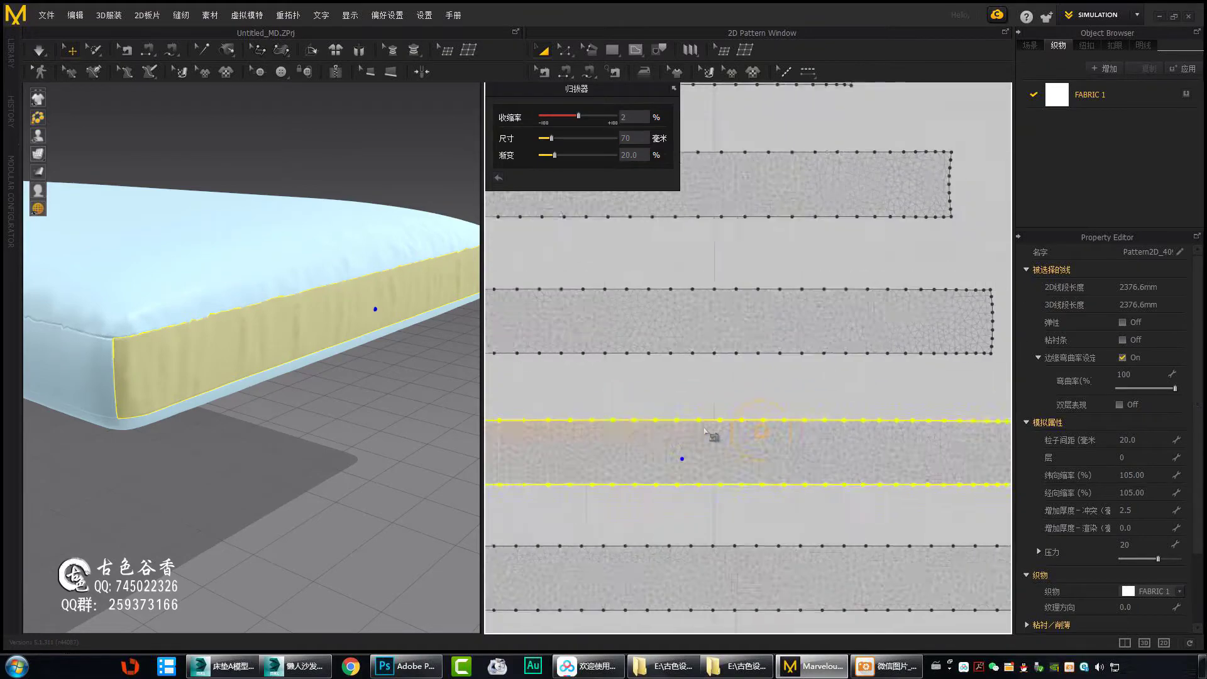
scroll(714, 430, "down", 1)
scroll(700, 490, "up", 1)
scroll(717, 412, "up", 1)
key("a")
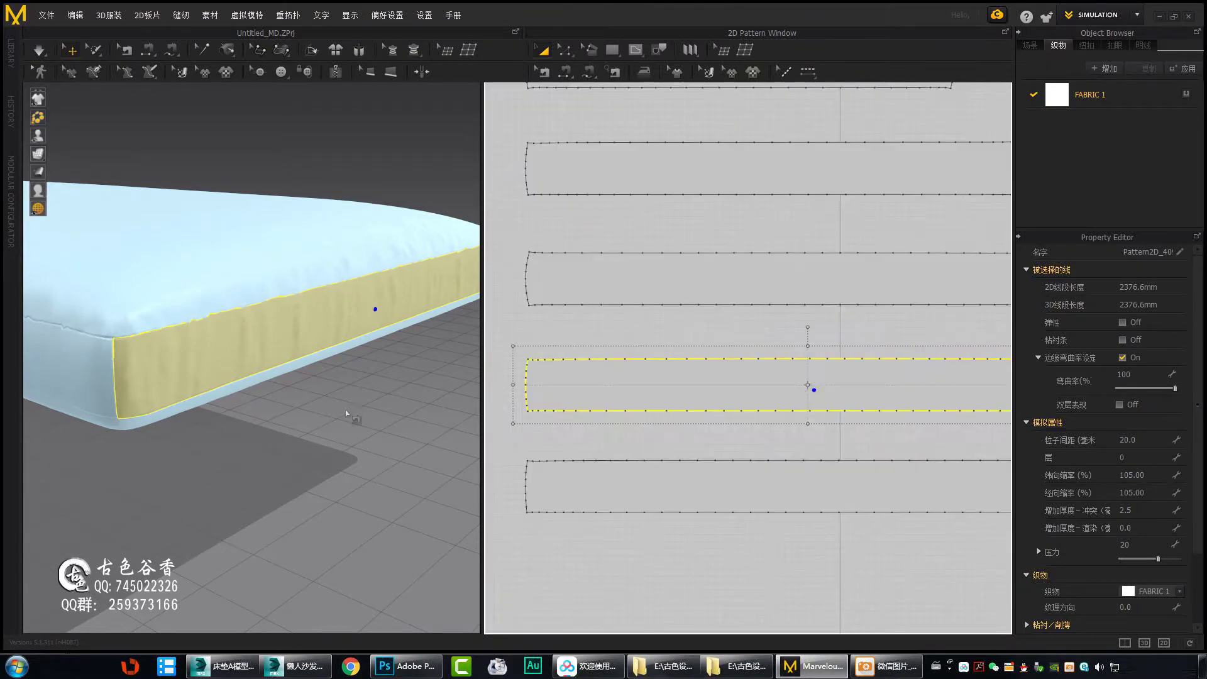
- Orbit around the front corner and long side band to check the fine wrinkles
right_click_drag(345, 409, 352, 396)
mouse_move(198, 405)
right_mouse_down()
mouse_move(310, 404)
mouse_move(207, 402)
right_mouse_up()
mouse_move(296, 498)
right_mouse_down()
mouse_move(305, 448)
mouse_move(340, 440)
mouse_move(271, 471)
mouse_move(279, 442)
mouse_move(327, 440)
right_mouse_up()
scroll(318, 427, "up", 5)
scroll(317, 427, "down", 3)
scroll(284, 445, "up", 2)
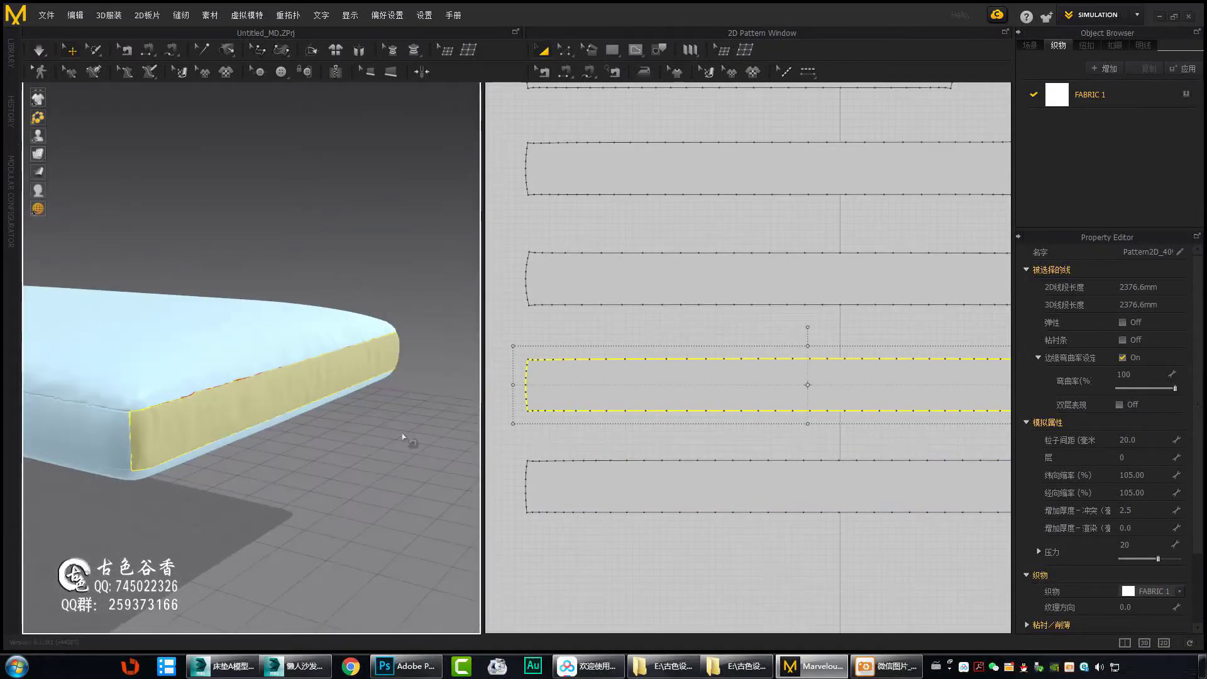
mouse_move(404, 437)
right_mouse_down()
mouse_move(269, 444)
mouse_move(305, 465)
mouse_move(239, 462)
mouse_move(379, 391)
right_mouse_up()
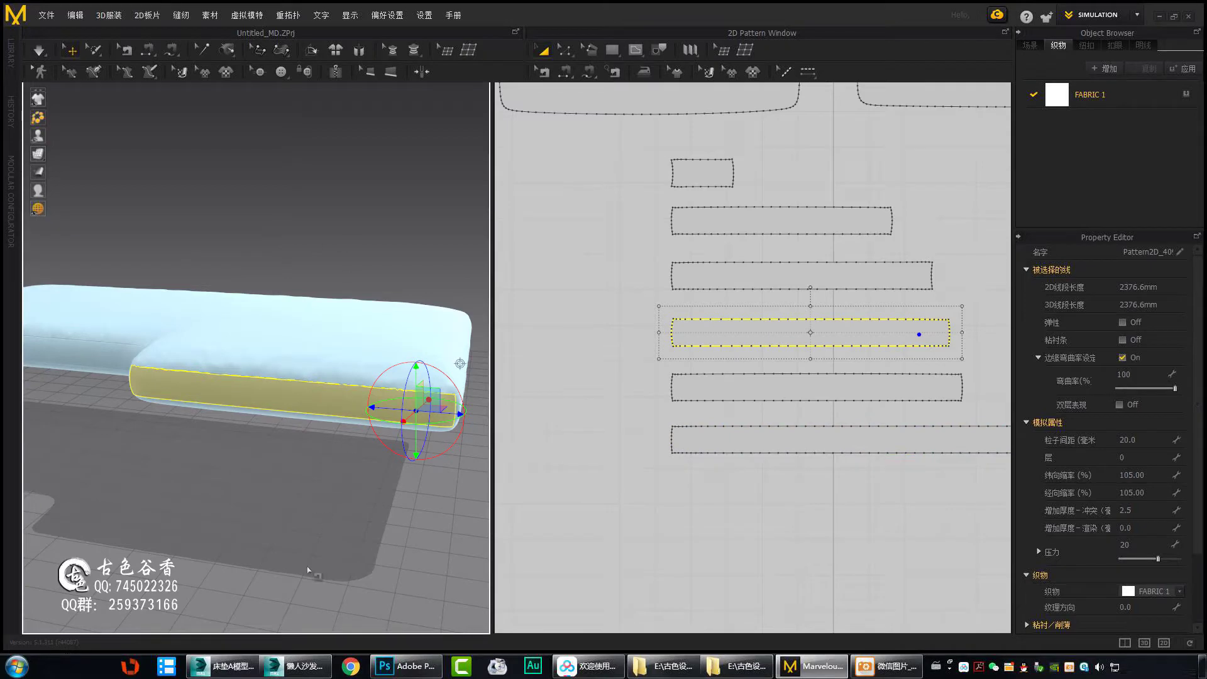
right_click_drag(278, 477, 266, 322)
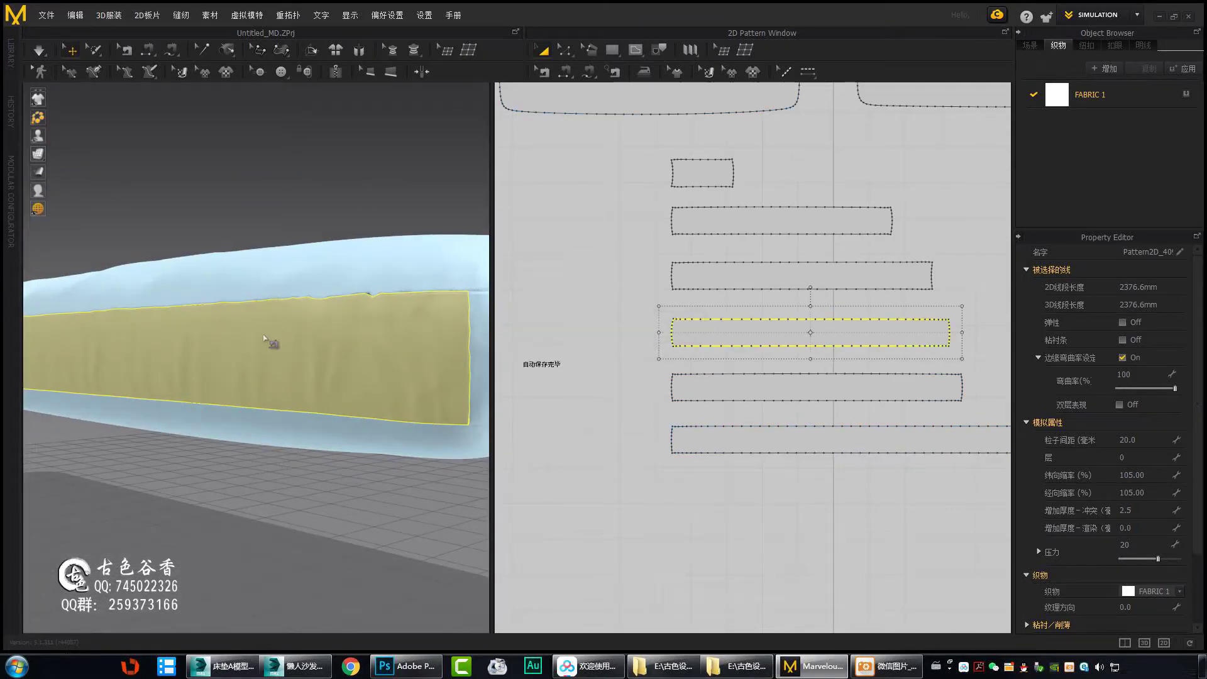
scroll(831, 350, "up", 3)
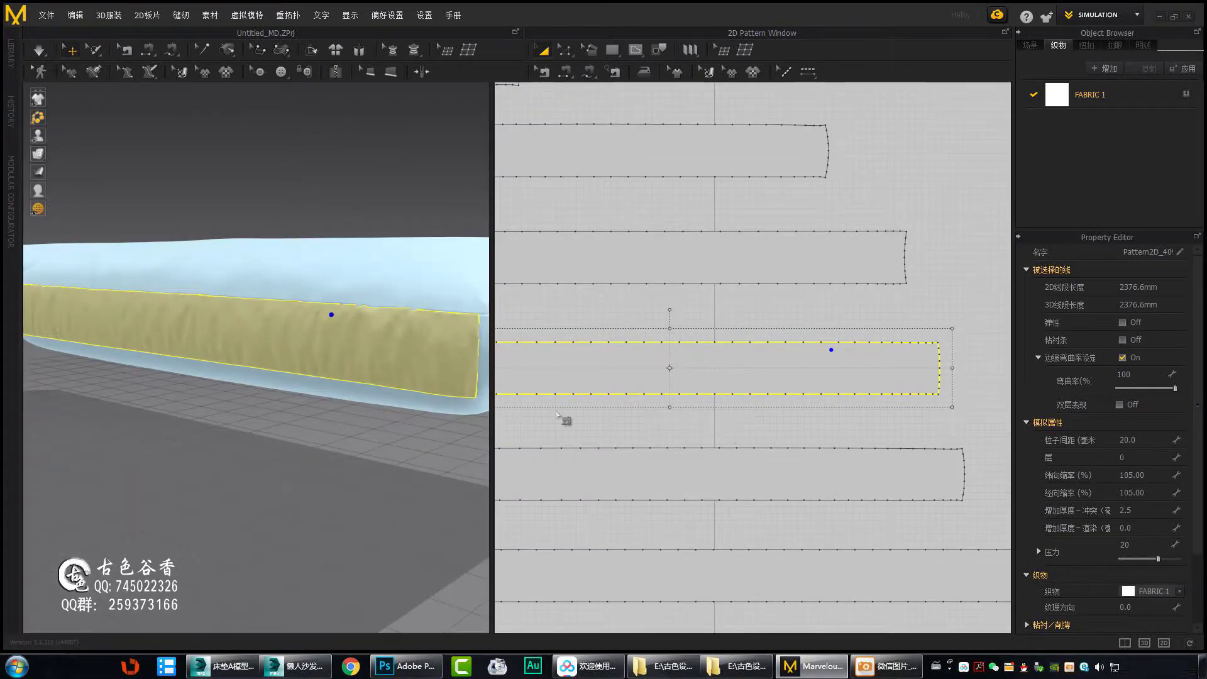
right_click_drag(409, 339, 422, 369)
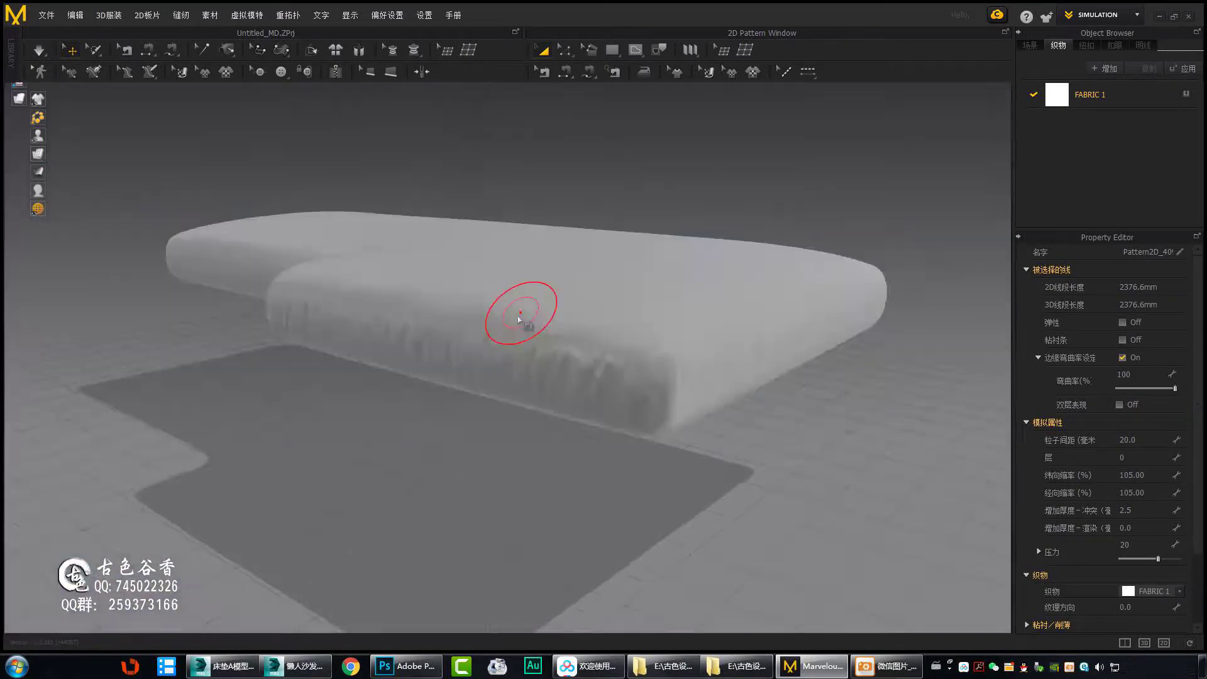
- Select the cushion's side piece and orbit to low, frontal and top views
mouse_move(519, 320)
right_mouse_down()
mouse_move(270, 329)
mouse_move(757, 345)
mouse_move(324, 288)
mouse_move(220, 347)
right_mouse_up()
right_click_drag(778, 415, 809, 437)
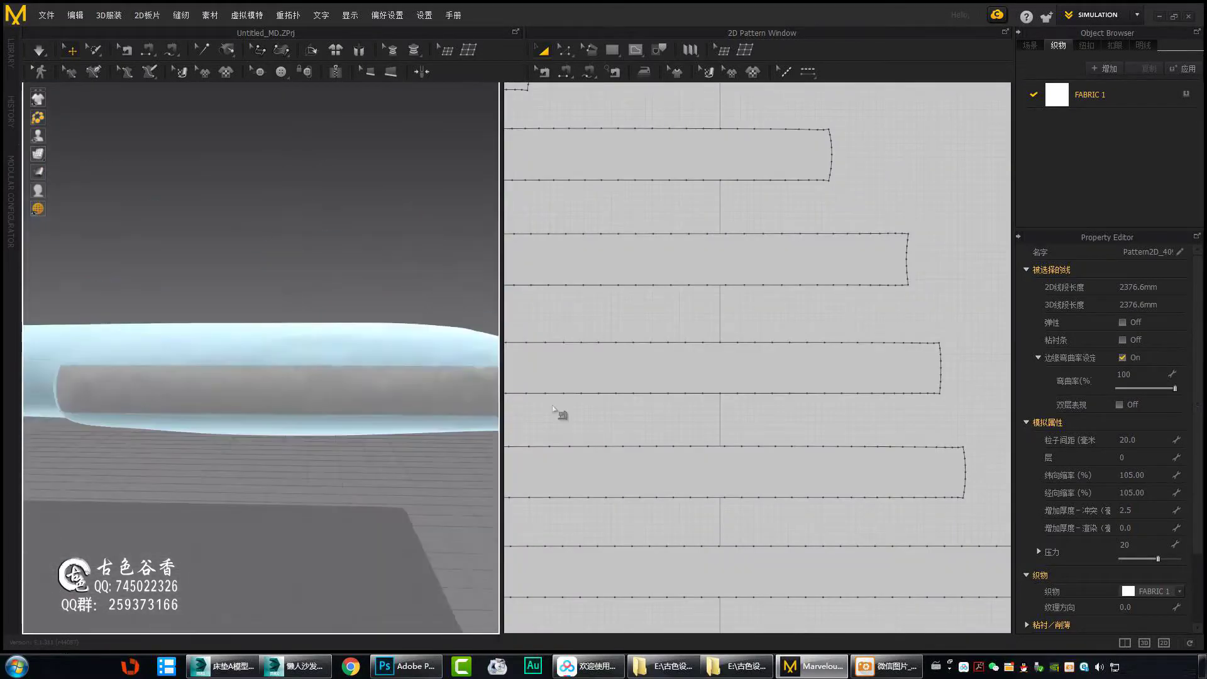
mouse_move(238, 395)
right_mouse_down()
mouse_move(333, 412)
mouse_move(279, 465)
mouse_move(286, 381)
right_mouse_up()
left_click(333, 413)
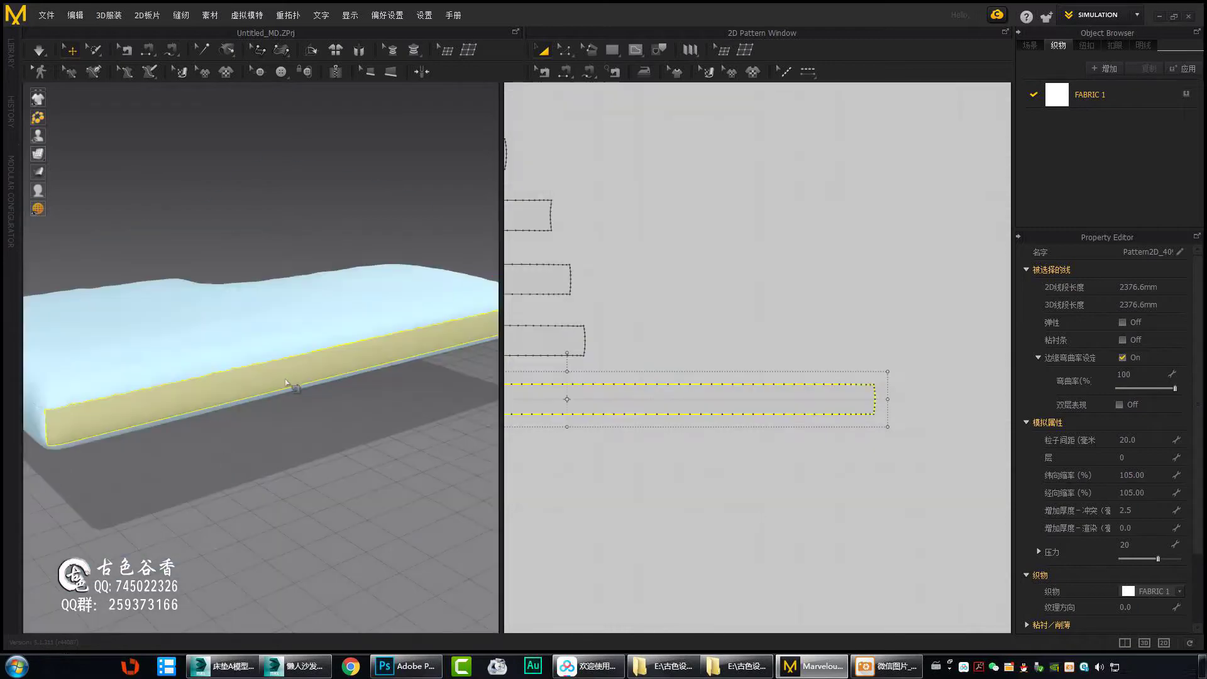
right_click_drag(212, 436, 670, 438)
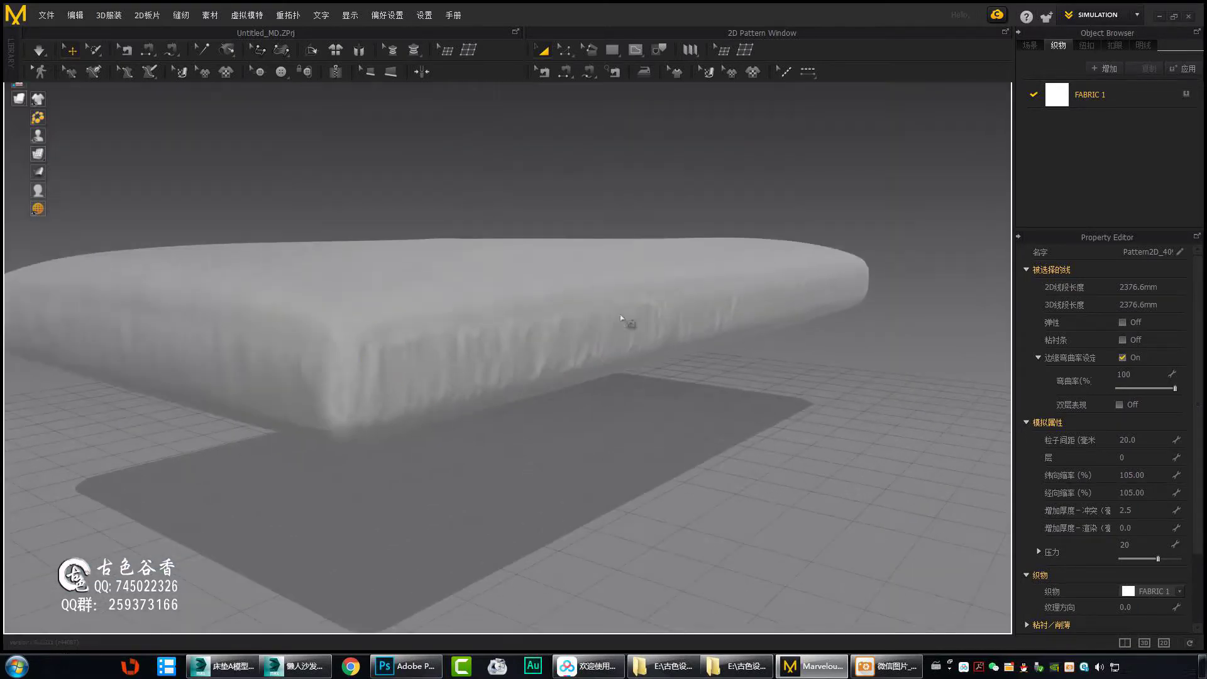
mouse_move(628, 323)
right_mouse_down()
mouse_move(668, 353)
mouse_move(646, 355)
mouse_move(765, 341)
right_mouse_up()
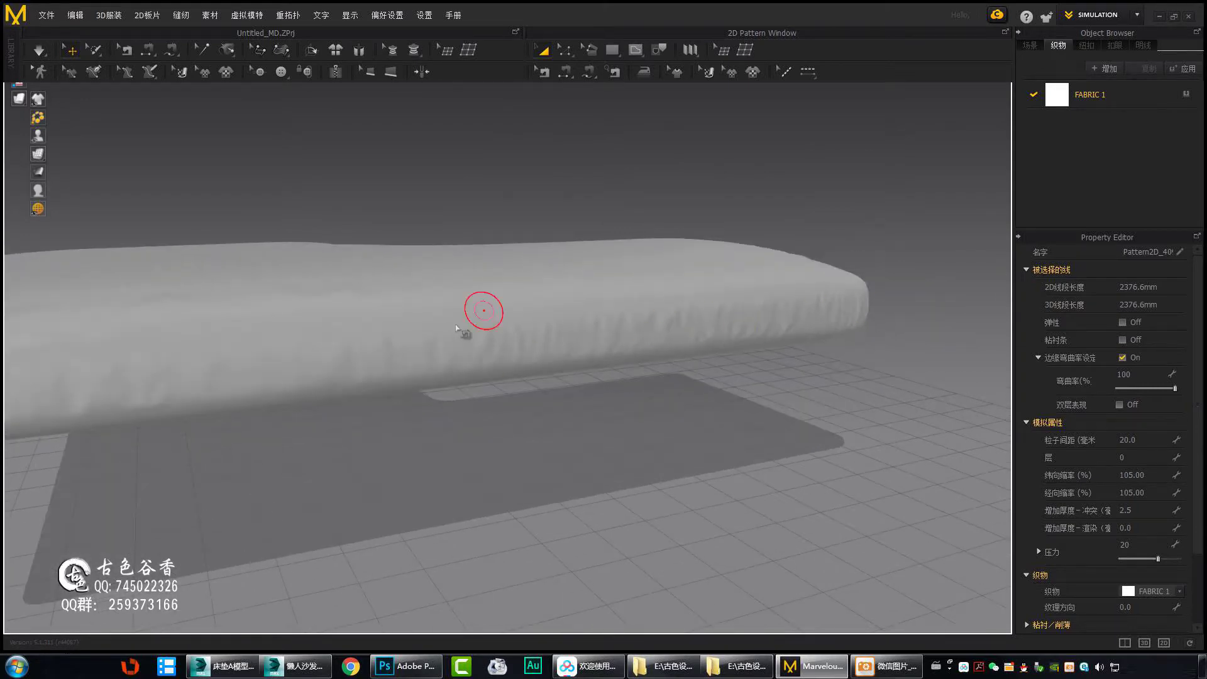
mouse_move(484, 310)
right_mouse_down()
mouse_move(553, 318)
mouse_move(691, 399)
mouse_move(560, 358)
mouse_move(648, 388)
right_mouse_up()
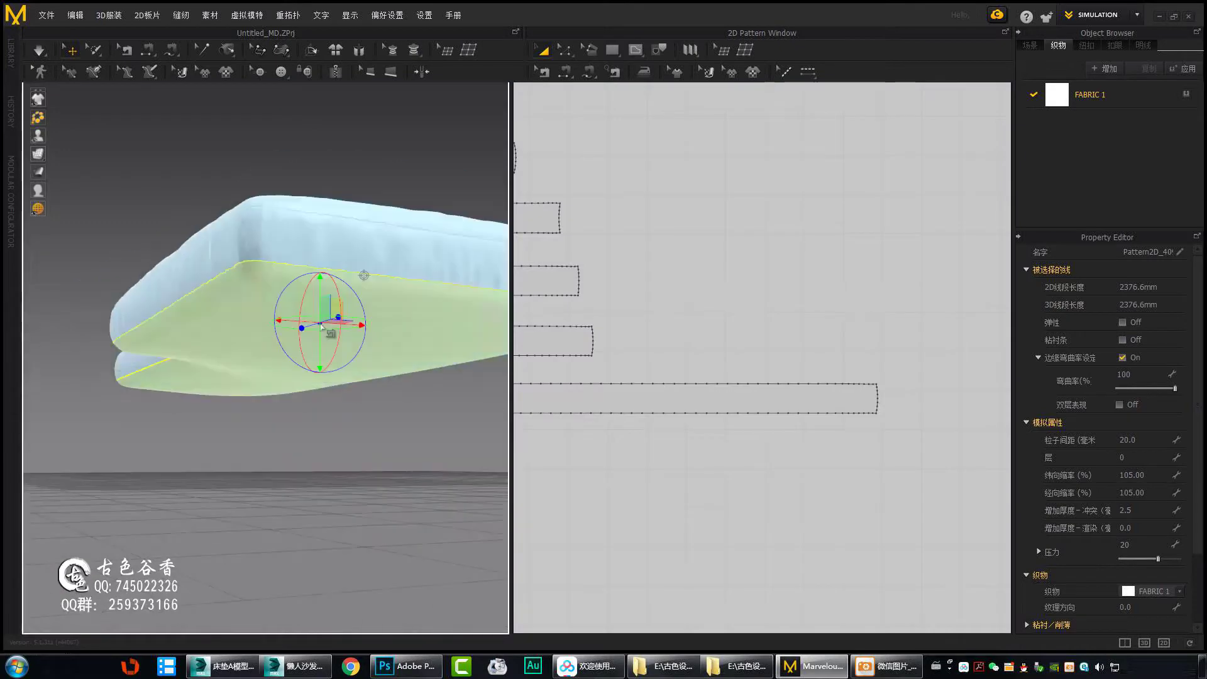
mouse_move(318, 439)
right_mouse_down()
mouse_move(351, 318)
mouse_move(425, 458)
mouse_move(285, 461)
mouse_move(286, 436)
mouse_move(423, 511)
mouse_move(333, 433)
mouse_move(693, 398)
right_mouse_up()
- Clear the selection, select the cushion's top pattern piece and view the cushion top
left_click(423, 511)
left_click(712, 372)
scroll(754, 398, "down", 5)
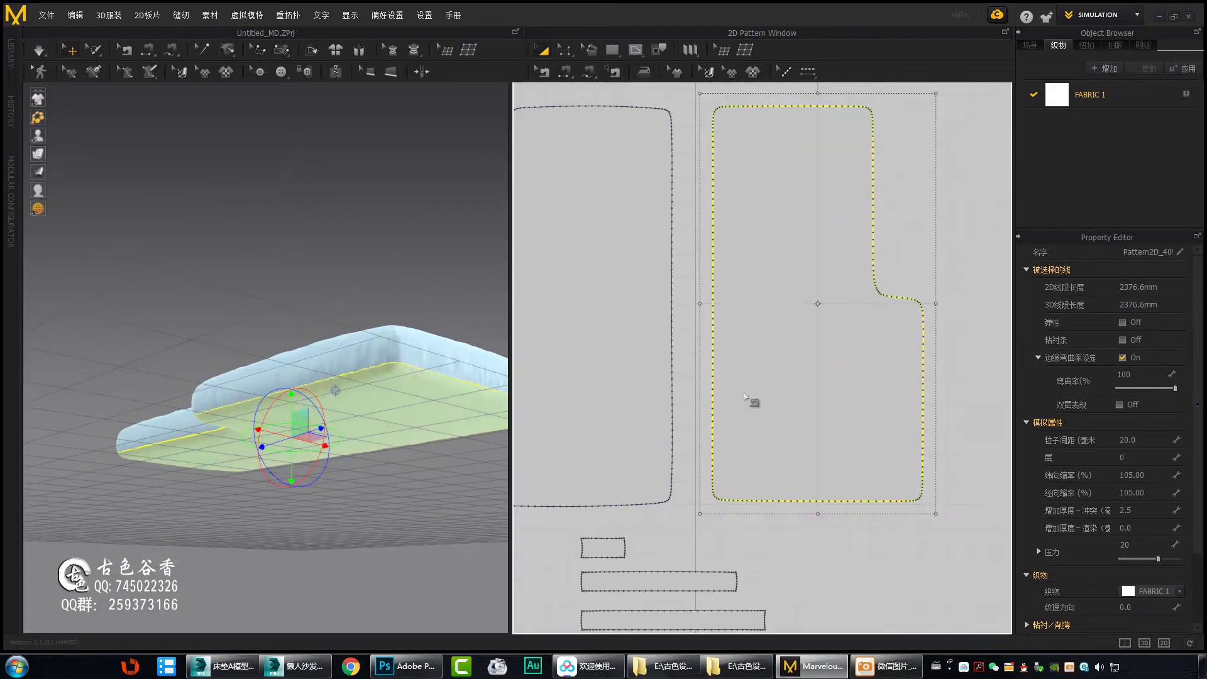
right_click_drag(391, 412, 283, 418)
scroll(97, 432, "up", 3)
right_click_drag(98, 432, 240, 496)
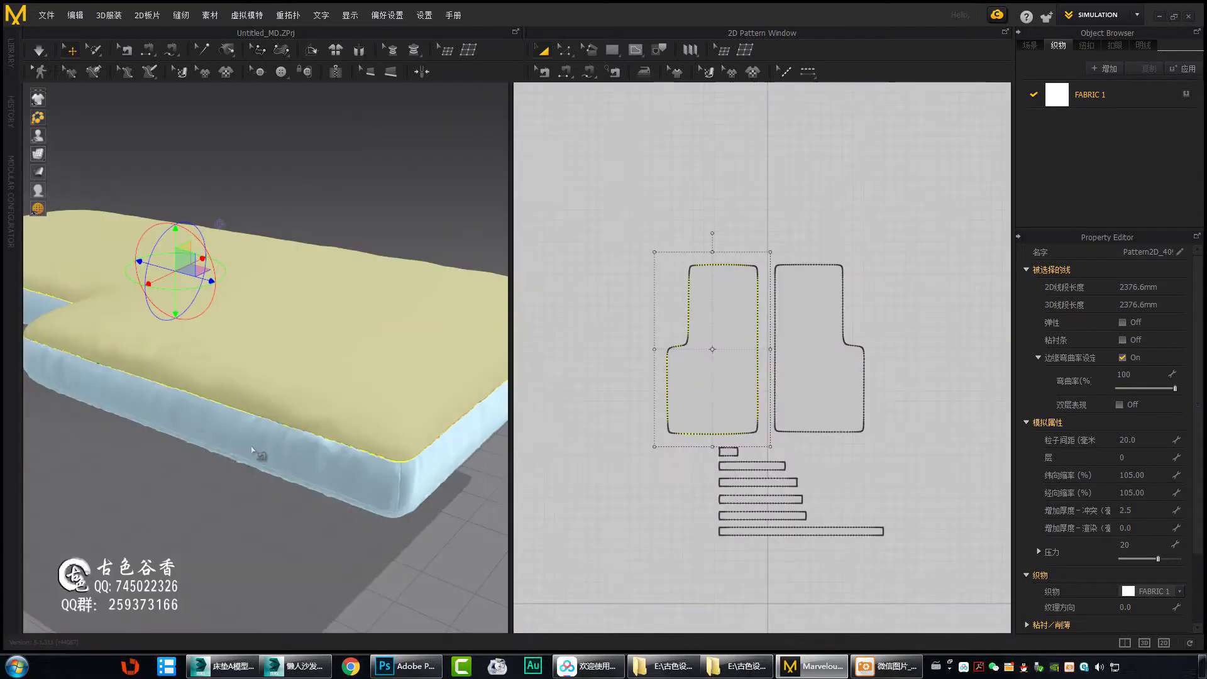
- Select the side band pieces, drop the small strip, then pick the long side band strip
mouse_move(379, 535)
right_mouse_down()
mouse_move(237, 493)
mouse_move(291, 457)
mouse_move(326, 390)
mouse_move(288, 404)
mouse_move(352, 377)
right_mouse_up()
left_click(337, 383)
left_click(431, 364)
right_click_drag(431, 364, 390, 327)
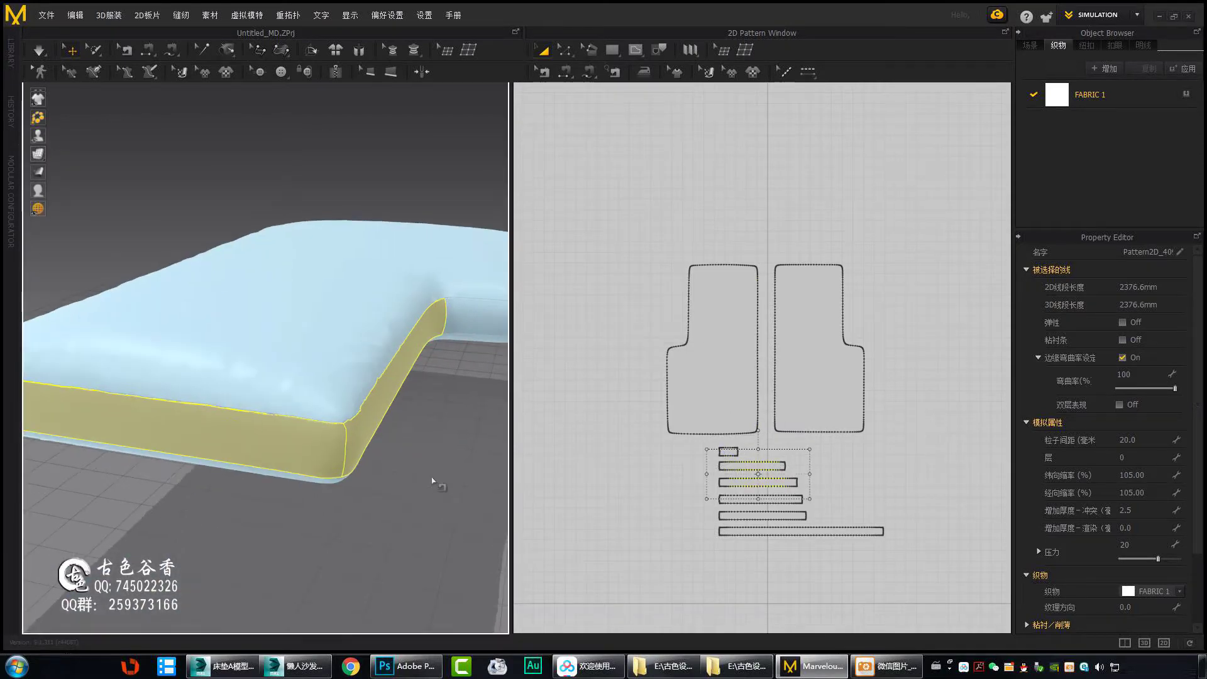
right_click_drag(442, 439, 296, 375)
left_click(296, 375)
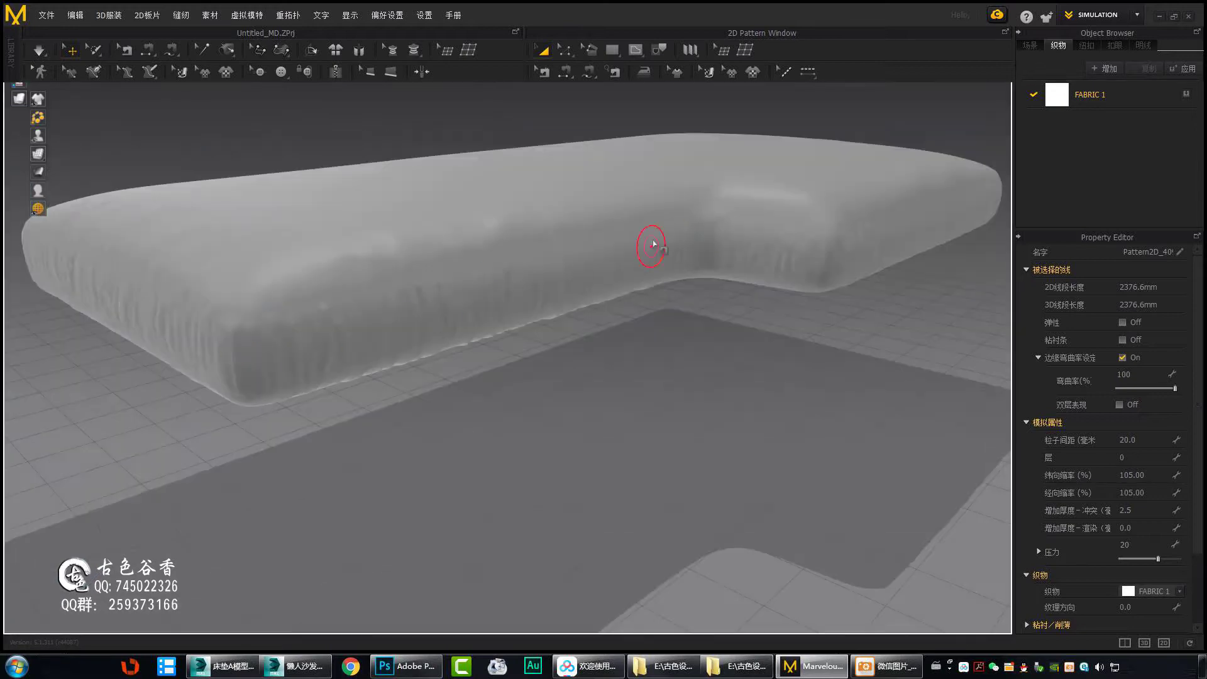
- Orbit around the cushion to view its end, long side, corner and underside
right_click_drag(682, 239, 878, 318)
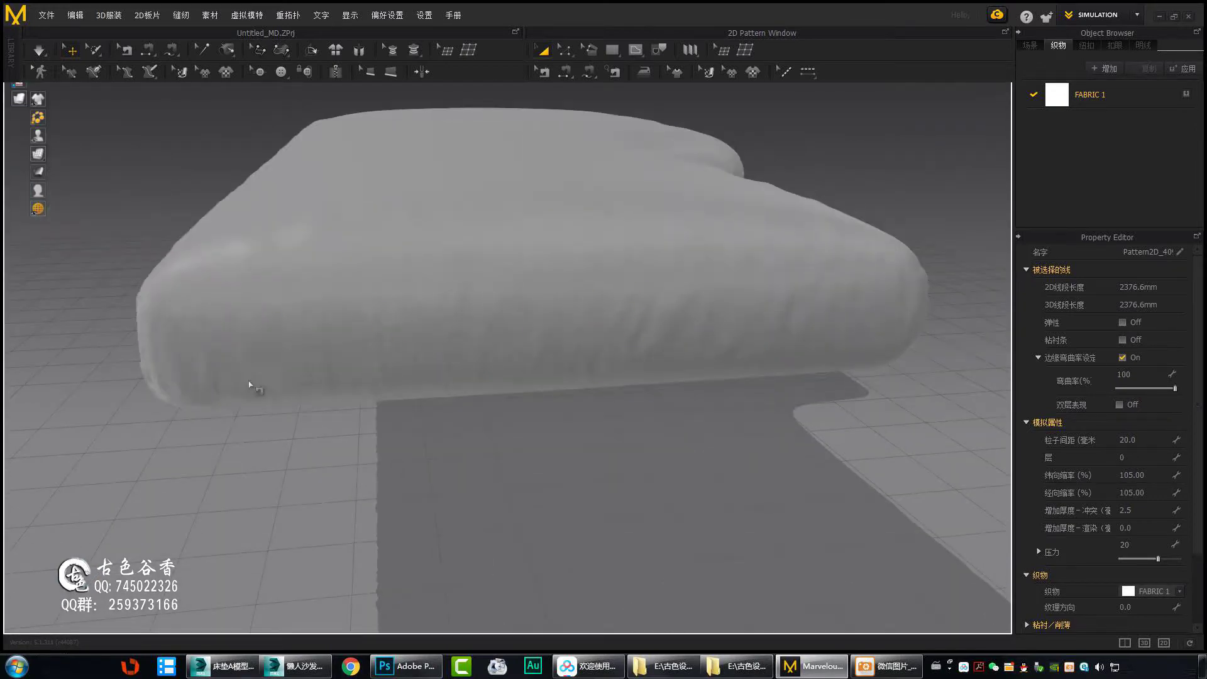
mouse_move(250, 384)
right_mouse_down()
mouse_move(786, 317)
mouse_move(689, 342)
mouse_move(772, 294)
right_mouse_up()
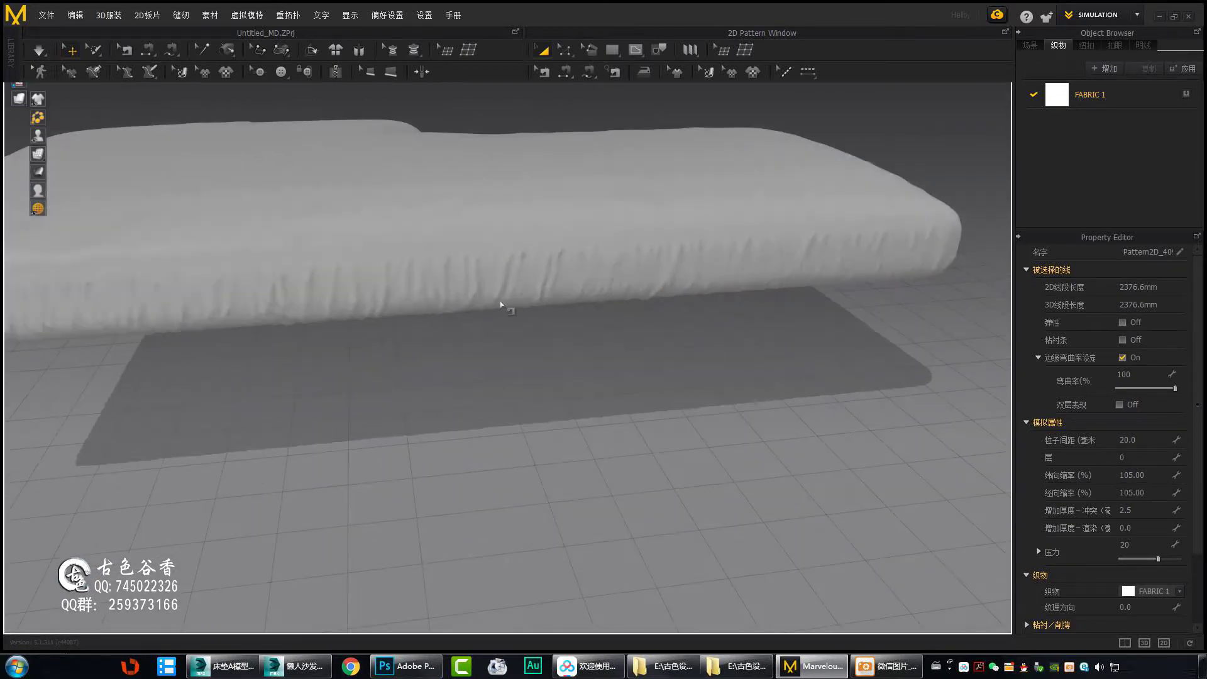
mouse_move(501, 305)
right_mouse_down()
mouse_move(727, 261)
mouse_move(965, 195)
right_mouse_up()
mouse_move(438, 318)
right_mouse_down()
mouse_move(533, 314)
mouse_move(421, 351)
right_mouse_up()
mouse_move(359, 389)
right_mouse_down()
mouse_move(639, 418)
mouse_move(754, 301)
mouse_move(603, 352)
mouse_move(814, 360)
mouse_move(455, 353)
mouse_move(716, 237)
mouse_move(611, 439)
mouse_move(322, 328)
mouse_move(789, 453)
mouse_move(592, 480)
mouse_move(439, 304)
mouse_move(417, 360)
mouse_move(488, 439)
mouse_move(598, 396)
mouse_move(409, 442)
mouse_move(271, 364)
right_mouse_up()
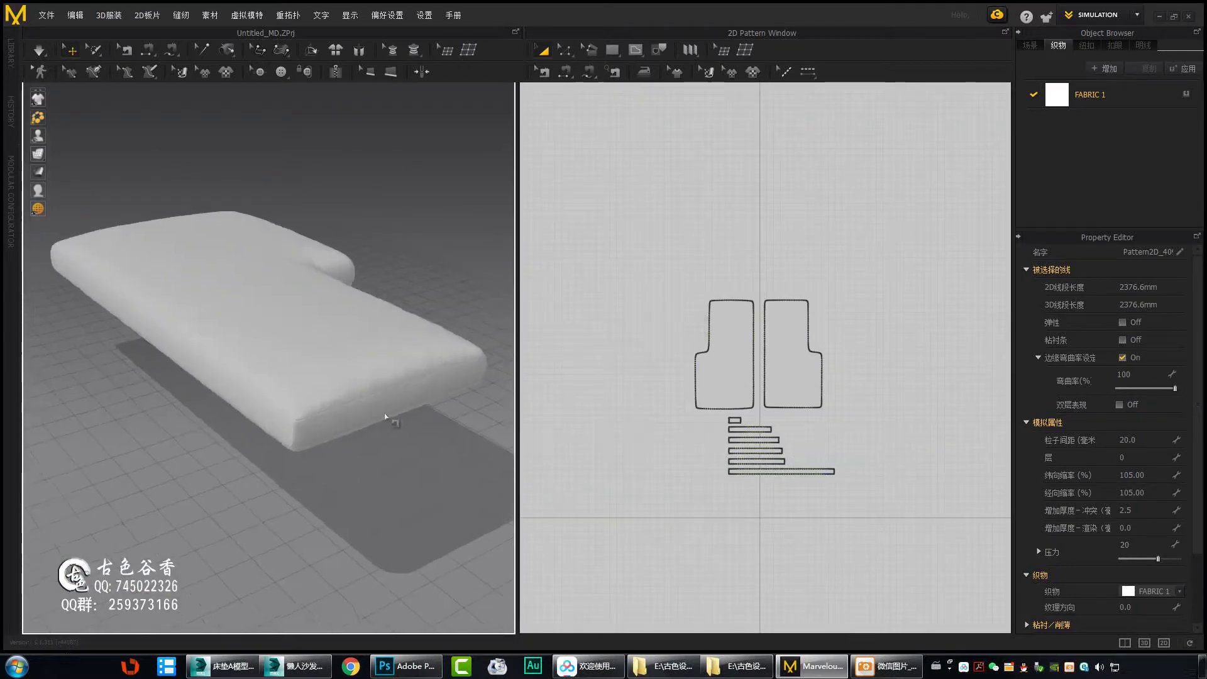
- Select the whole cushion through its right-click menu
right_click(390, 356)
left_click(538, 395)
right_click_drag(391, 369, 349, 447)
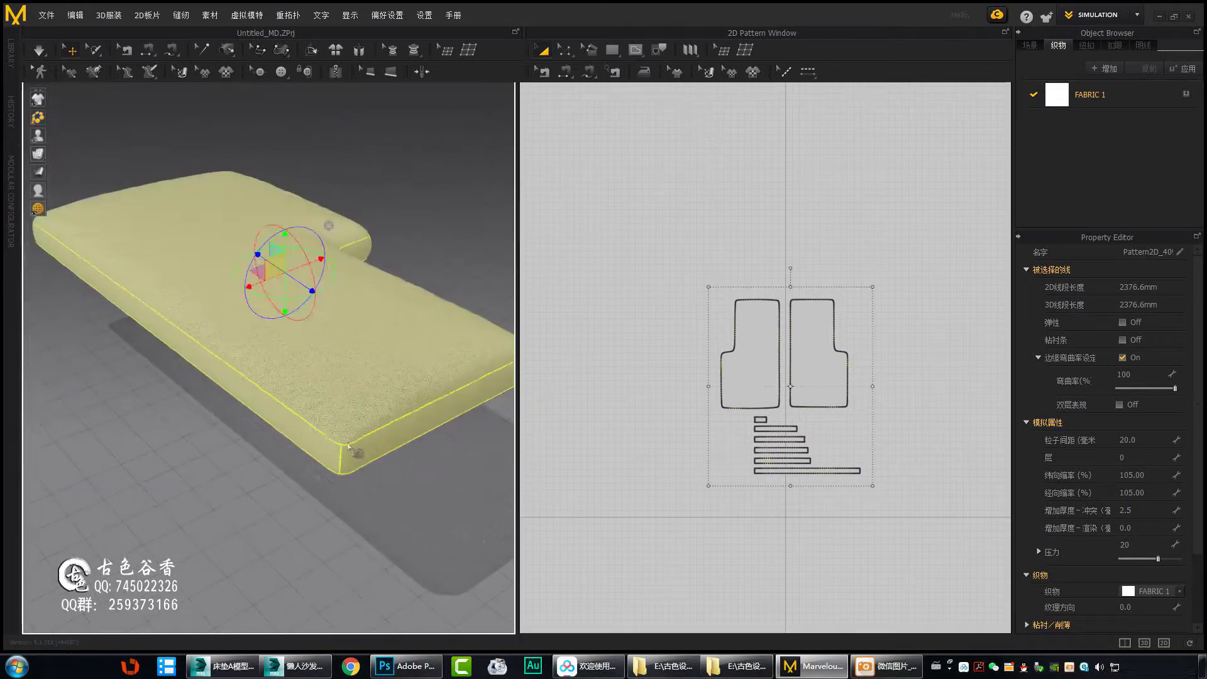
right_click(380, 354)
left_click(530, 394)
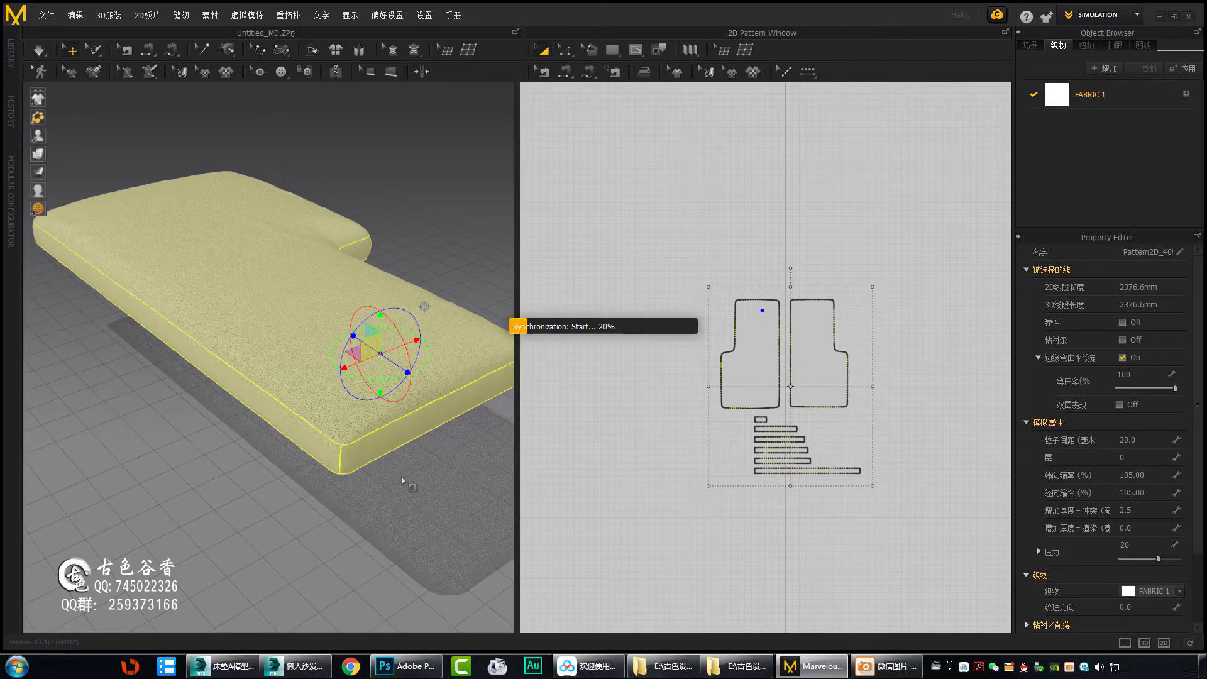
scroll(695, 463, "down", 3)
right_click_drag(403, 480, 311, 81)
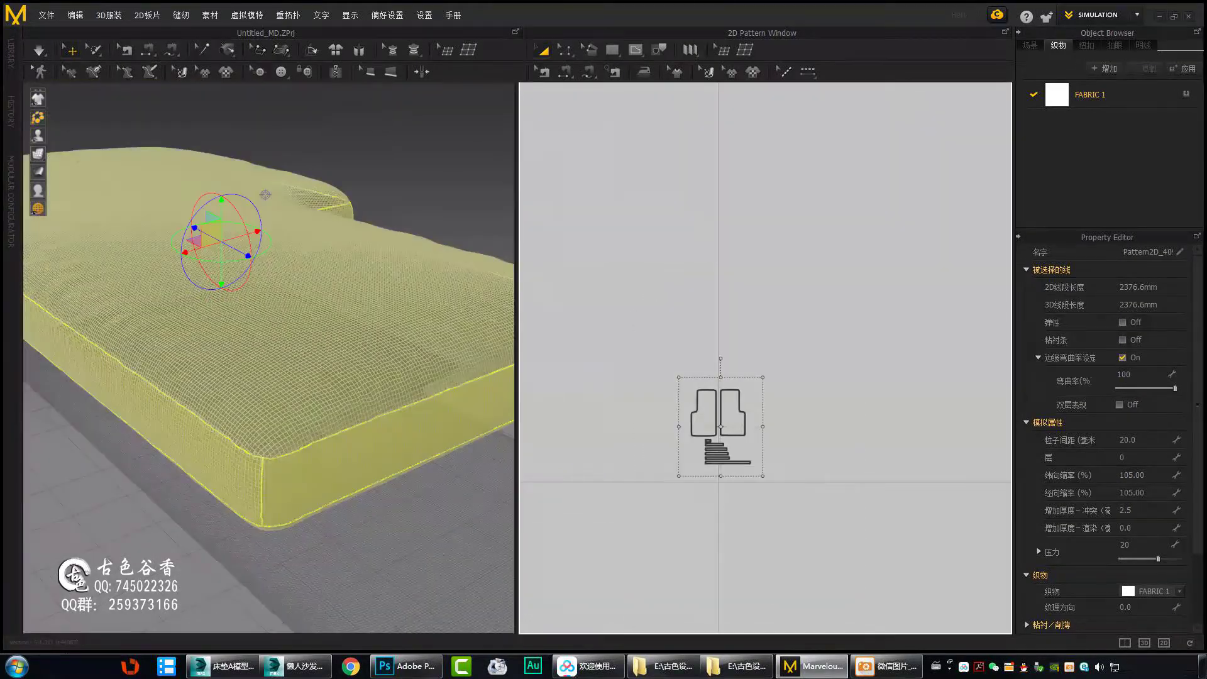
- Export the cushion as an OBJ with the default location and settings, then go to 3ds Max
key("ctrl+e")
key("Return")
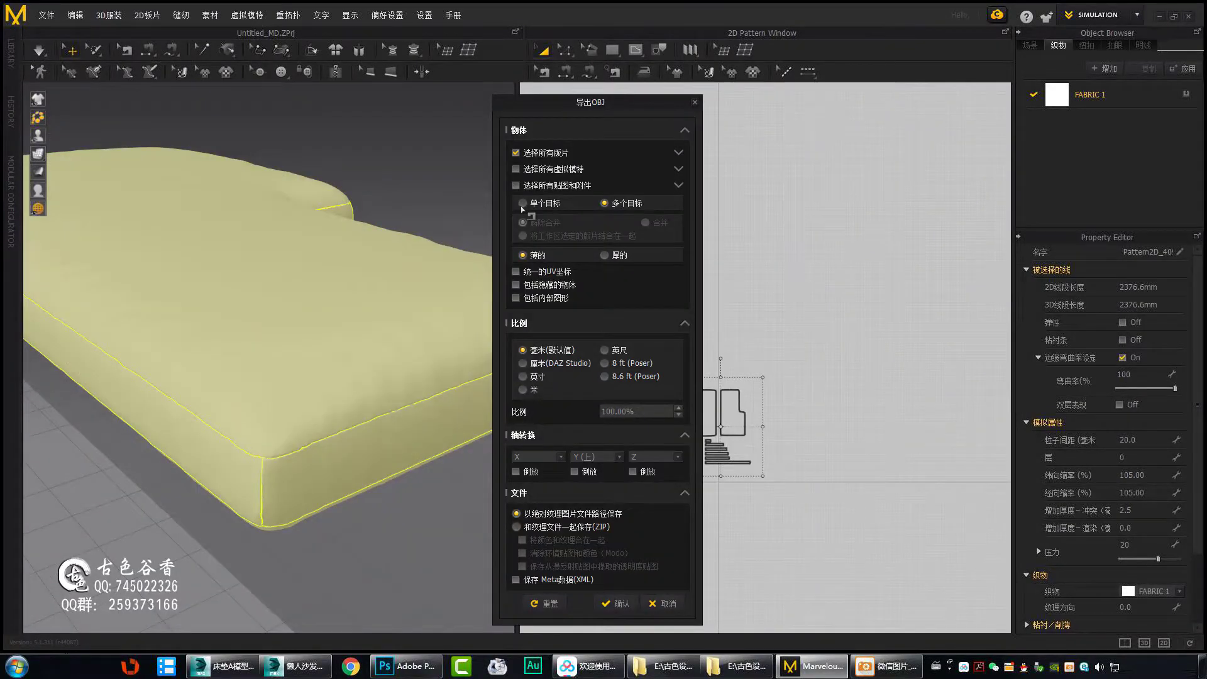
left_click(621, 603)
left_click(228, 666)
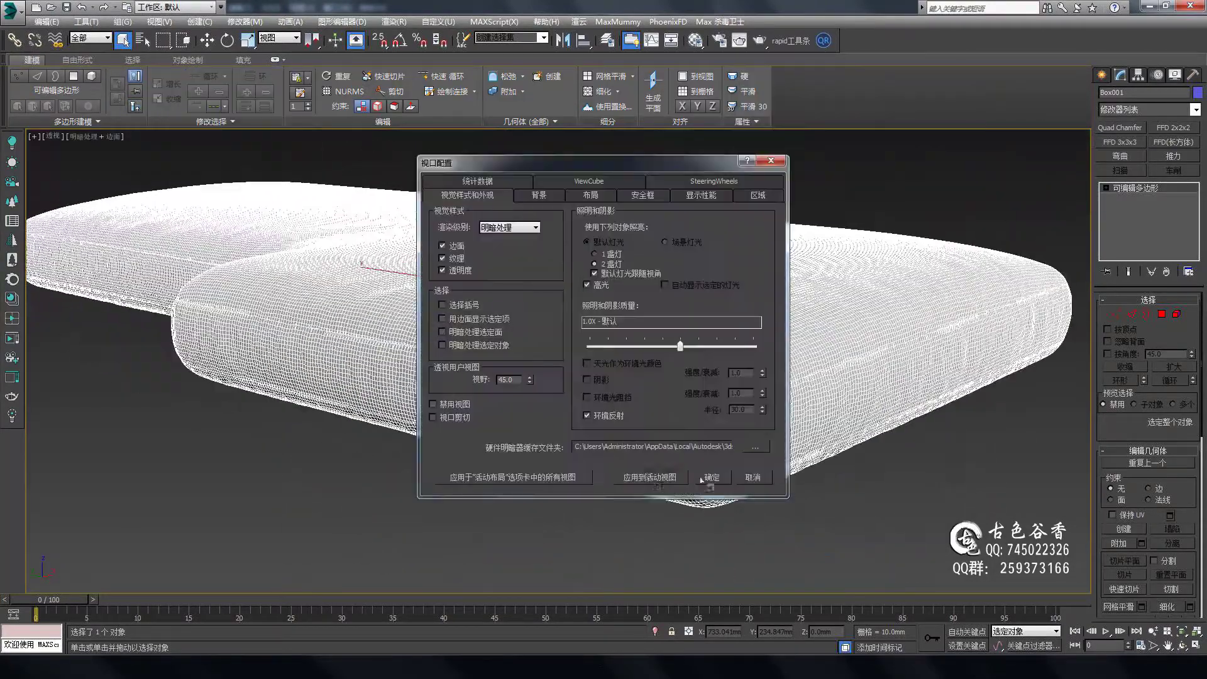
- Apply Edged Faces display and orbit around the imported cushion mesh's cloth panels
left_click(702, 480)
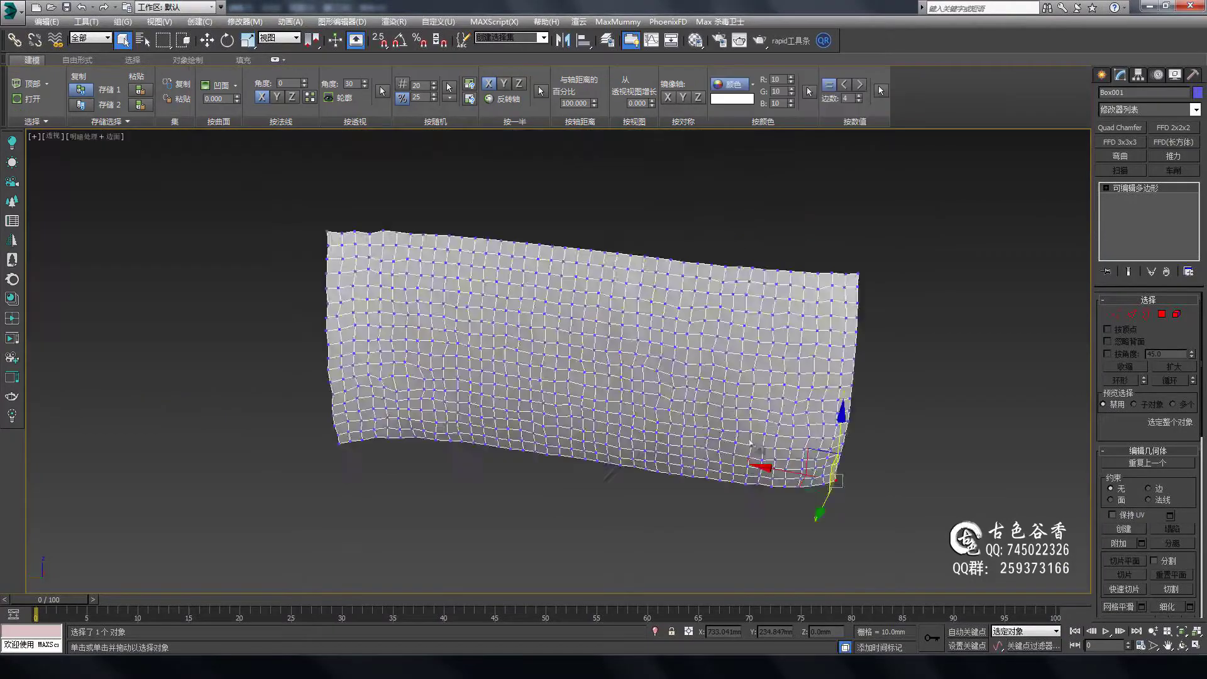
middle_click_drag(667, 239, 615, 328, "alt")
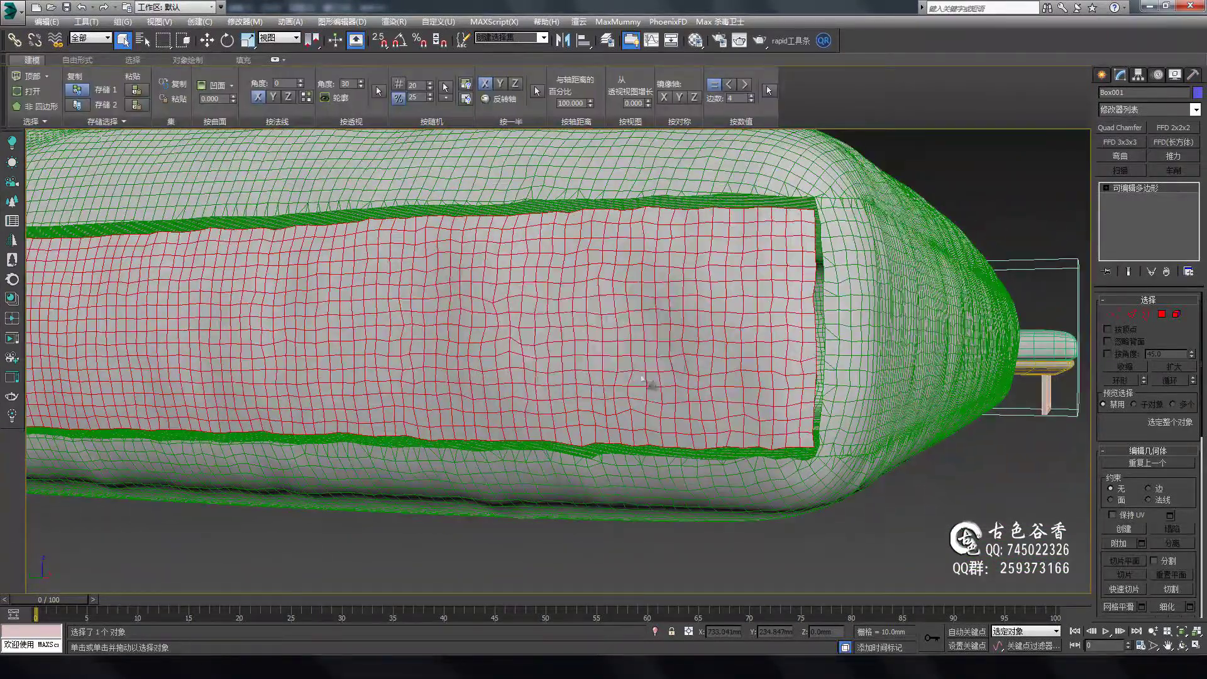
middle_click_drag(642, 378, 702, 409, "alt")
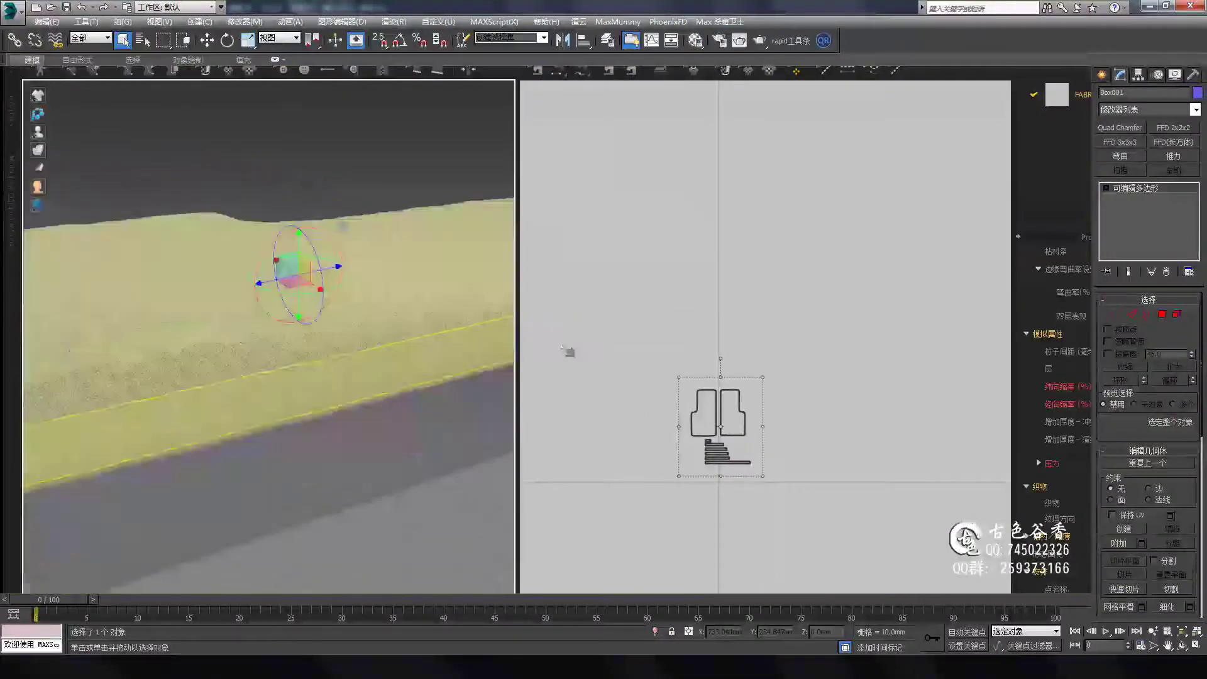
- Zoom in on the cushion's Editable Poly mesh in 3ds Max to check its quad vertices
right_click(431, 394)
left_click(376, 502)
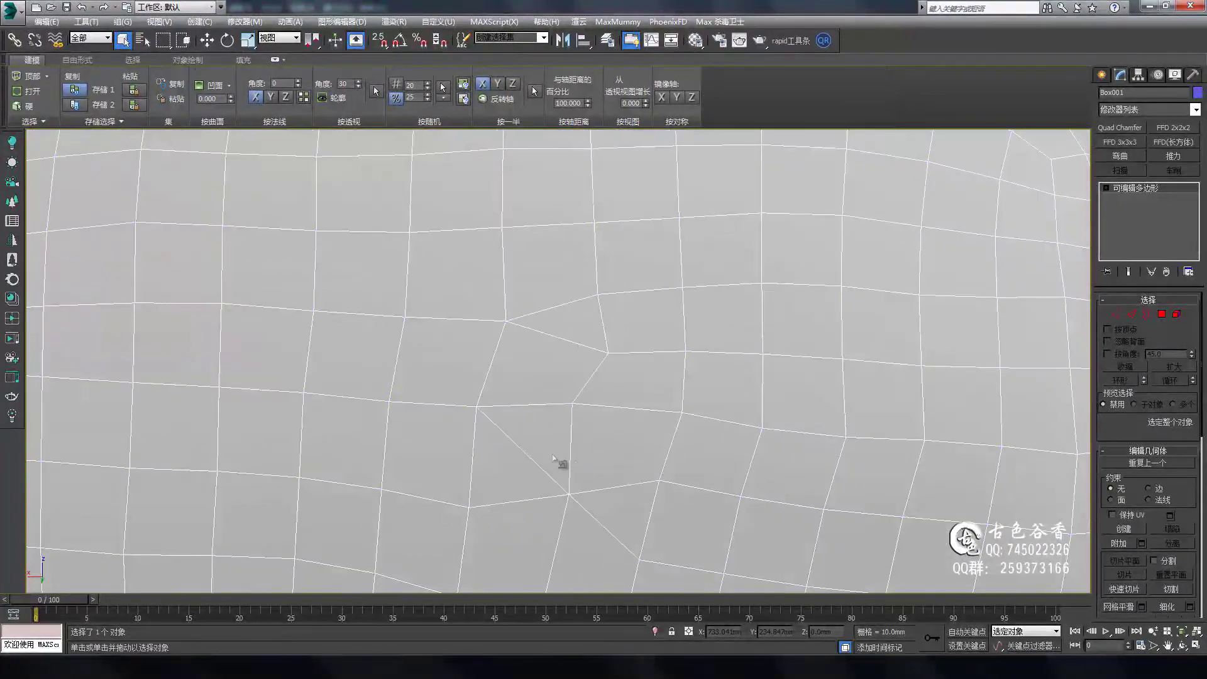
scroll(631, 365, "down", 3)
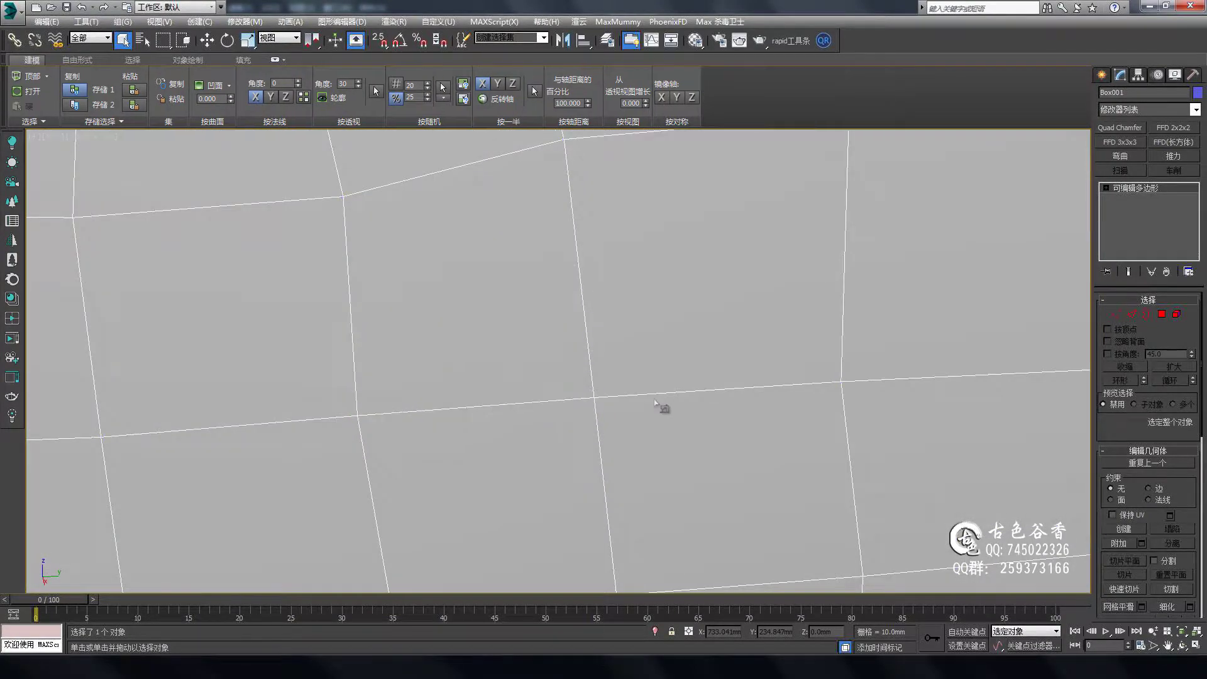
scroll(656, 403, "down", 8)
scroll(646, 412, "up", 4)
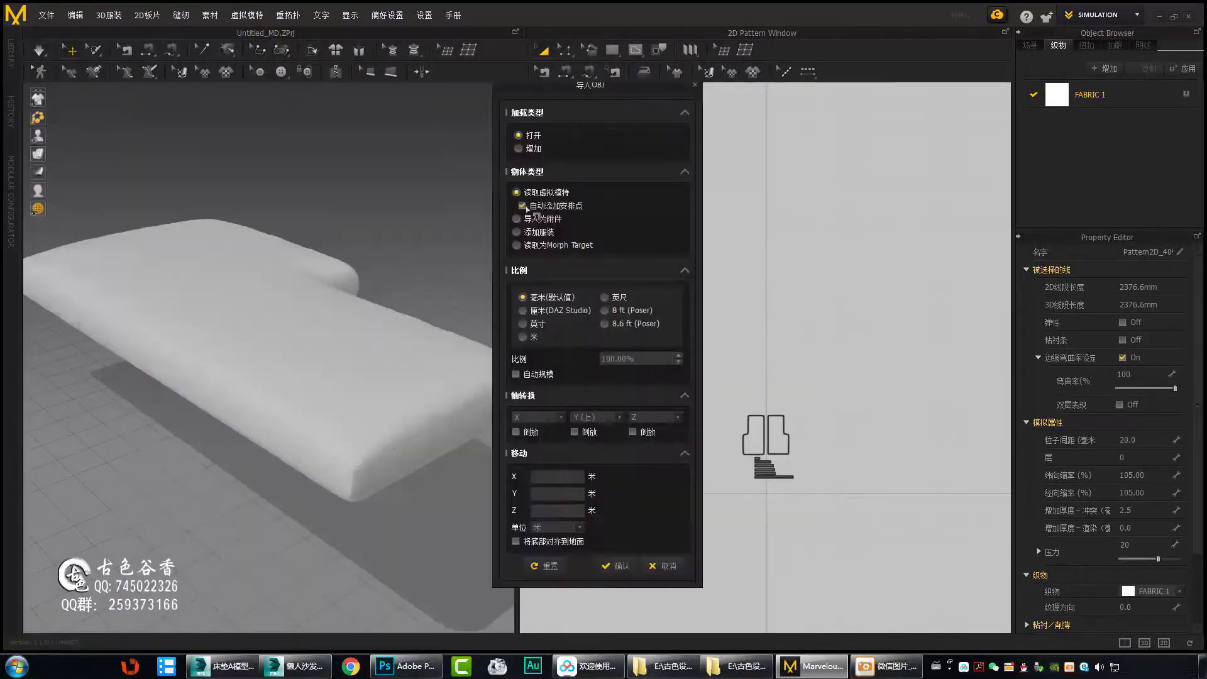
- Select the seat and backrest cushions, then turn the view to face the backrest
left_click(256, 291)
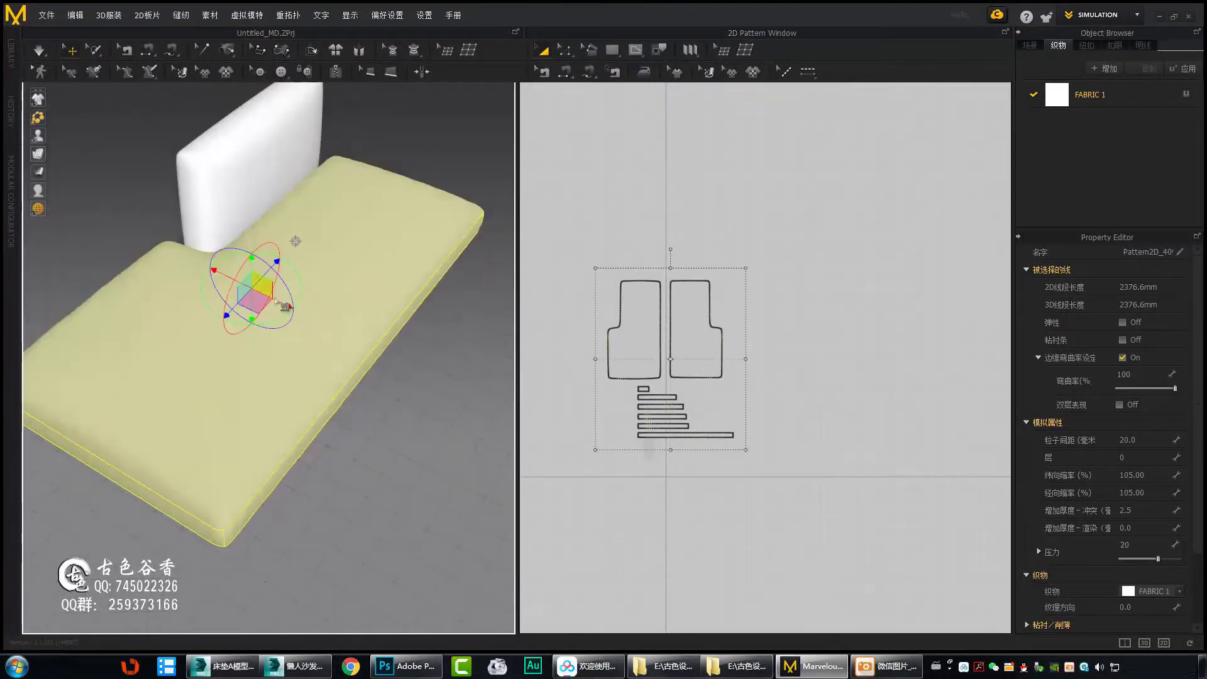
right_click_drag(255, 291, 377, 377)
left_click(294, 313)
right_click_drag(261, 248, 215, 326)
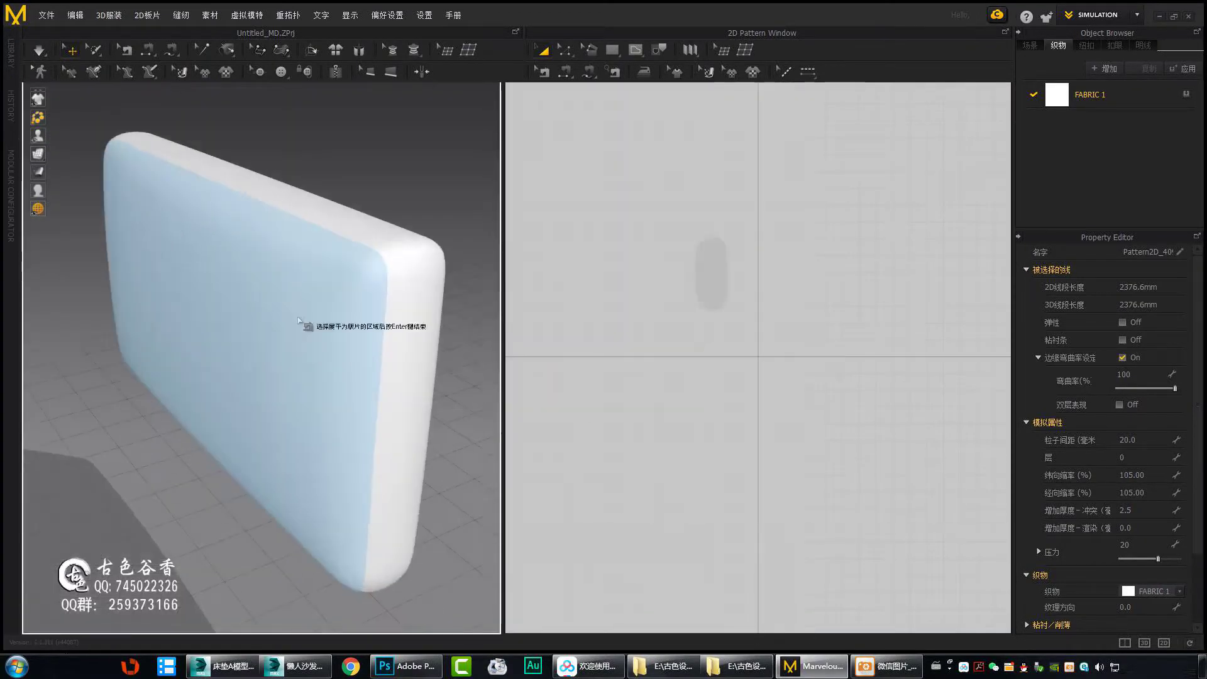
- Flatten the backrest's front face into a pattern and sew a corner edge to its top edge
left_click(299, 321)
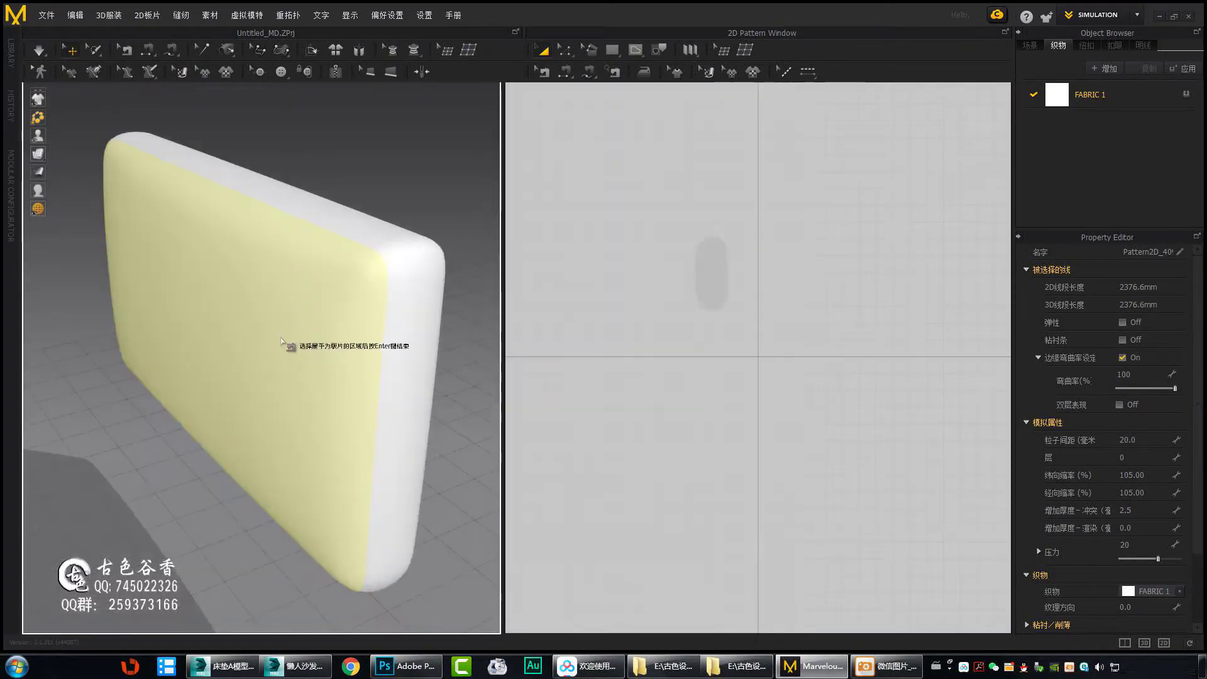
key("Return")
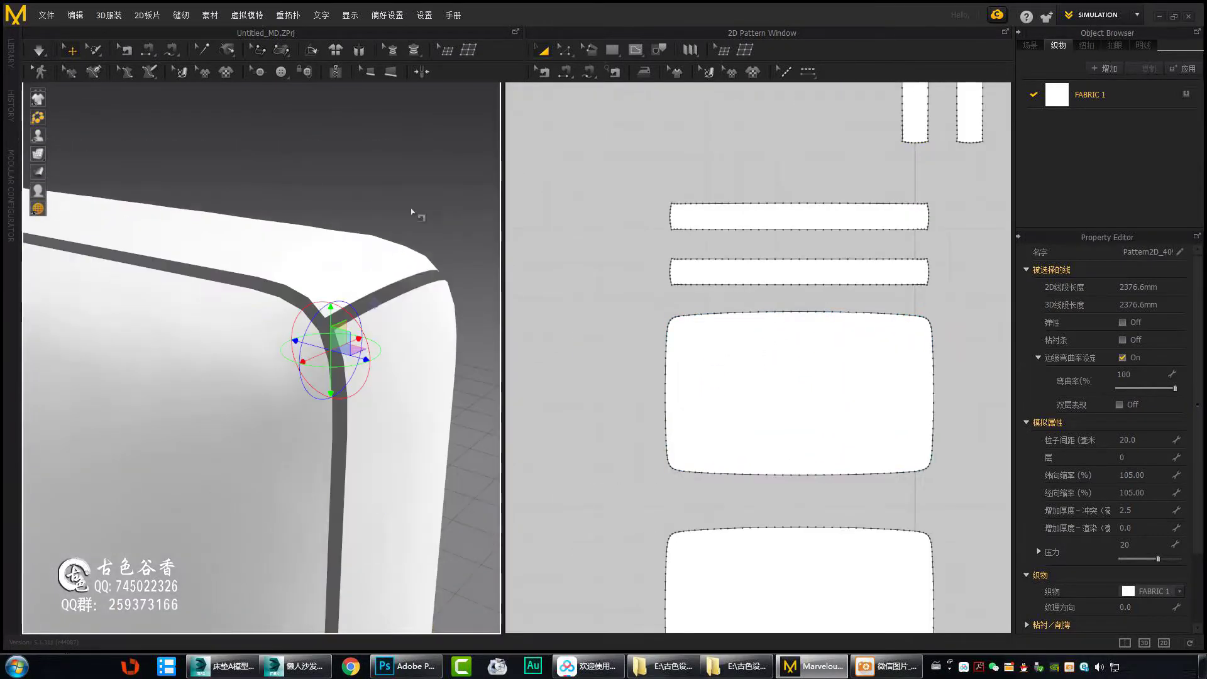
scroll(408, 384, "up", 3)
left_click(450, 393)
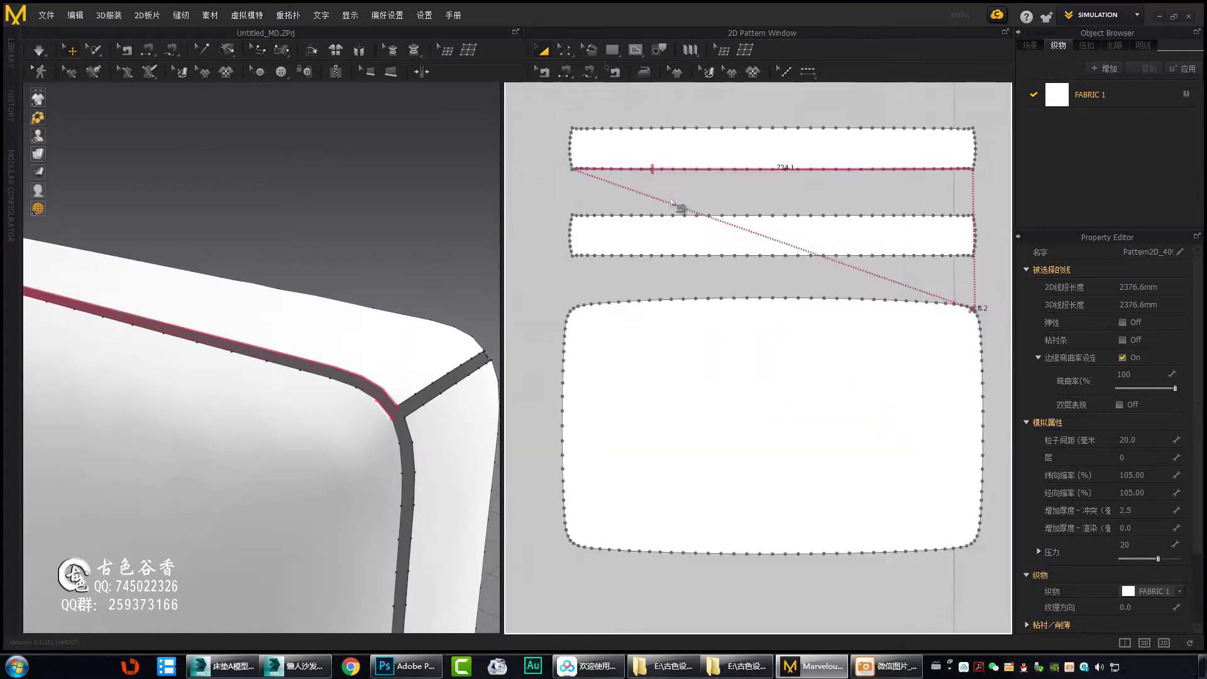
scroll(974, 308, "up", 3)
scroll(710, 284, "up", 3)
left_click(710, 284)
scroll(710, 284, "down", 3)
scroll(402, 368, "up", 3)
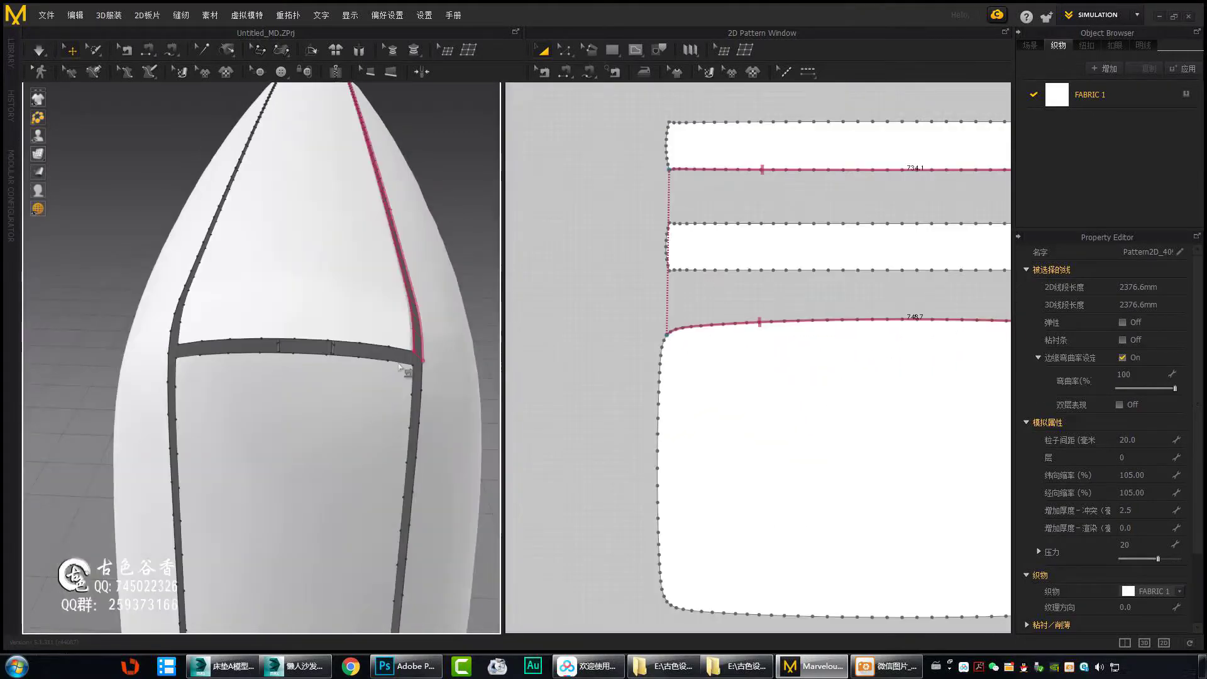
scroll(641, 291, "down", 2)
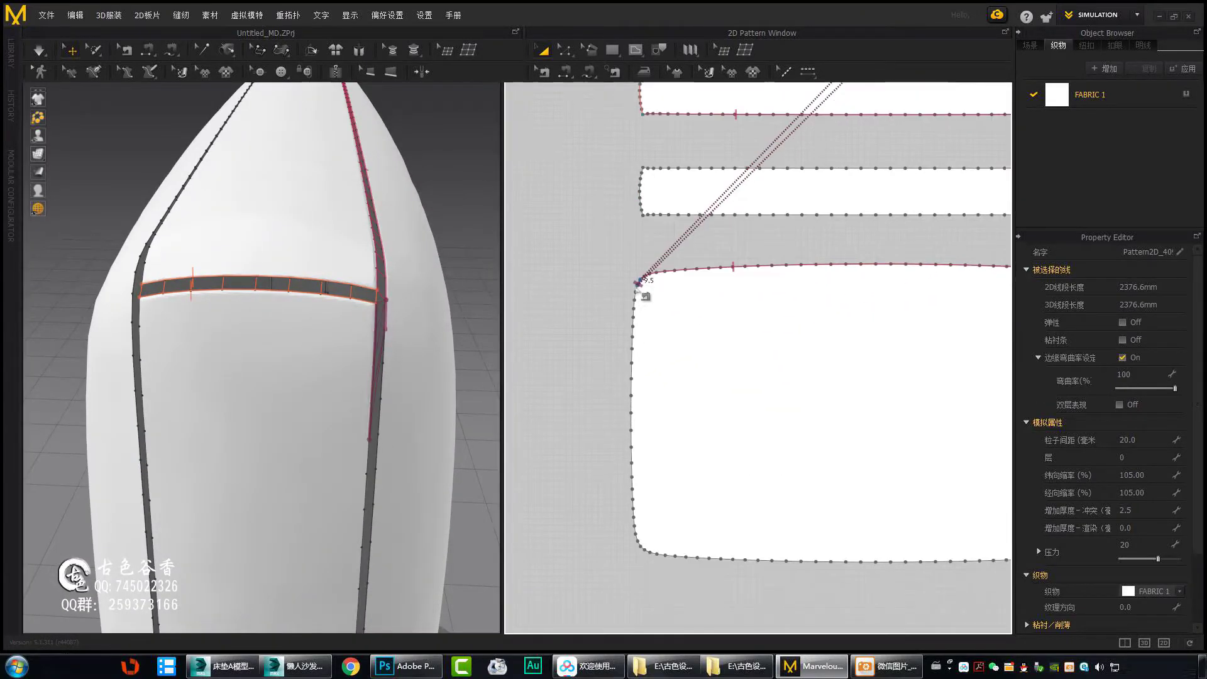
scroll(749, 195, "up", 3)
scroll(324, 360, "up", 3)
scroll(754, 352, "down", 2)
- Sew the right pattern's bottom edge to the matching edge of the other pattern
left_click(860, 450)
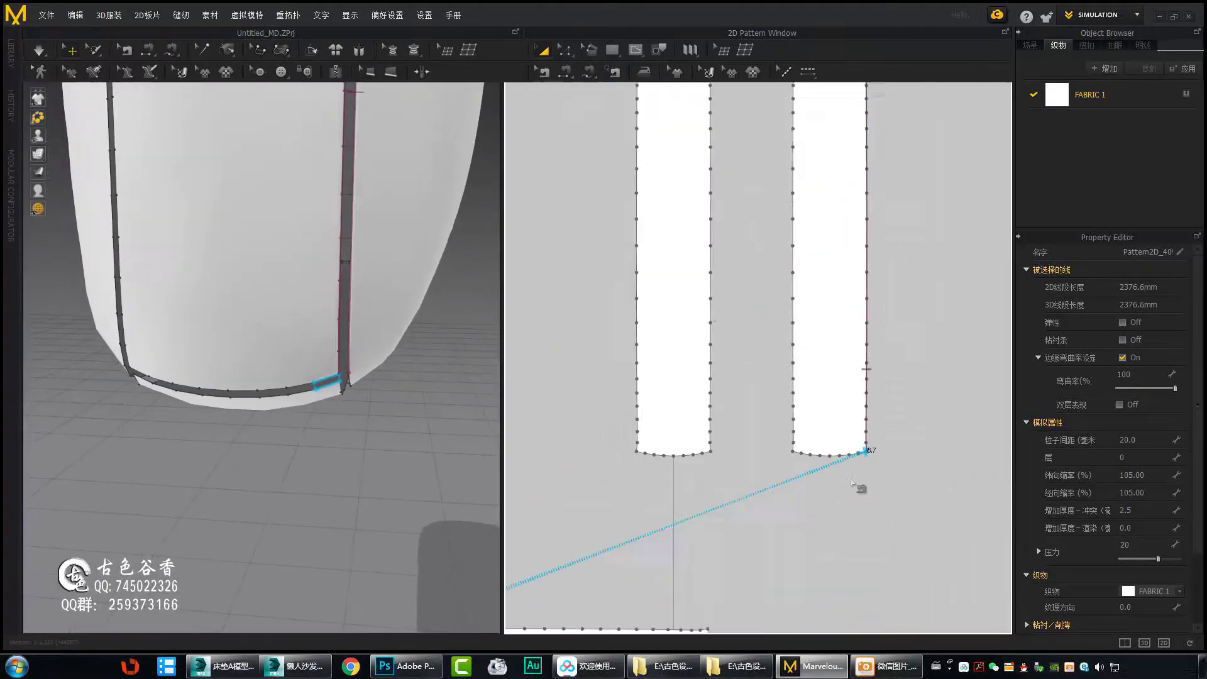
scroll(657, 302, "up", 3)
left_click(685, 301)
scroll(310, 415, "up", 3)
scroll(310, 415, "down", 3)
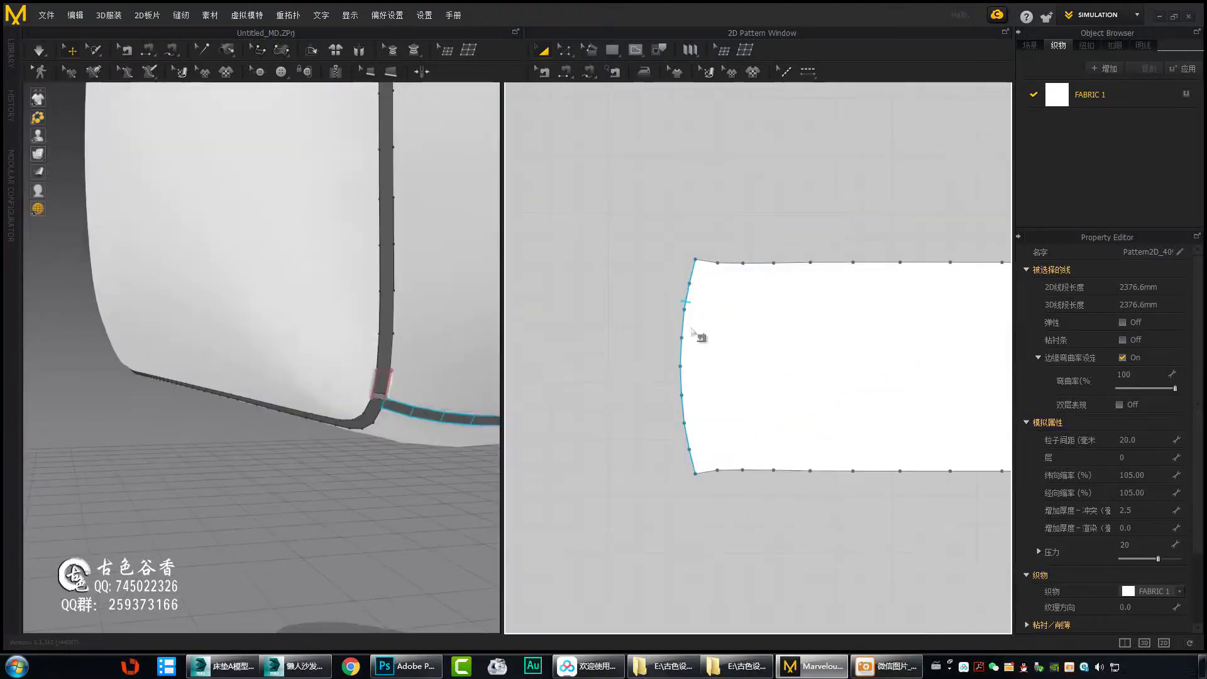
scroll(698, 337, "down", 3)
scroll(797, 571, "up", 3)
scroll(256, 409, "down", 3)
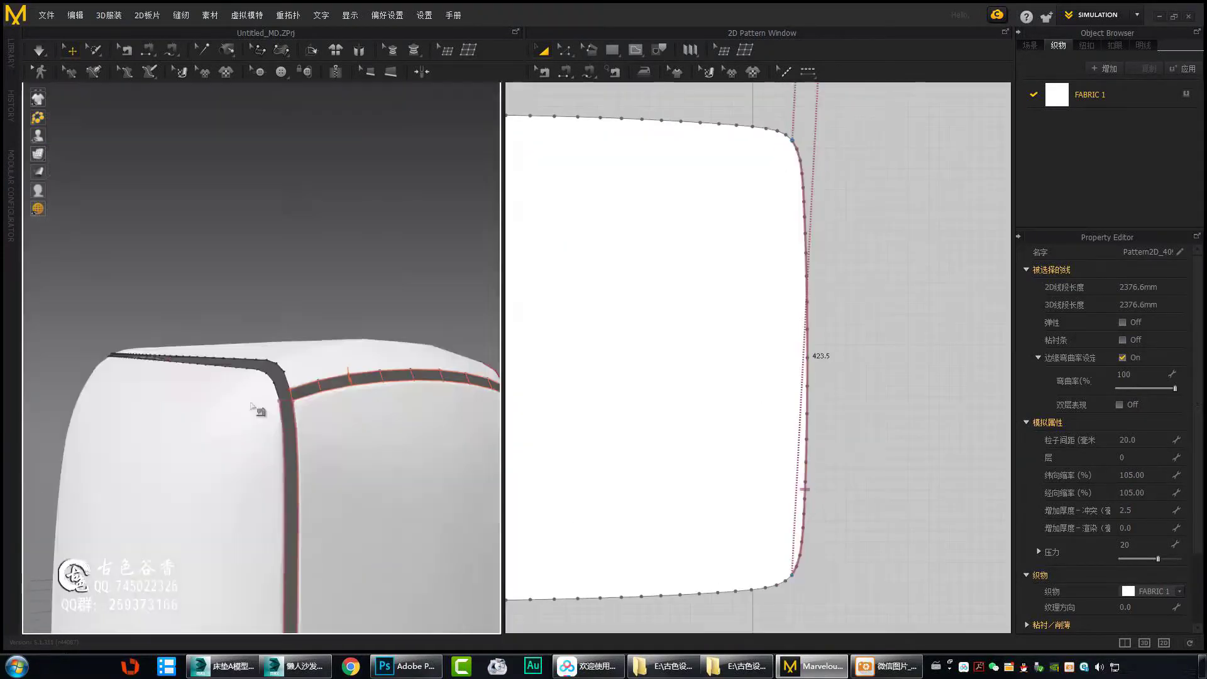
scroll(280, 248, "up", 3)
scroll(302, 433, "down", 2)
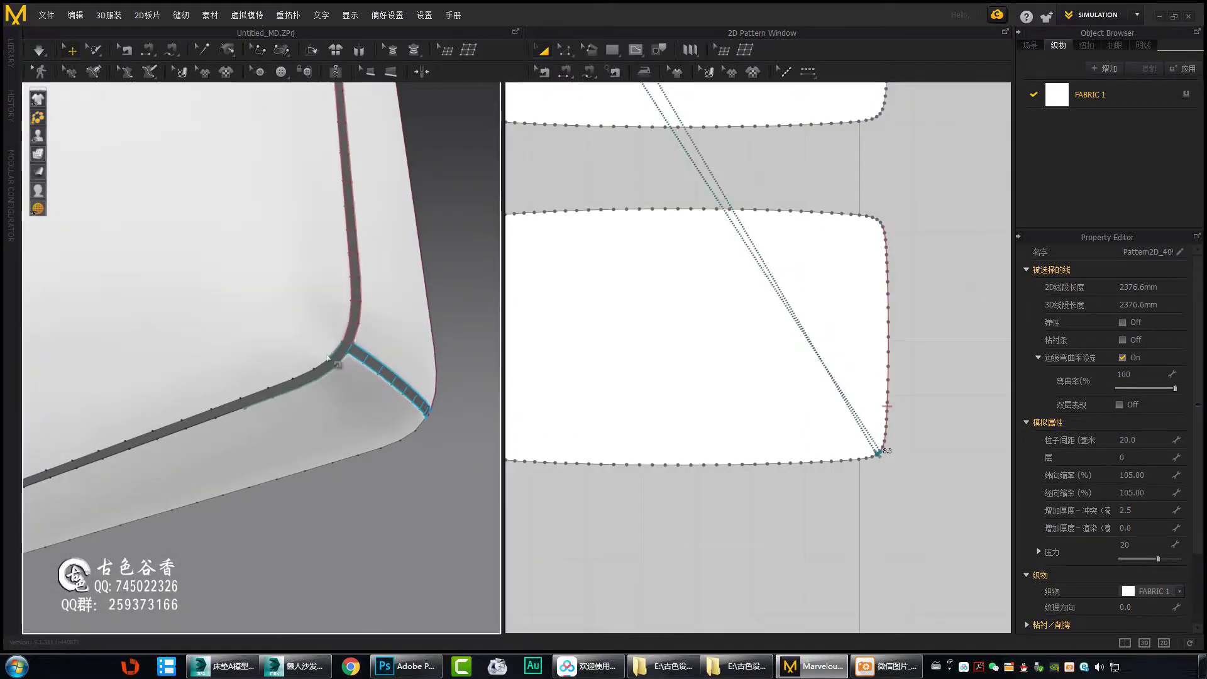
scroll(574, 404, "down", 3)
scroll(603, 365, "up", 4)
scroll(262, 319, "up", 3)
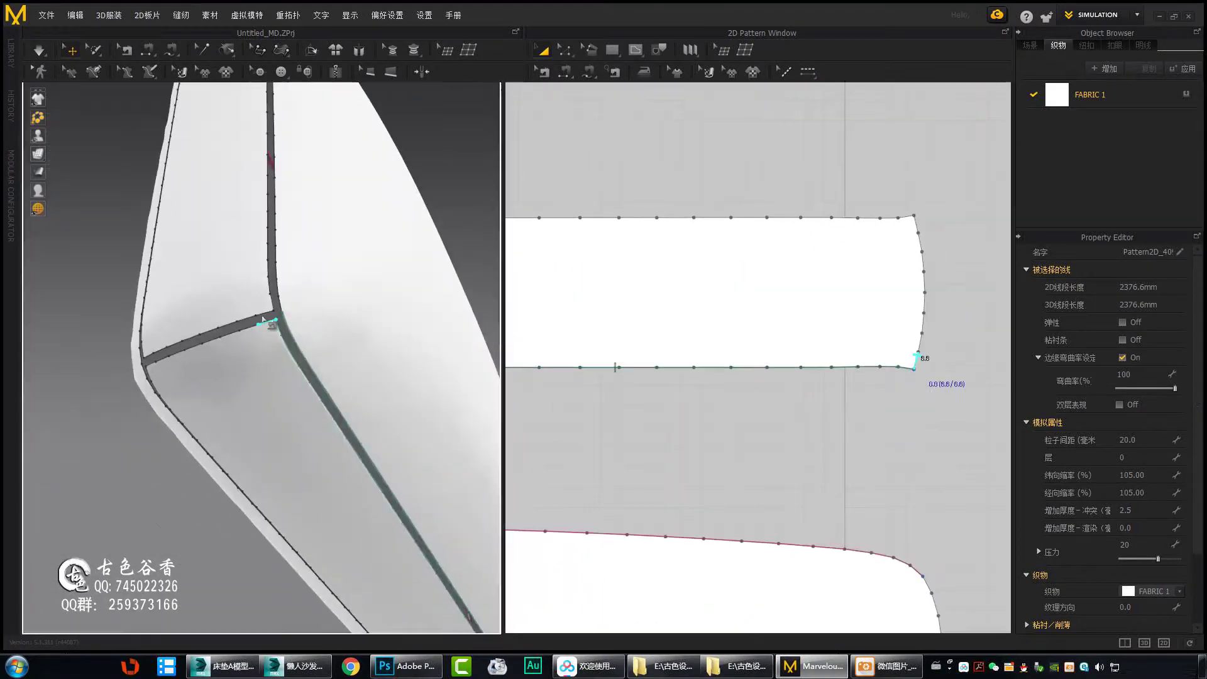
scroll(747, 301, "up", 3)
scroll(251, 377, "up", 3)
scroll(816, 288, "down", 3)
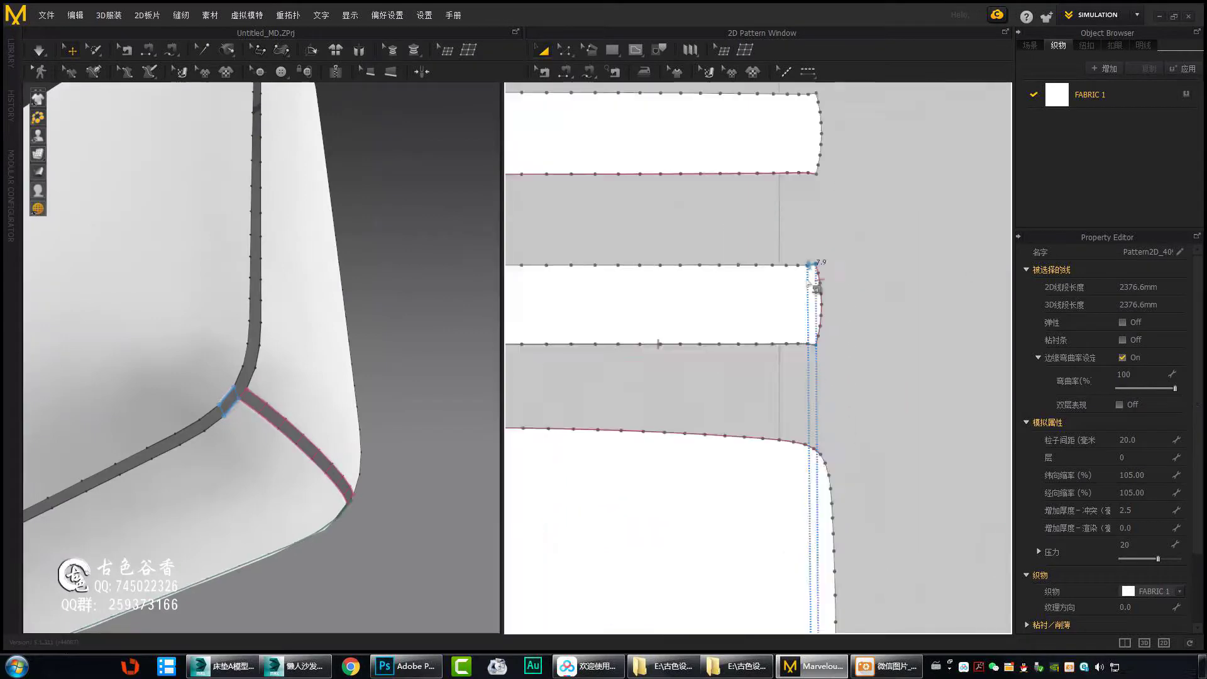
scroll(816, 288, "down", 3)
scroll(782, 396, "up", 2)
scroll(713, 345, "up", 2)
scroll(714, 345, "up", 2)
- Orbit around the strip corner and add a seam segment at the cushion corner
scroll(303, 400, "up", 2)
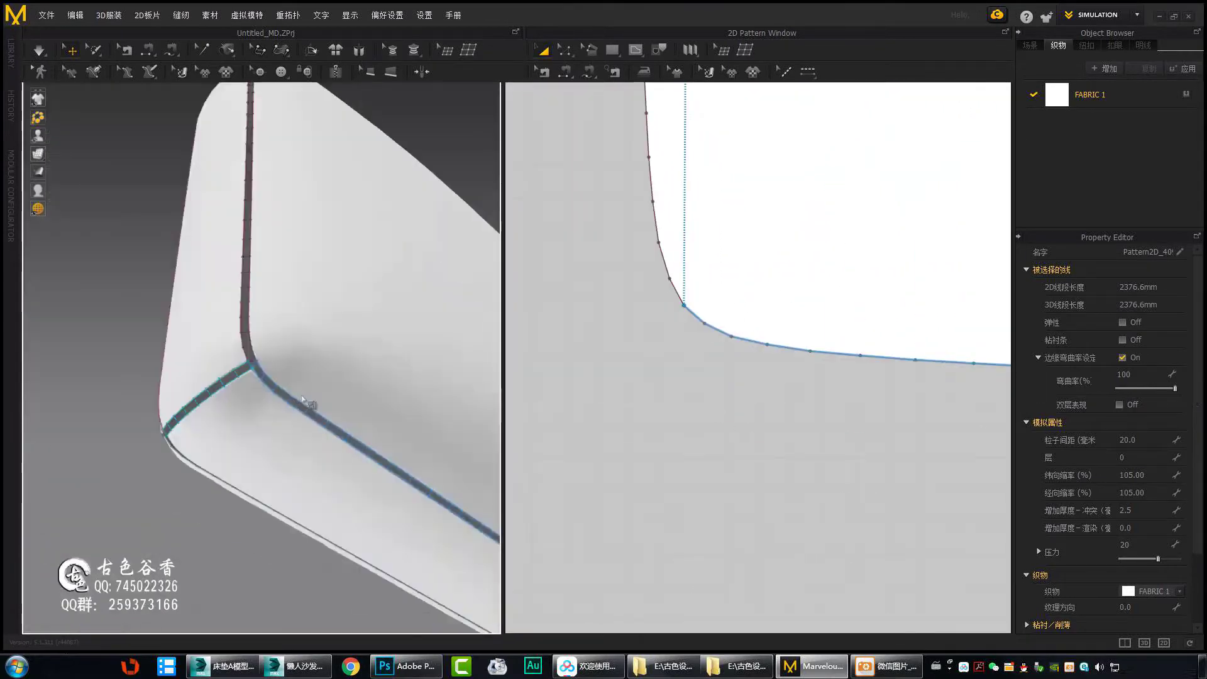
right_click_drag(304, 401, 310, 477)
scroll(727, 539, "down", 3)
scroll(754, 390, "down", 2)
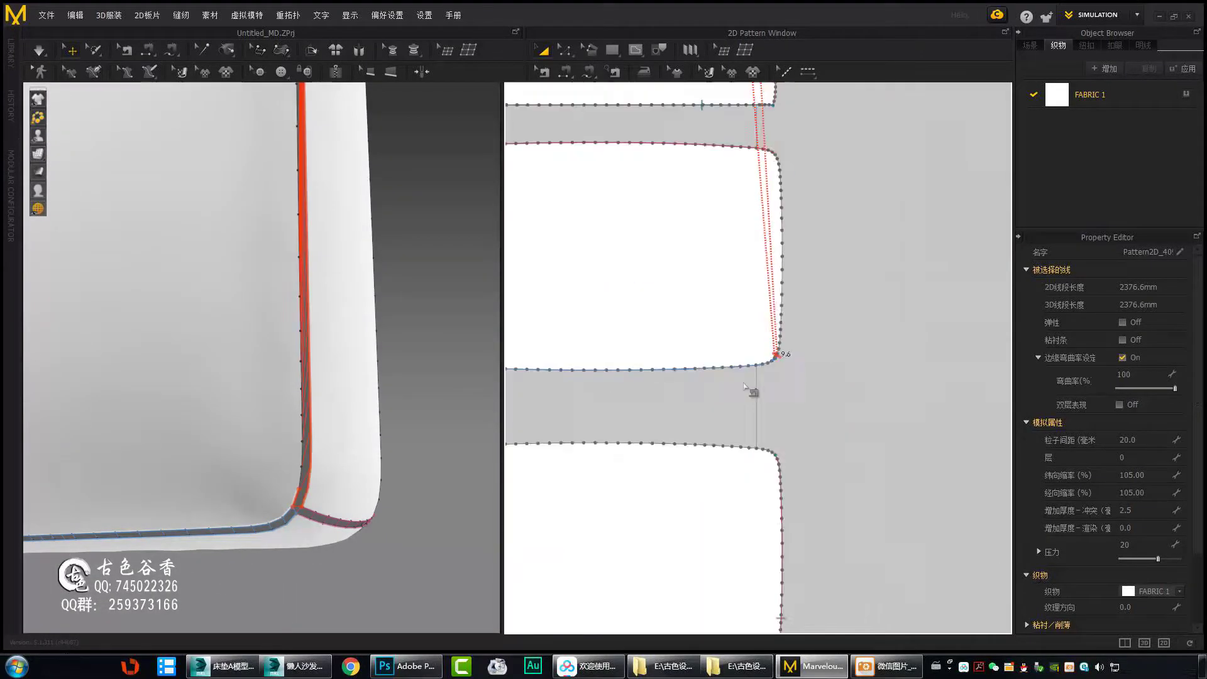
scroll(765, 377, "up", 2)
scroll(765, 377, "down", 3)
right_click_drag(377, 377, 325, 282)
scroll(325, 282, "down", 2)
scroll(742, 262, "up", 3)
scroll(727, 480, "up", 2)
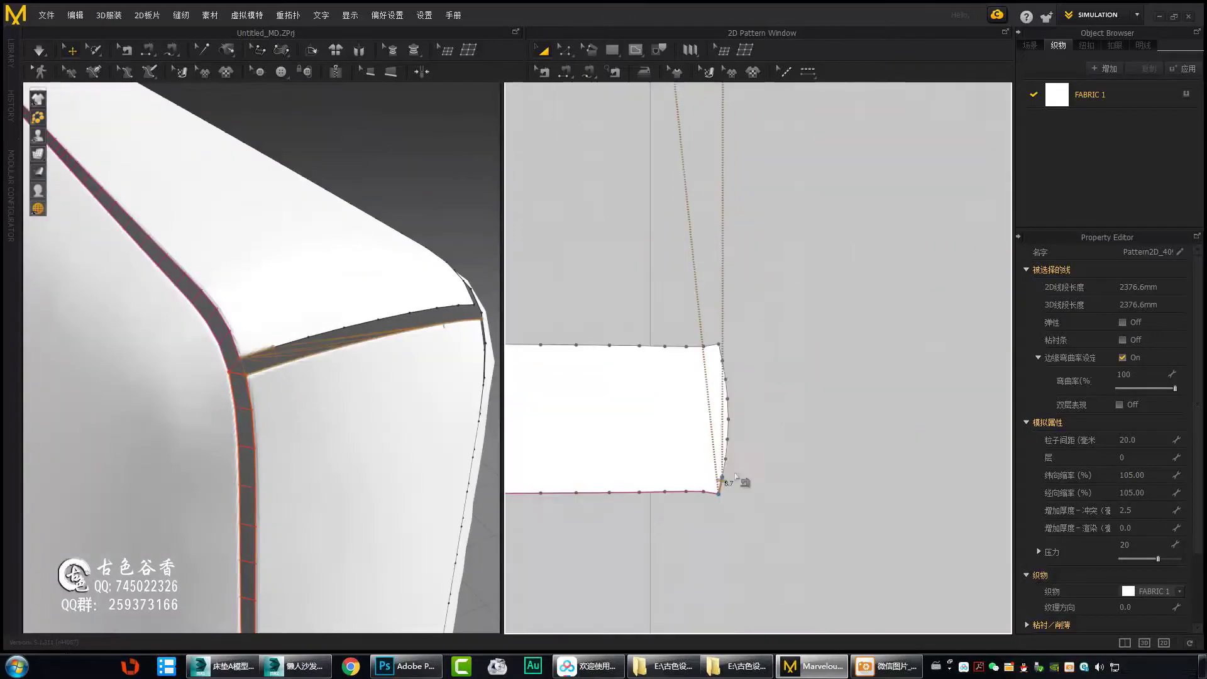
right_click_drag(402, 402, 372, 439)
scroll(372, 439, "up", 2)
scroll(858, 317, "up", 2)
scroll(817, 351, "down", 2)
scroll(902, 323, "up", 3)
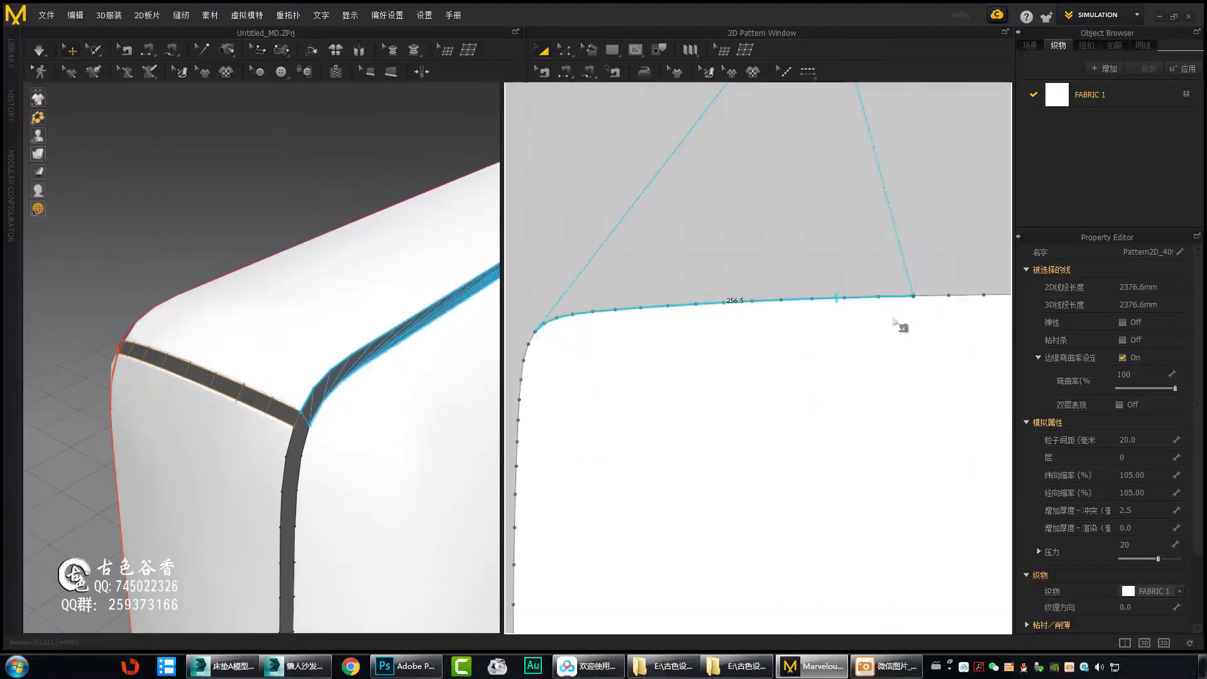
scroll(614, 337, "down", 5)
left_click(314, 386)
scroll(711, 207, "up", 5)
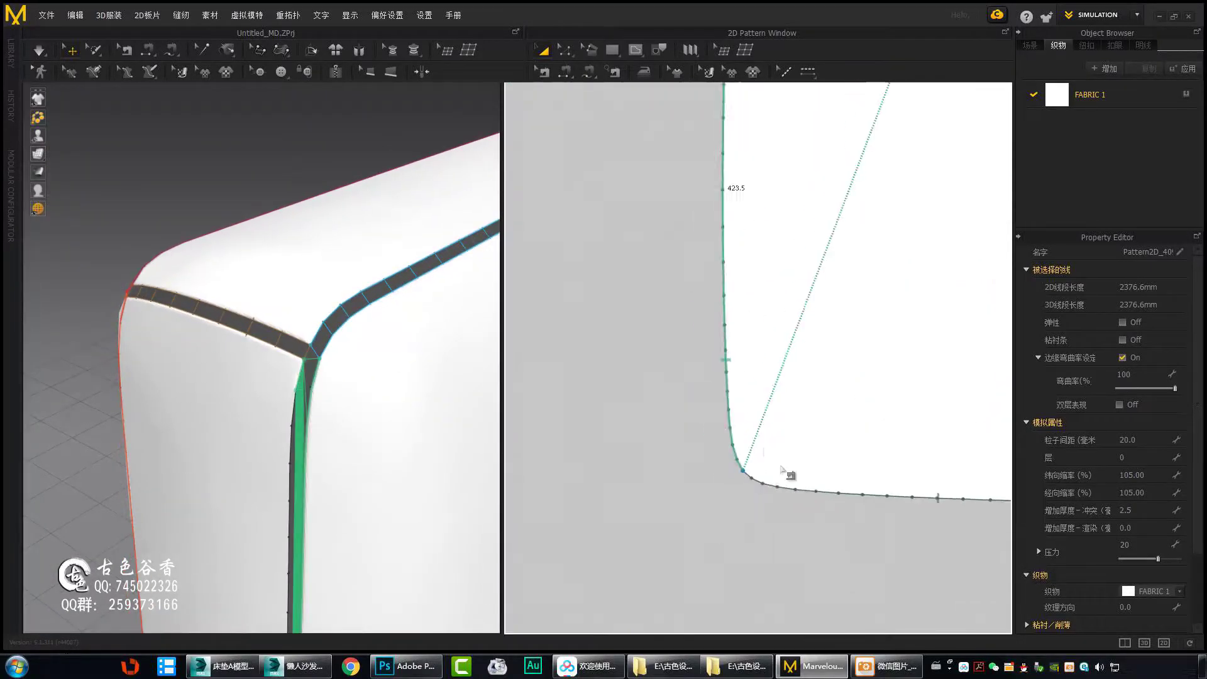
scroll(782, 471, "down", 5)
scroll(808, 417, "down", 1)
scroll(808, 418, "down", 2)
scroll(255, 277, "up", 3)
- Orbit in close to the new seam and select the cushion's large front panel
right_click_drag(255, 277, 384, 205)
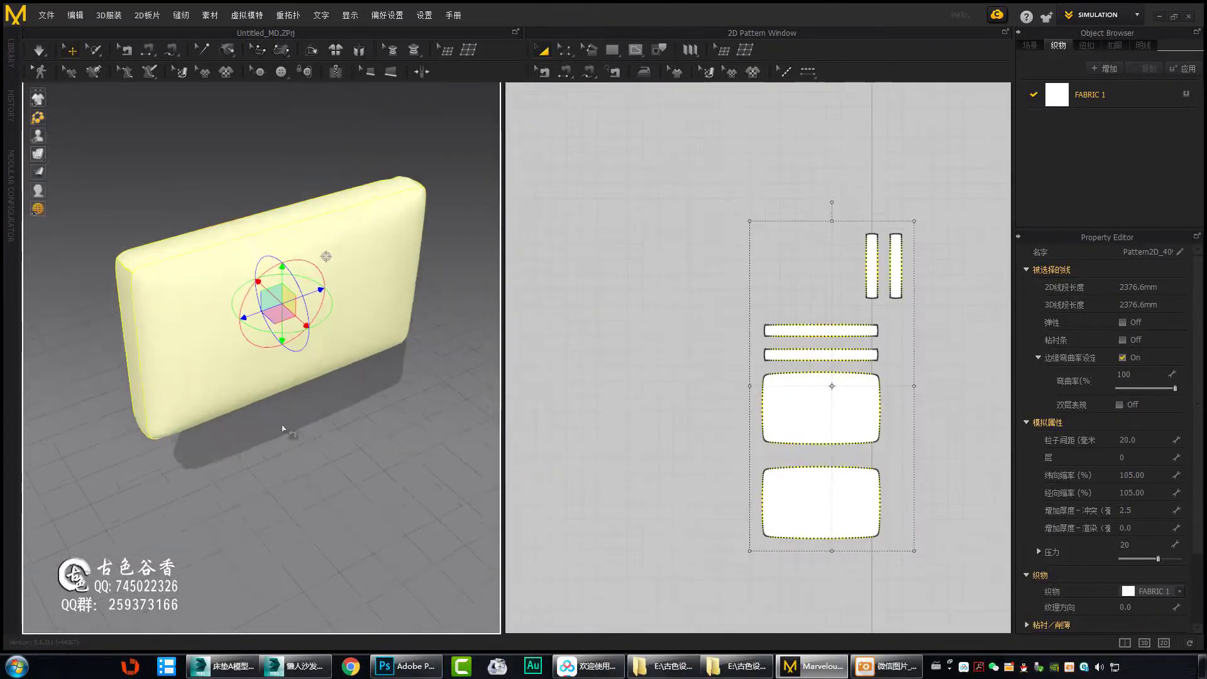
right_click_drag(282, 428, 340, 420)
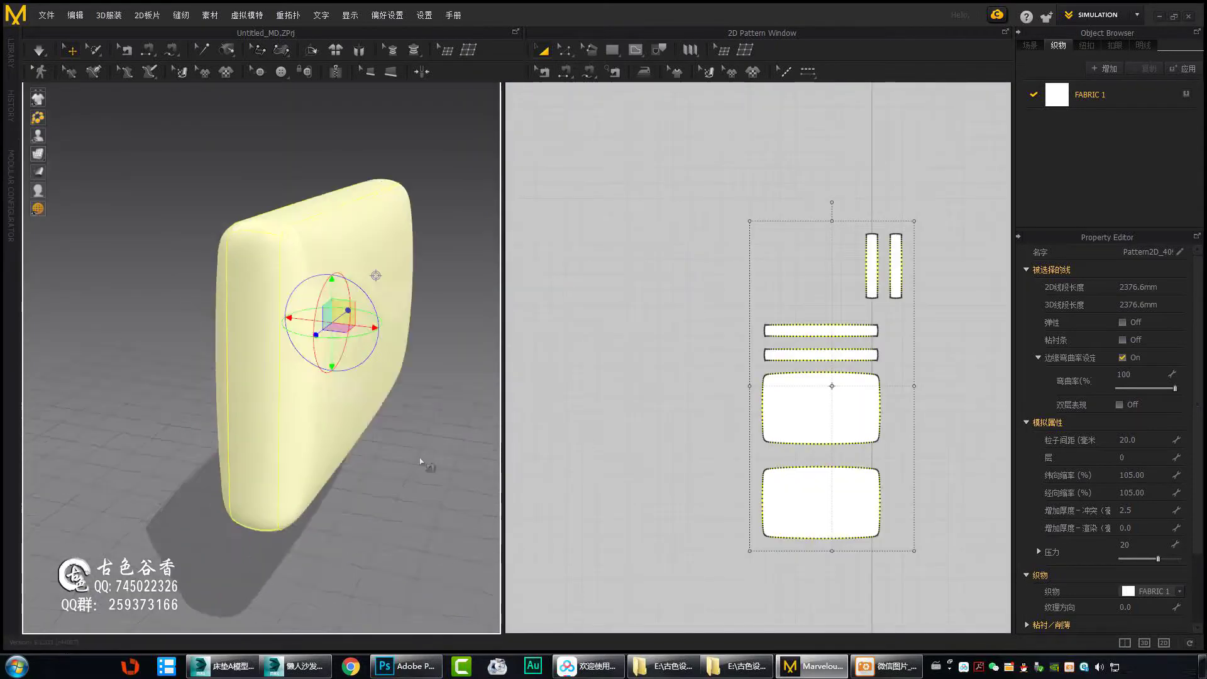
right_click_drag(420, 461, 373, 508)
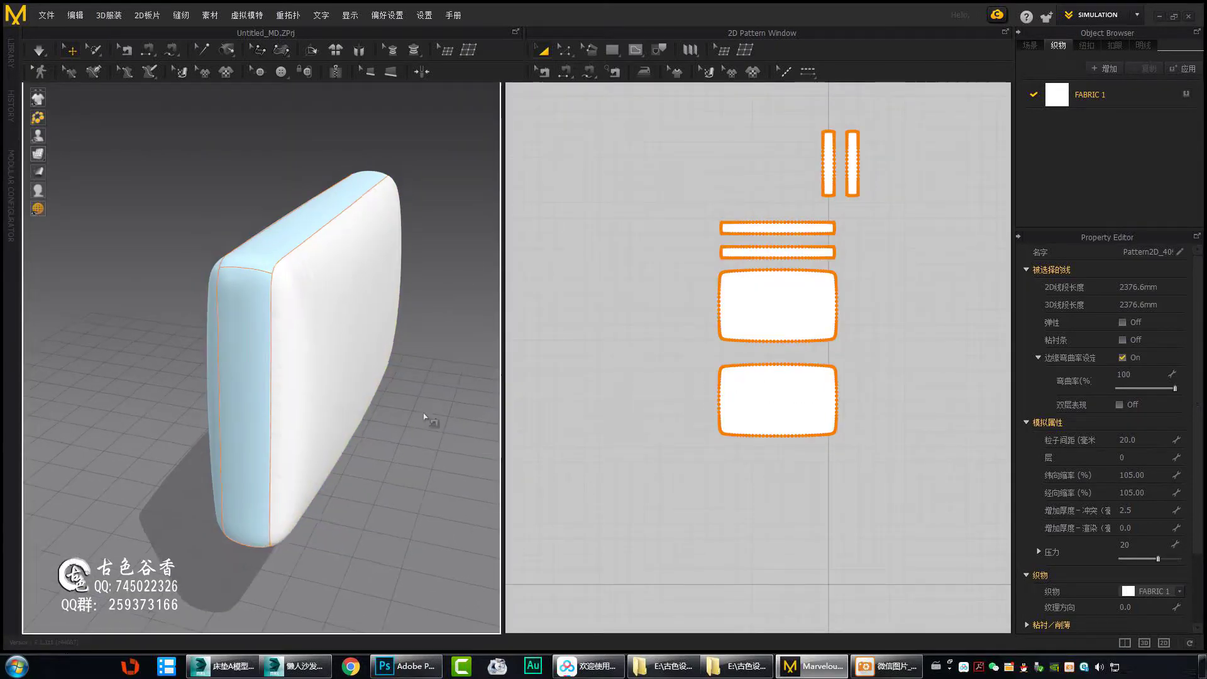
right_click_drag(424, 417, 352, 462)
left_click(321, 327)
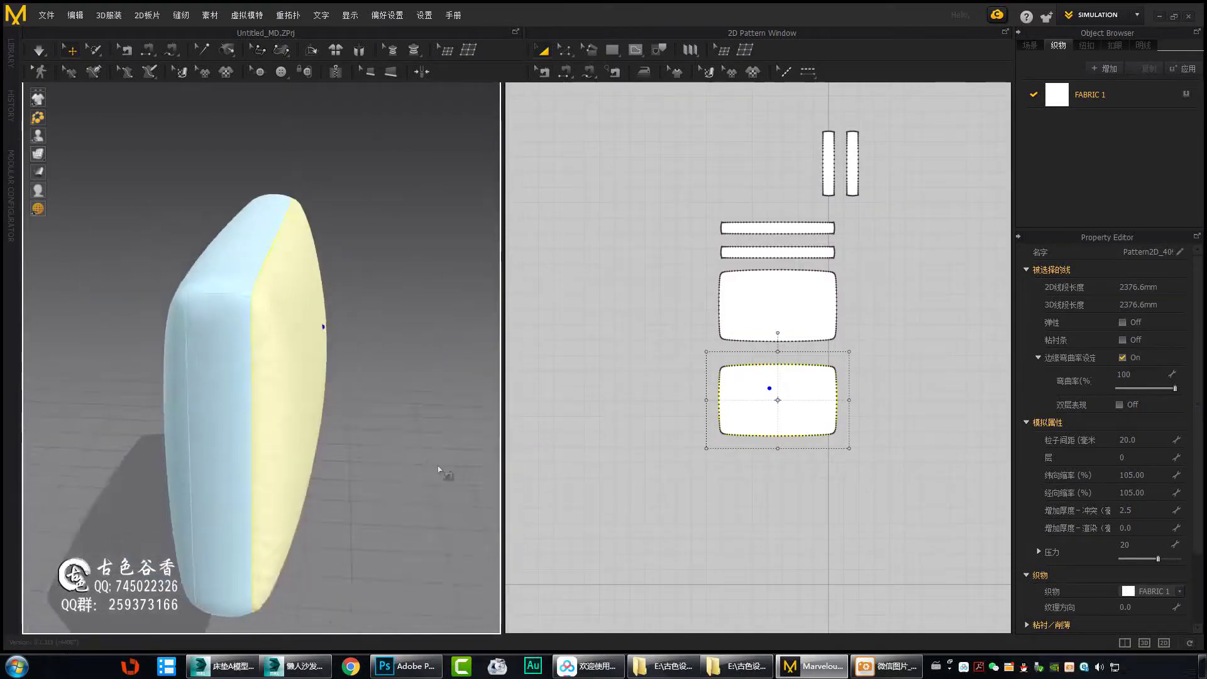
mouse_move(358, 487)
right_mouse_down()
mouse_move(340, 318)
mouse_move(727, 453)
right_mouse_up()
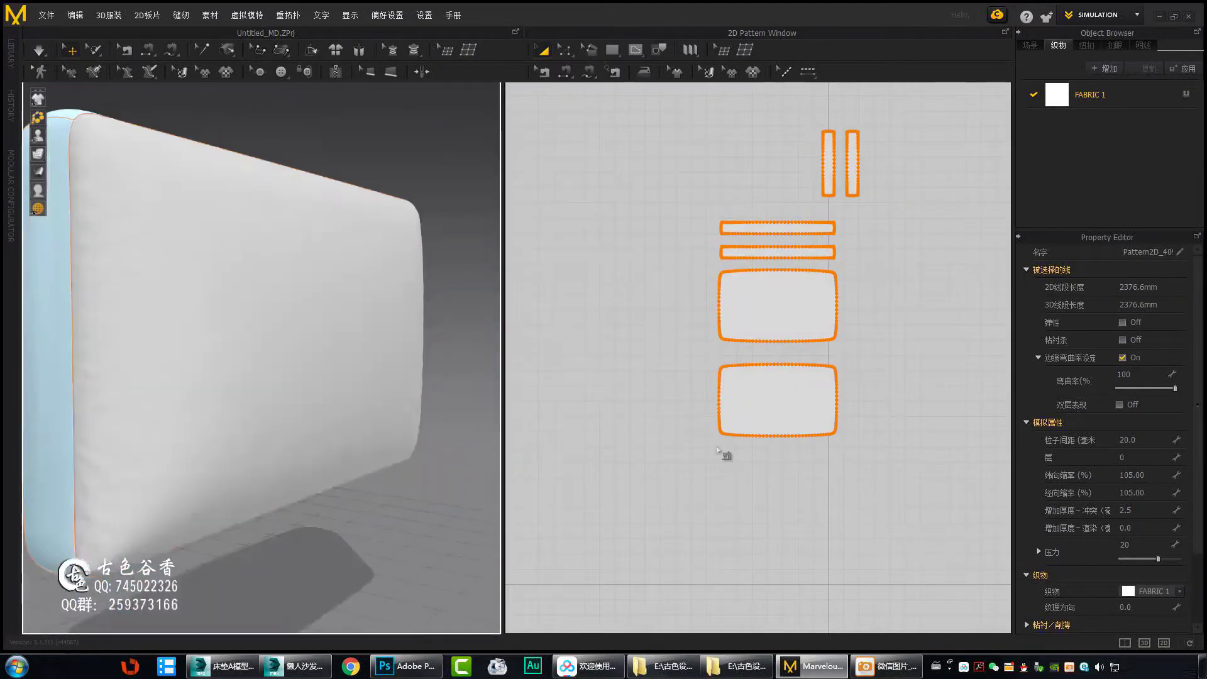
left_click(377, 452)
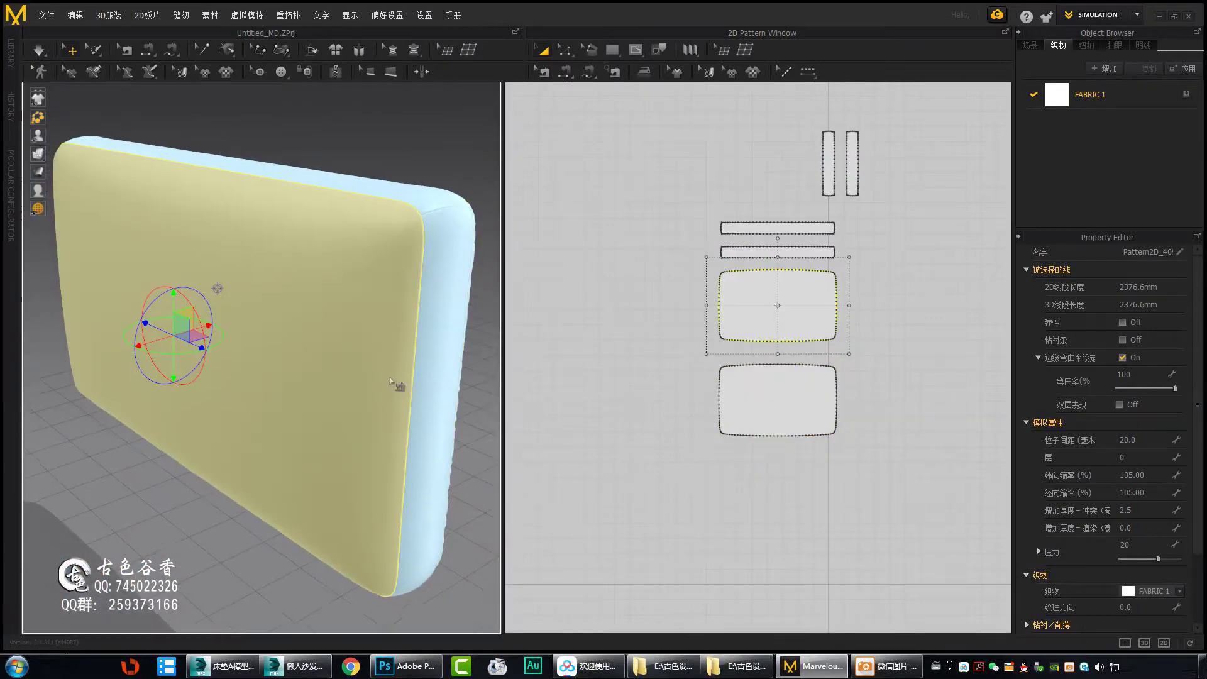
- Orbit around the simulated cushion, selecting its narrow side panel, top strip and end strip
right_click_drag(286, 567, 182, 409)
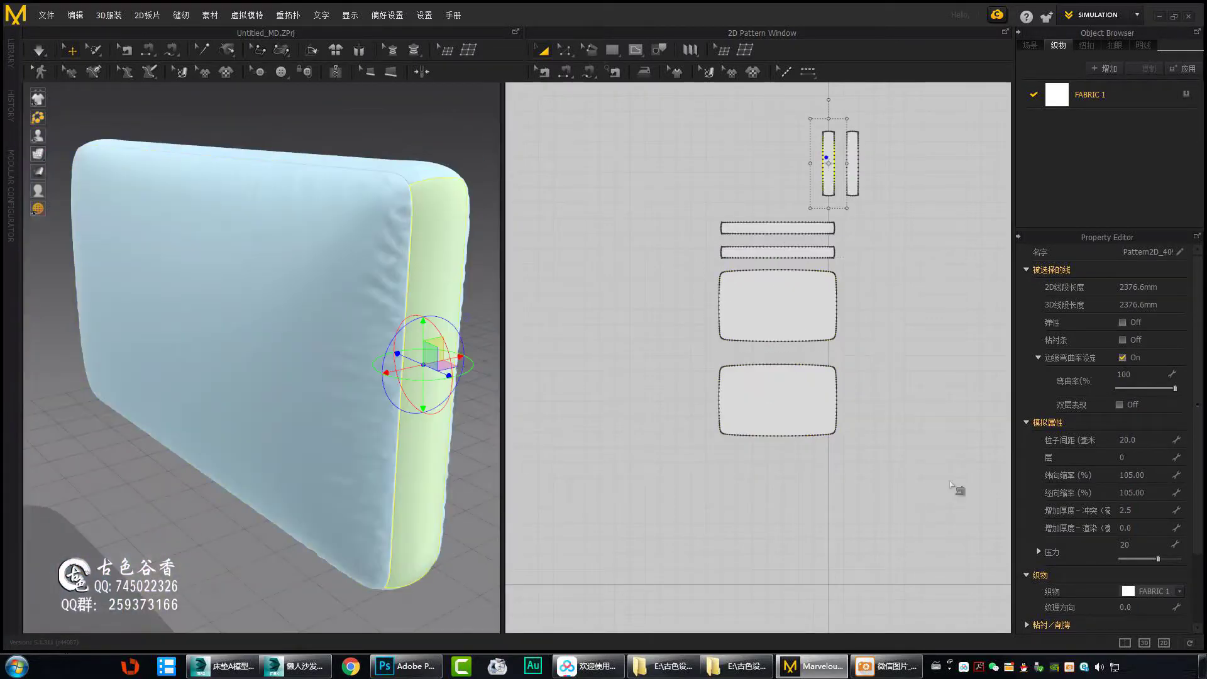
right_click_drag(440, 465, 585, 465)
right_click_drag(458, 409, 402, 402)
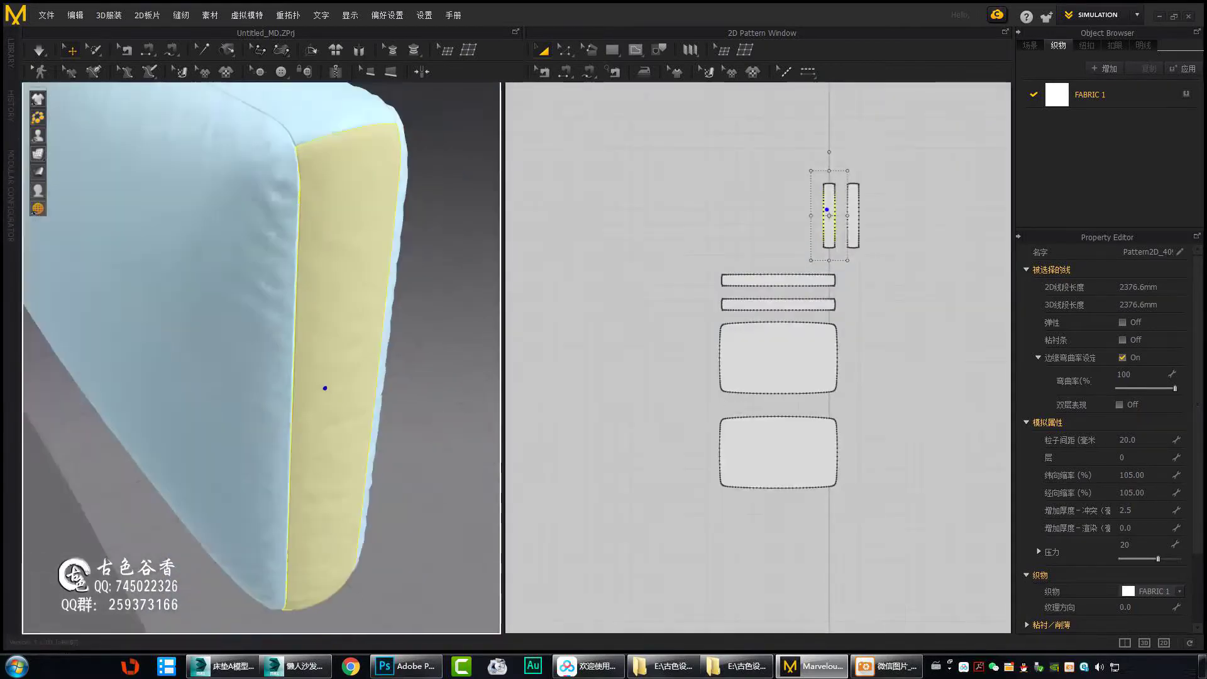
mouse_move(324, 387)
right_mouse_down()
mouse_move(309, 377)
mouse_move(371, 350)
mouse_move(184, 365)
right_mouse_up()
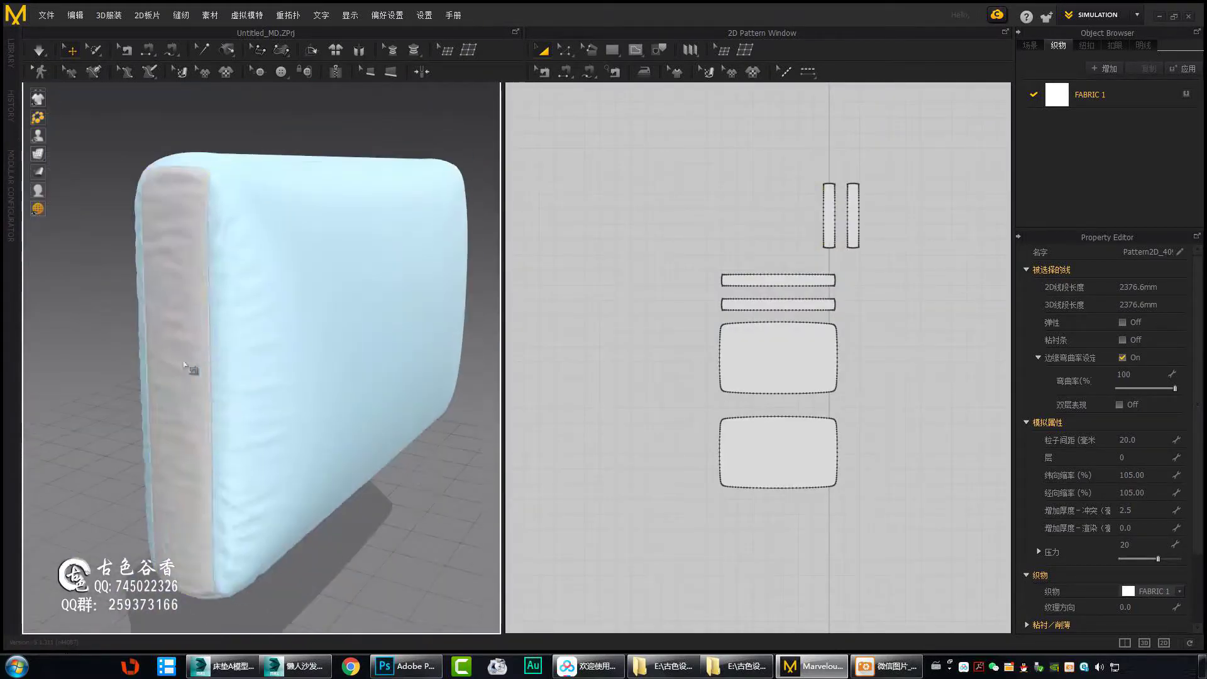
left_click(330, 462)
mouse_move(299, 442)
right_mouse_down()
mouse_move(330, 462)
mouse_move(60, 480)
mouse_move(377, 310)
mouse_move(284, 265)
right_mouse_up()
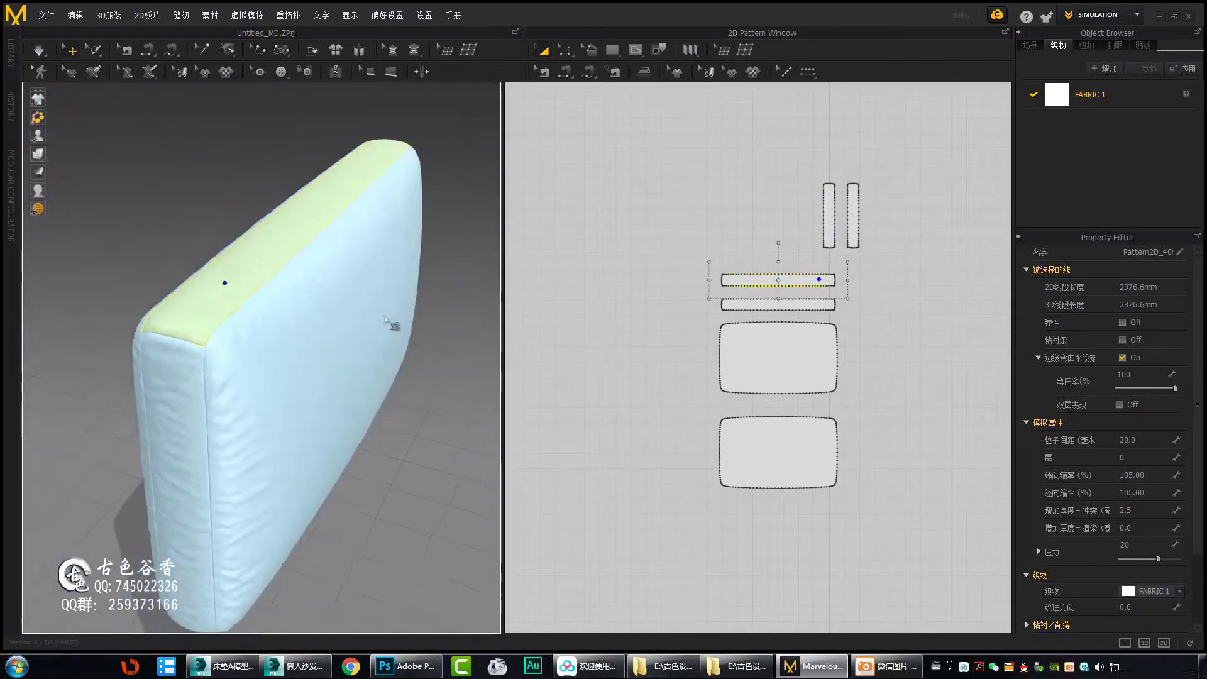
right_click_drag(385, 321, 303, 393)
left_click(303, 393)
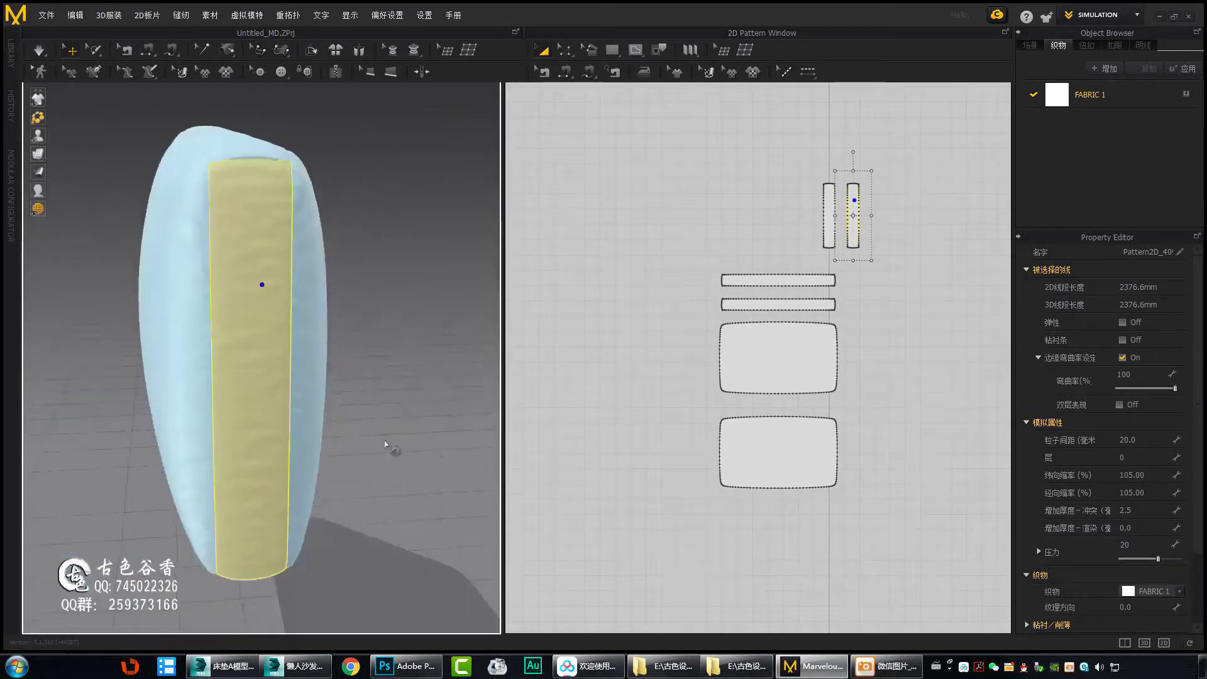
left_click(386, 444)
mouse_move(385, 443)
right_mouse_down()
mouse_move(336, 474)
mouse_move(301, 474)
mouse_move(300, 412)
mouse_move(358, 320)
mouse_move(457, 438)
right_mouse_up()
- Select all cushion patterns, save the garment file, and import the cushion OBJ as an avatar
key("ctrl+a")
key("ctrl+a")
key("ctrl+s")
key("Return")
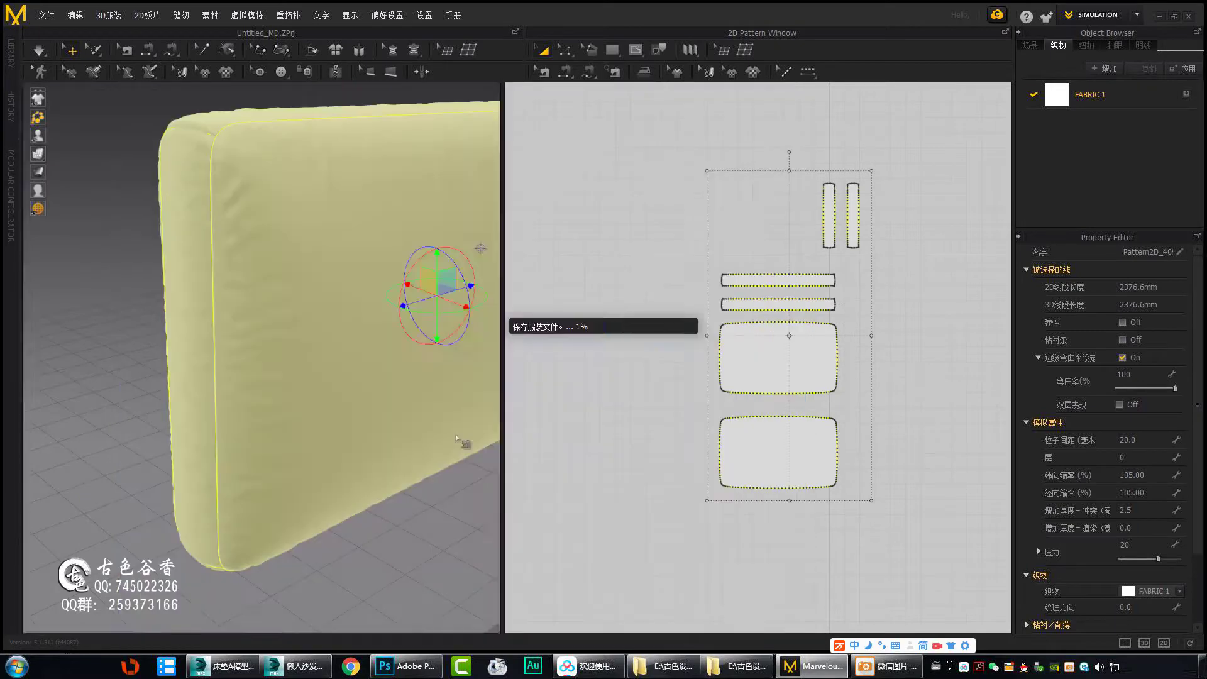
right_click_drag(332, 347, 168, 240)
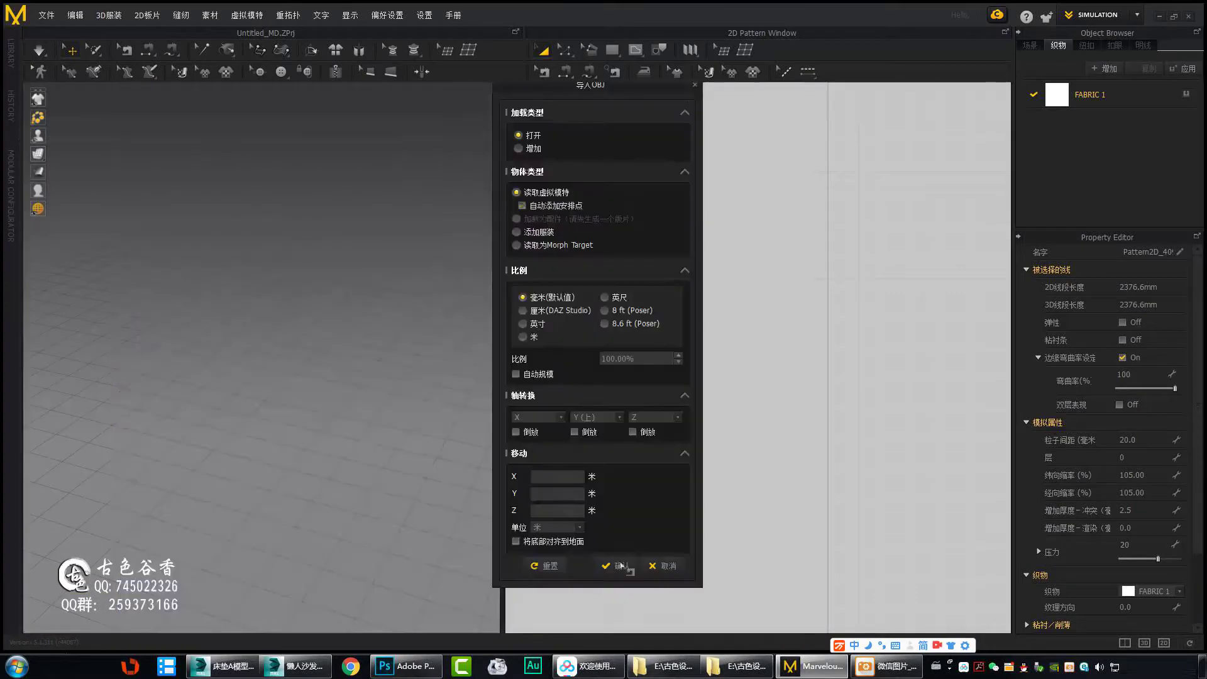
left_click(614, 566)
mouse_move(296, 323)
right_mouse_down()
mouse_move(261, 345)
mouse_move(393, 428)
mouse_move(389, 333)
right_mouse_up()
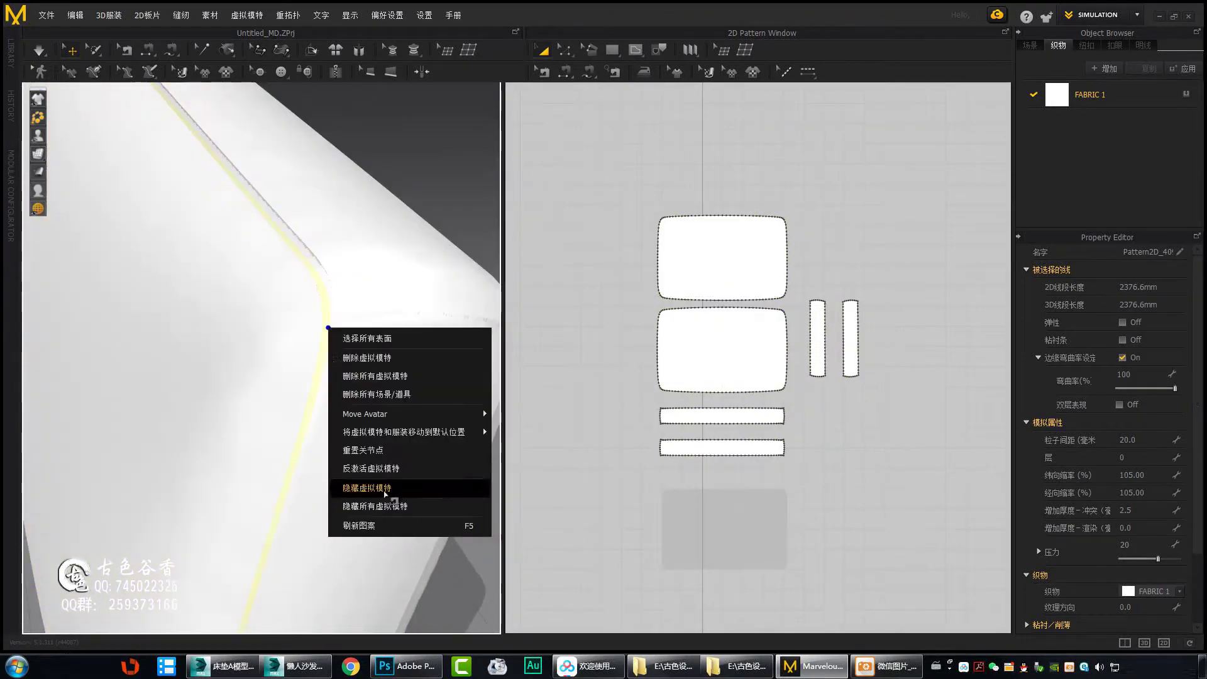
- Sew the first panel corner edge to the strip's top edge
left_click(339, 307)
scroll(654, 255, "up", 3)
scroll(654, 302, "down", 3)
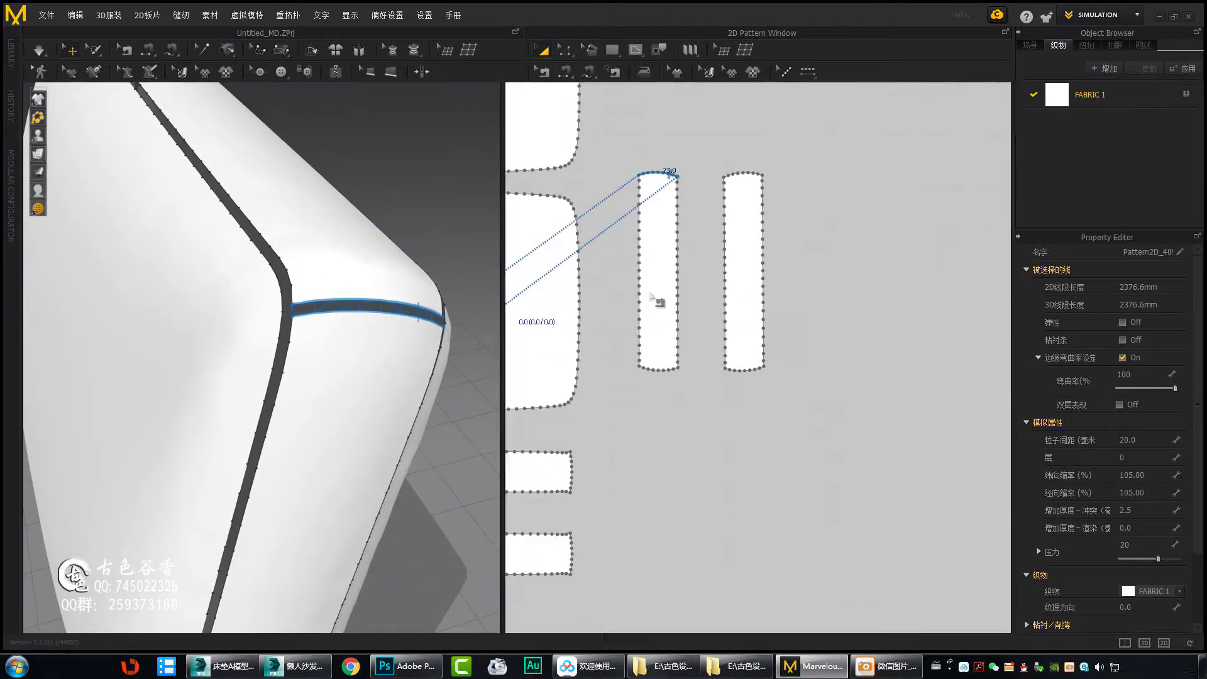
left_click(146, 275)
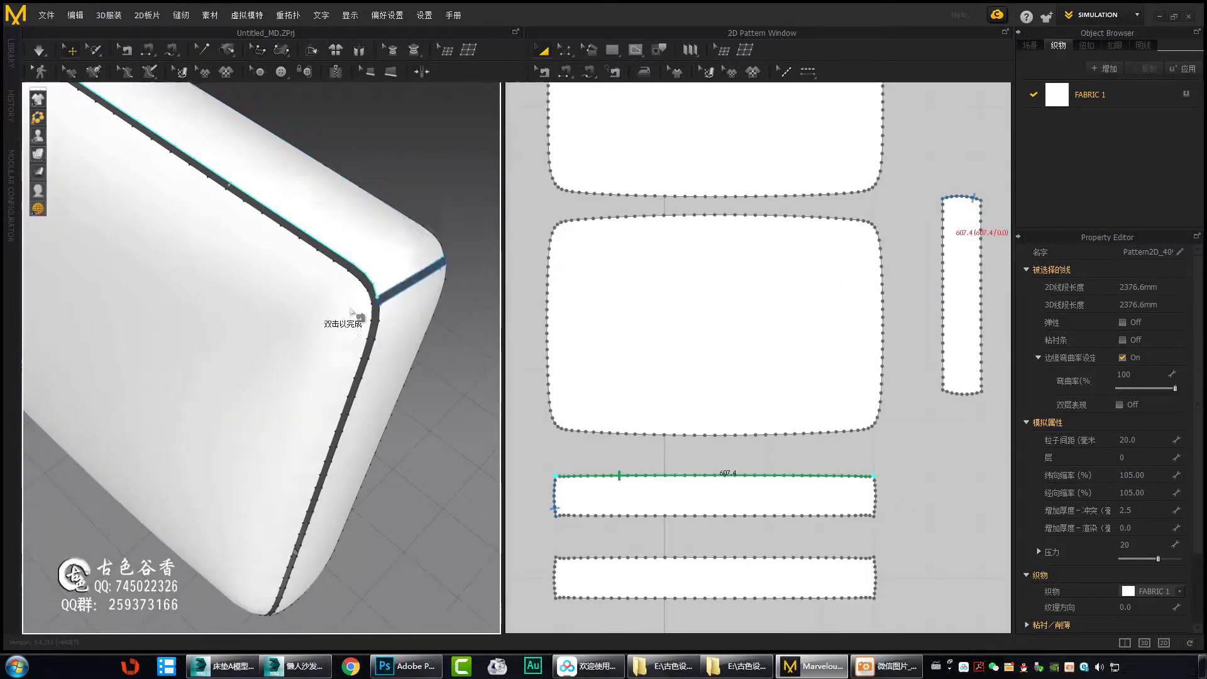
double_click(381, 313)
scroll(619, 302, "up", 3)
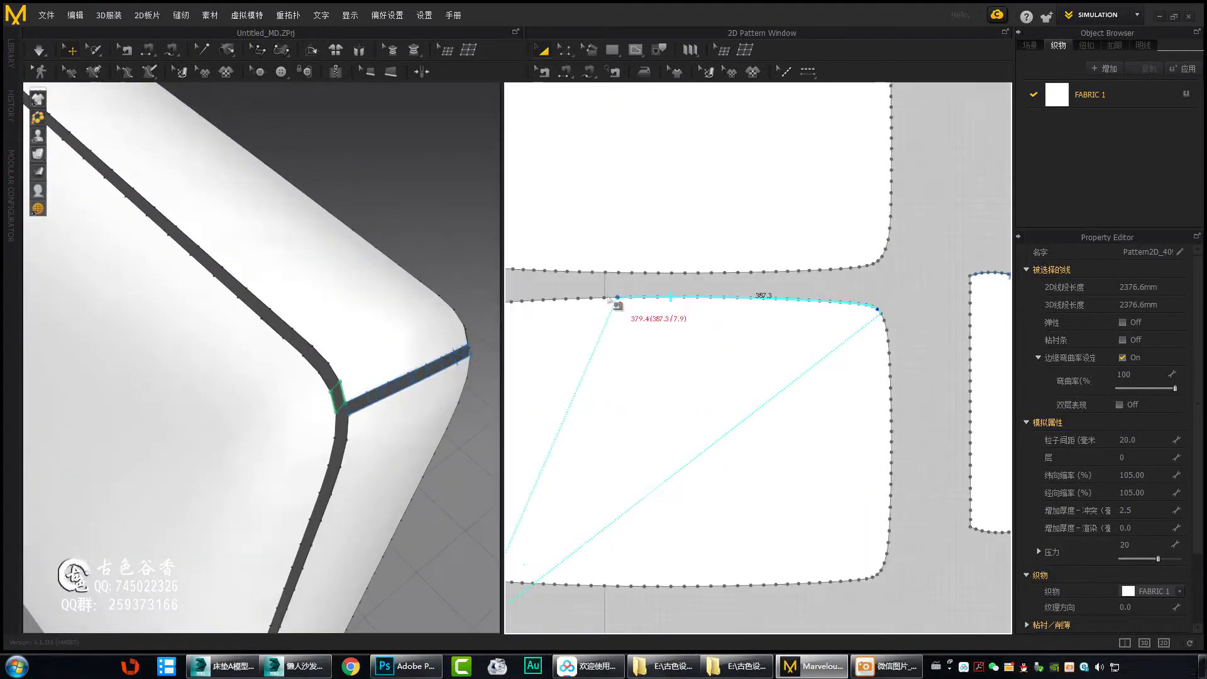
scroll(591, 372, "up", 2)
scroll(585, 363, "down", 5)
- Seam the next corner edge and set its matching edge on the strip
right_click_drag(252, 344, 370, 389)
left_click(370, 402)
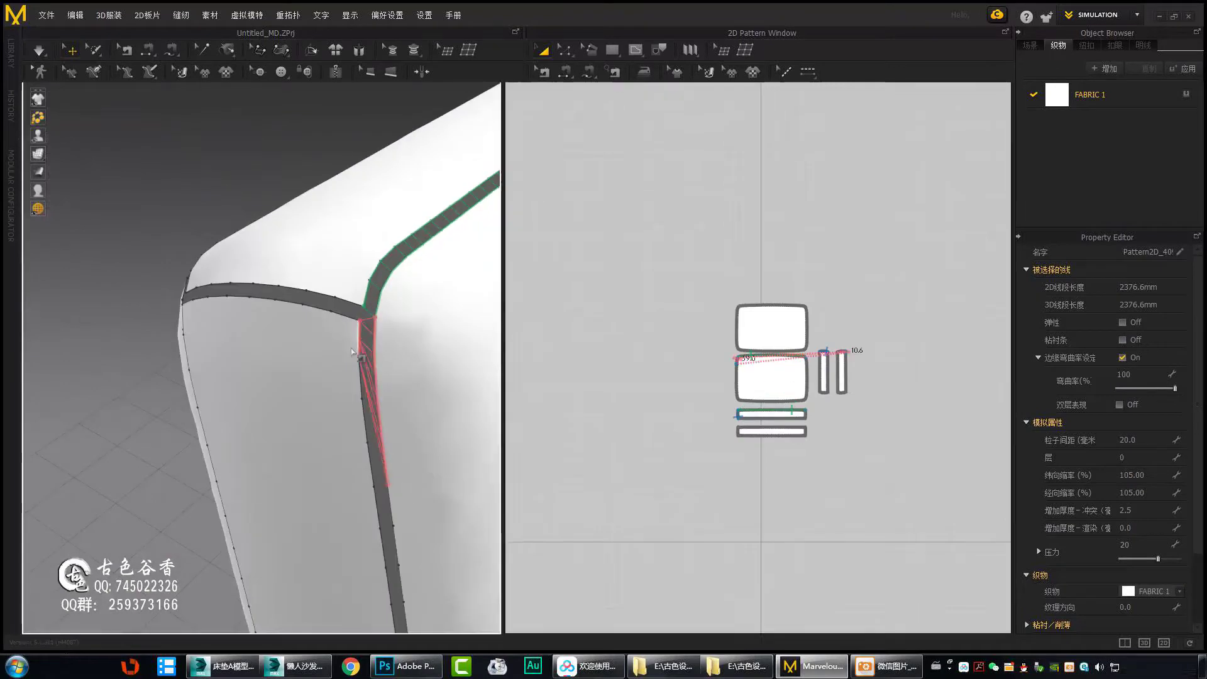
scroll(655, 446, "up", 5)
scroll(656, 446, "down", 3)
scroll(788, 409, "up", 3)
right_click_drag(402, 352, 322, 302)
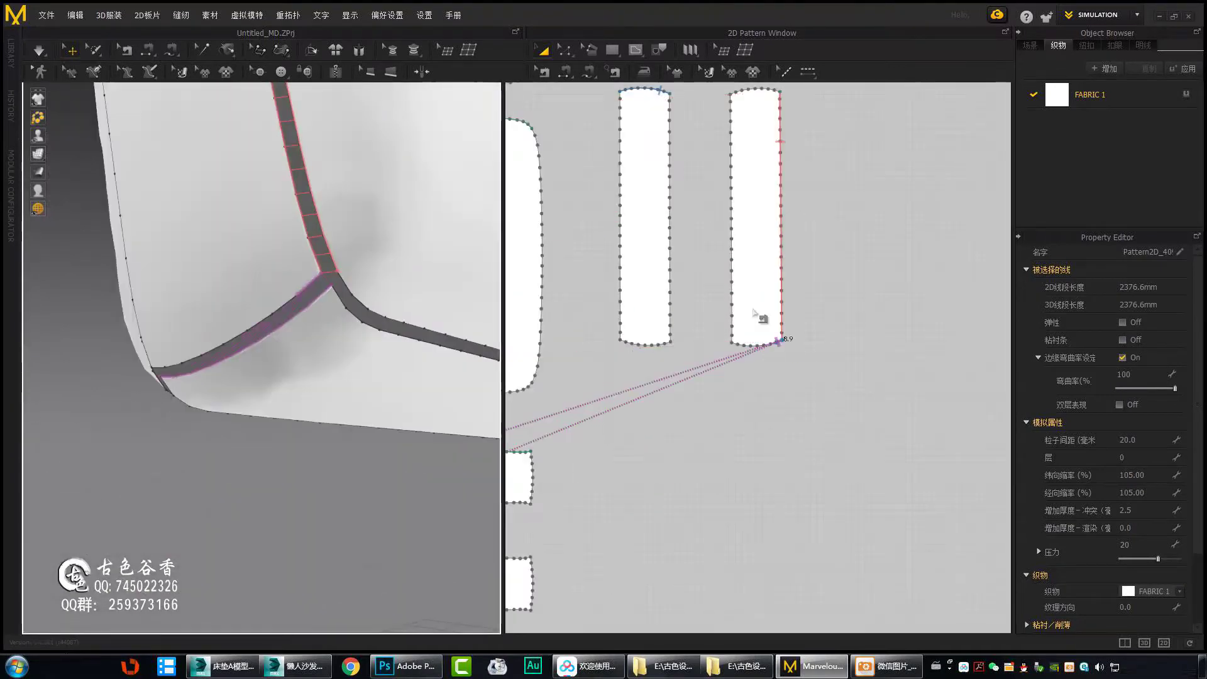
scroll(754, 312, "down", 3)
right_click(699, 265)
left_click(722, 295)
scroll(837, 176, "up", 5)
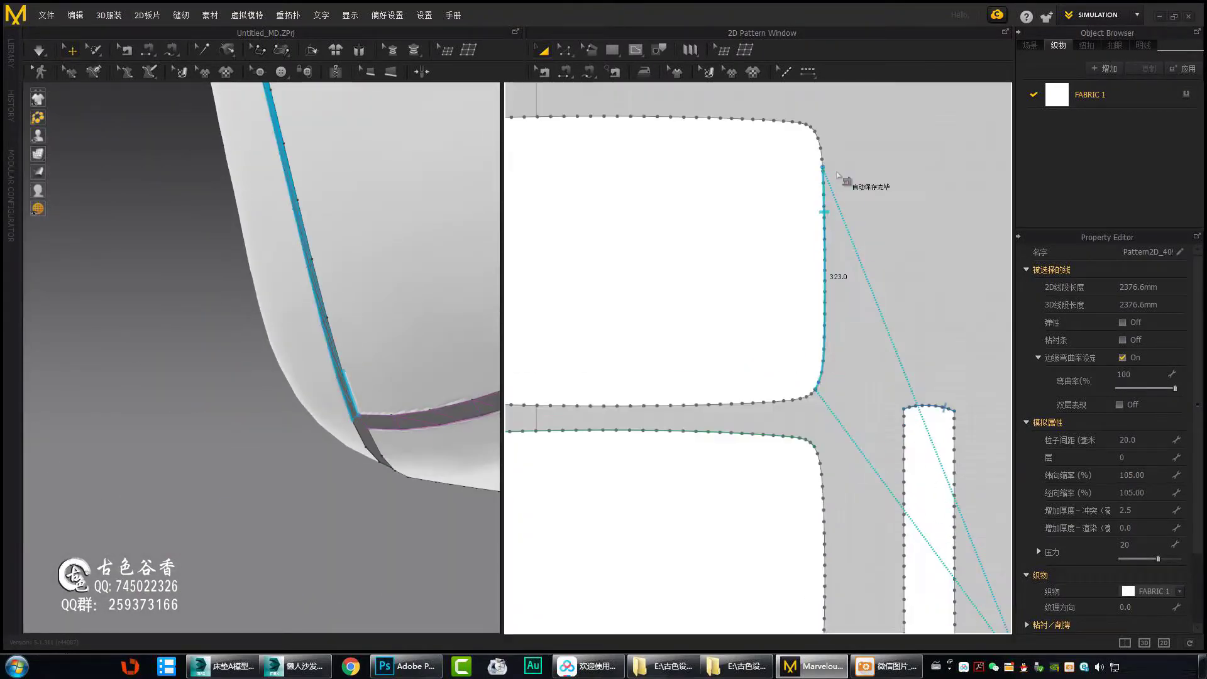
scroll(837, 176, "down", 3)
scroll(827, 248, "up", 2)
scroll(671, 467, "up", 2)
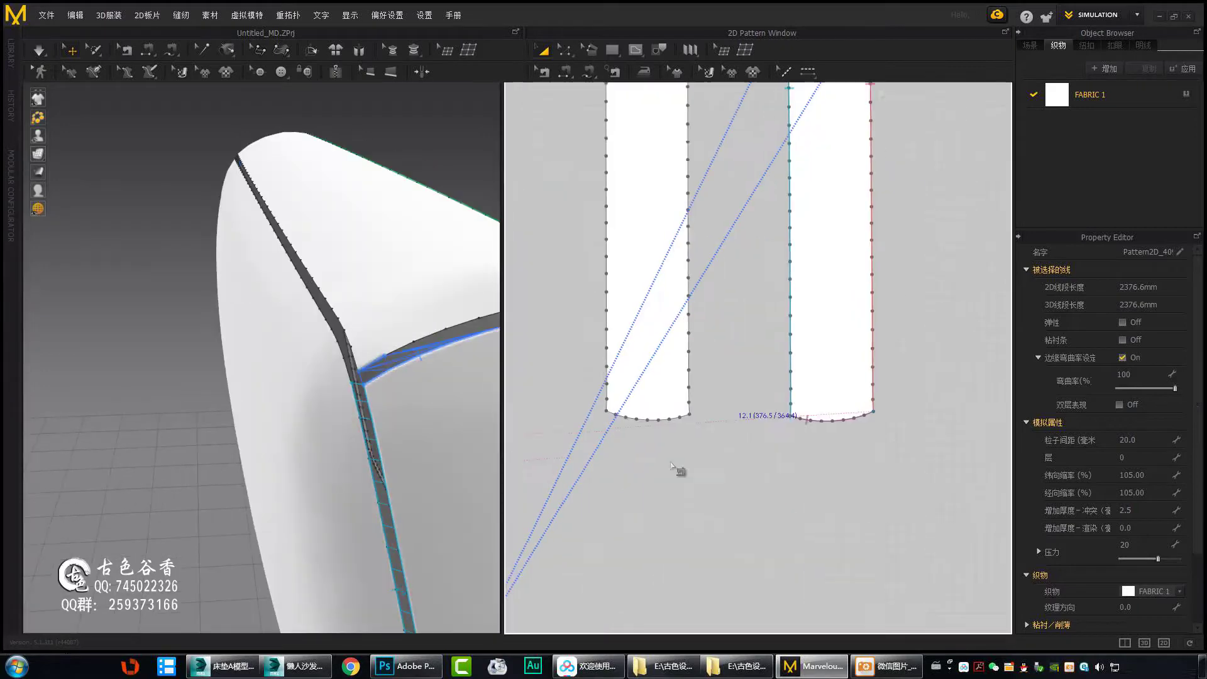
- Sew the panel's rounded corner to the strip
left_click(813, 349)
scroll(916, 359, "up", 3)
scroll(653, 208, "up", 2)
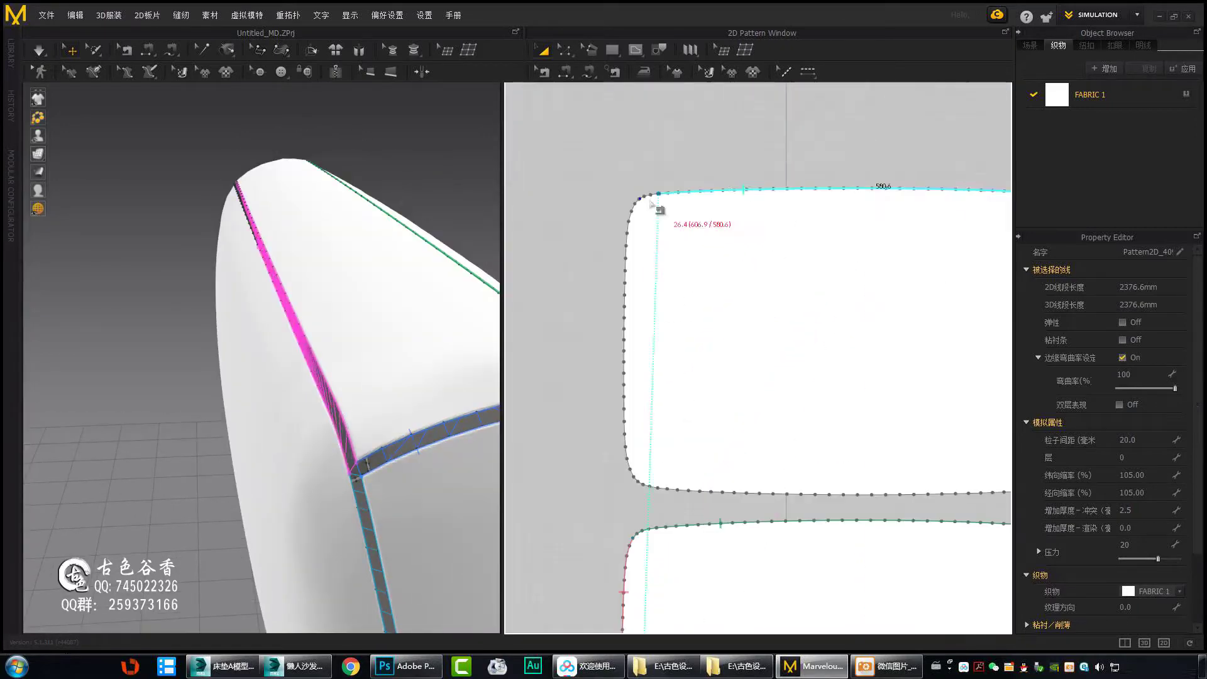
left_click(653, 206)
scroll(868, 390, "down", 3)
scroll(324, 533, "up", 2)
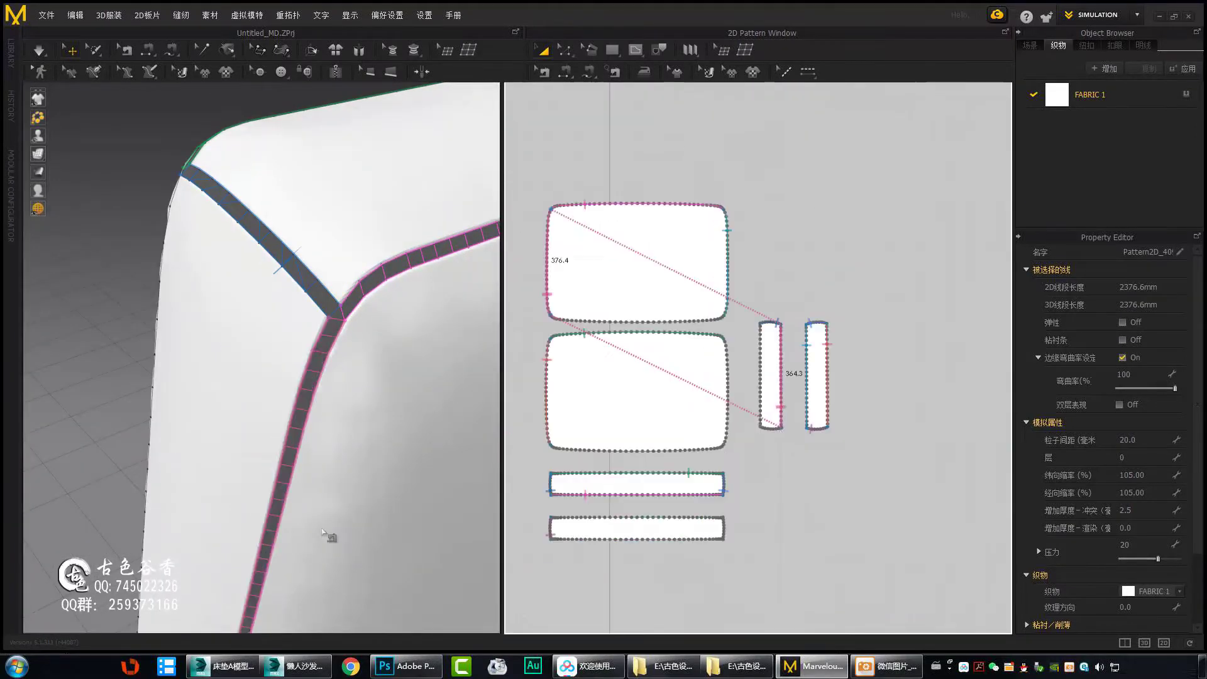
scroll(323, 533, "up", 2)
scroll(790, 453, "up", 5)
scroll(553, 318, "down", 2)
scroll(914, 457, "up", 2)
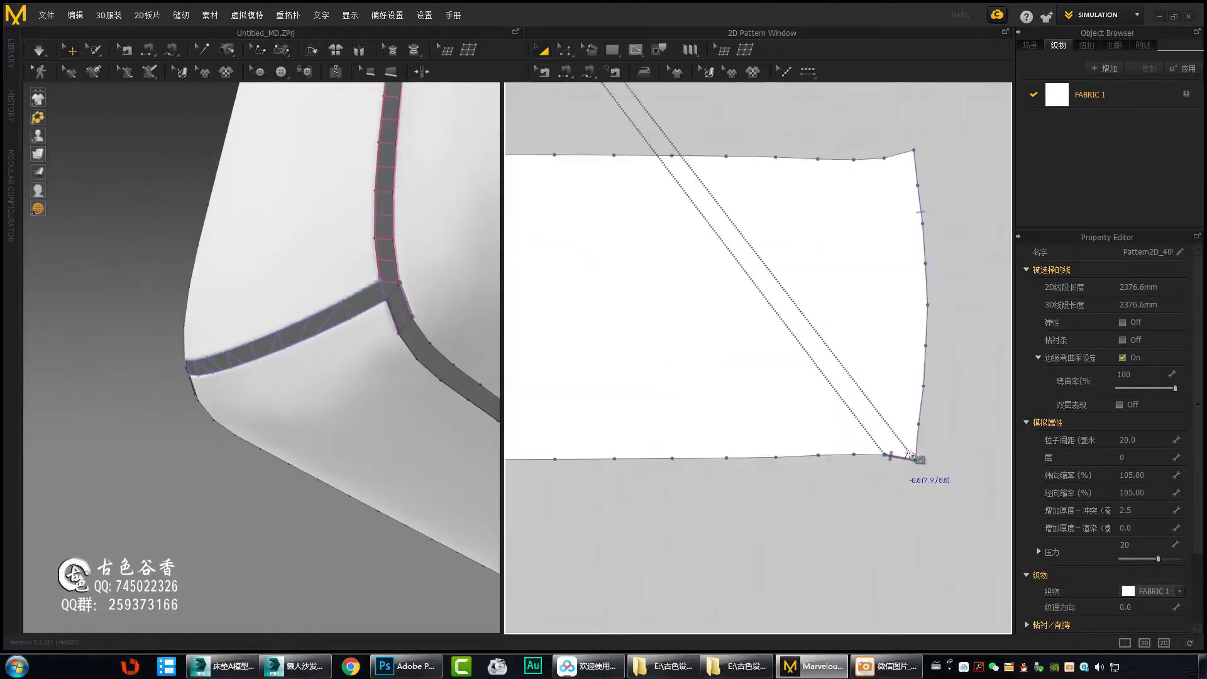
scroll(916, 458, "down", 2)
scroll(574, 323, "up", 2)
- Finish sewing the remaining panel edges to the side strip and check the seams
left_click(868, 358)
scroll(867, 359, "down", 5)
right_click_drag(352, 339, 228, 334)
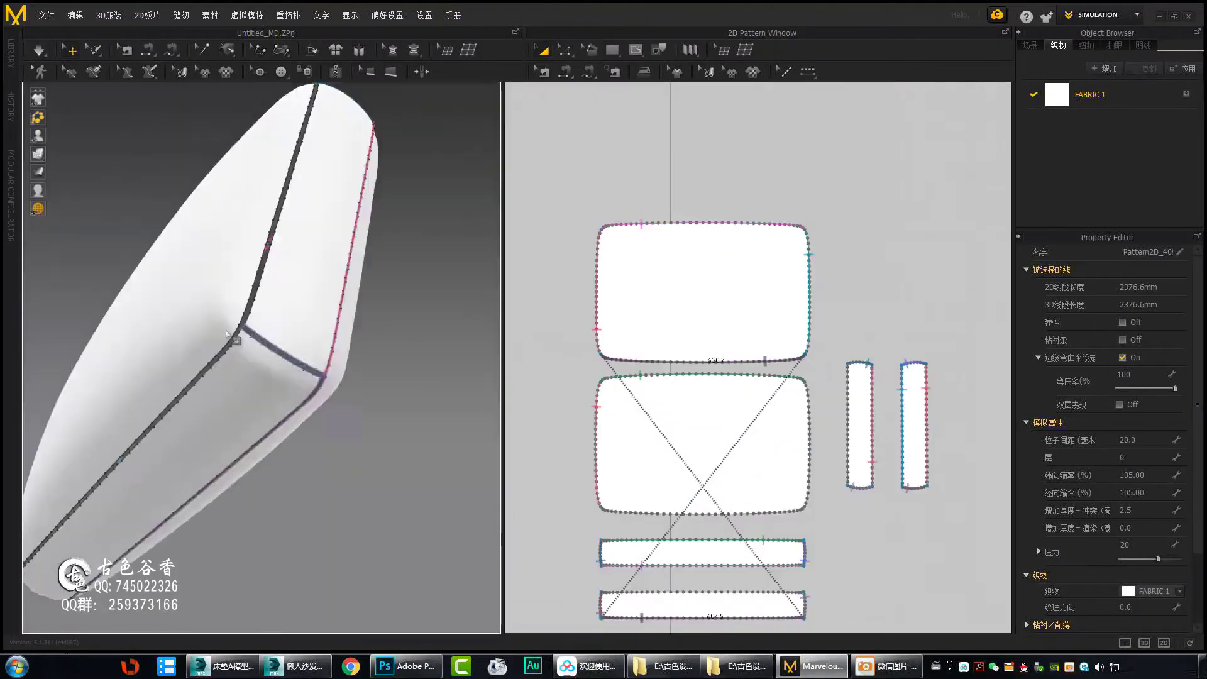
scroll(228, 335, "up", 3)
scroll(821, 431, "up", 5)
scroll(786, 399, "down", 3)
scroll(355, 468, "up", 2)
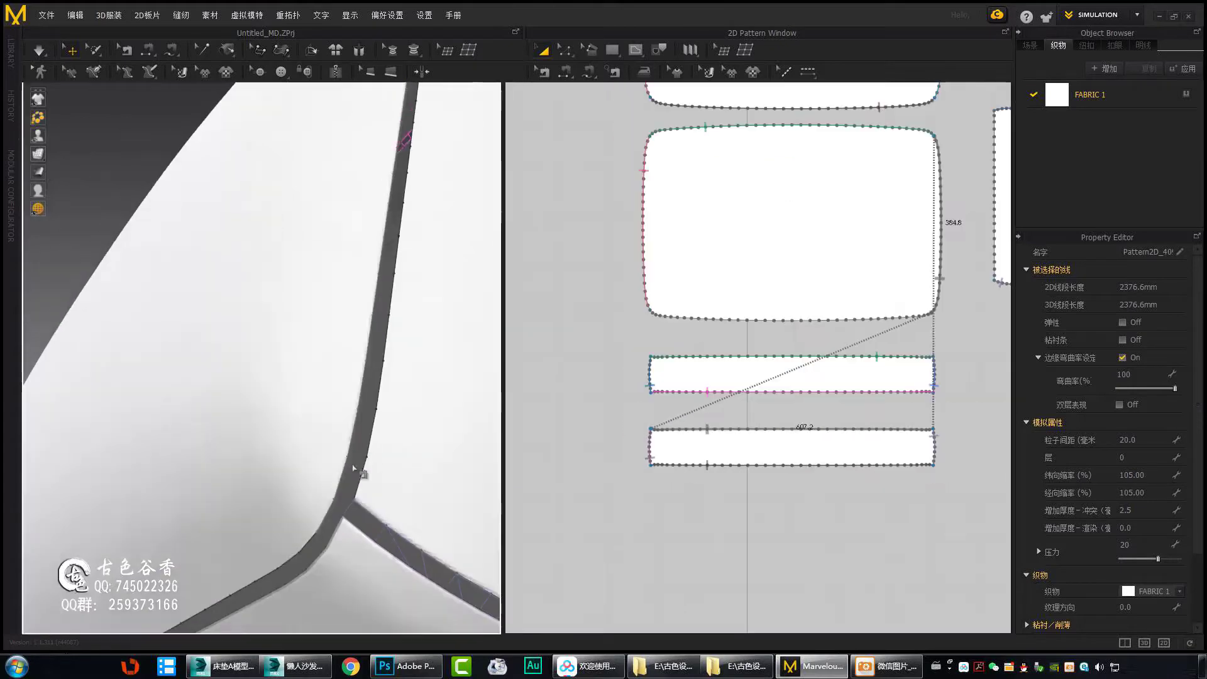
scroll(355, 468, "down", 2)
scroll(829, 436, "down", 3)
scroll(318, 426, "up", 2)
scroll(878, 339, "up", 2)
scroll(919, 378, "up", 3)
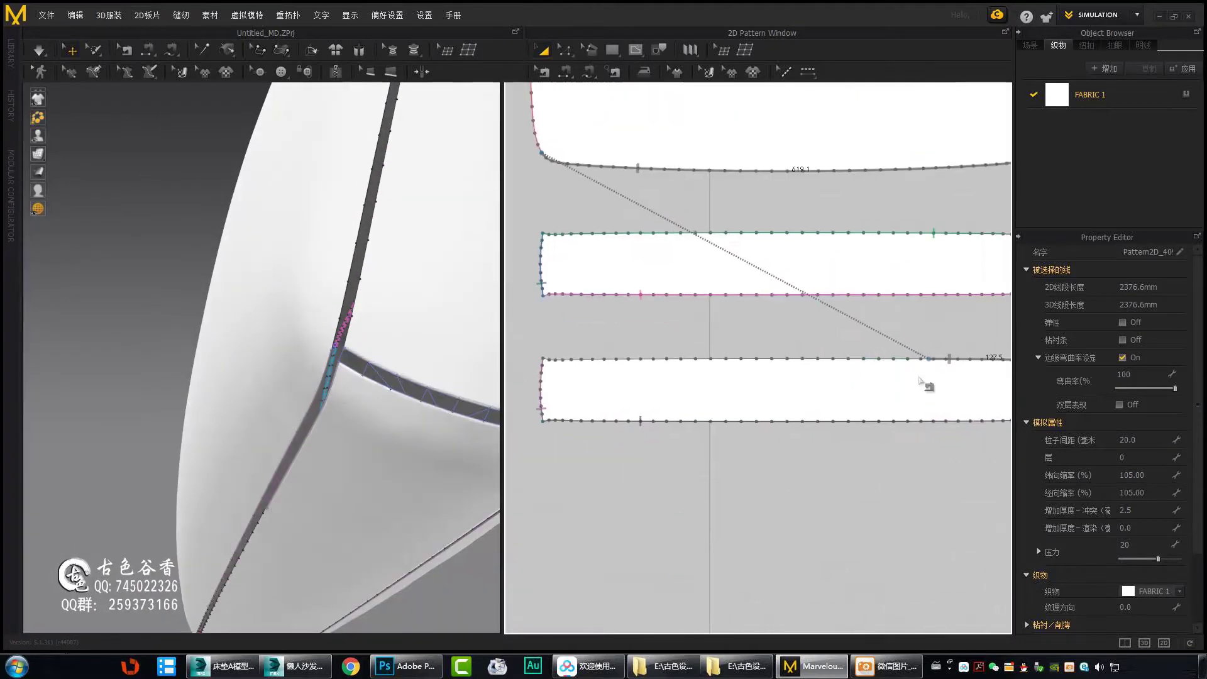
left_click(919, 379)
scroll(919, 379, "down", 2)
scroll(529, 451, "up", 3)
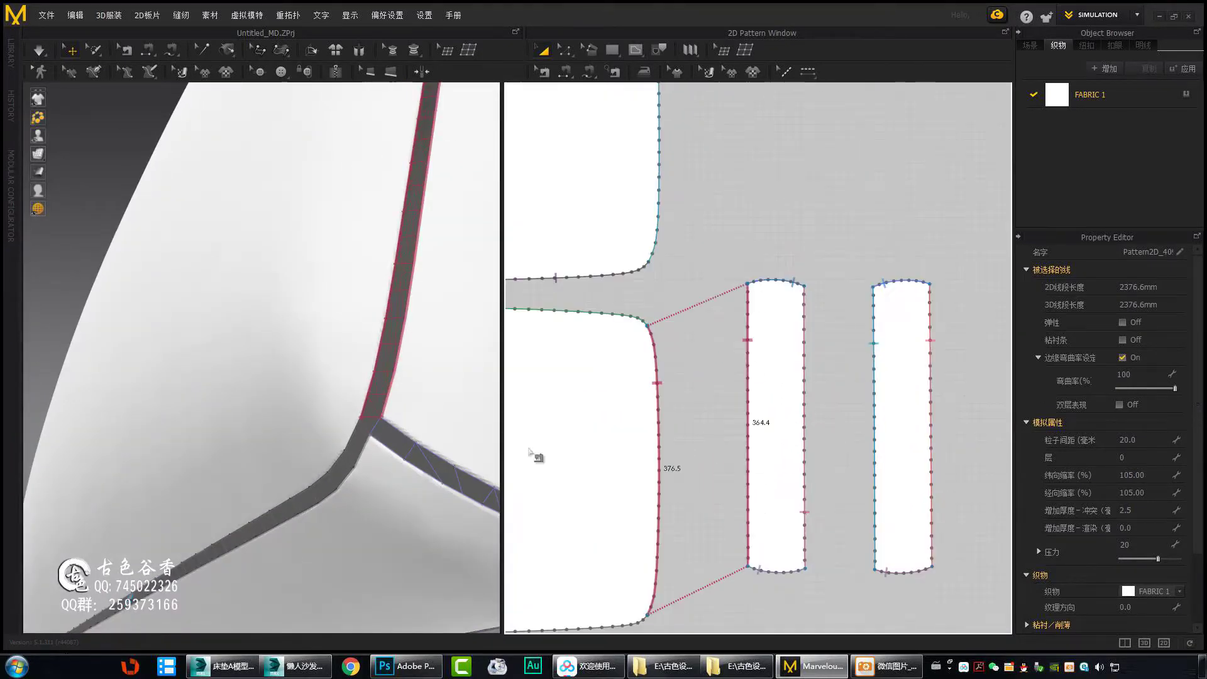
scroll(310, 431, "down", 5)
- Select the cushion garment and its lower panel, then simulate so the sewn pieces inflate
mouse_move(310, 431)
right_mouse_down()
mouse_move(229, 453)
mouse_move(350, 302)
right_mouse_up()
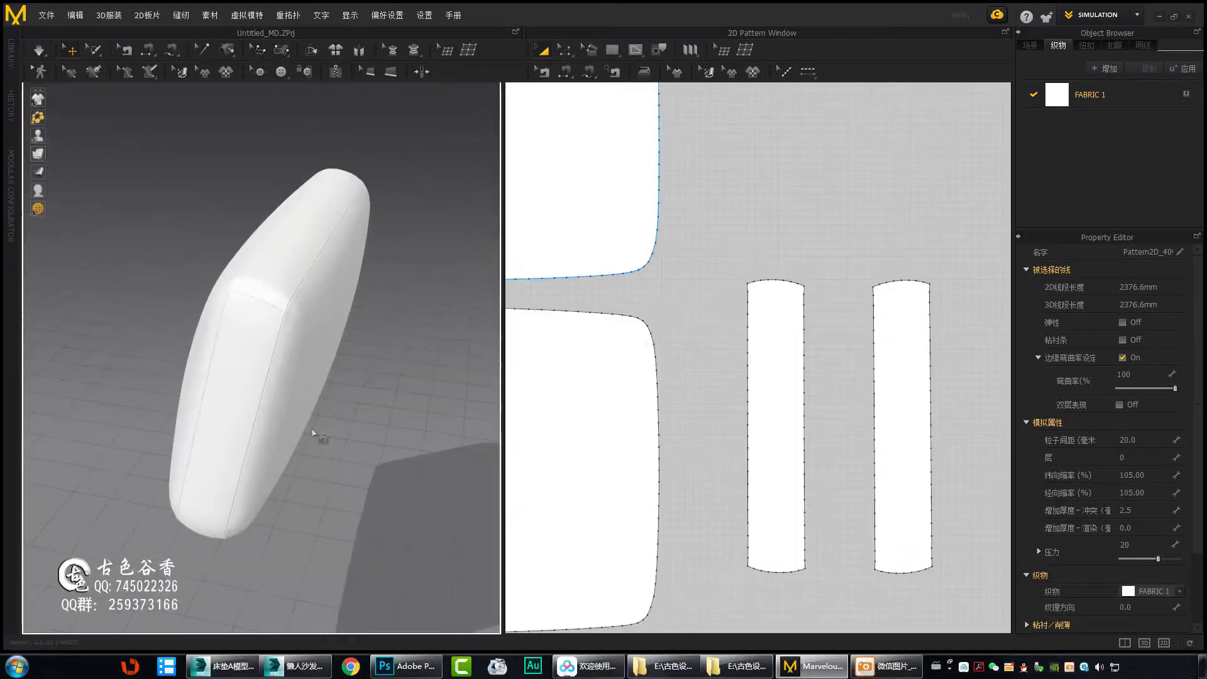
scroll(614, 224, "down", 5)
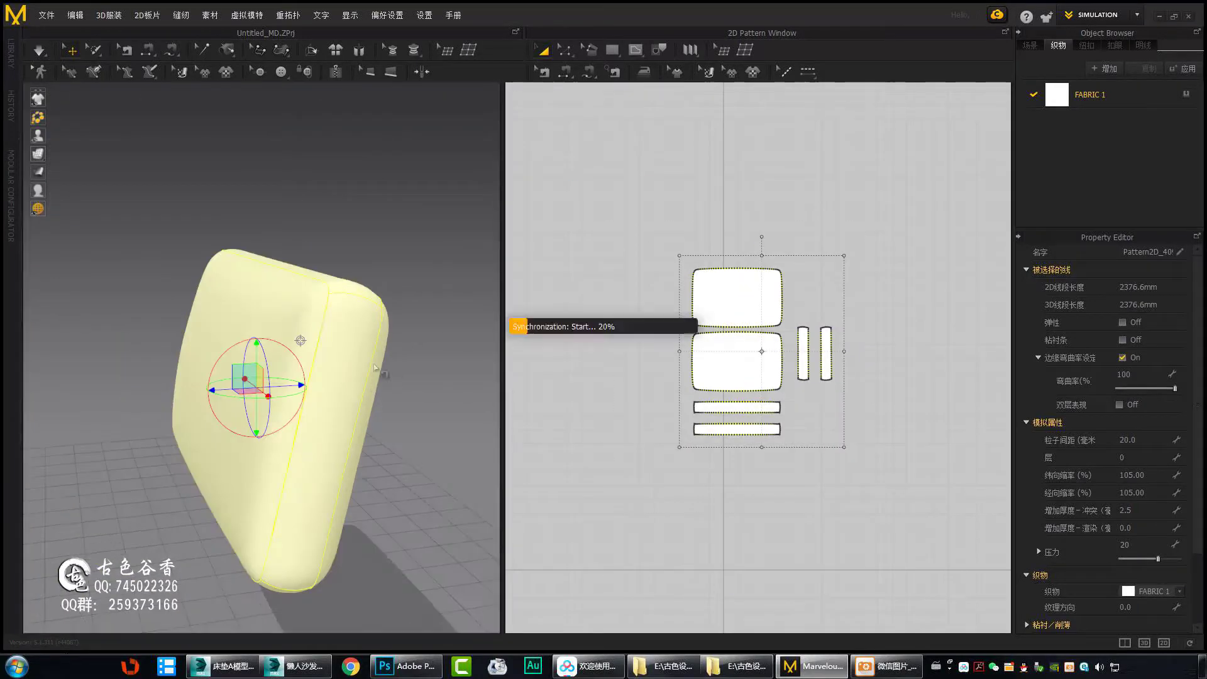
left_click(46, 15)
left_click(189, 107)
left_click(705, 616)
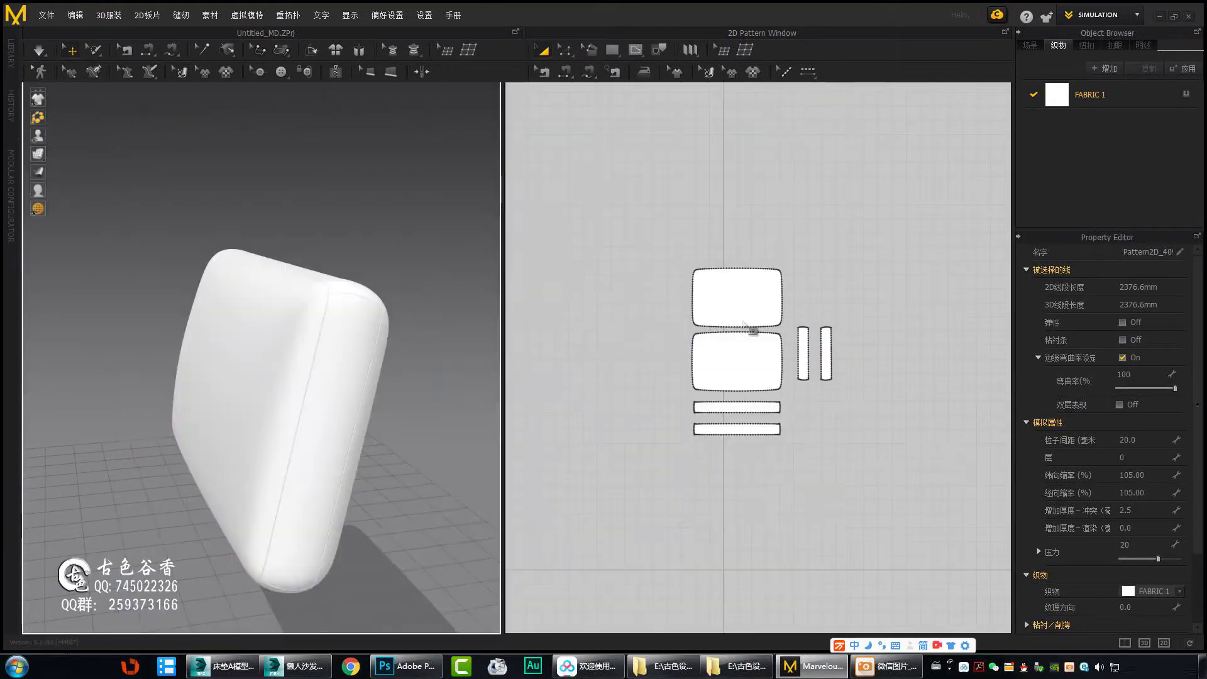
left_click(701, 344)
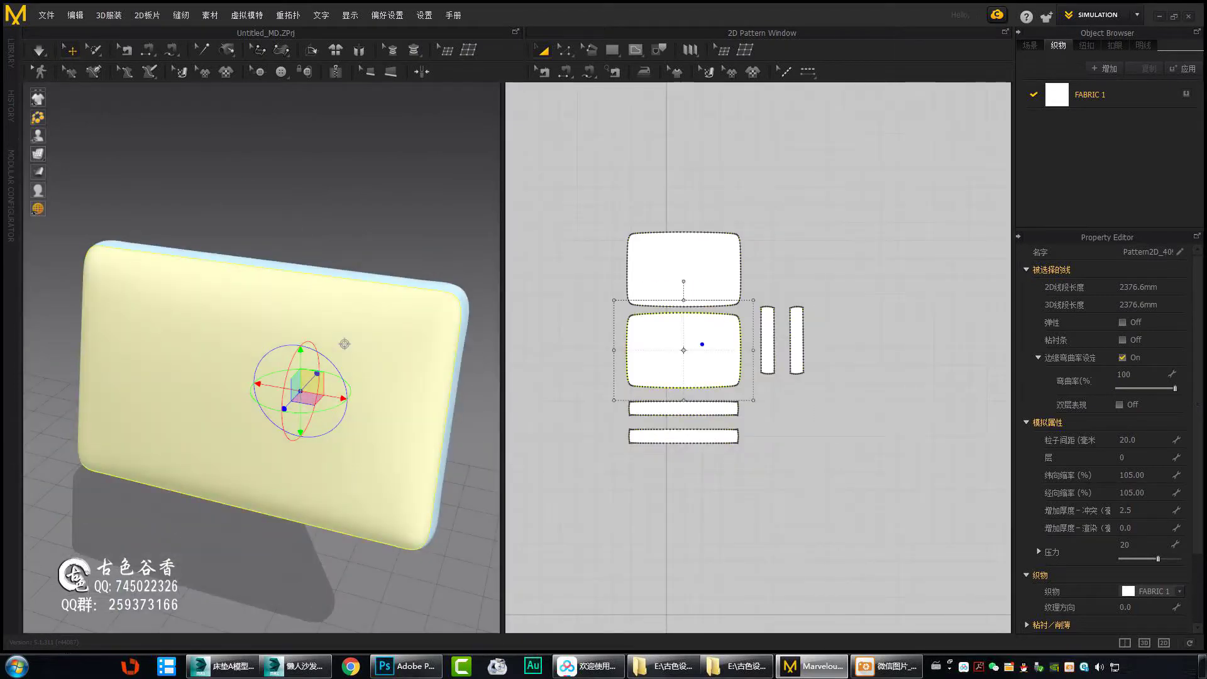
key("space")
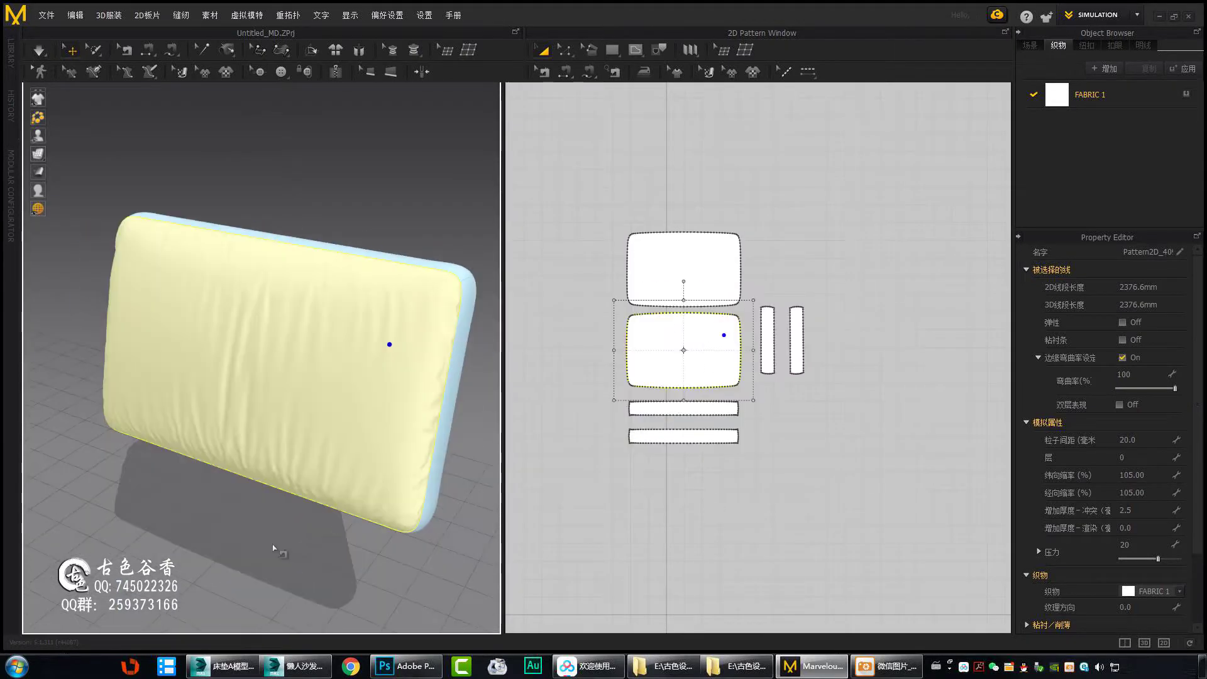
- Check both sides of the simulated cushion, then recolour all its pieces white
right_click_drag(448, 427, 283, 512)
scroll(283, 512, "up", 5)
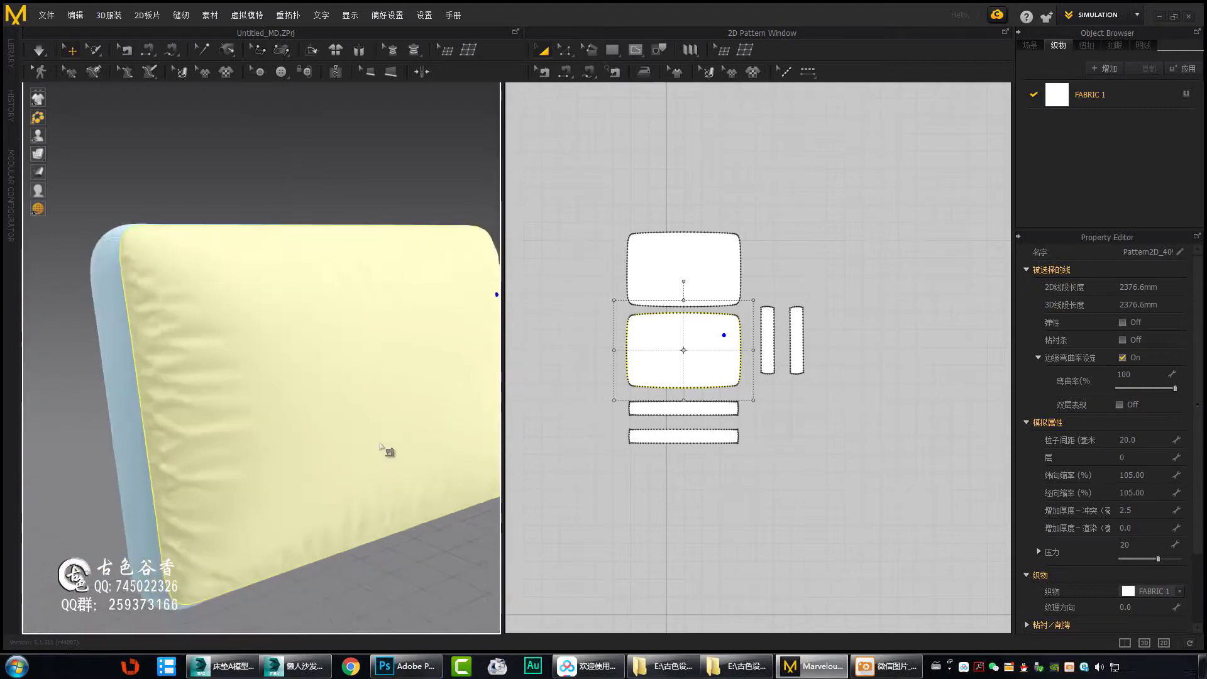
scroll(283, 447, "down", 3)
mouse_move(379, 447)
right_mouse_down()
mouse_move(283, 447)
mouse_move(390, 377)
mouse_move(283, 259)
mouse_move(345, 342)
mouse_move(305, 353)
mouse_move(305, 410)
right_mouse_up()
key("ctrl+a")
left_click(568, 442)
- Toggle the 3D window to full view and back, then select the cushion's top panel
scroll(282, 258, "up", 3)
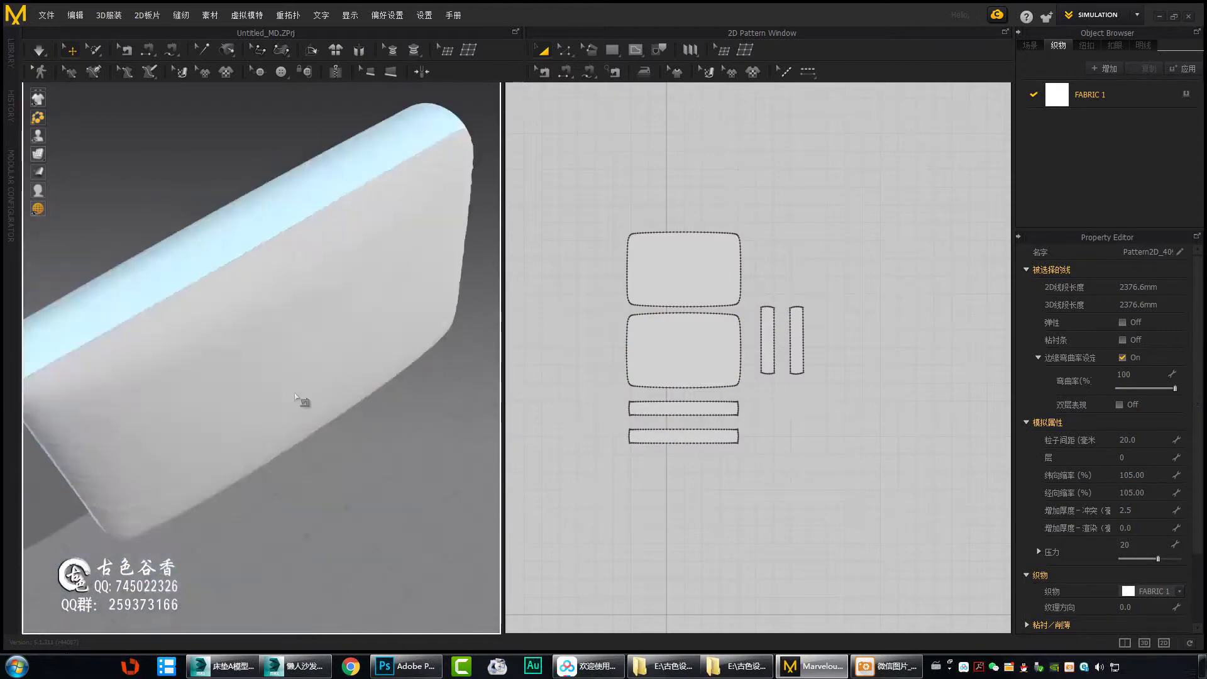
left_click(390, 385)
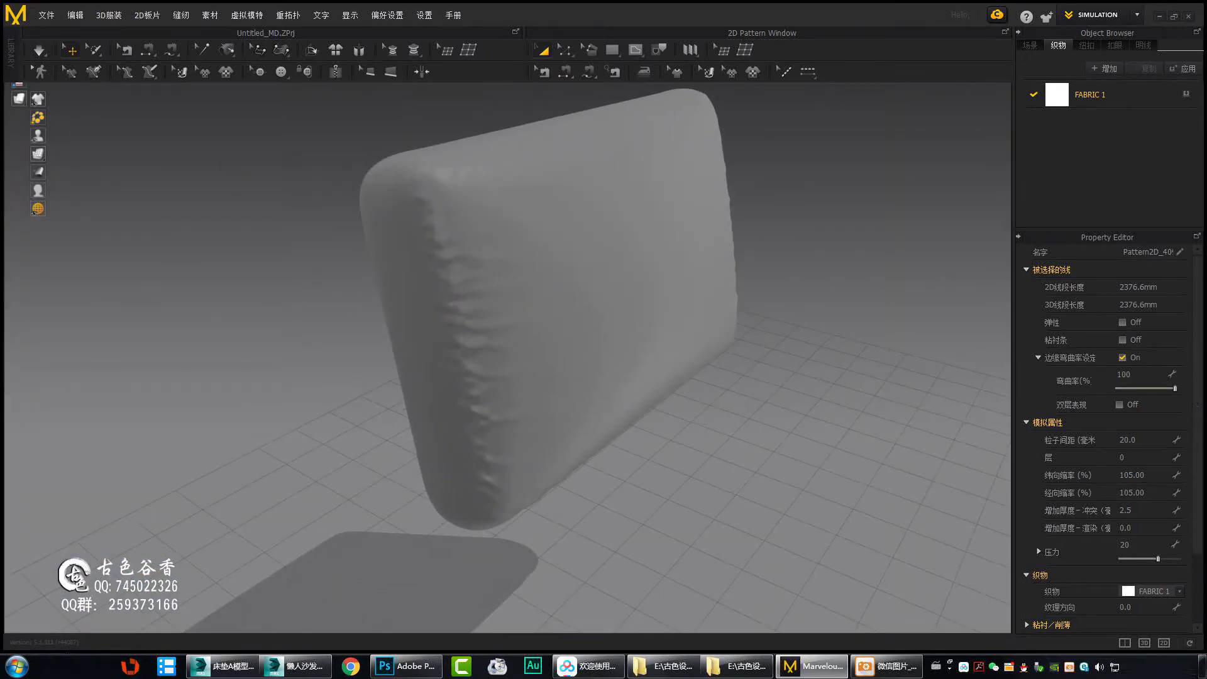
right_click_drag(445, 250, 641, 318)
right_click_drag(345, 229, 1010, 130)
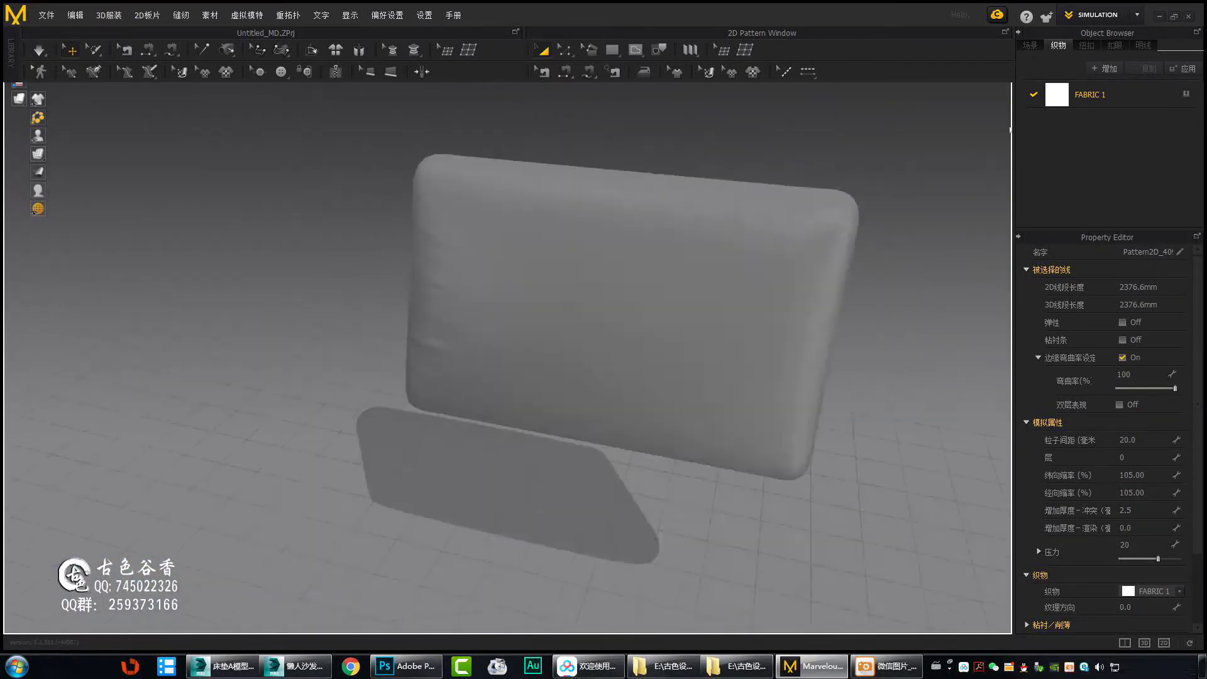
left_click(1010, 130)
left_click(305, 272)
right_click_drag(304, 272, 303, 275)
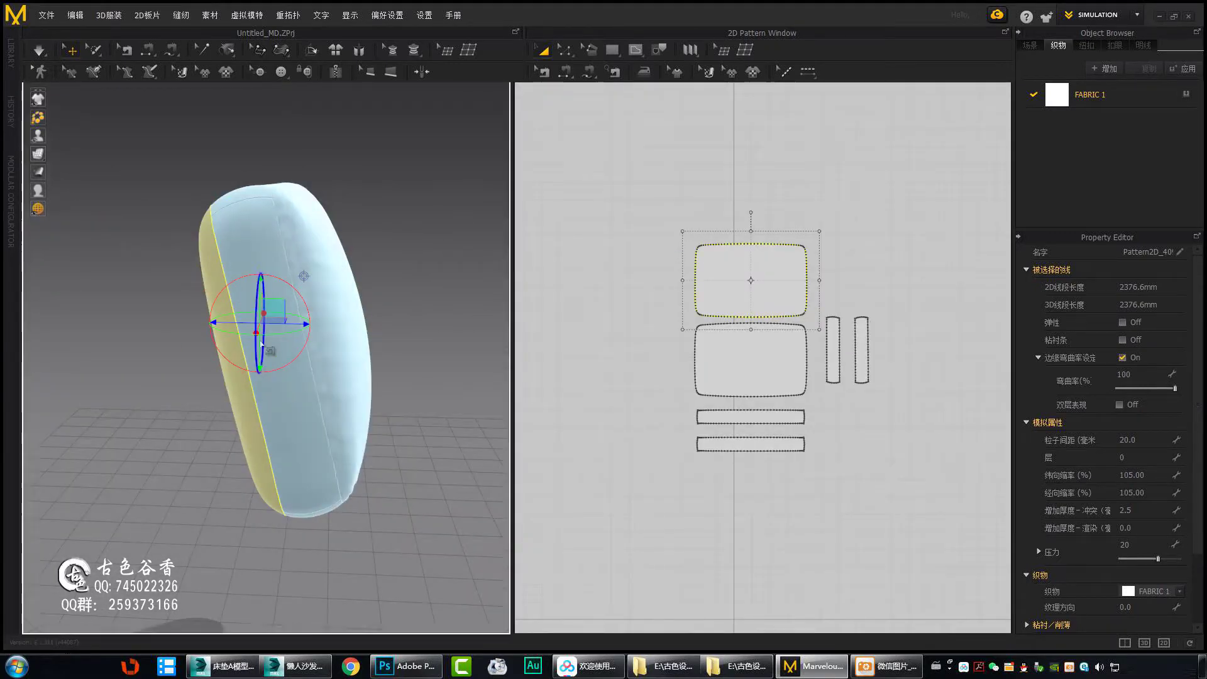
mouse_move(261, 344)
right_mouse_down()
mouse_move(405, 431)
mouse_move(425, 390)
mouse_move(377, 437)
right_mouse_up()
left_click(386, 304)
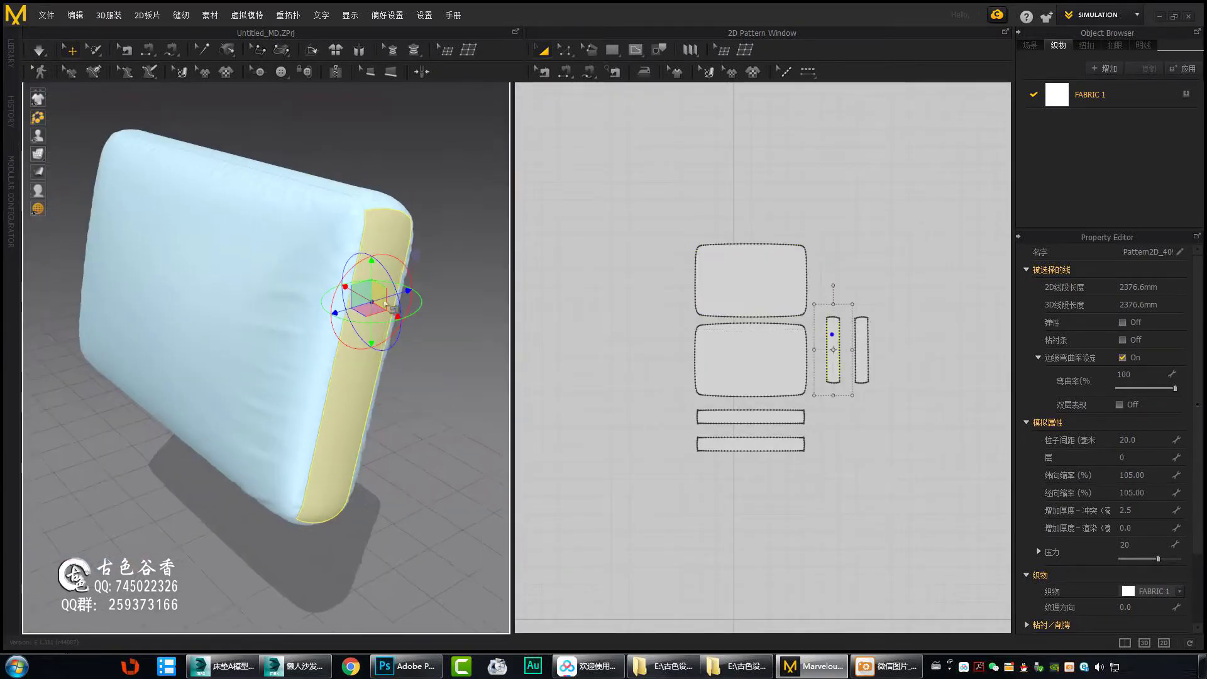
left_click(377, 314)
mouse_move(377, 314)
right_mouse_down()
mouse_move(391, 466)
mouse_move(369, 420)
mouse_move(425, 366)
mouse_move(304, 405)
mouse_move(647, 282)
mouse_move(552, 484)
mouse_move(440, 377)
mouse_move(344, 326)
right_mouse_up()
left_click(344, 327)
right_click_drag(390, 264, 351, 277)
left_click(344, 274)
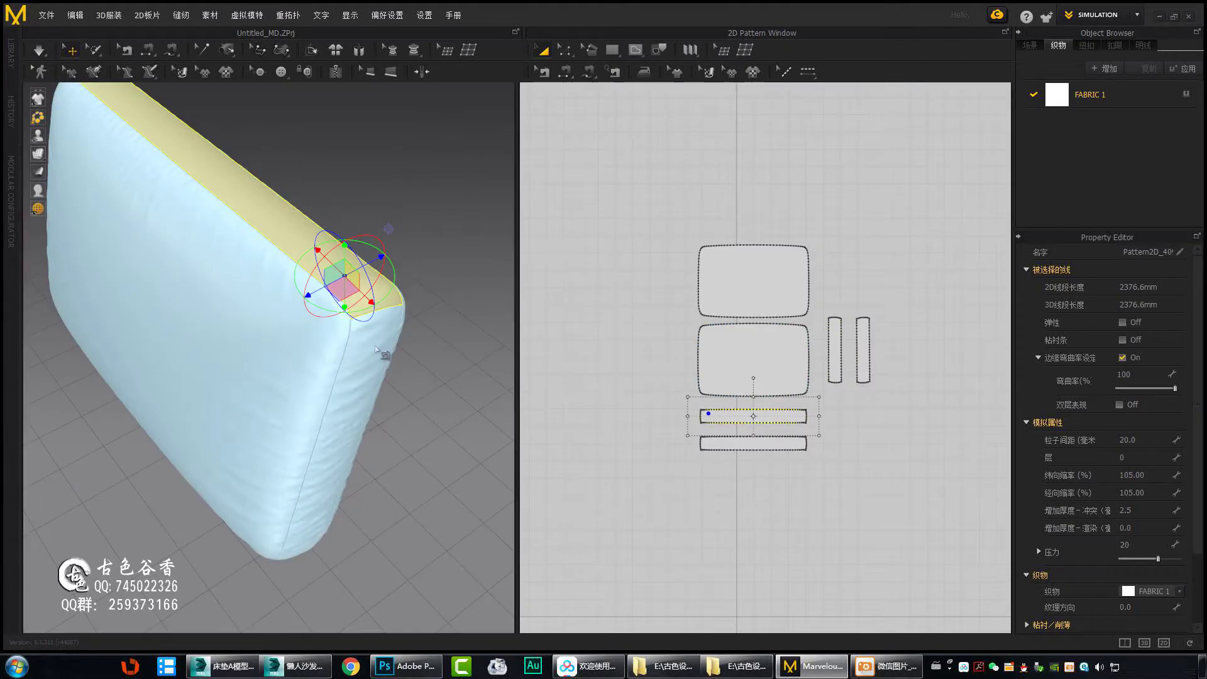
mouse_move(376, 350)
right_mouse_down()
mouse_move(336, 315)
mouse_move(331, 336)
mouse_move(350, 318)
mouse_move(254, 308)
right_mouse_up()
left_click(254, 308)
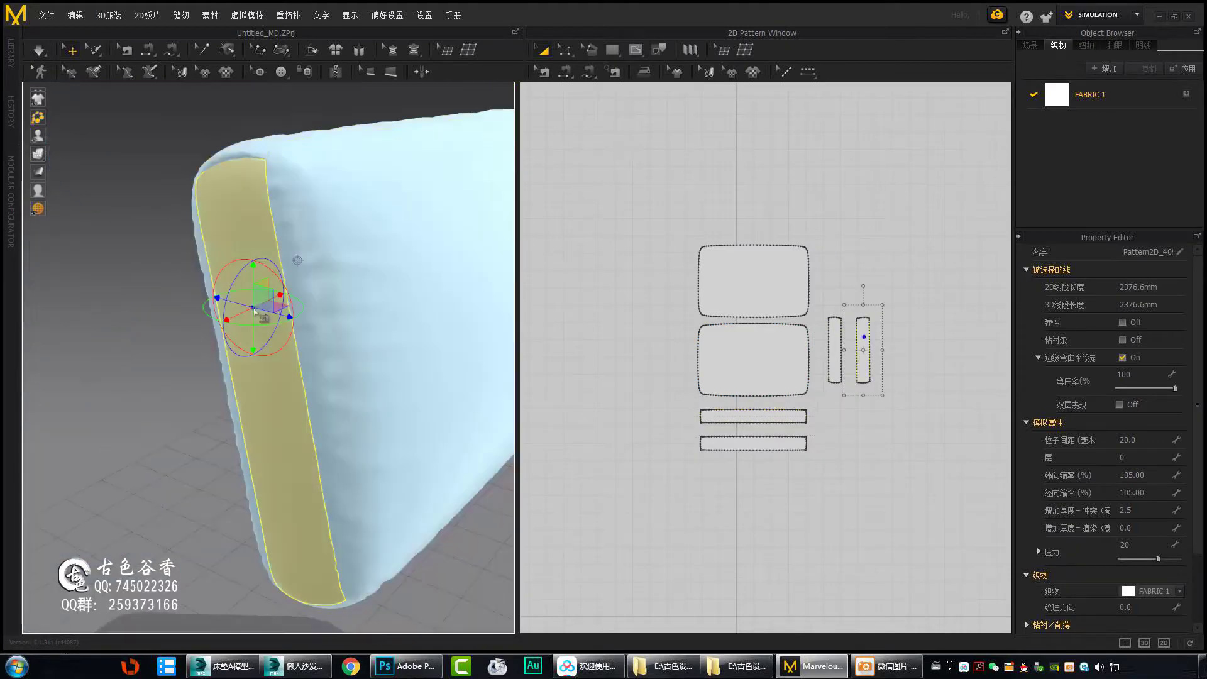
mouse_move(350, 343)
right_mouse_down()
mouse_move(243, 328)
mouse_move(270, 339)
right_mouse_up()
left_click(518, 537)
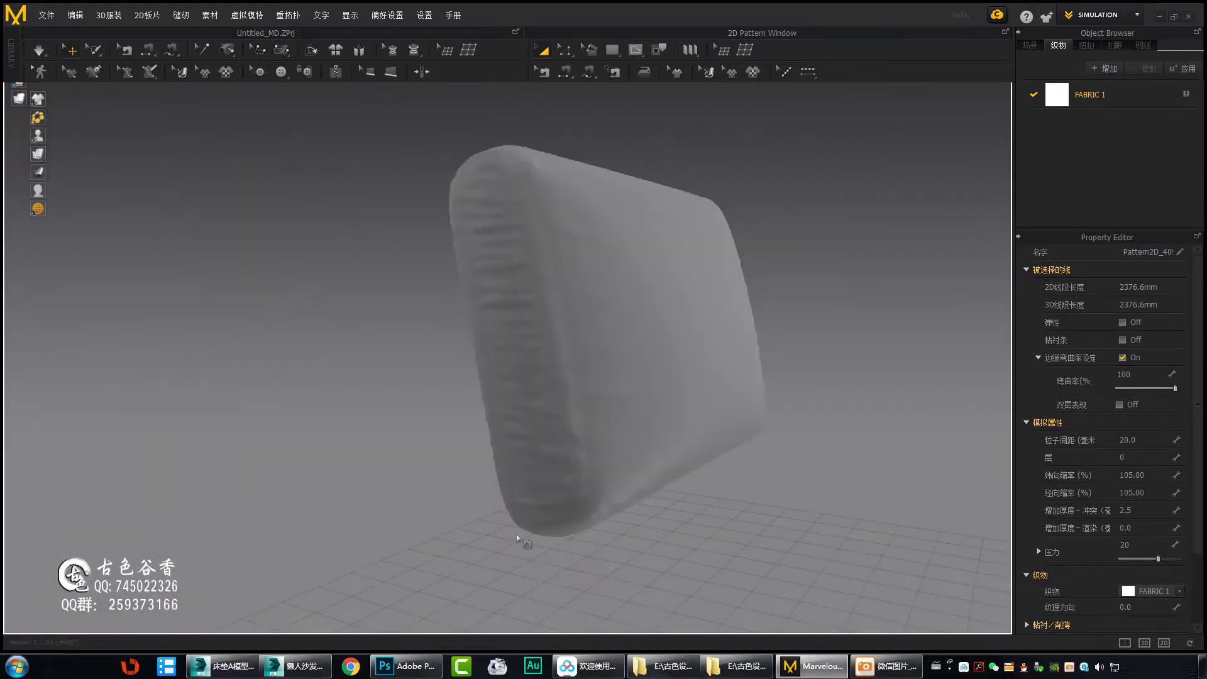
mouse_move(517, 538)
right_mouse_down()
mouse_move(705, 458)
mouse_move(552, 385)
mouse_move(714, 323)
mouse_move(628, 339)
right_mouse_up()
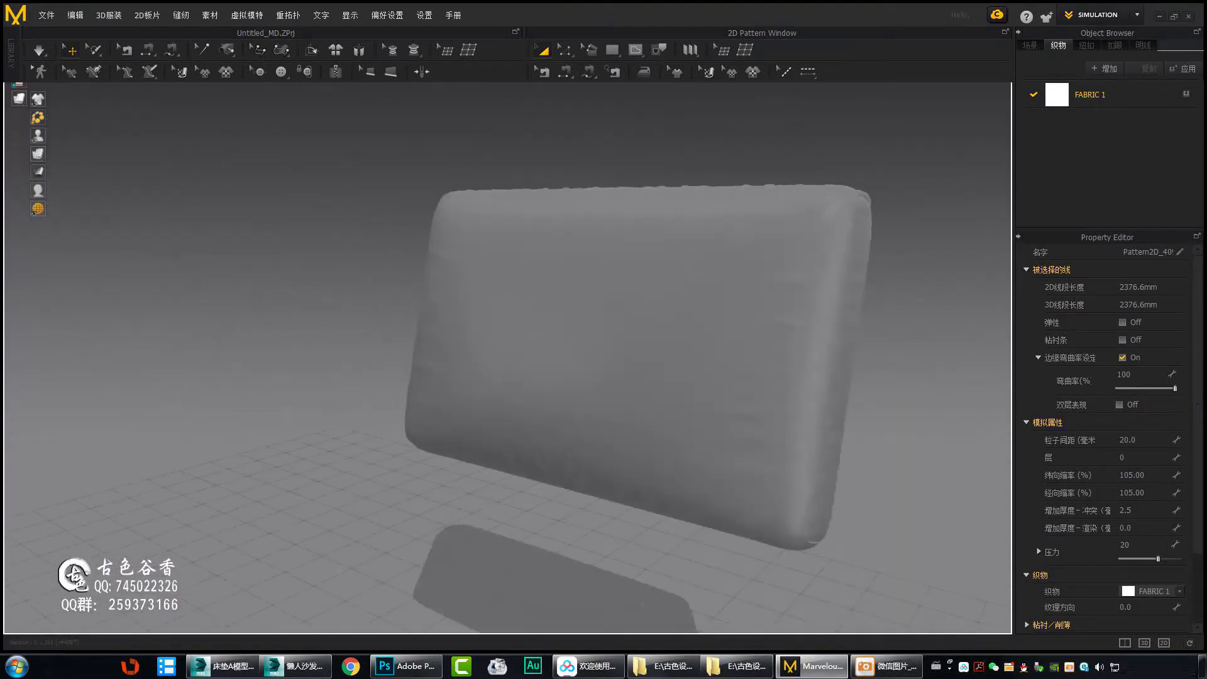
key("ctrl+a")
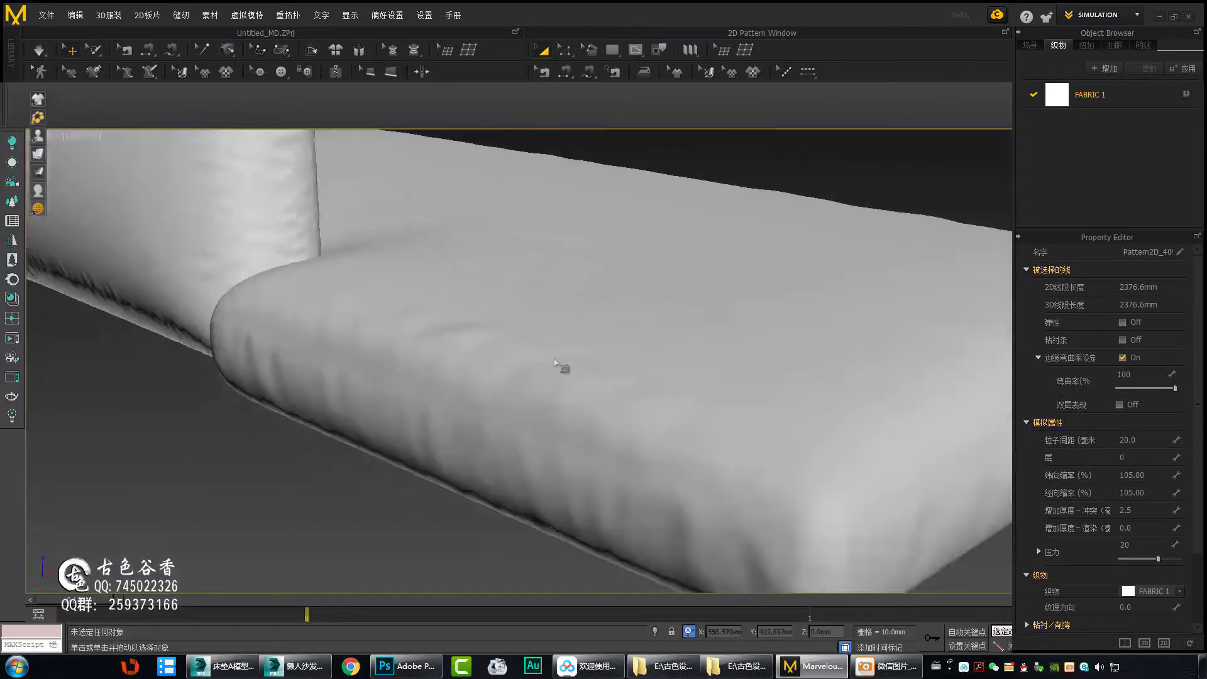
- Select the seat mattress, then the back cushion mesh, and enter Vertex sub-object mode
left_click(555, 362)
scroll(566, 377, "down", 3)
mouse_move(566, 377)
middle_mouse_down("alt")
mouse_move(539, 388)
mouse_move(840, 431)
middle_mouse_up("alt")
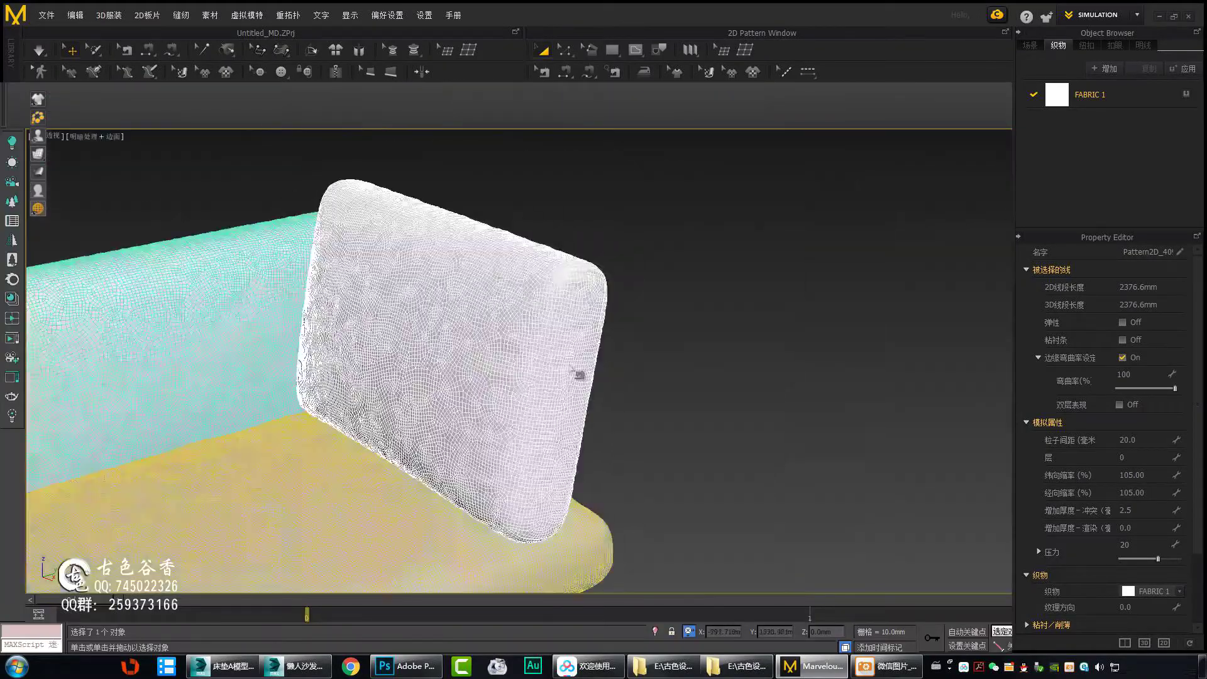
left_click(578, 376)
scroll(674, 404, "up", 5)
scroll(423, 404, "up", 5)
key("1")
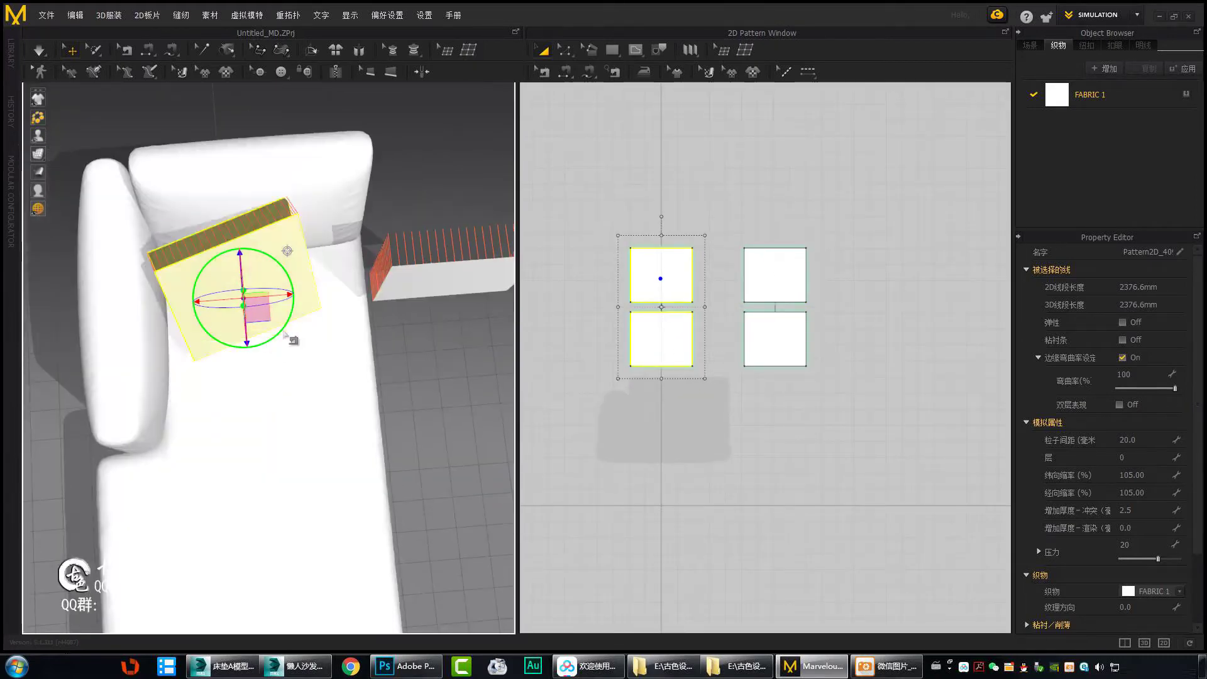
- Box-select the four square pillow patterns and simulate them, then check each pillow pair
right_click_drag(224, 336, 384, 327)
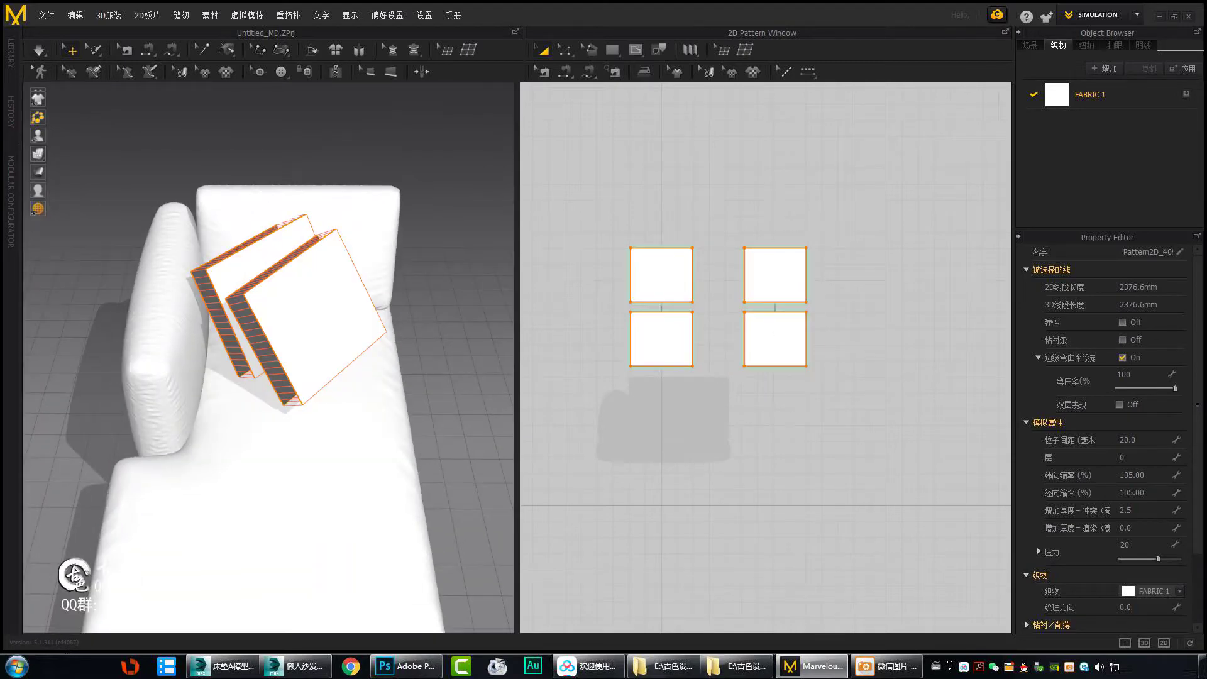
left_click_drag(598, 188, 905, 453)
key("space")
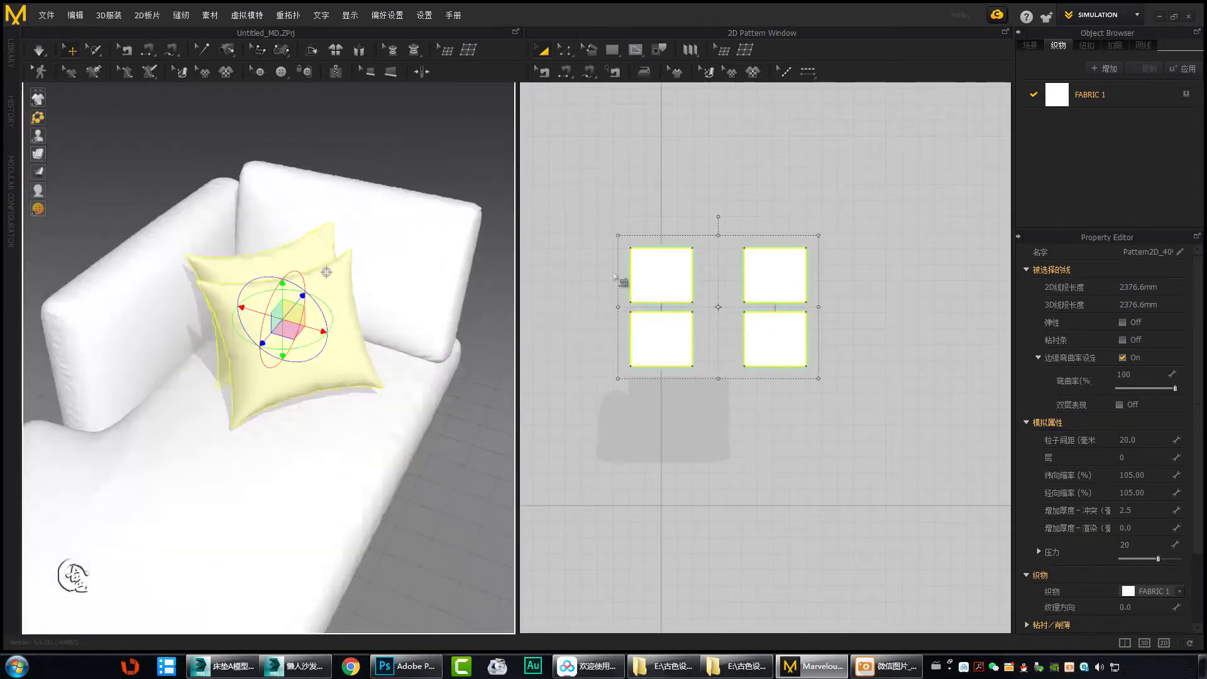
left_click(616, 276)
mouse_move(315, 314)
right_mouse_down()
mouse_move(264, 391)
mouse_move(338, 426)
right_mouse_up()
left_click(264, 391)
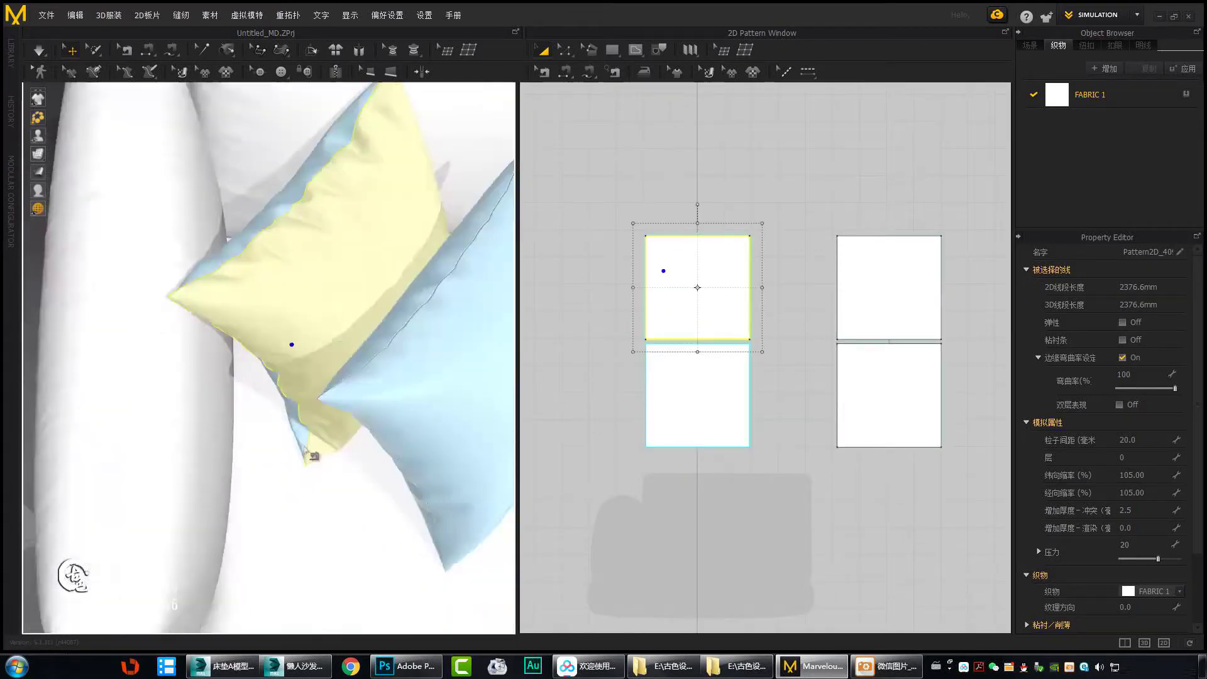
- Inspect the blue and white pillows, then marquee-select all four pillow pattern pieces
left_click(311, 368)
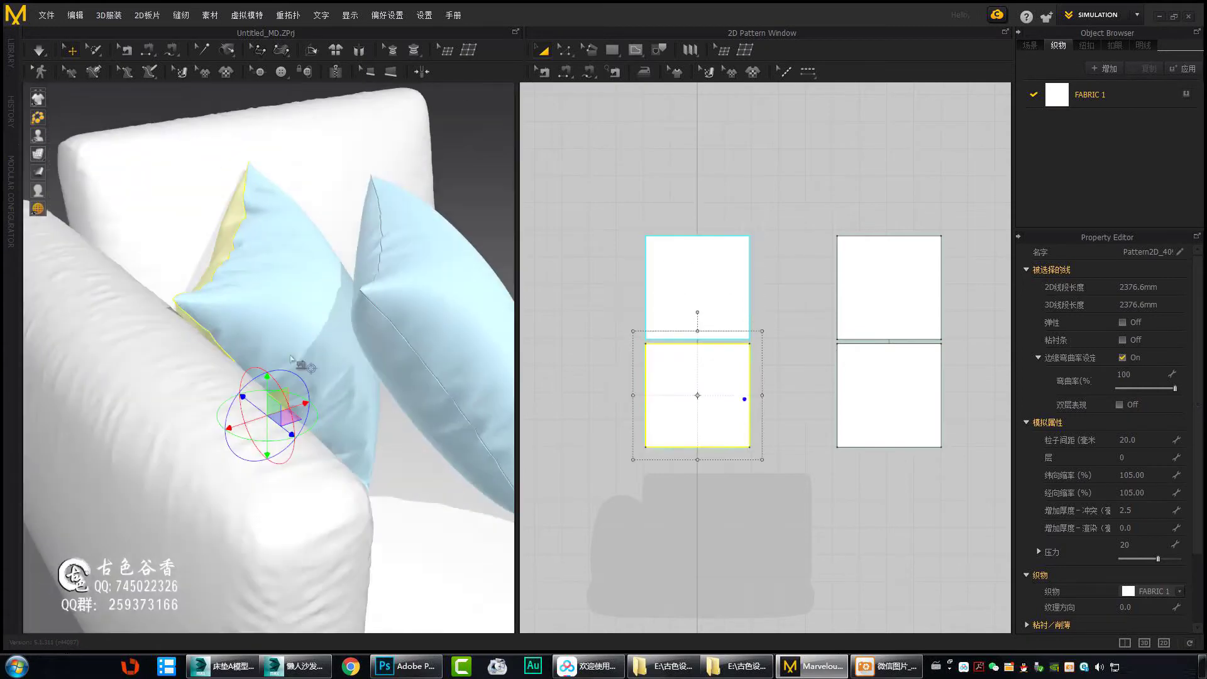
right_click_drag(291, 359, 121, 450)
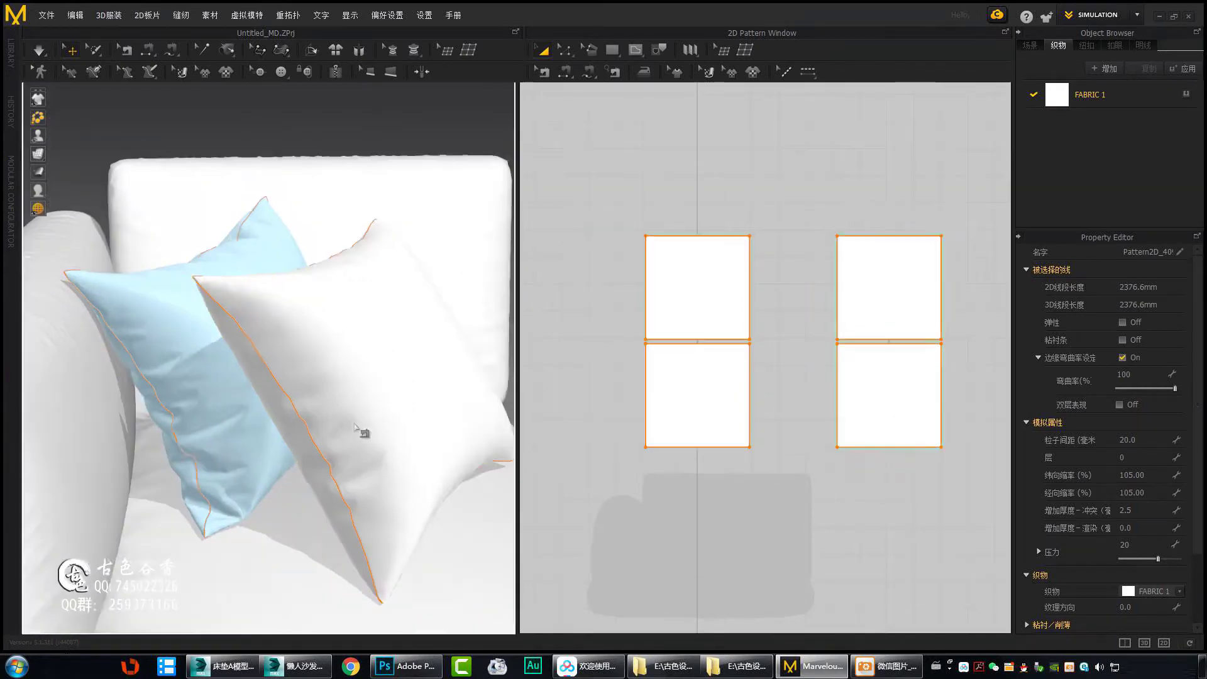
left_click(355, 427)
mouse_move(355, 427)
right_mouse_down()
mouse_move(325, 451)
mouse_move(345, 365)
right_mouse_up()
left_click(345, 365)
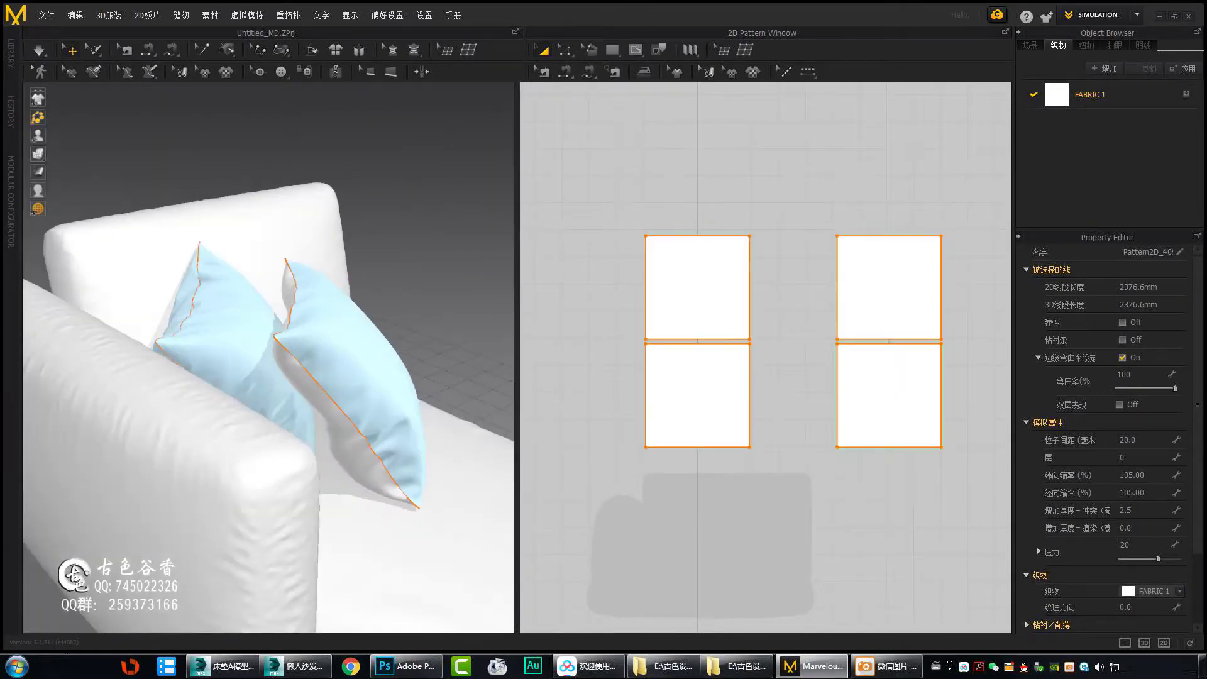
right_click_drag(352, 340, 372, 335)
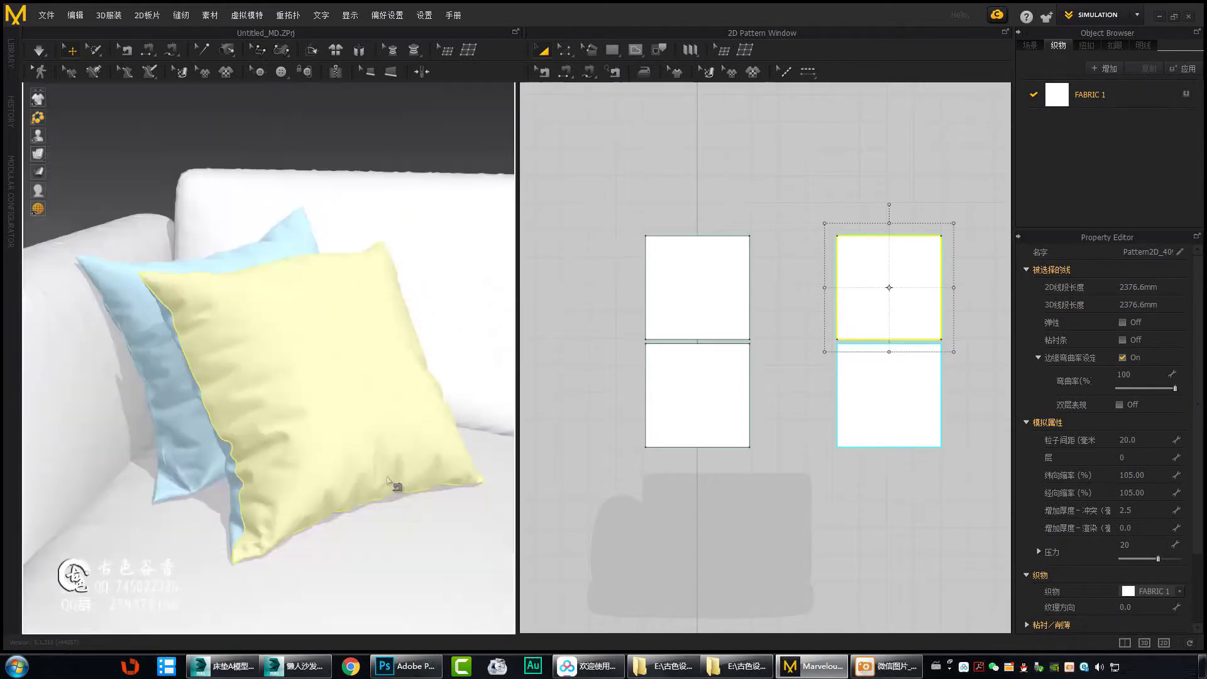
left_click_drag(185, 403, 296, 484)
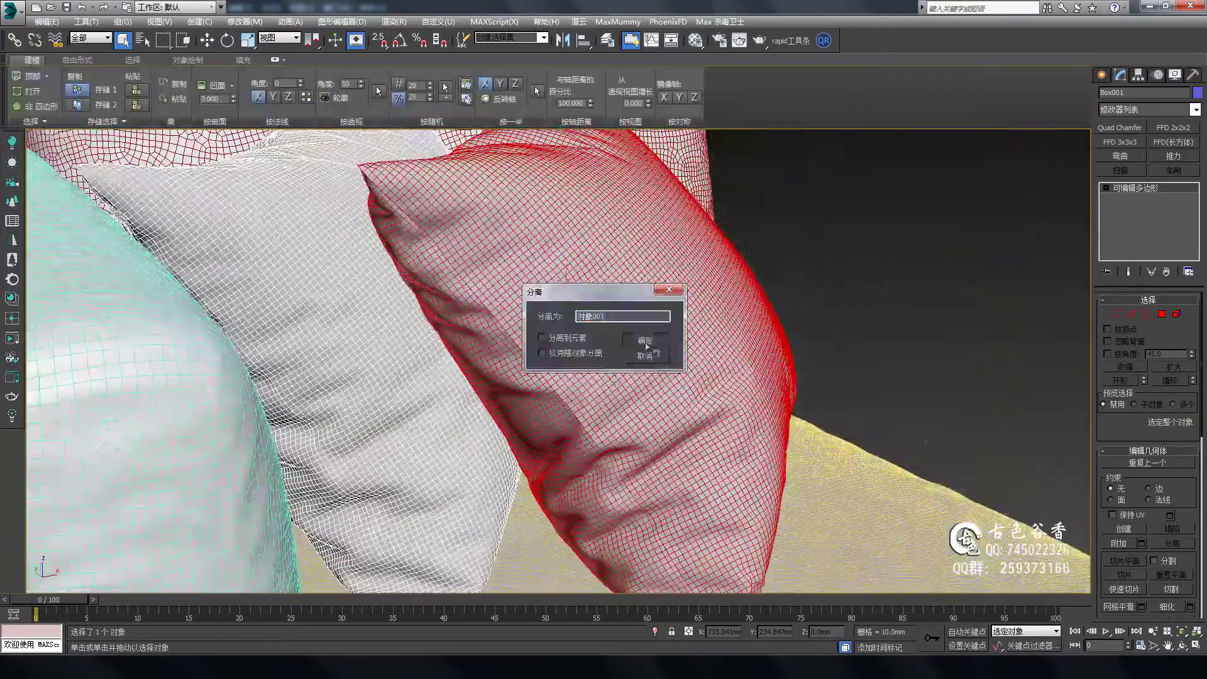
- Confirm detaching the pillow elements into their own object
left_click(646, 346)
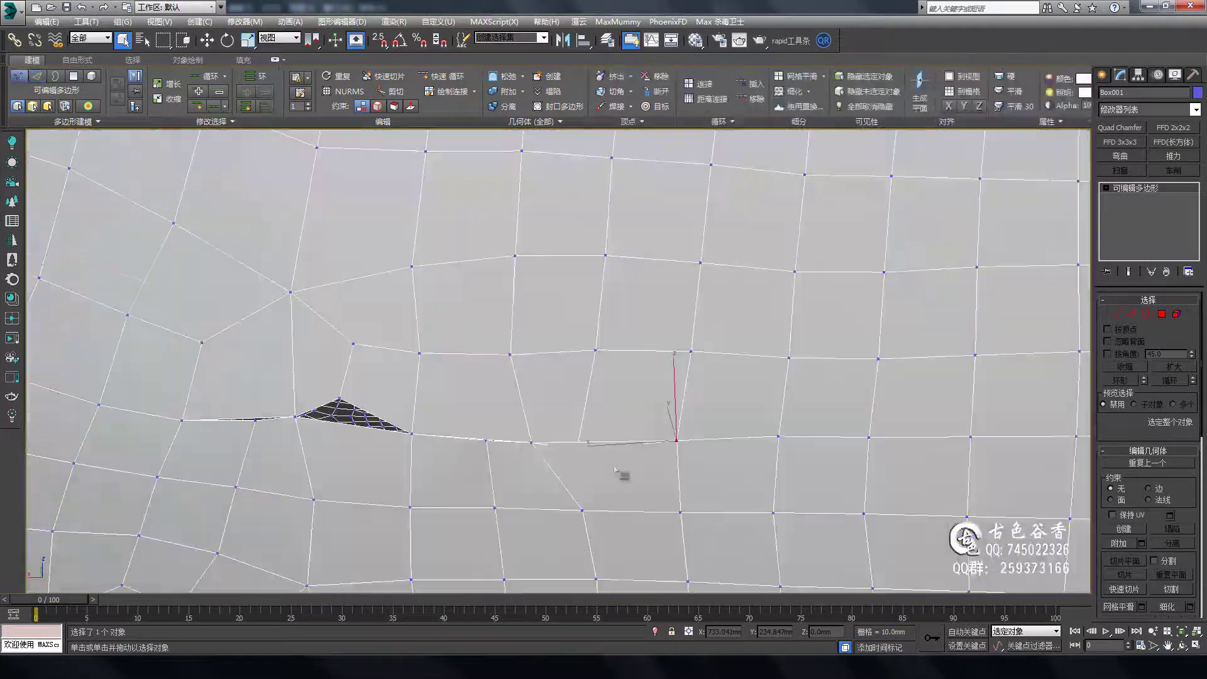
- Inspect the damaged seam area and select a vertex beside the seam break
mouse_move(582, 443)
middle_mouse_down("alt")
mouse_move(474, 365)
mouse_move(685, 418)
middle_mouse_up("alt")
key("2")
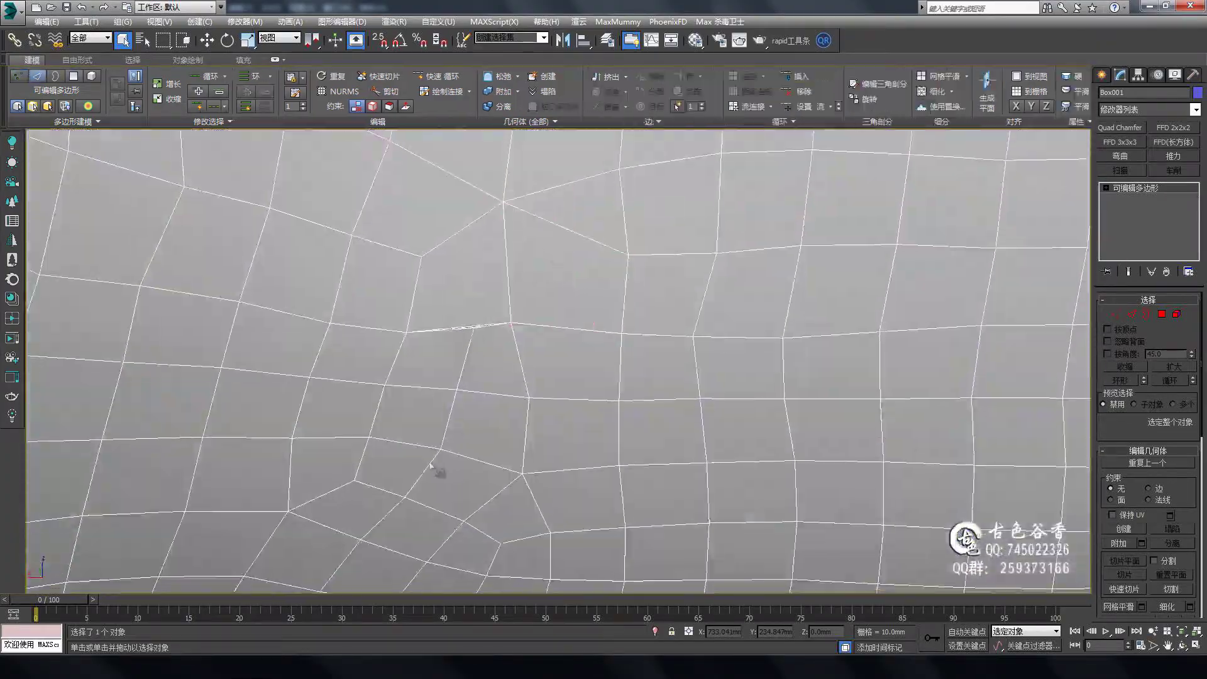
scroll(685, 417, "up", 5)
key("1")
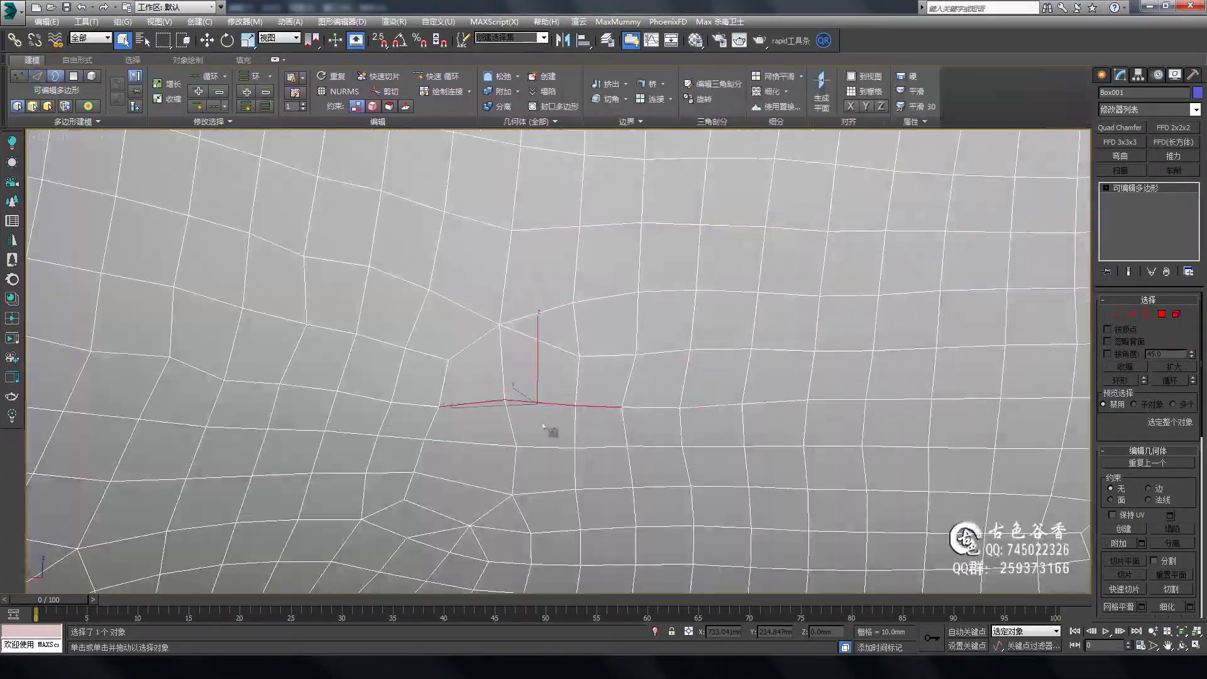
left_click(509, 387)
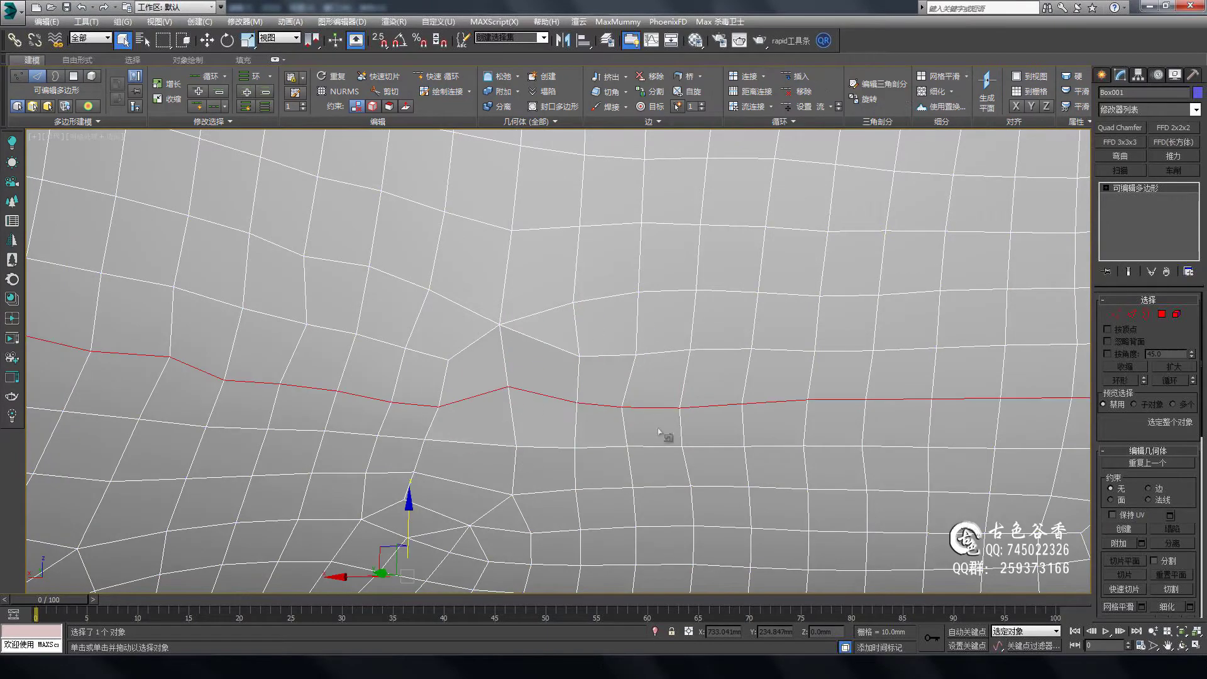
middle_click_drag(668, 437, 671, 267, "alt")
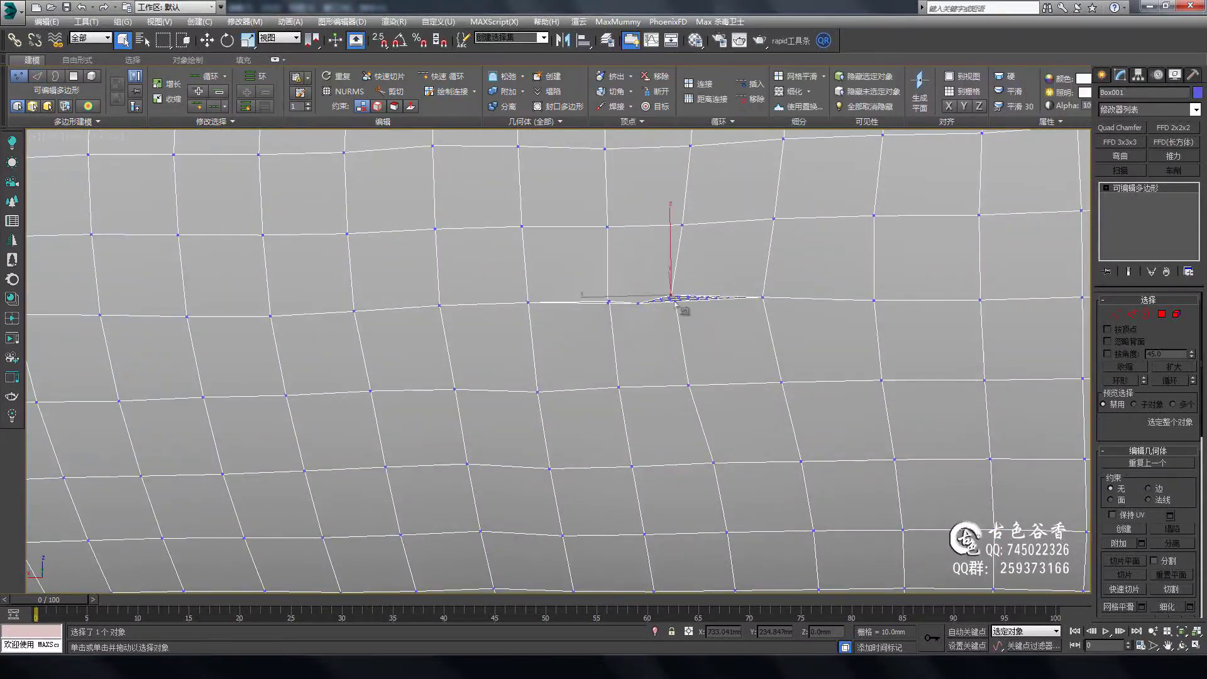
scroll(684, 310, "up", 5)
scroll(597, 323, "down", 3)
key("2")
scroll(848, 396, "down", 5)
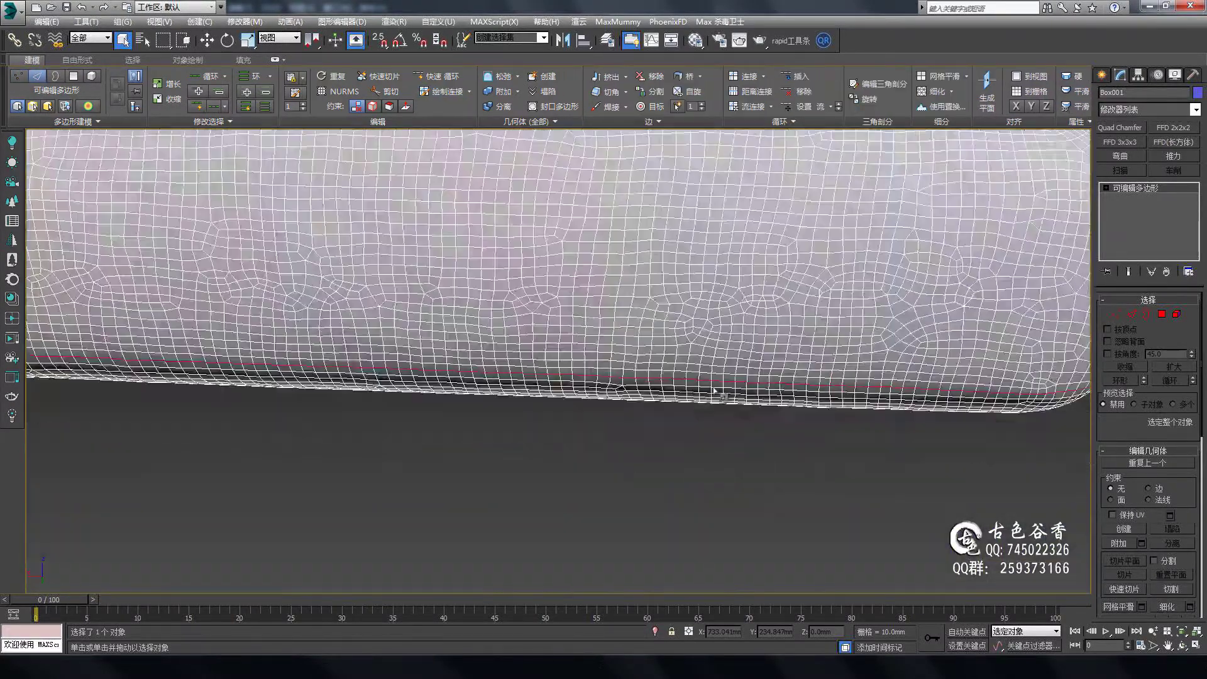
middle_click_drag(848, 396, 713, 408, "alt")
scroll(654, 397, "up", 5)
scroll(654, 398, "down", 3)
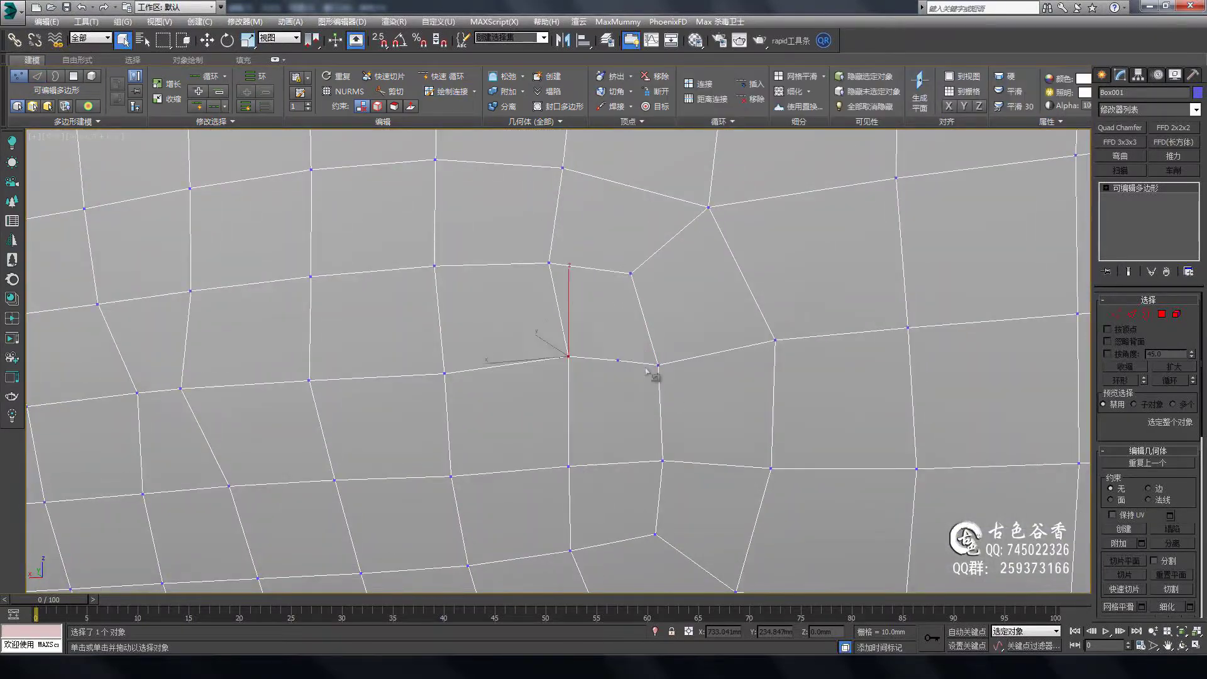
key("2")
- Select the seam edge loop, then a vertex on the seam, zooming to check it
double_click(477, 398)
middle_click_drag(477, 398, 679, 385, "alt")
scroll(638, 370, "up", 3)
key("1")
scroll(533, 373, "up", 5)
left_click(526, 363)
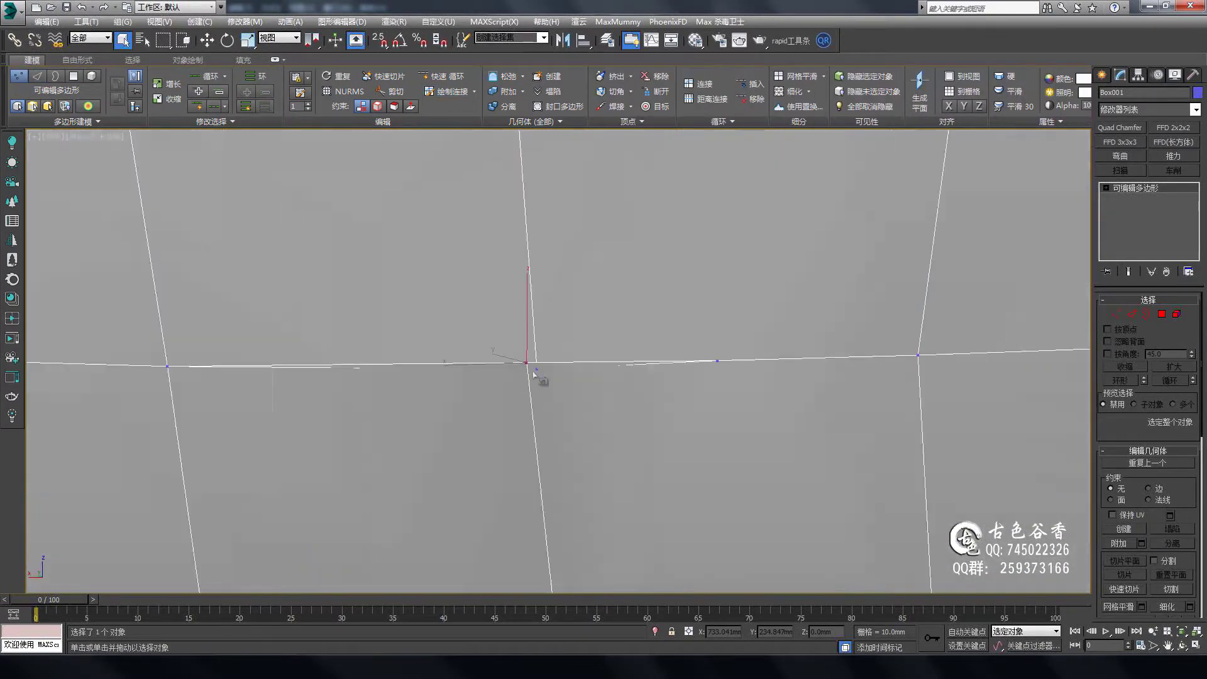
scroll(644, 349, "down", 5)
scroll(644, 349, "up", 5)
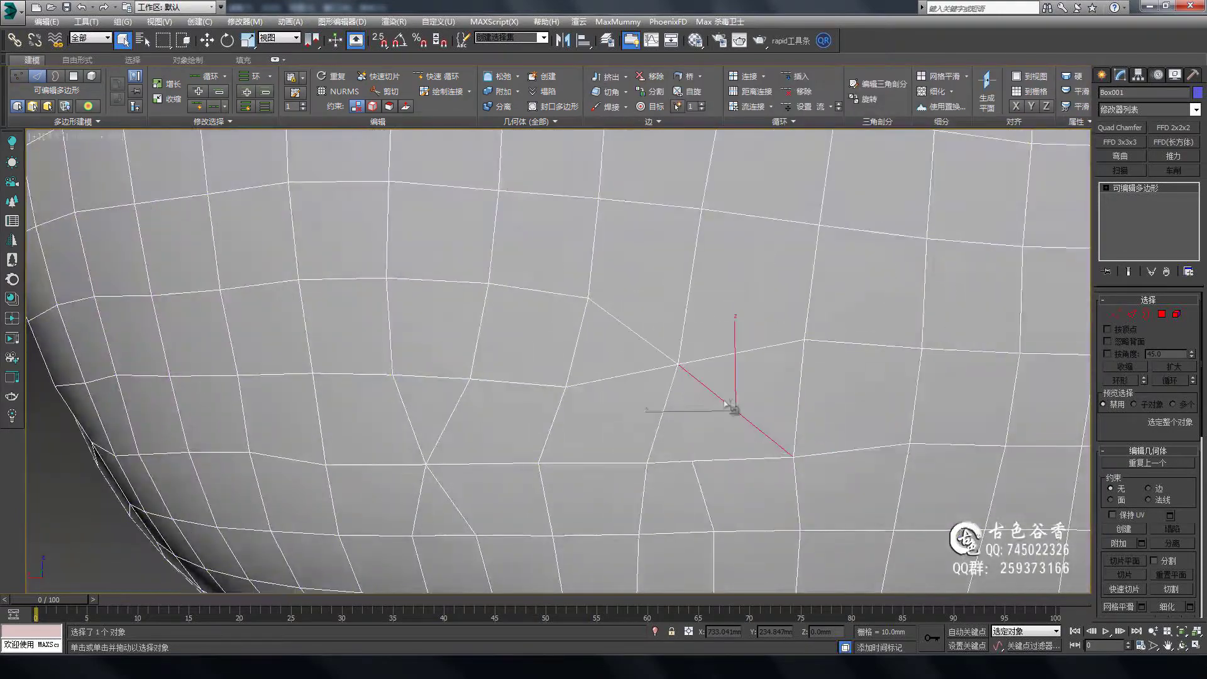
scroll(566, 314, "down", 2)
scroll(496, 352, "down", 3)
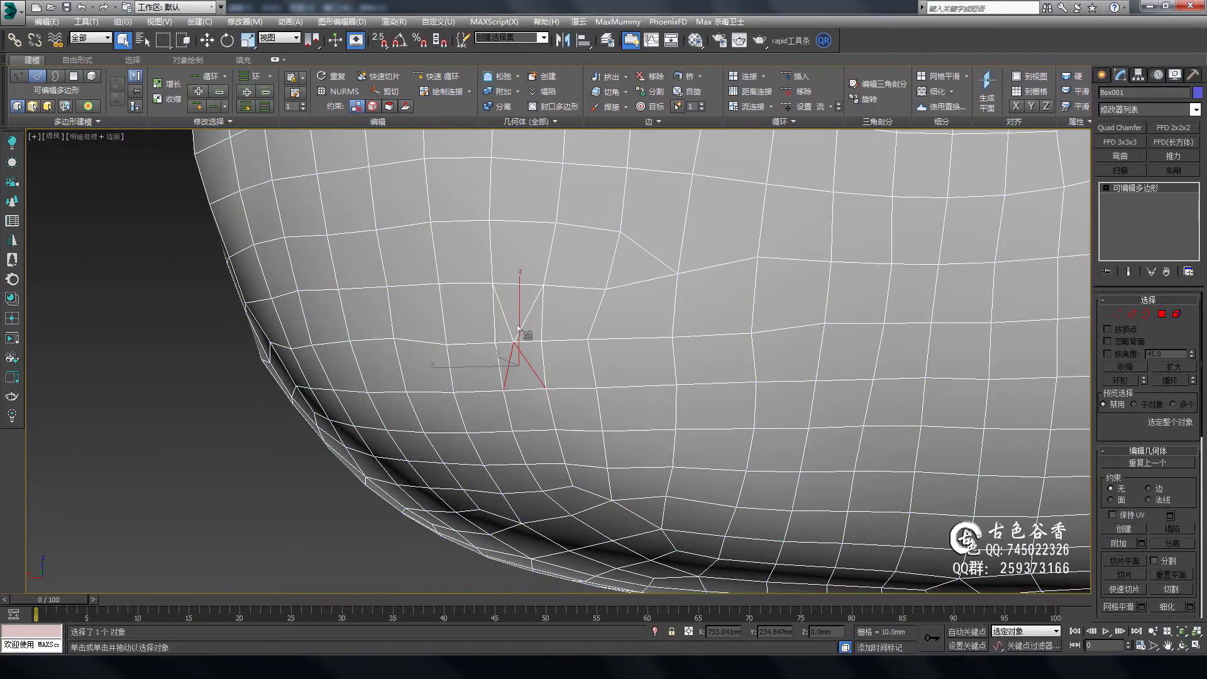
scroll(528, 345, "down", 5)
scroll(679, 371, "down", 3)
scroll(679, 372, "up", 10)
scroll(647, 389, "down", 10)
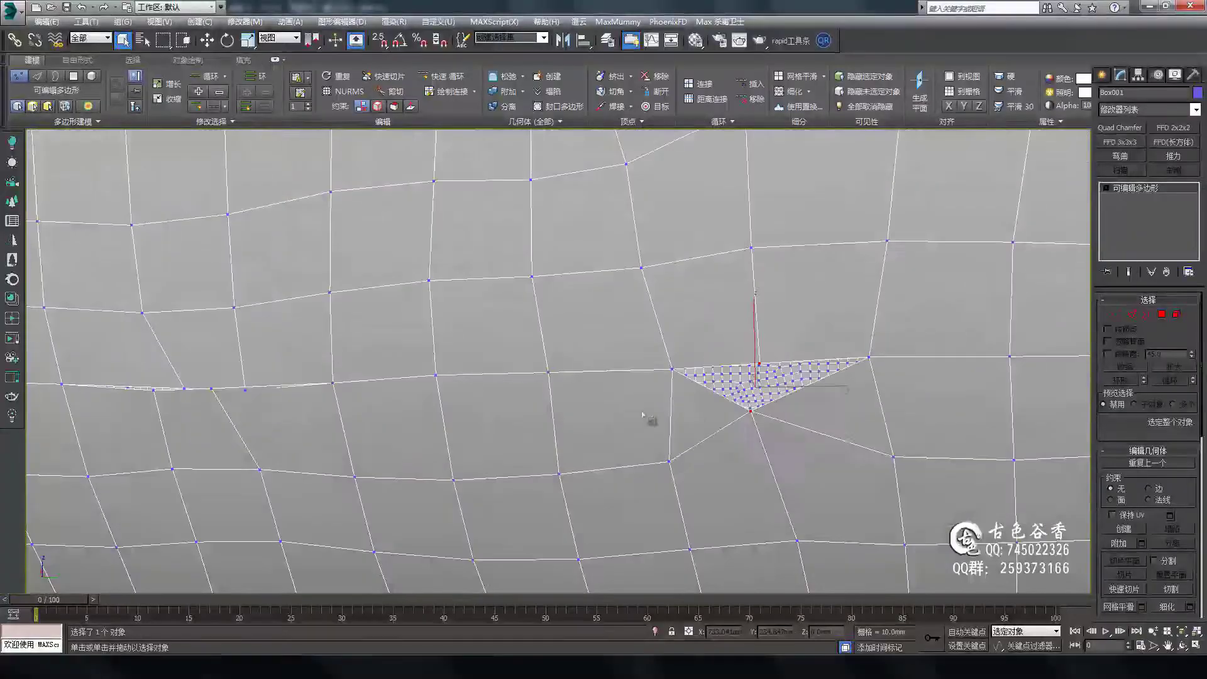
- Select the edge loop running along the seam, zooming in and out to check it
key("2")
scroll(701, 365, "up", 5)
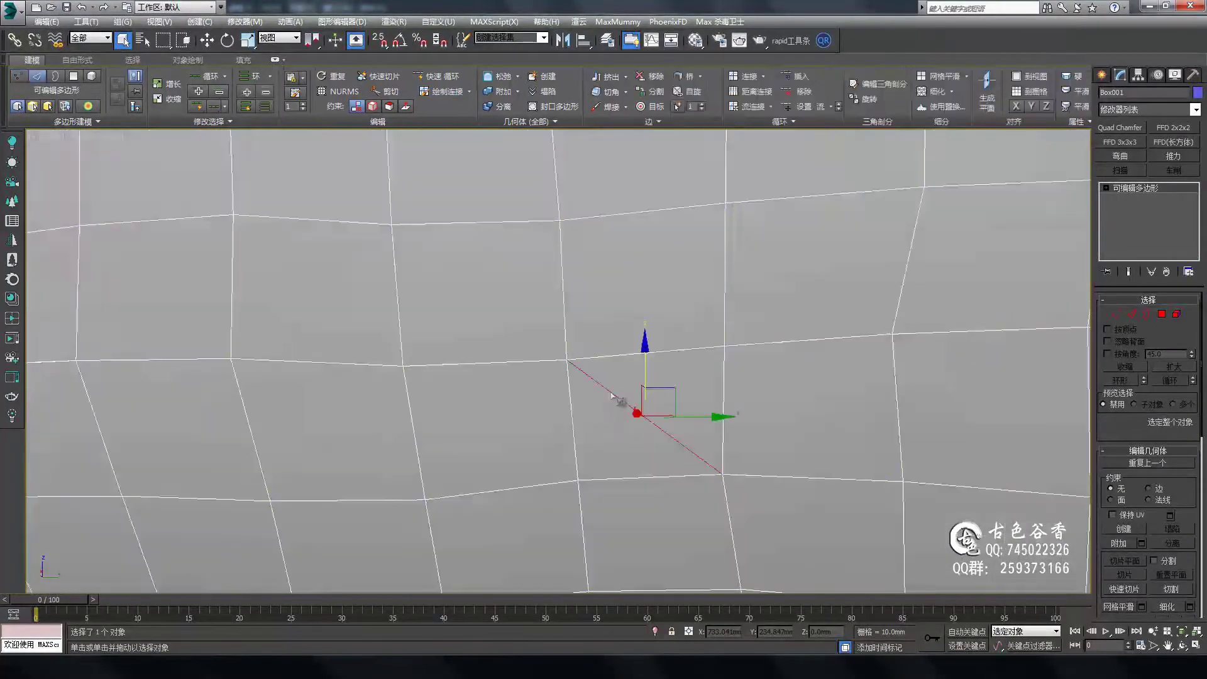
scroll(692, 377, "down", 5)
scroll(692, 383, "up", 5)
scroll(696, 386, "down", 5)
scroll(471, 404, "up", 2)
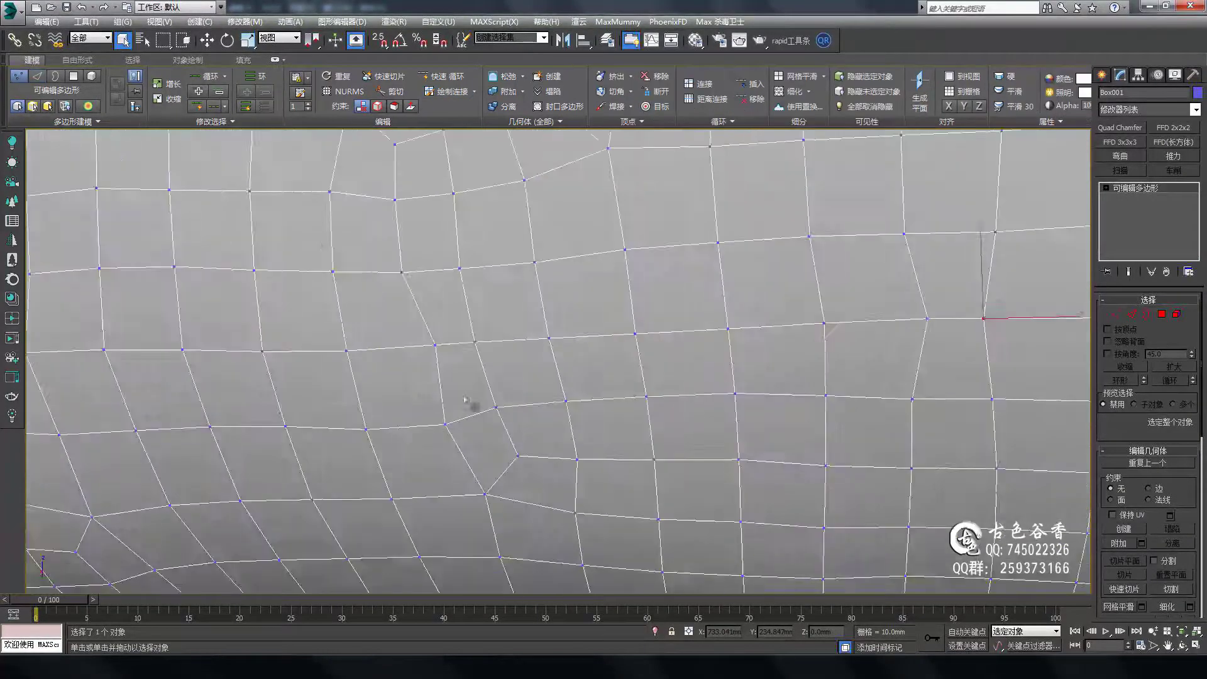
scroll(553, 350, "up", 3)
key("1")
scroll(632, 422, "down", 4)
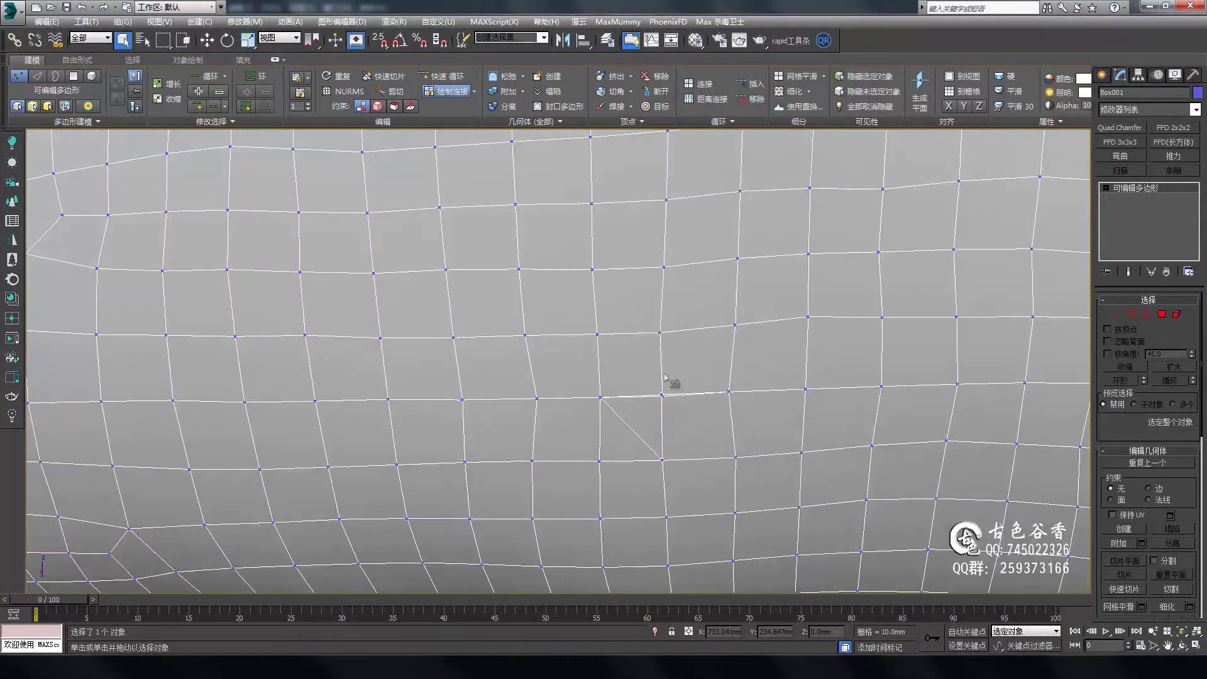
key("2")
left_click(664, 391)
scroll(663, 380, "up", 2)
scroll(680, 425, "down", 3)
key("2")
scroll(629, 431, "down", 2)
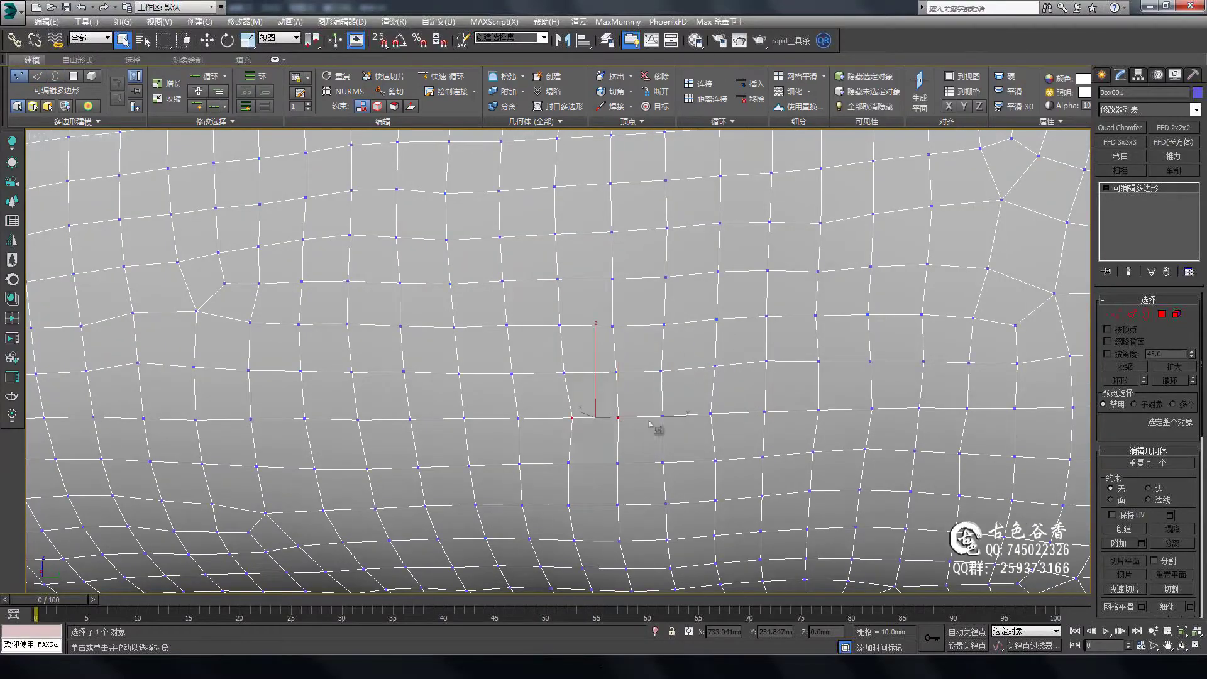
scroll(691, 430, "up", 2)
scroll(723, 424, "down", 5)
scroll(668, 430, "up", 5)
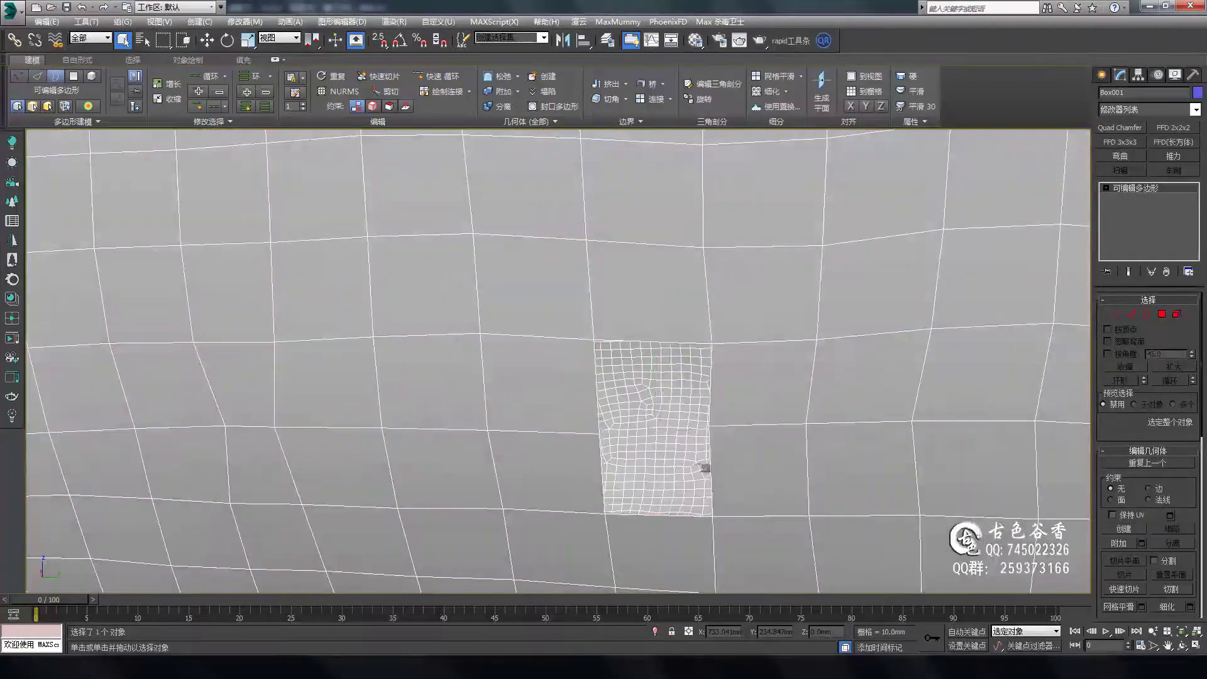
scroll(691, 440, "down", 4)
scroll(639, 425, "up", 4)
scroll(670, 410, "up", 2)
scroll(669, 410, "down", 5)
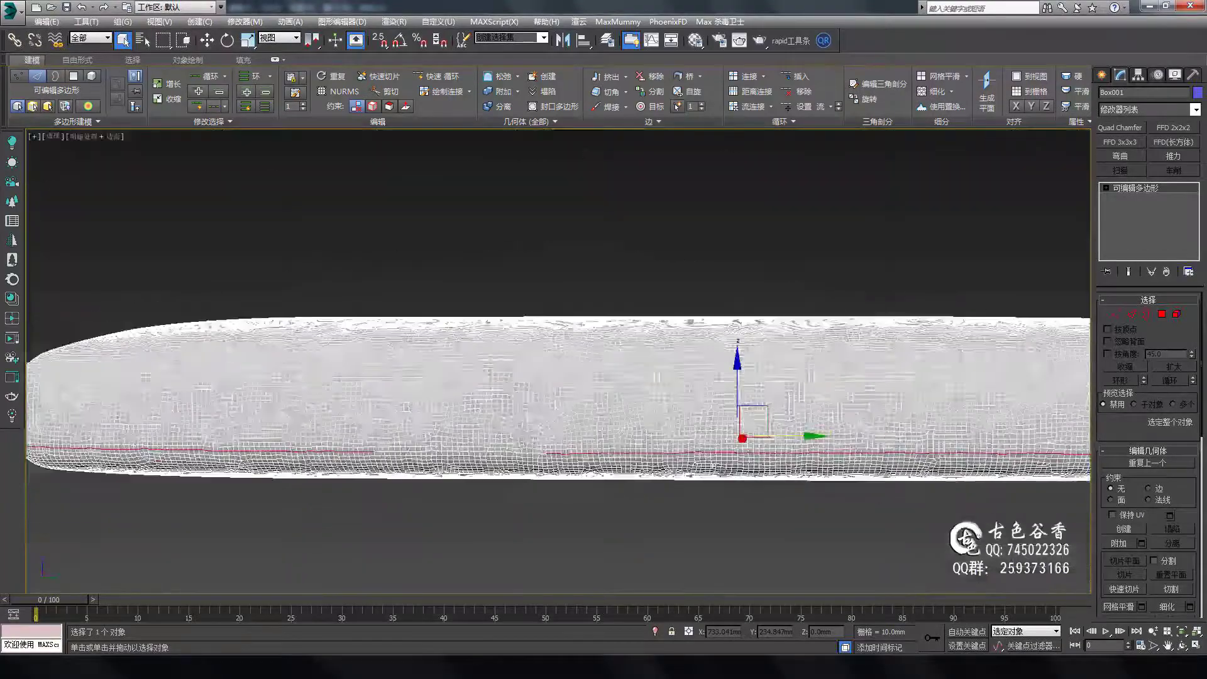
scroll(670, 414, "up", 5)
- Close the open hole by pulling its two bottom corner vertices up
key("3")
scroll(671, 417, "down", 5)
scroll(672, 421, "up", 5)
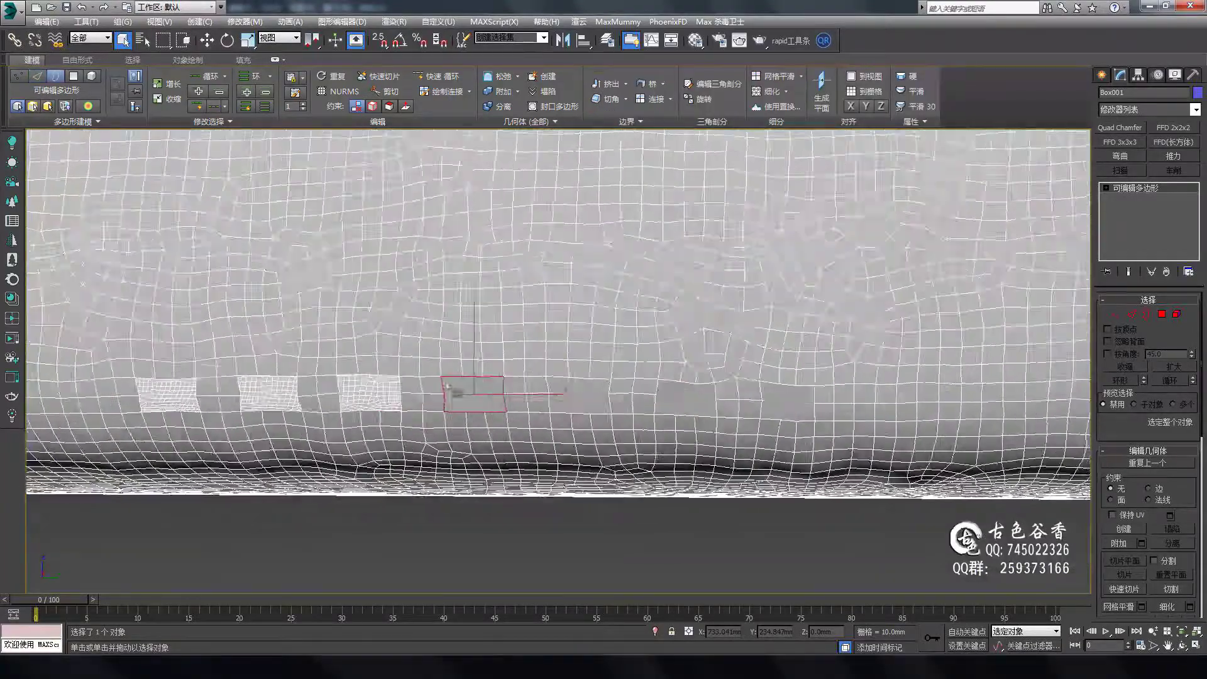
scroll(494, 376, "up", 5)
key("1")
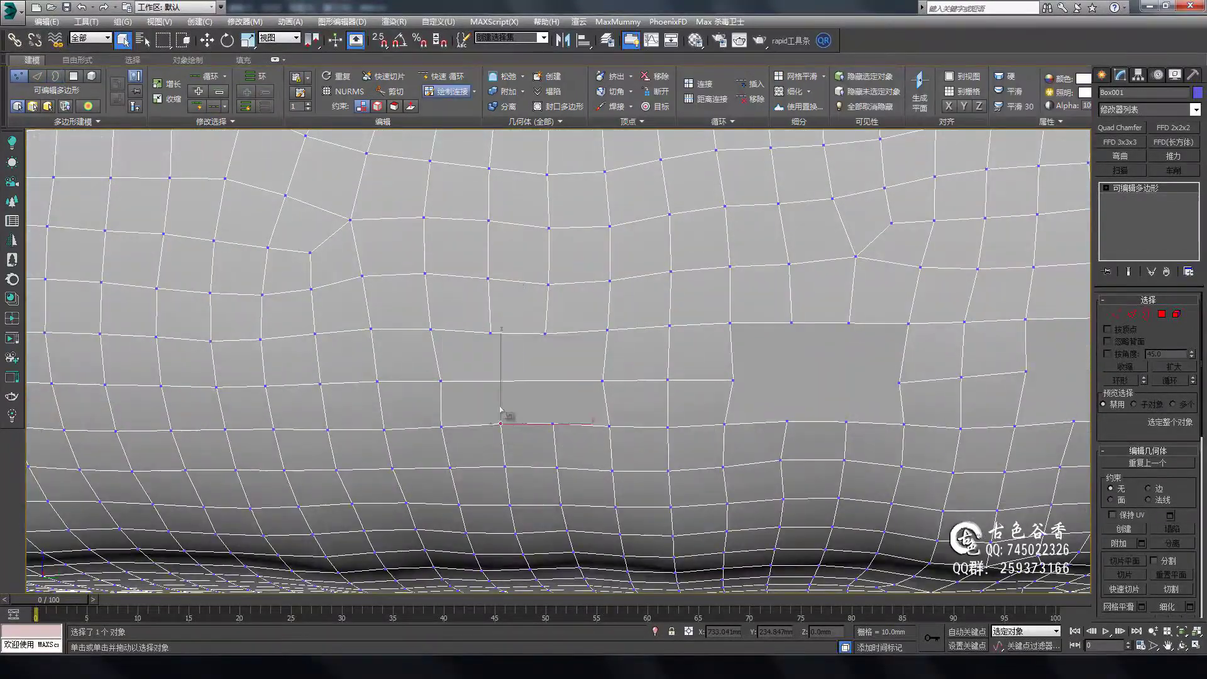
middle_click_drag(553, 396, 465, 396)
left_click_drag(628, 371, 820, 393)
mouse_move(760, 382)
middle_mouse_down("alt")
mouse_move(625, 311)
mouse_move(592, 356)
middle_mouse_up("alt")
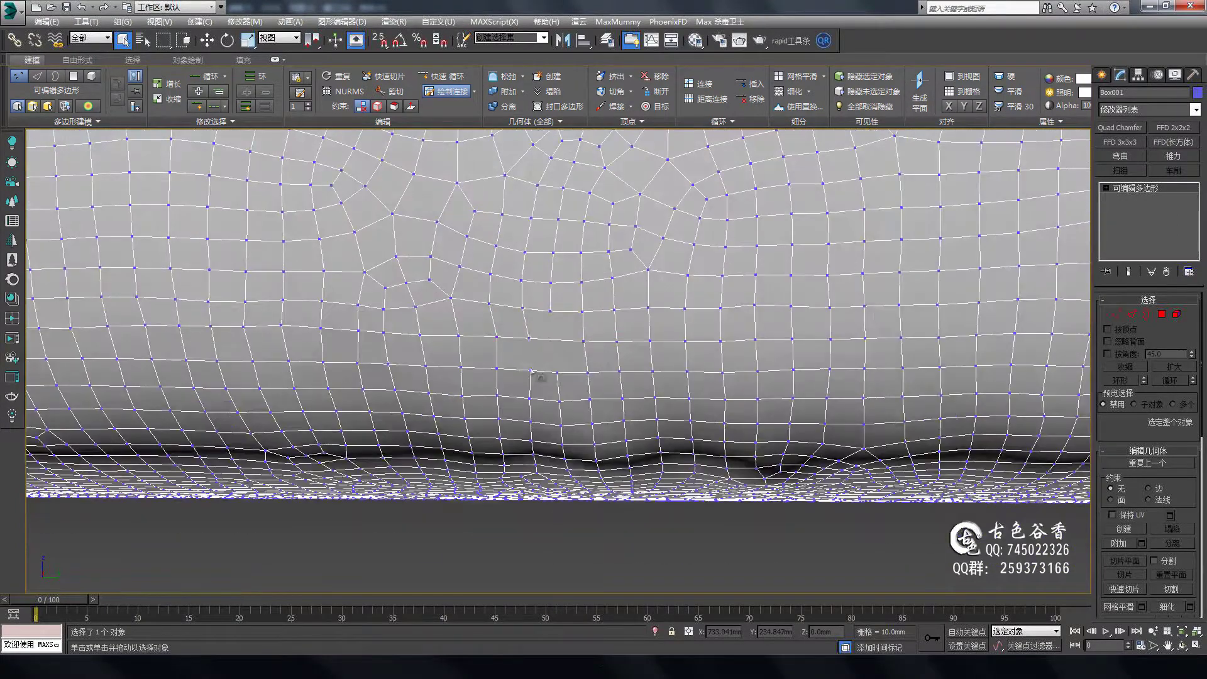
- Reselect the full seam edge loop for the 3.0mm groove extrude
scroll(531, 371, "down", 3)
key("2")
double_click(560, 334)
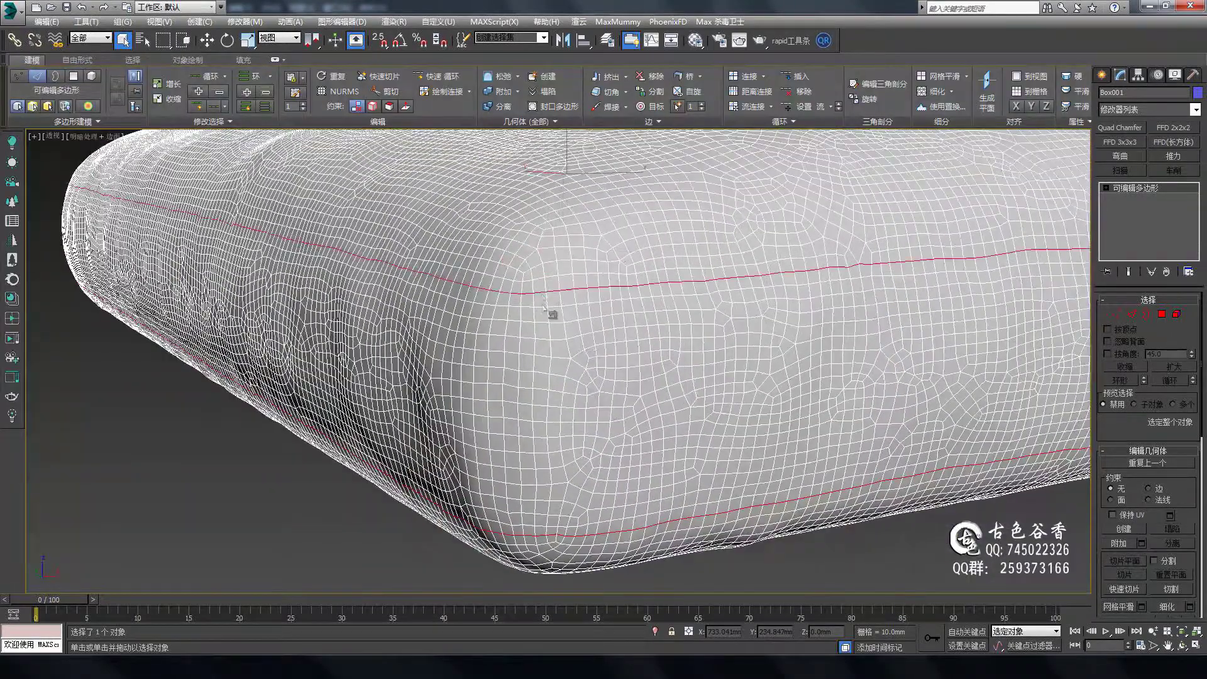
key("1")
scroll(375, 333, "up", 5)
key("2")
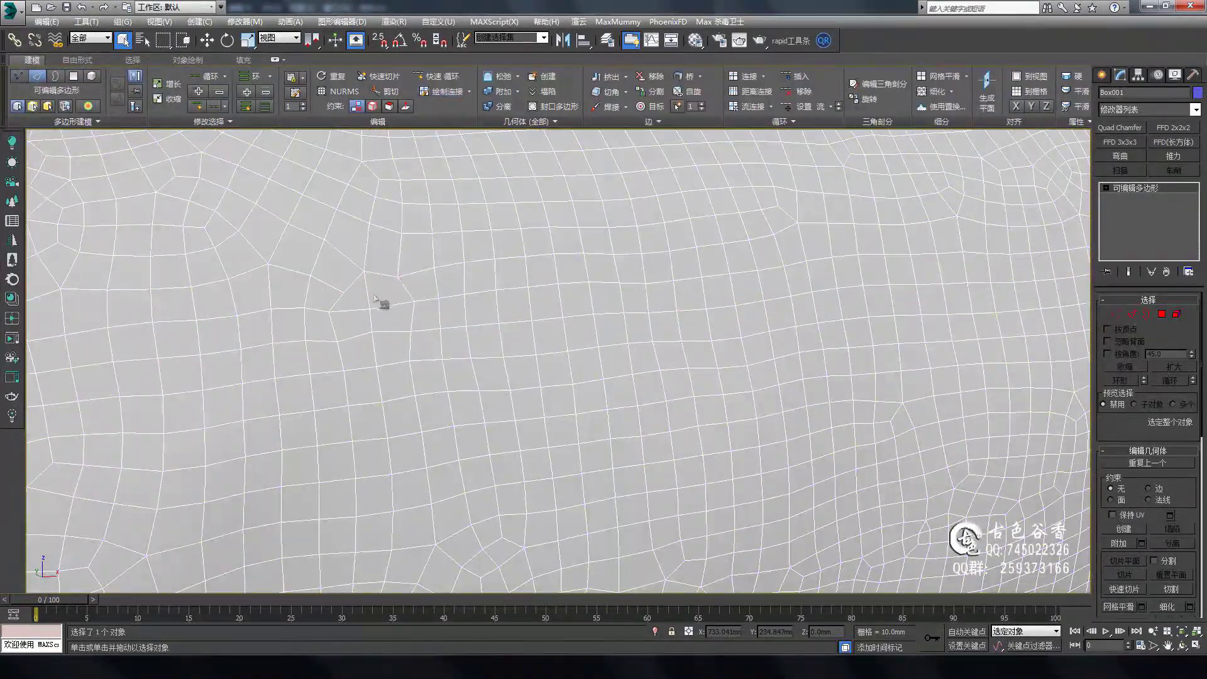
scroll(543, 388, "down", 8)
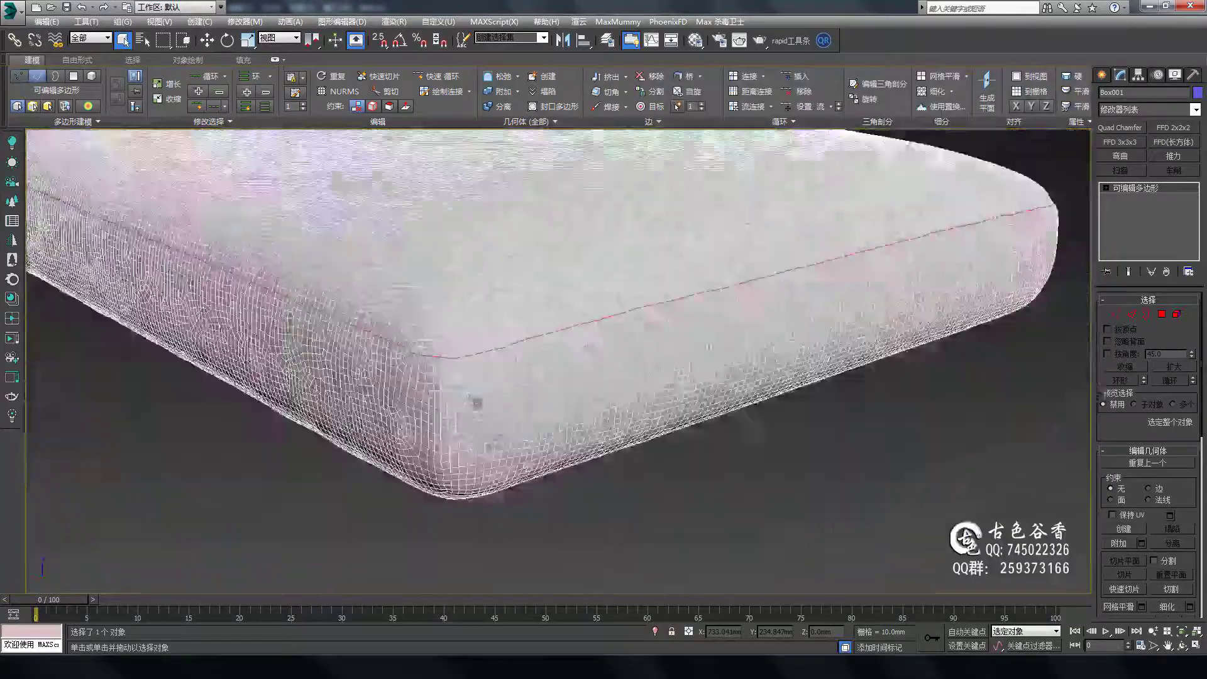
scroll(471, 397, "up", 5)
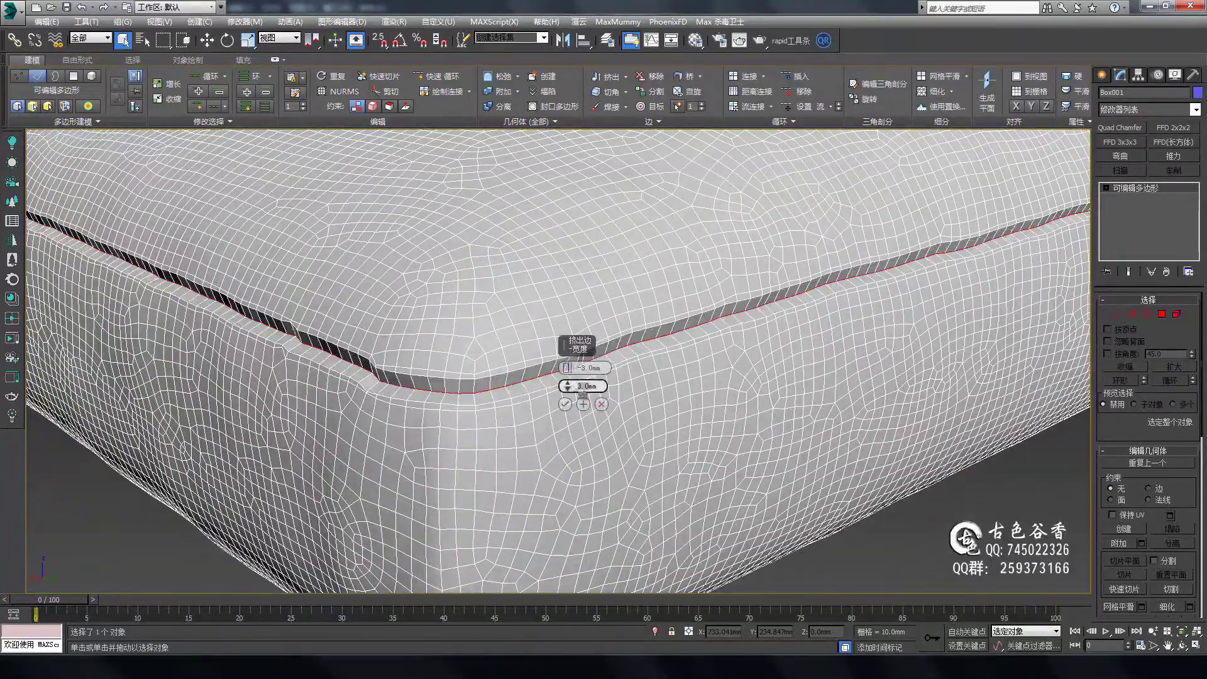
- Orbit low to inspect the cushion corner where the seam meets the piping
scroll(528, 376, "down", 2)
scroll(552, 437, "up", 4)
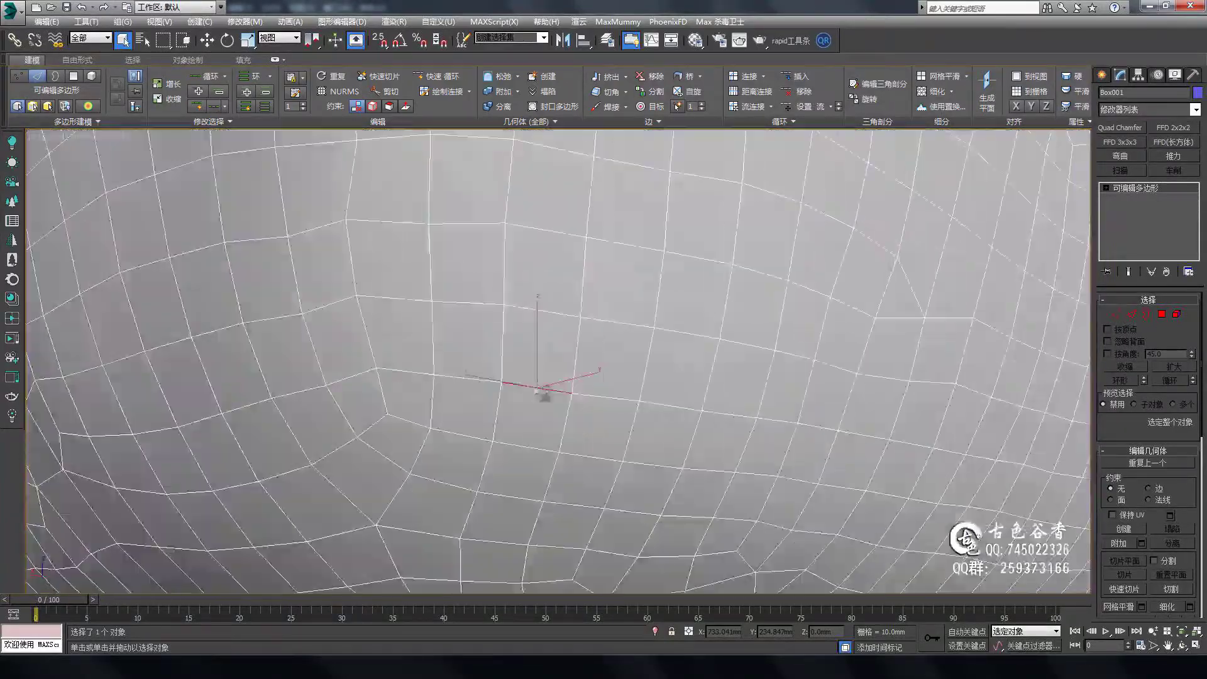
middle_click_drag(553, 437, 567, 271, "alt")
scroll(577, 363, "down", 4)
scroll(567, 271, "up", 3)
scroll(568, 272, "up", 3)
scroll(561, 267, "down", 3)
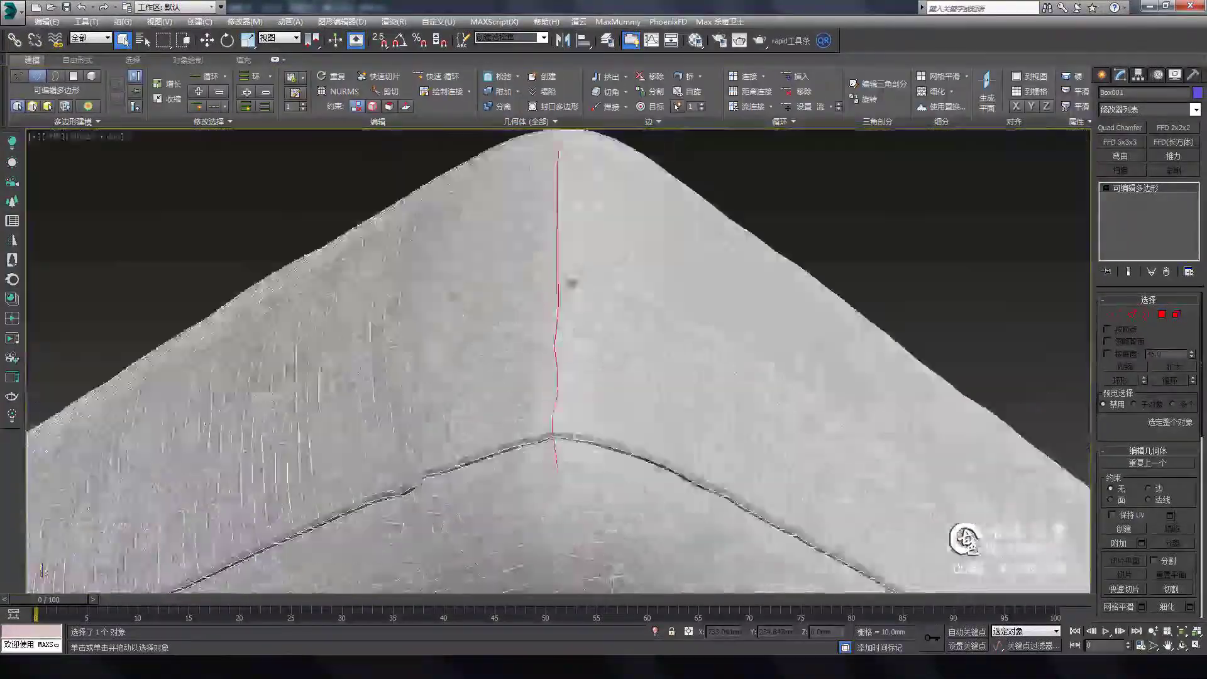
scroll(555, 291, "up", 2)
scroll(553, 440, "up", 2)
scroll(553, 442, "up", 3)
scroll(553, 440, "down", 4)
key("1")
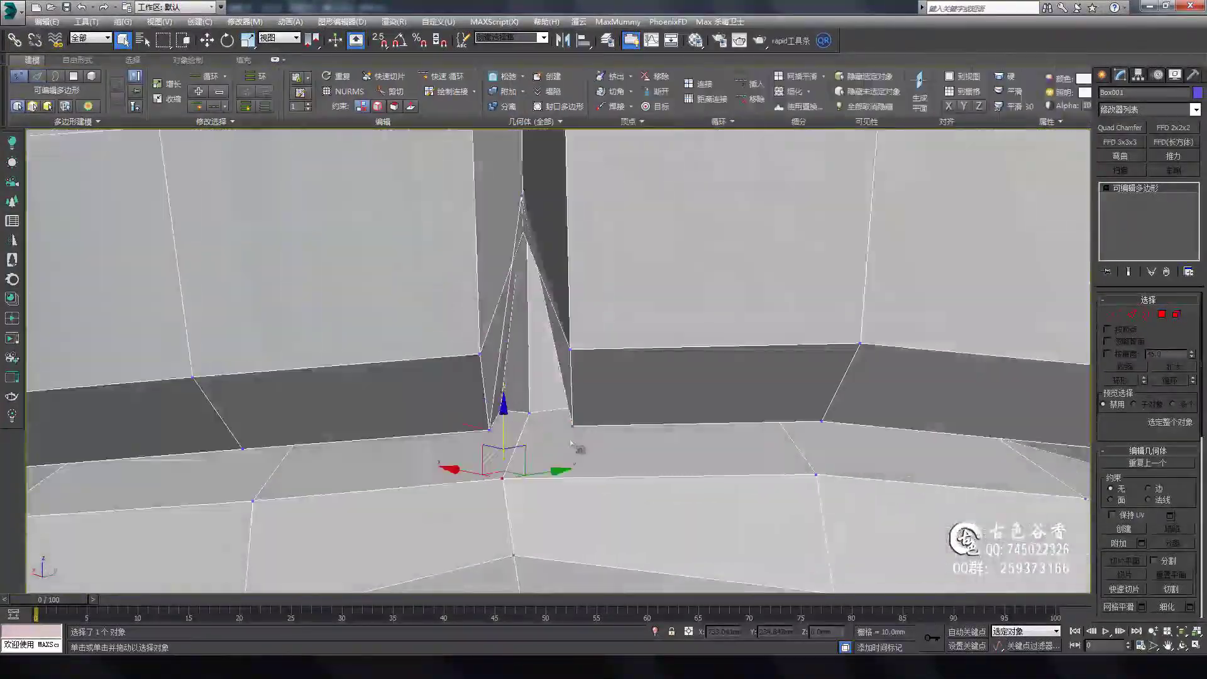
mouse_move(511, 463)
middle_mouse_down("alt")
mouse_move(531, 323)
mouse_move(550, 346)
mouse_move(503, 333)
mouse_move(589, 374)
mouse_move(610, 268)
middle_mouse_up("alt")
- Chamfer the corner seam edges, switching between vertex and edge levels to check them
key("2")
key("1")
key("2")
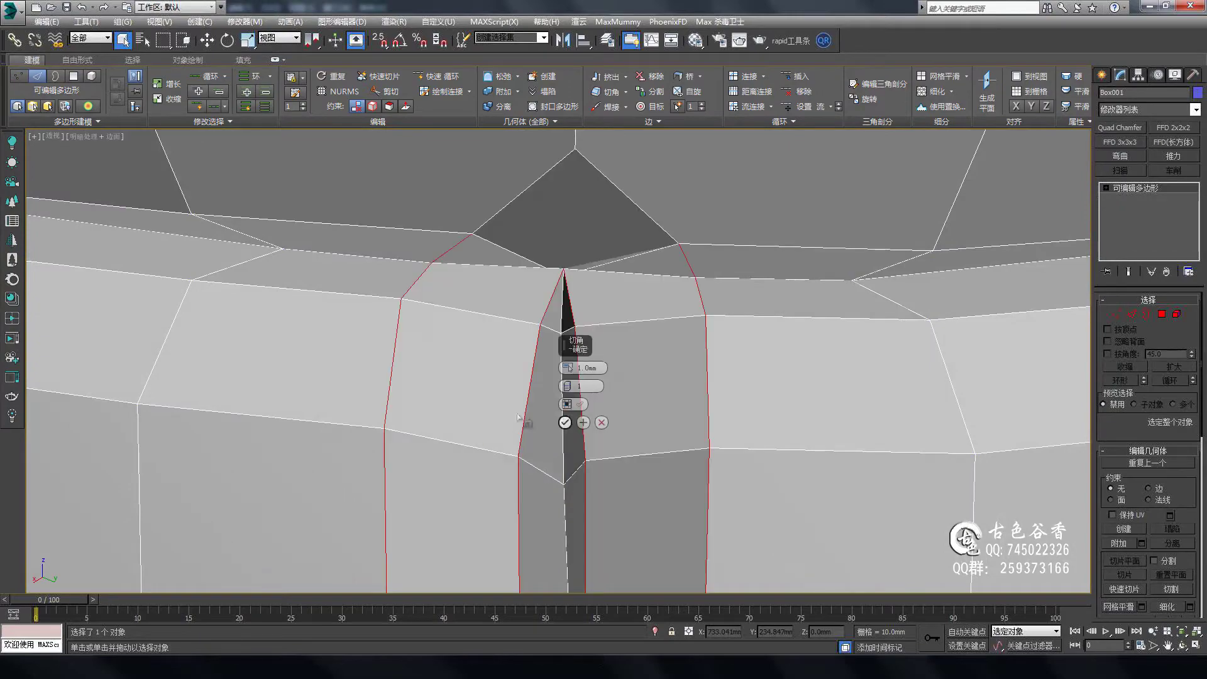
left_click(564, 422)
mouse_move(564, 422)
middle_mouse_down("alt")
mouse_move(547, 281)
mouse_move(479, 310)
mouse_move(482, 245)
middle_mouse_up("alt")
key("1")
key("2")
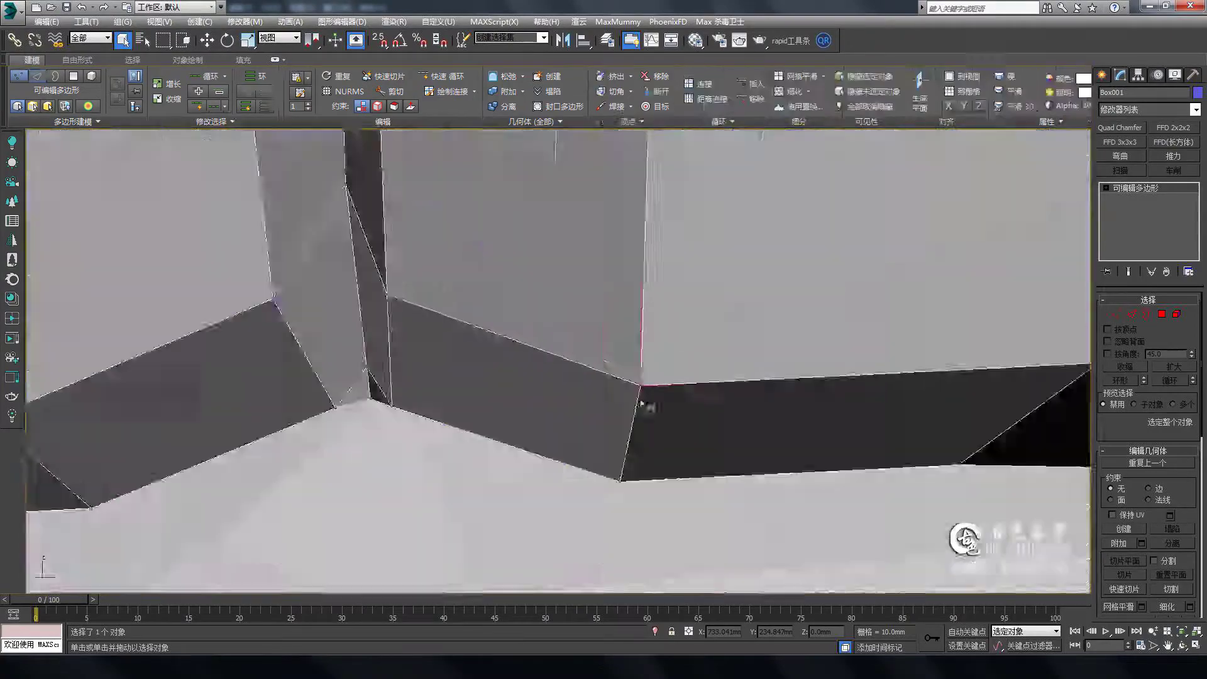
key("1")
key("2")
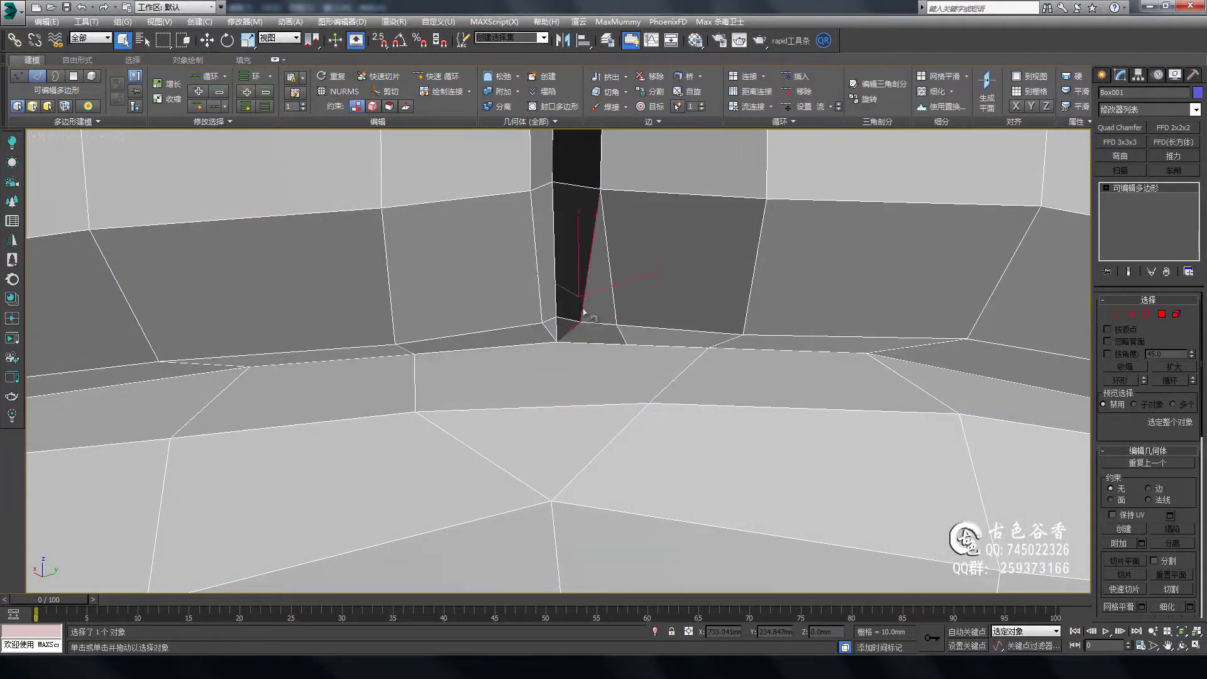
key("1")
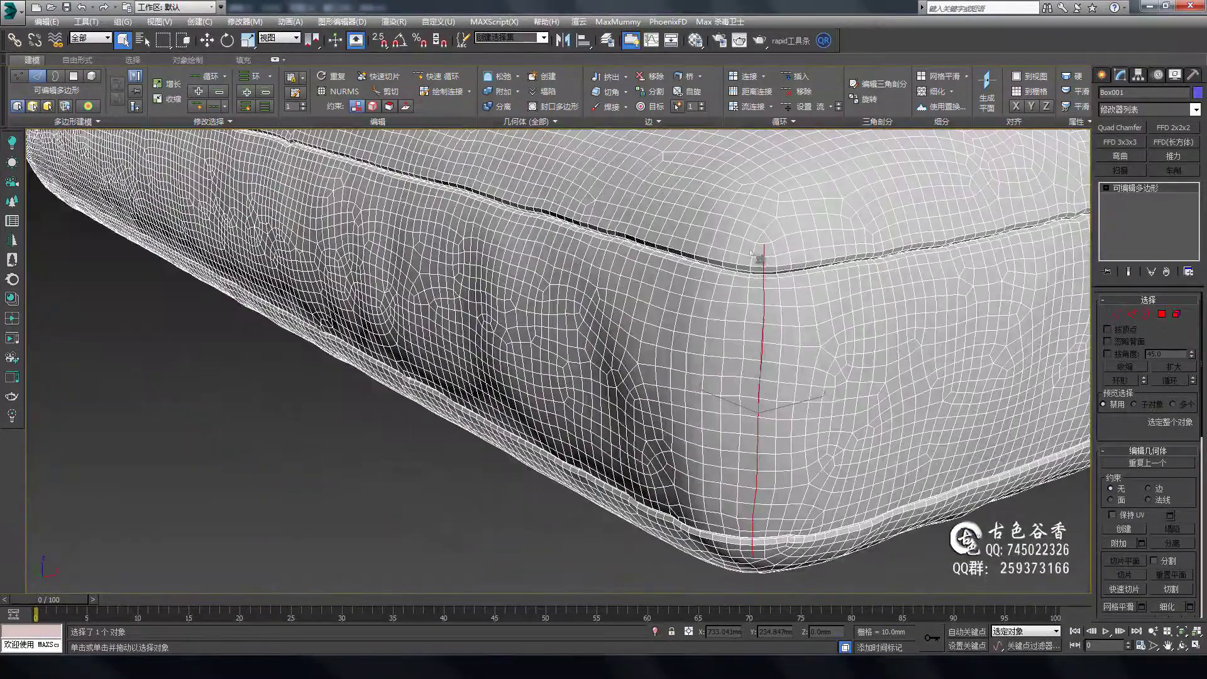
- Enter Vertex mode at the vertical corner seam and inspect the gap below the piping
scroll(655, 427, "up", 5)
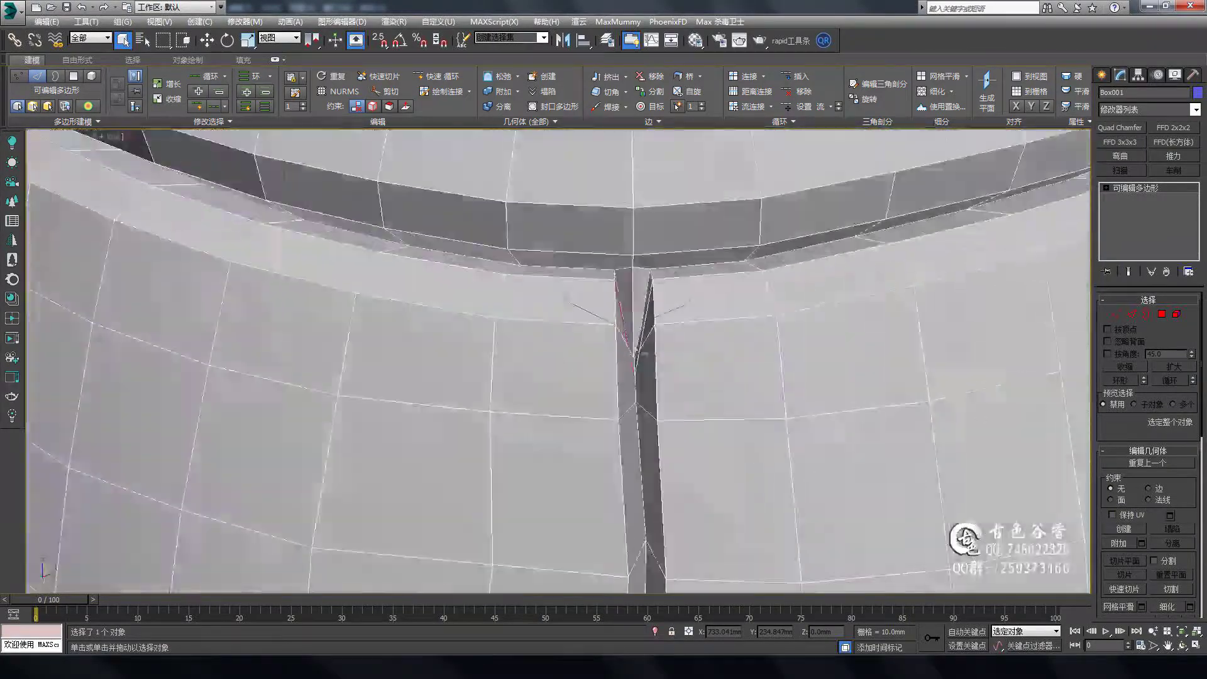
mouse_move(624, 343)
middle_mouse_down("alt")
mouse_move(659, 275)
mouse_move(630, 416)
middle_mouse_up("alt")
key("1")
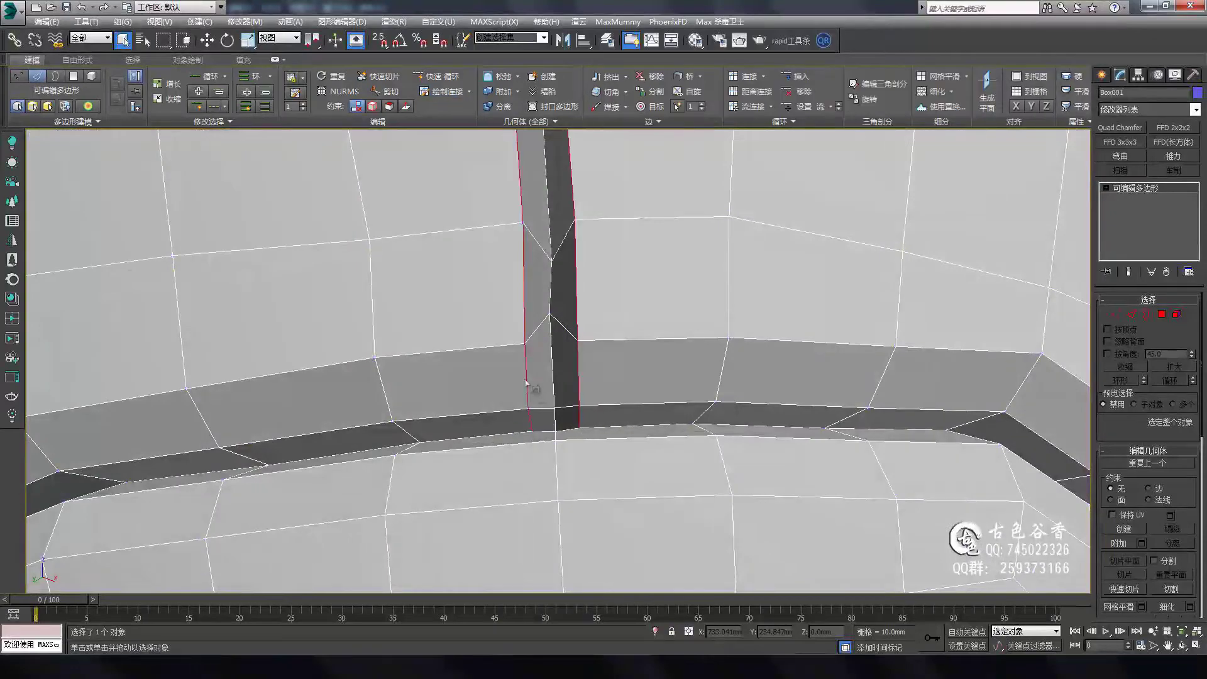
scroll(585, 359, "down", 5)
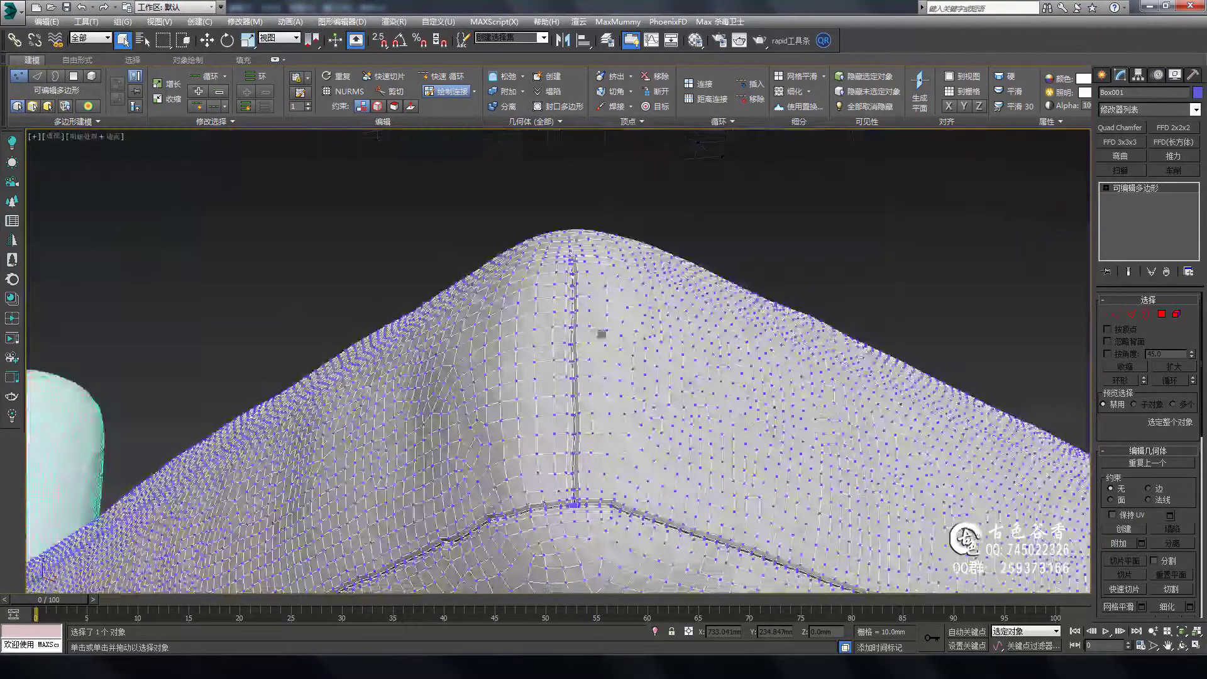
middle_click_drag(603, 331, 609, 345, "alt")
scroll(608, 345, "up", 5)
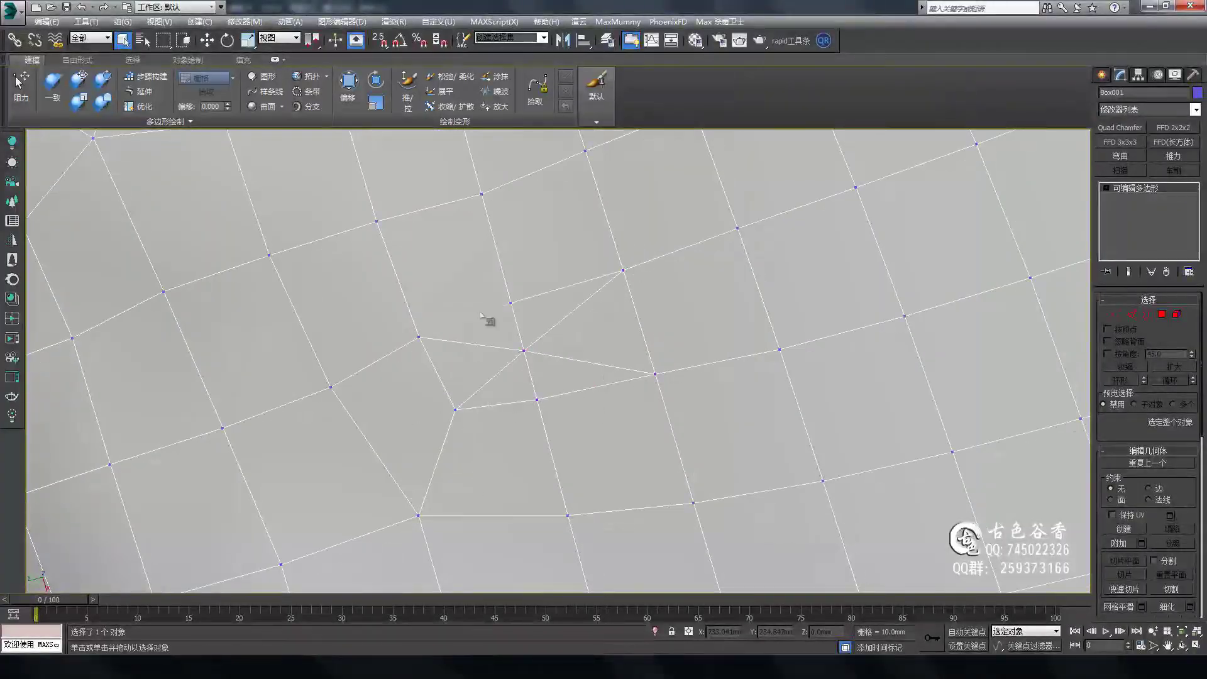
- Inspect the cushion mesh for stray vertices, checking its rounded corner and broad top face
scroll(482, 316, "down", 2)
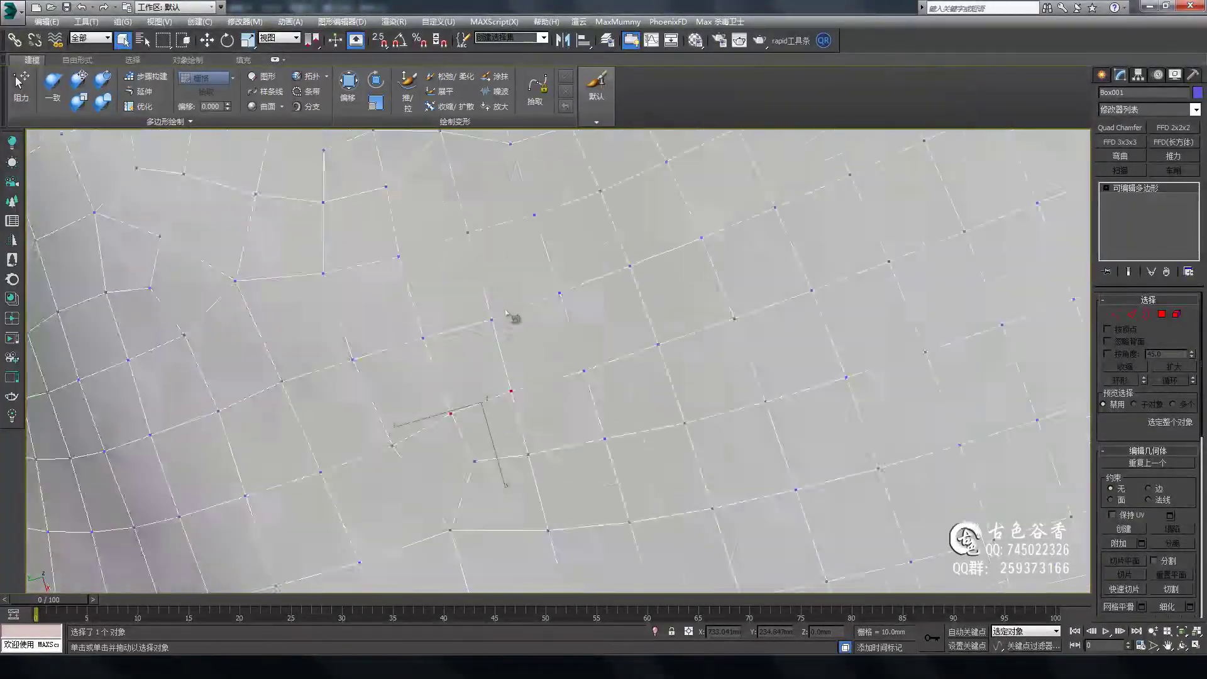
scroll(509, 318, "down", 2)
scroll(444, 305, "down", 2)
scroll(495, 386, "down", 2)
scroll(494, 385, "up", 3)
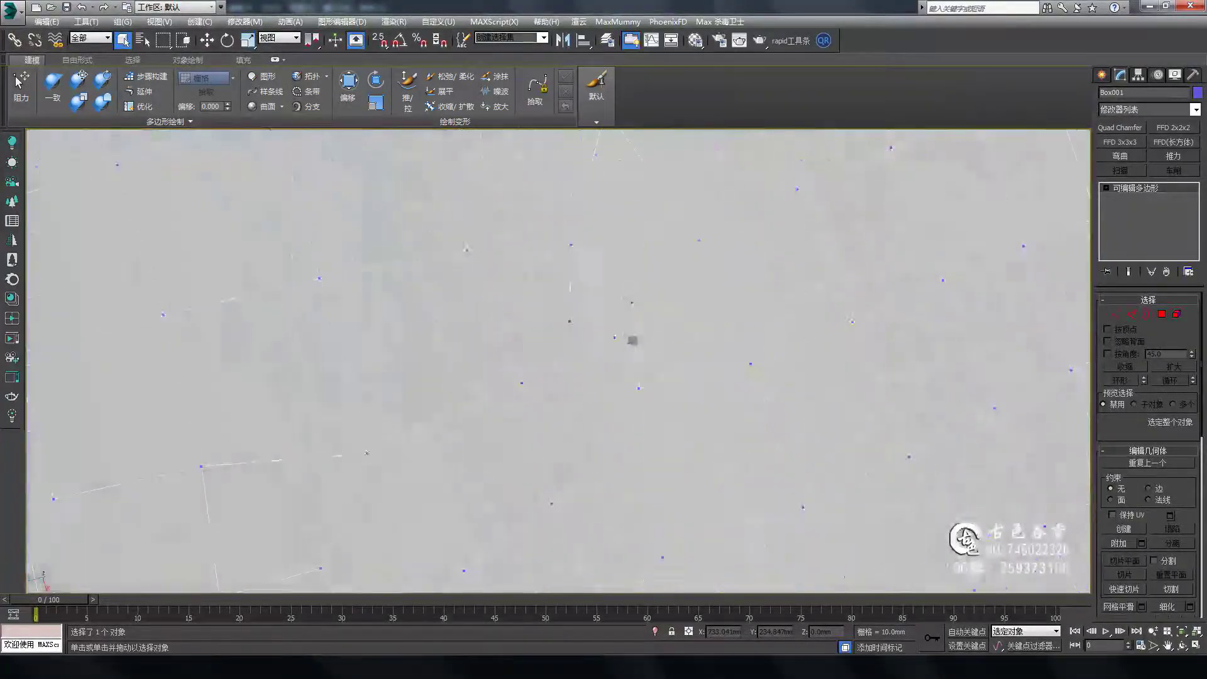
scroll(557, 345, "down", 3)
scroll(507, 280, "up", 2)
scroll(514, 362, "up", 1)
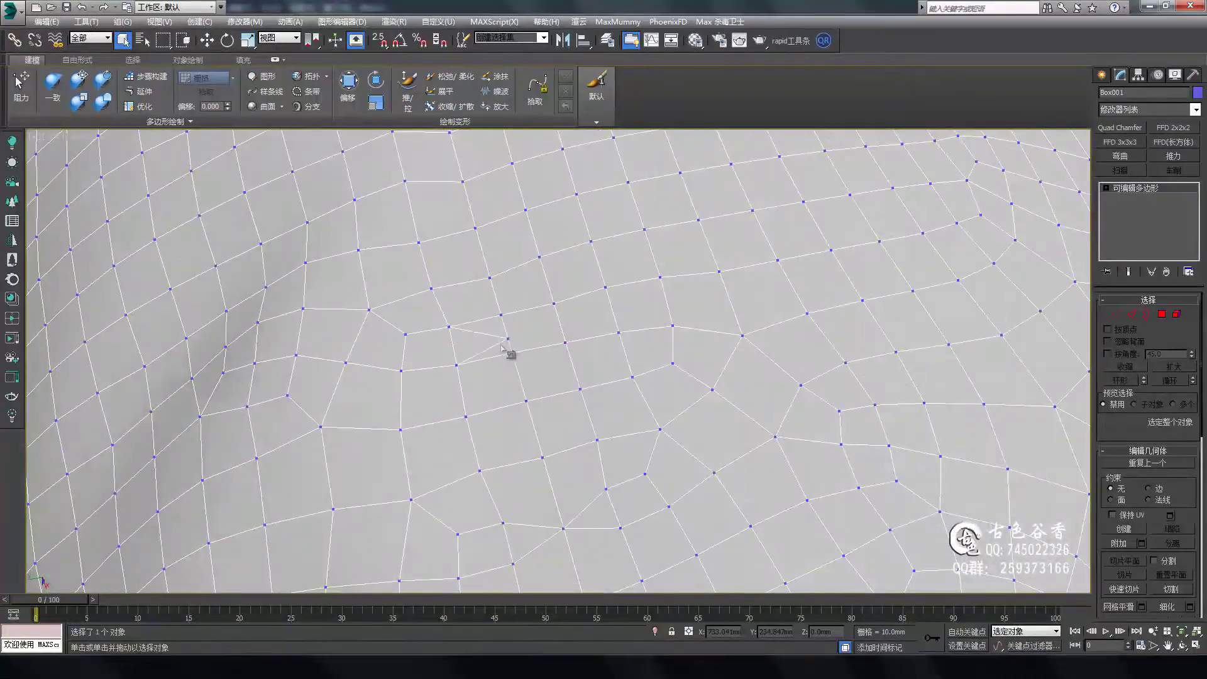
scroll(507, 348, "down", 2)
scroll(463, 373, "up", 2)
scroll(591, 438, "down", 2)
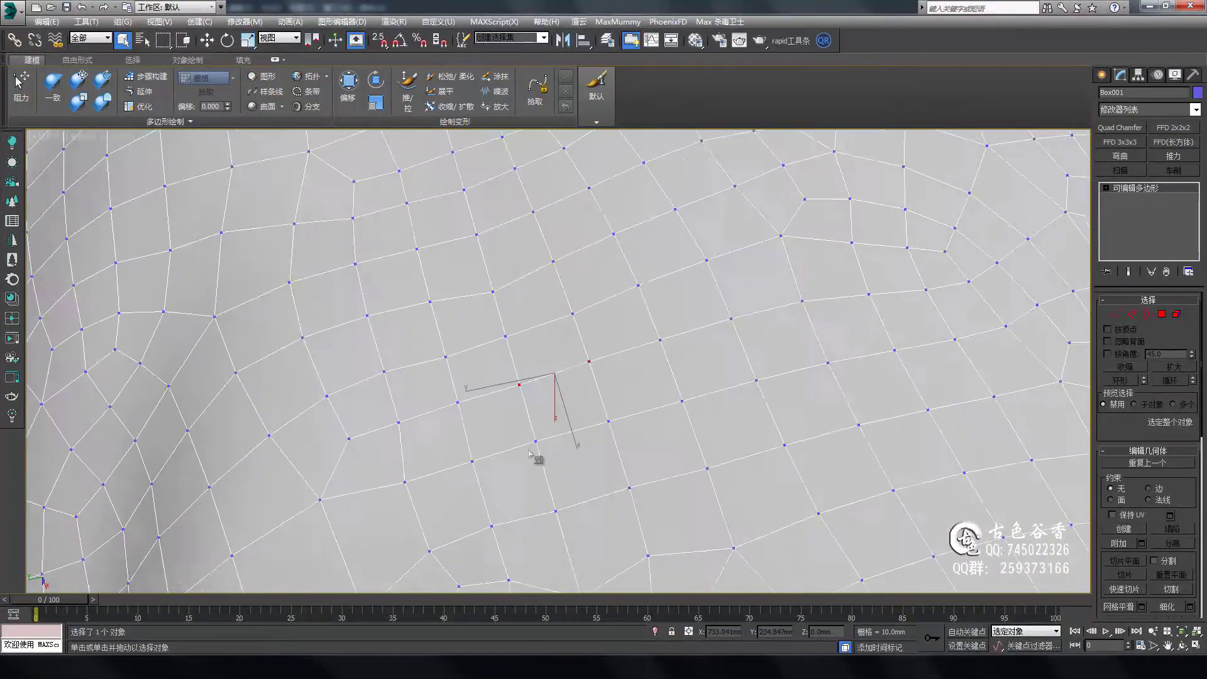
scroll(641, 444, "up", 3)
scroll(569, 401, "down", 4)
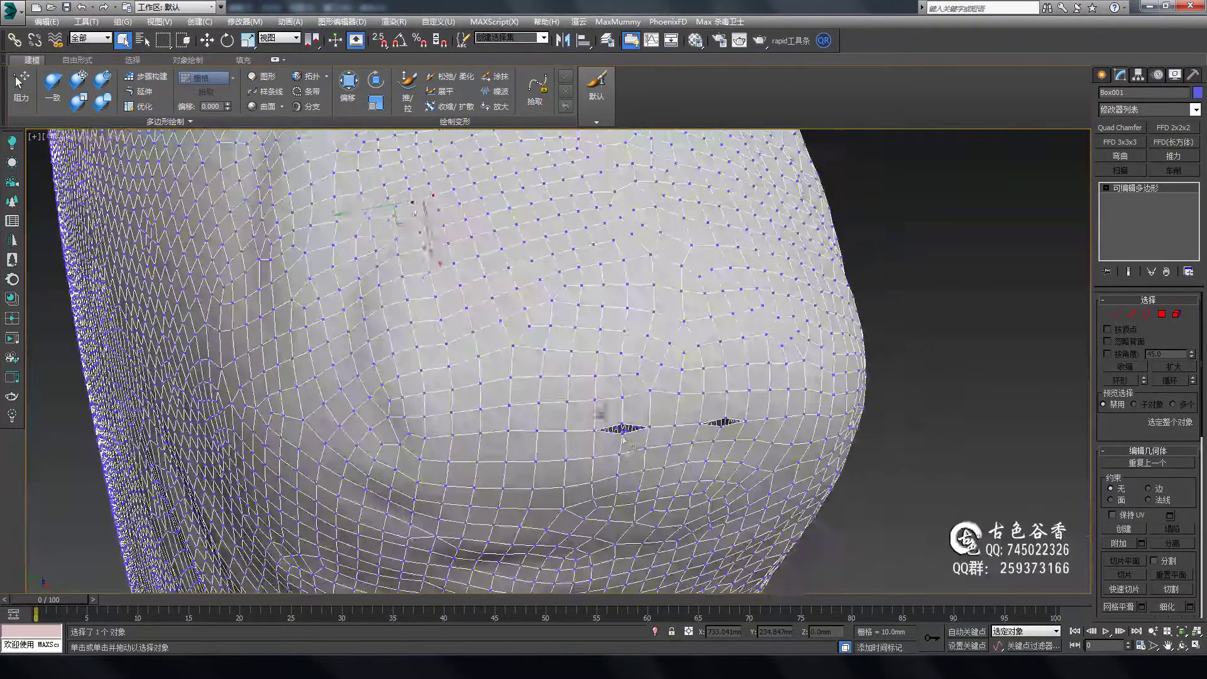
scroll(722, 443, "up", 5)
scroll(642, 328, "down", 2)
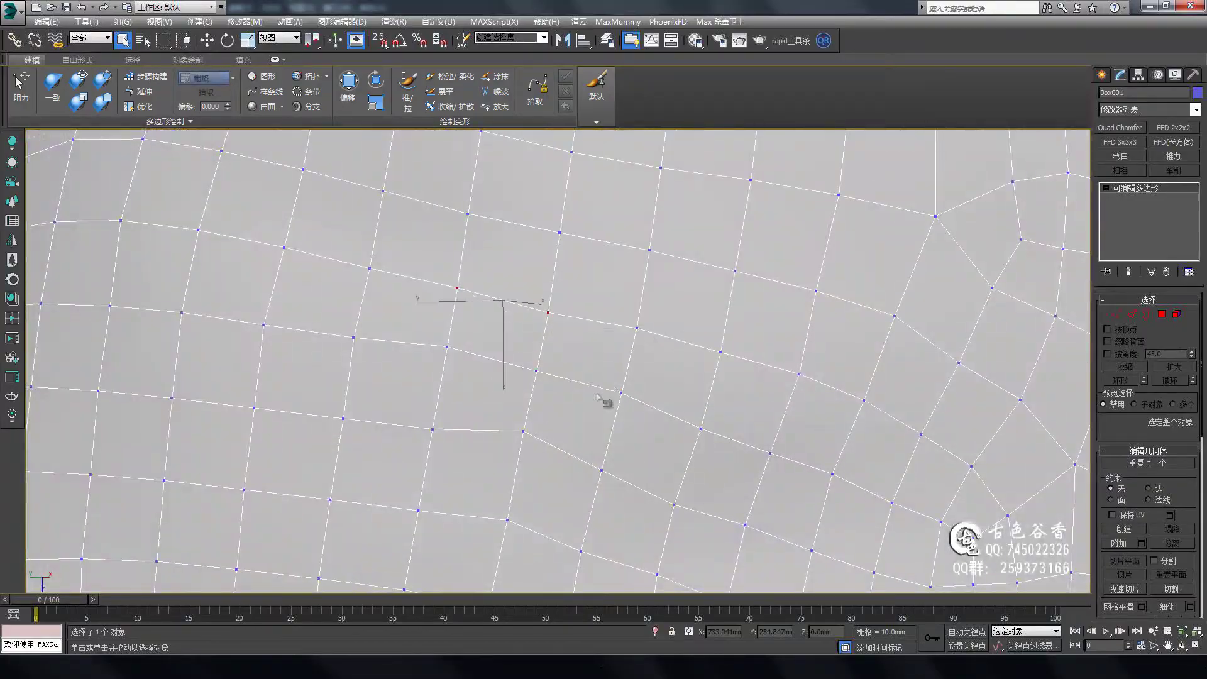
scroll(603, 400, "down", 4)
scroll(471, 337, "up", 3)
scroll(471, 277, "down", 5)
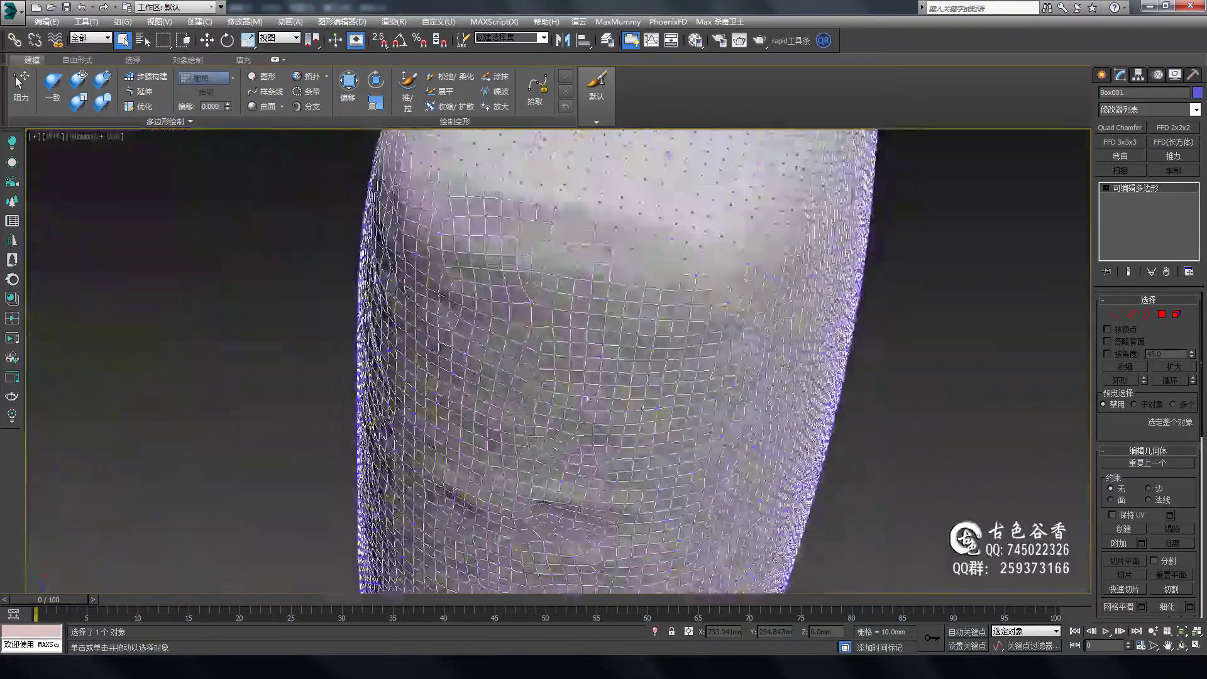
scroll(587, 400, "down", 2)
scroll(540, 378, "down", 3)
scroll(506, 345, "up", 4)
scroll(493, 431, "up", 3)
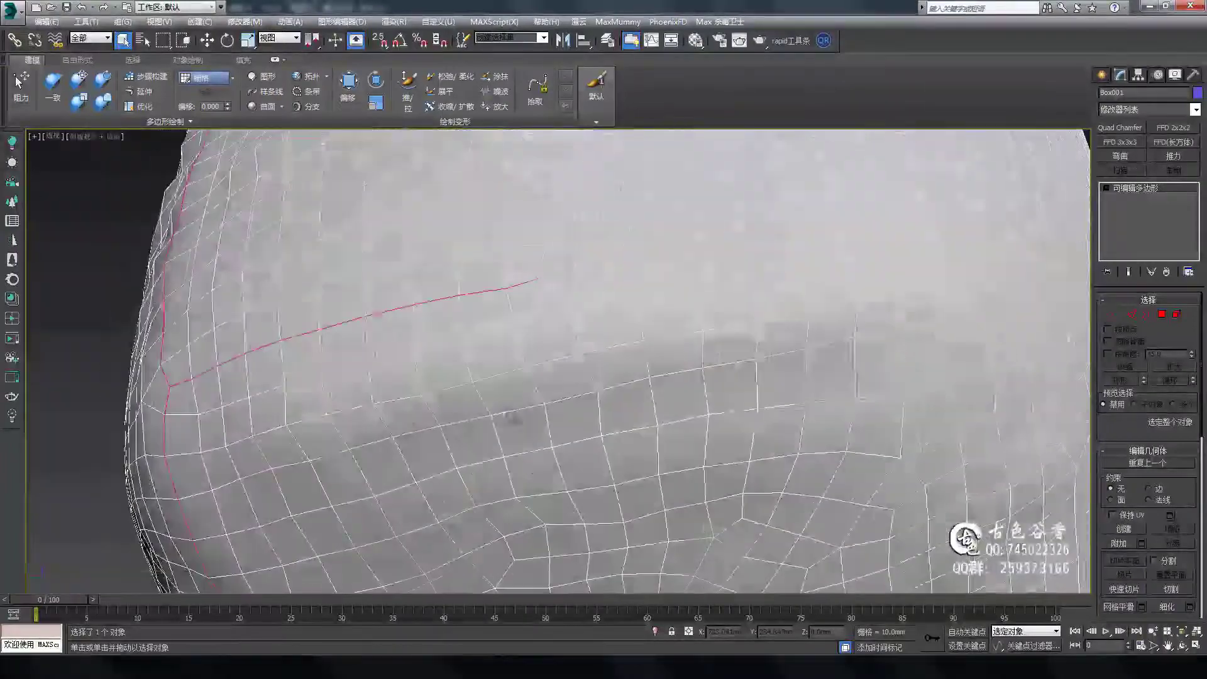
scroll(509, 416, "down", 2)
scroll(751, 445, "down", 5)
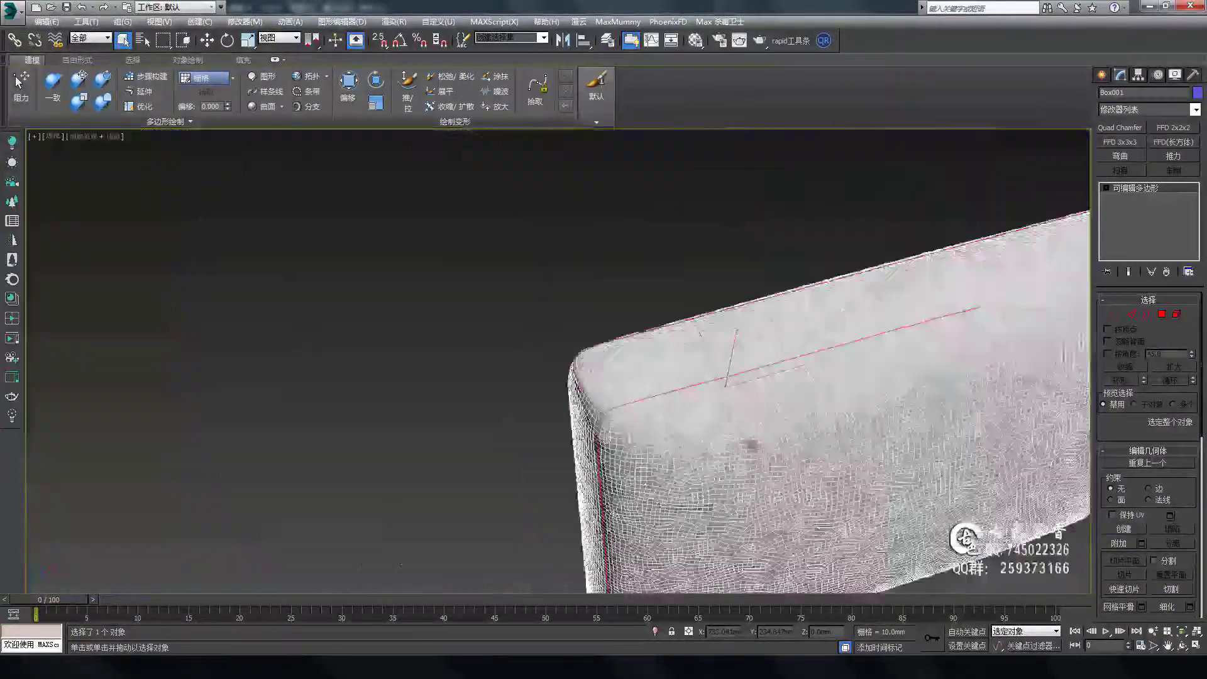
middle_click_drag(565, 364, 641, 339, "alt")
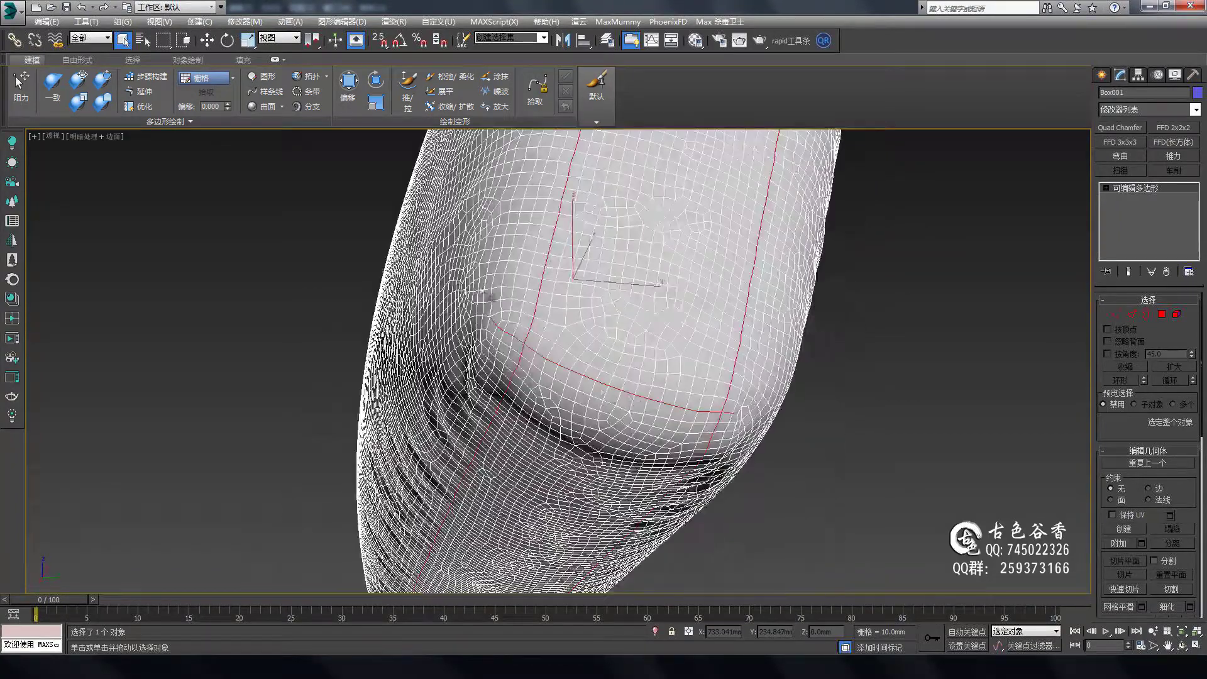
middle_click_drag(566, 365, 616, 340, "alt")
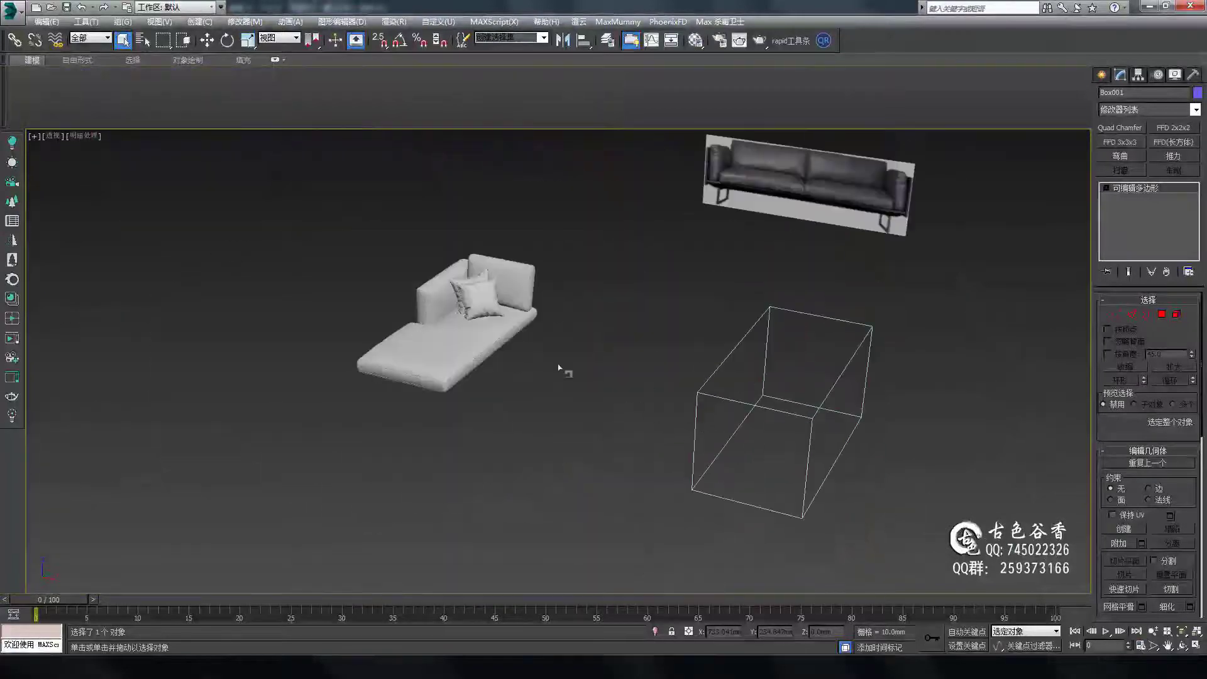
- Zoom in closer on the seat cushion's surface
scroll(614, 377, "up", 5)
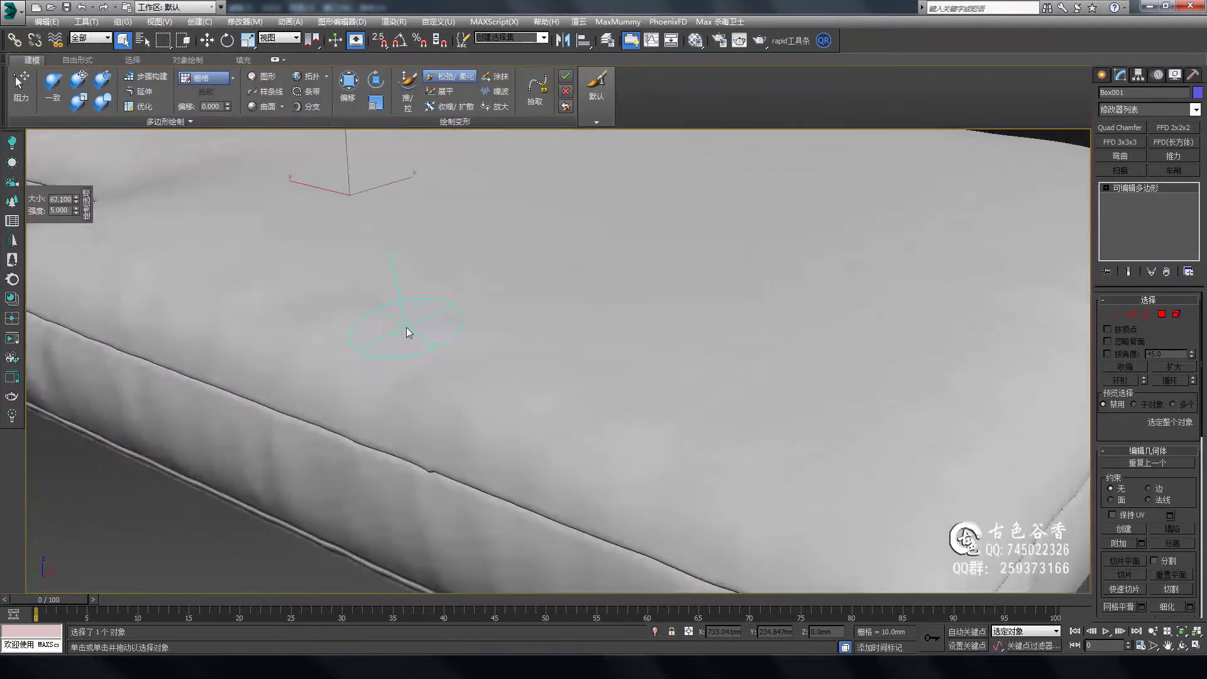
- Smooth the seat cushion's wrinkles with the Relax/Soften brush across its side, top edge and notch
scroll(406, 332, "down", 5)
mouse_move(914, 228)
middle_mouse_down("alt")
mouse_move(806, 315)
mouse_move(398, 237)
mouse_move(633, 409)
middle_mouse_up("alt")
scroll(541, 347, "up", 5)
scroll(541, 348, "down", 5)
mouse_move(492, 399)
middle_mouse_down("alt")
mouse_move(148, 289)
mouse_move(762, 331)
middle_mouse_up("alt")
scroll(546, 412, "up", 5)
scroll(545, 411, "down", 3)
middle_click_drag(278, 350, 255, 270, "alt")
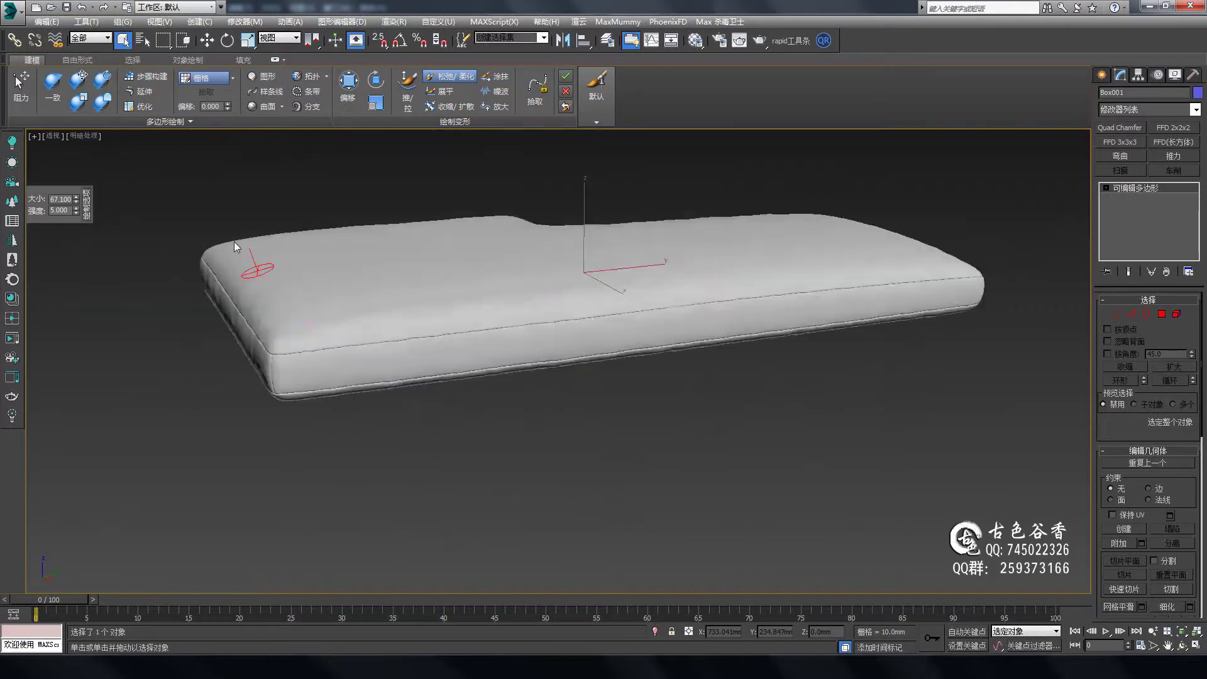
scroll(453, 305, "up", 3)
scroll(482, 326, "up", 2)
scroll(481, 323, "down", 3)
middle_click_drag(480, 322, 695, 413, "alt")
scroll(695, 413, "down", 2)
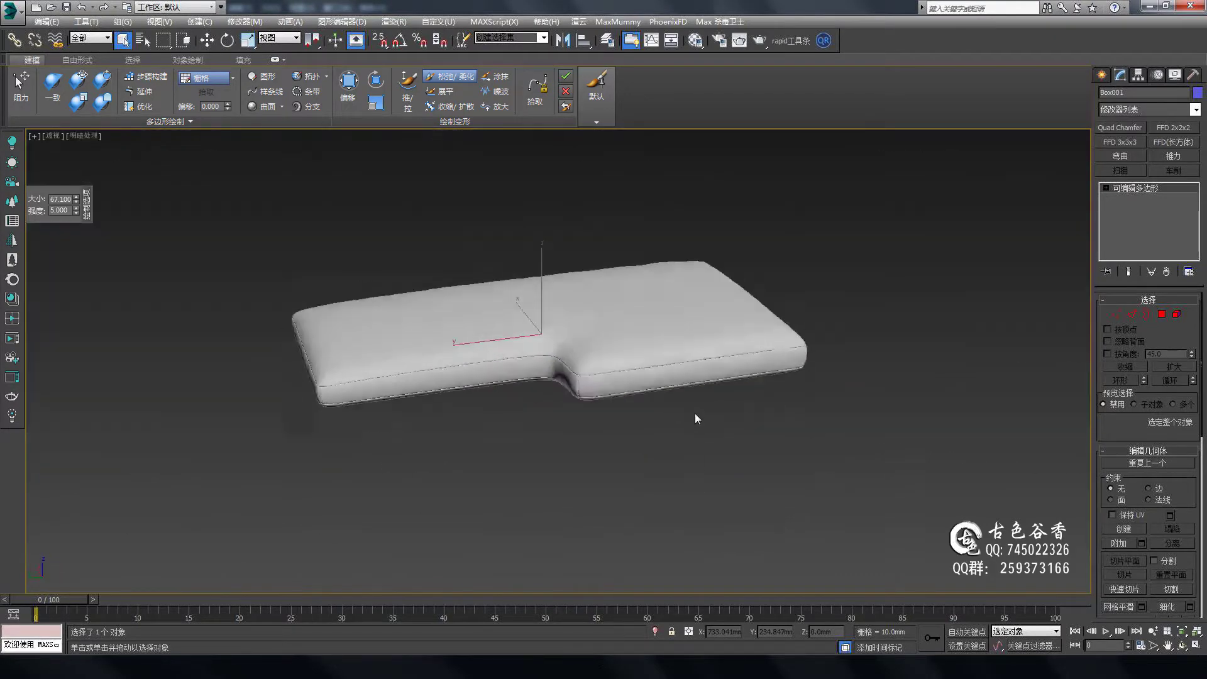
scroll(567, 474, "up", 5)
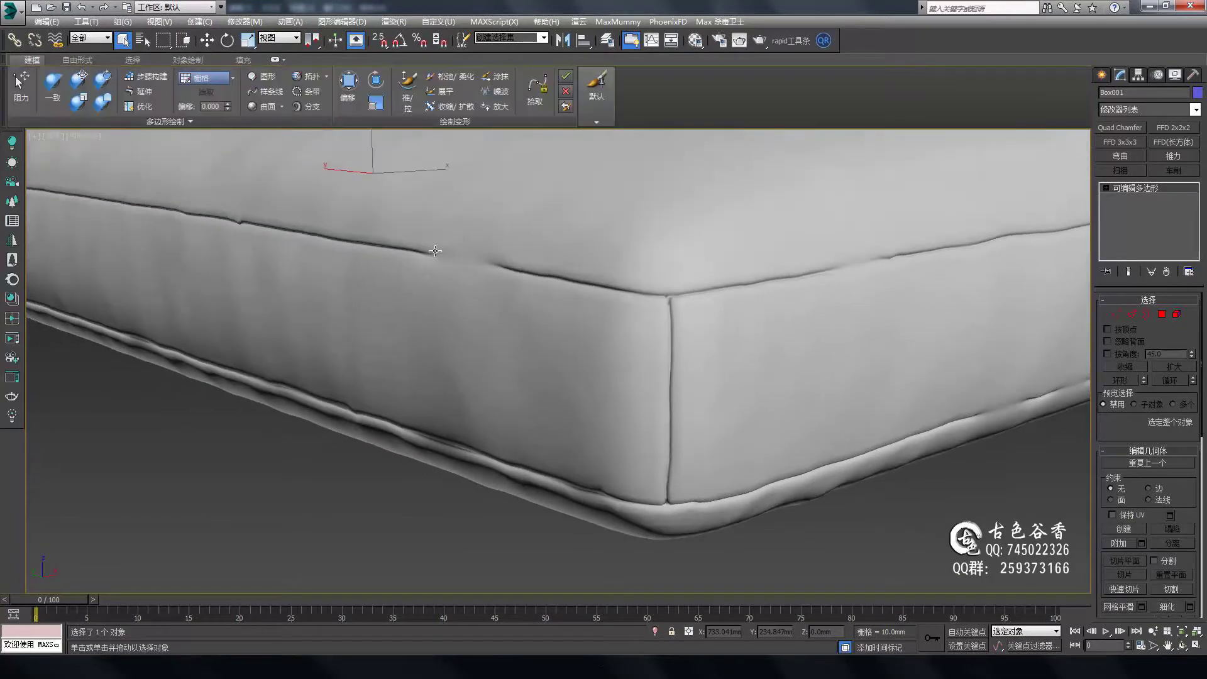
- Exit the relax brush and show edged faces (F4) to examine the crease vertices up close
right_click(502, 372)
key("F4")
scroll(497, 370, "up", 3)
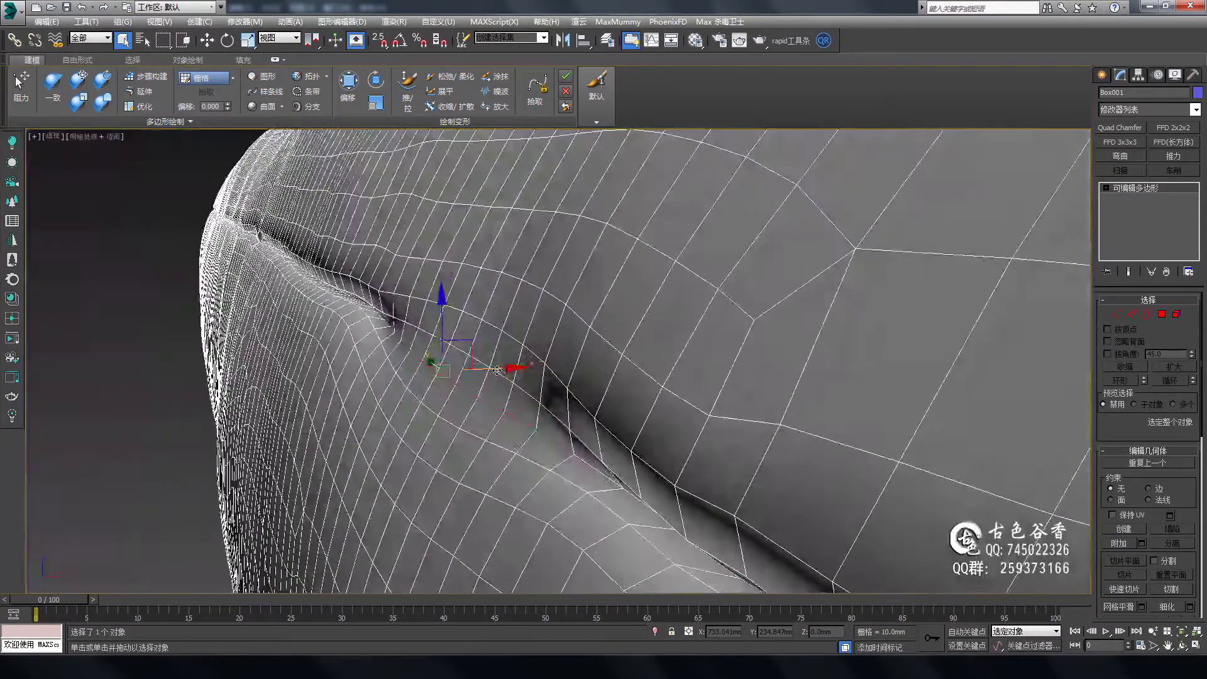
scroll(467, 389, "down", 3)
scroll(503, 408, "up", 4)
middle_click_drag(467, 389, 546, 435, "alt")
scroll(546, 435, "down", 3)
mouse_move(617, 461)
middle_mouse_down("alt")
mouse_move(565, 377)
mouse_move(343, 376)
mouse_move(728, 389)
middle_mouse_up("alt")
scroll(563, 350, "up", 5)
scroll(343, 377, "down", 3)
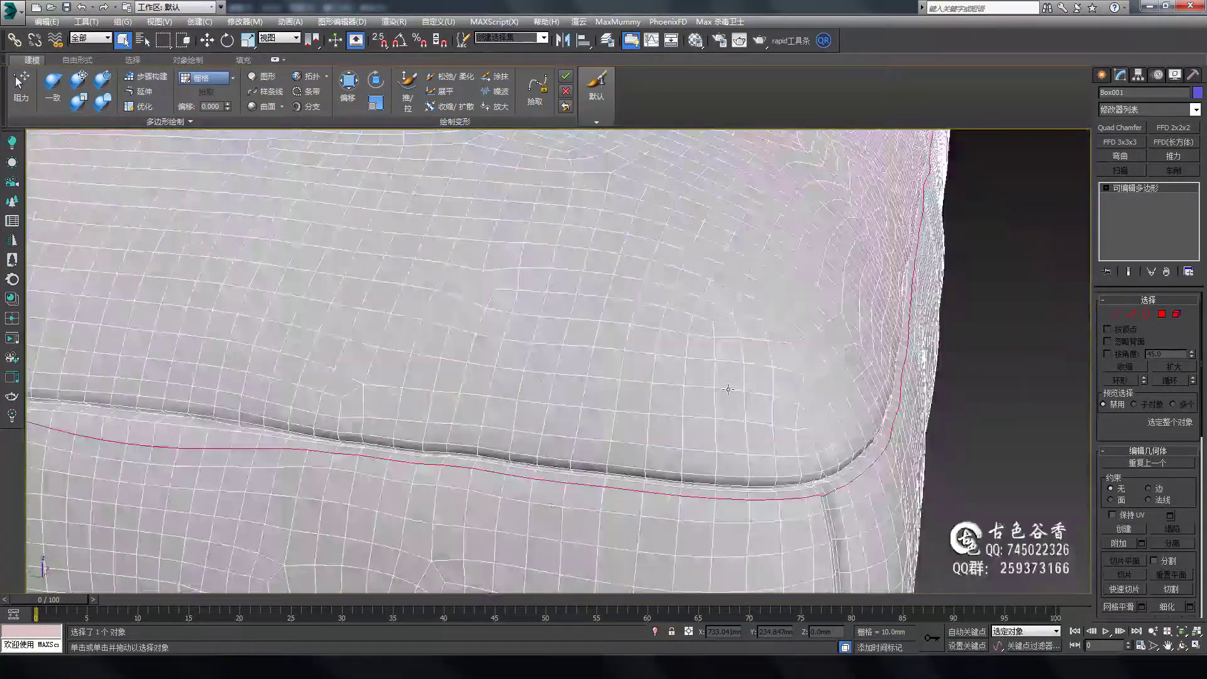
scroll(543, 434, "down", 4)
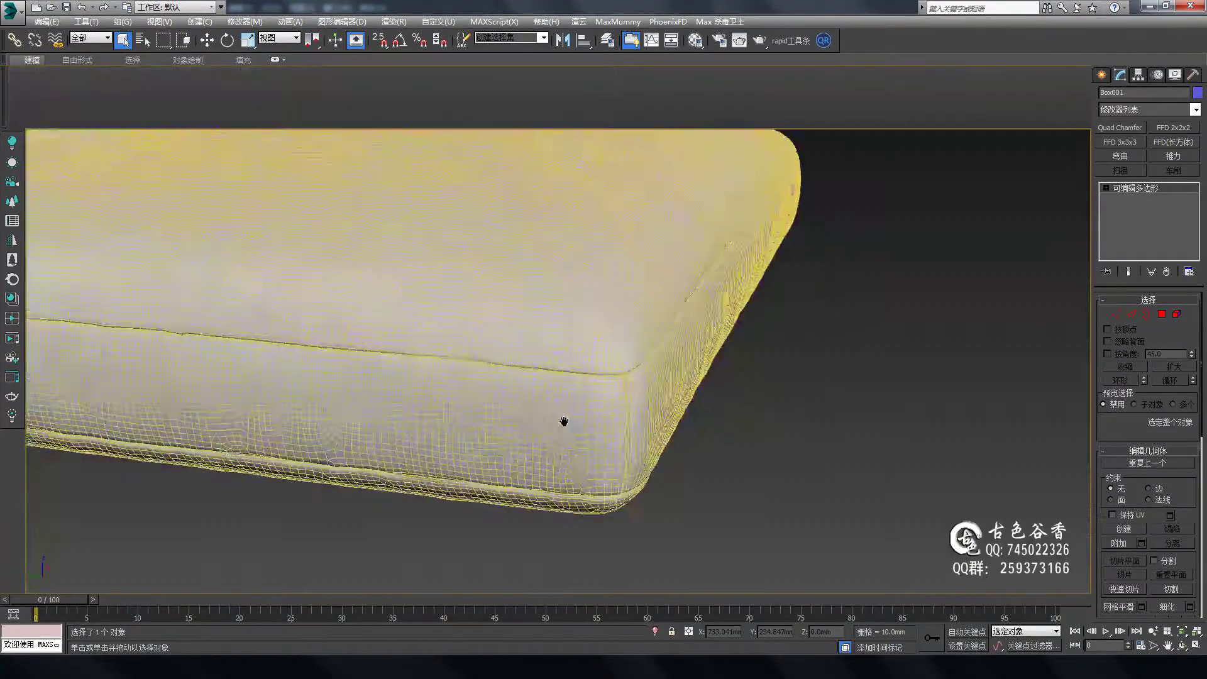
scroll(563, 423, "up", 4)
scroll(503, 402, "up", 3)
- Check the piping crease from several angles, ending on a view of the whole cushion
middle_click_drag(477, 390, 468, 405, "alt")
scroll(468, 406, "down", 4)
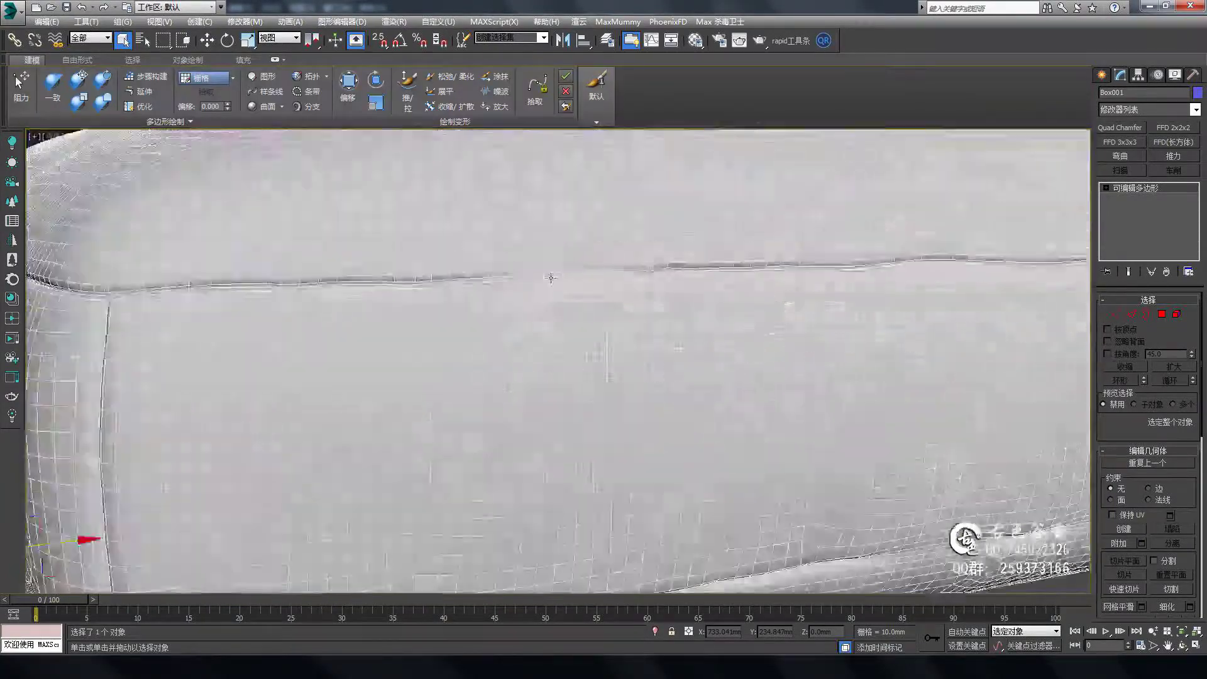
scroll(540, 282, "up", 4)
middle_click_drag(541, 282, 628, 377, "alt")
scroll(742, 453, "up", 3)
mouse_move(742, 454)
middle_mouse_down("alt")
mouse_move(481, 409)
mouse_move(671, 407)
middle_mouse_up("alt")
scroll(629, 427, "up", 3)
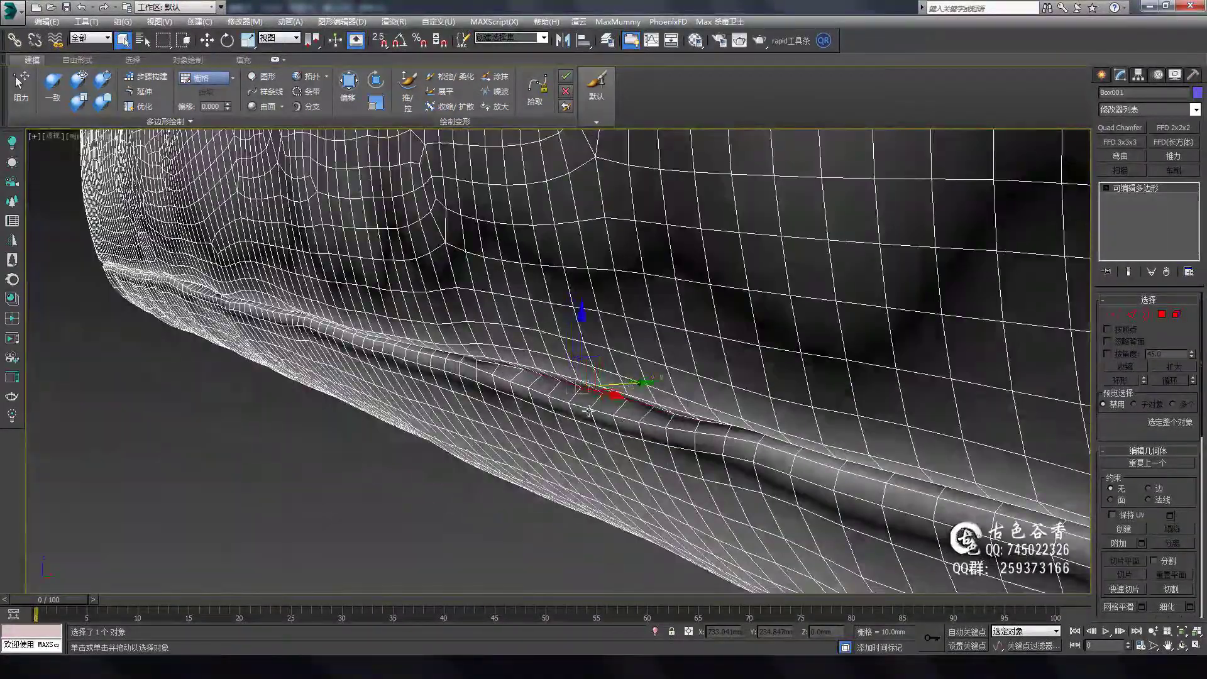
mouse_move(587, 410)
middle_mouse_down("alt")
mouse_move(720, 300)
mouse_move(901, 346)
middle_mouse_up("alt")
scroll(654, 355, "up", 3)
scroll(786, 320, "down", 5)
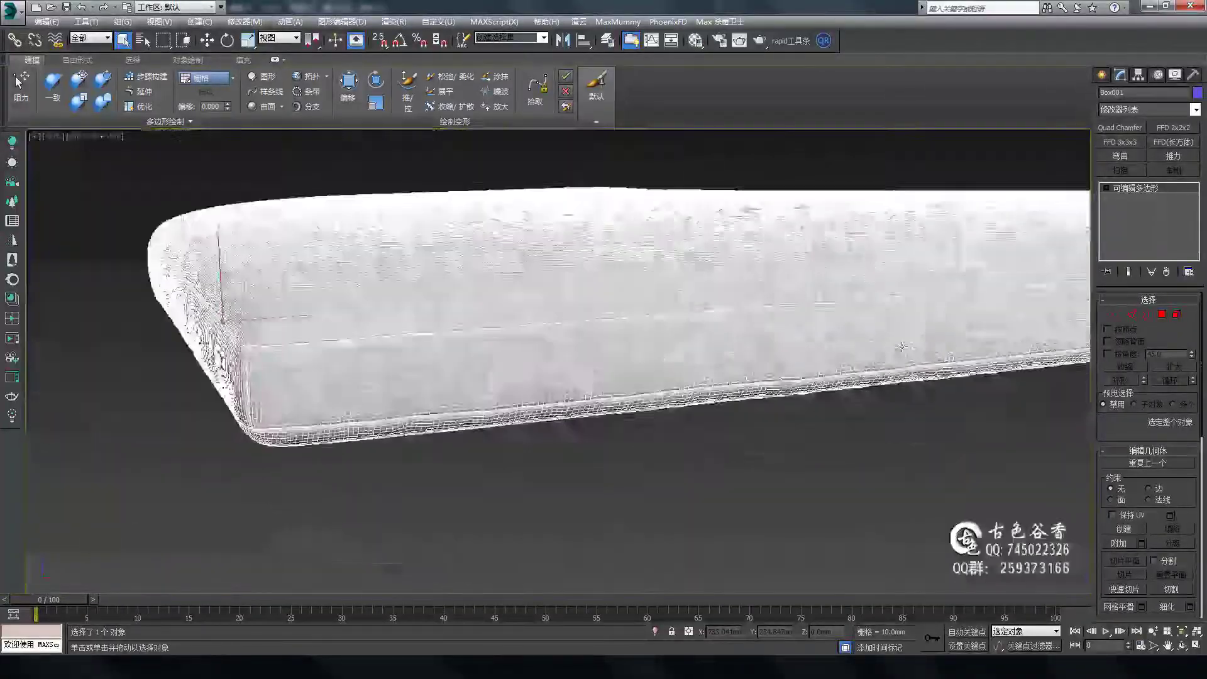
middle_click_drag(791, 398, 500, 435, "alt")
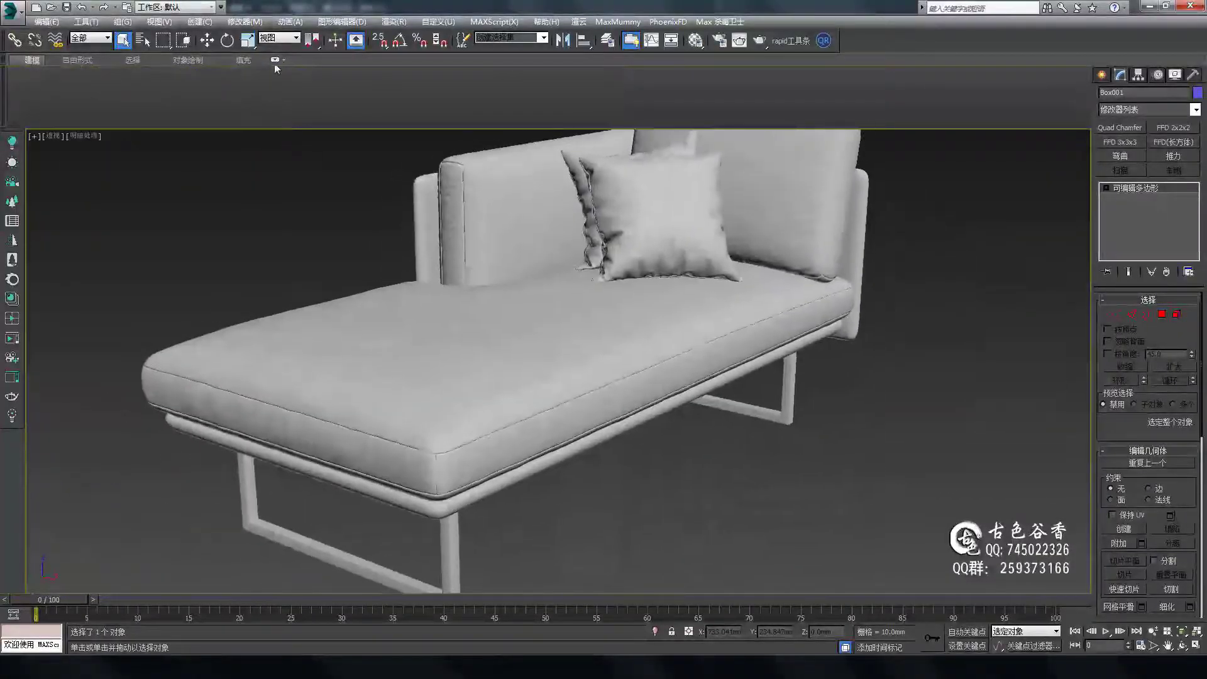
- Minimize the ribbon and view the finished chaise from its back-left
left_click(275, 60)
middle_click_drag(440, 409, 572, 438, "alt")
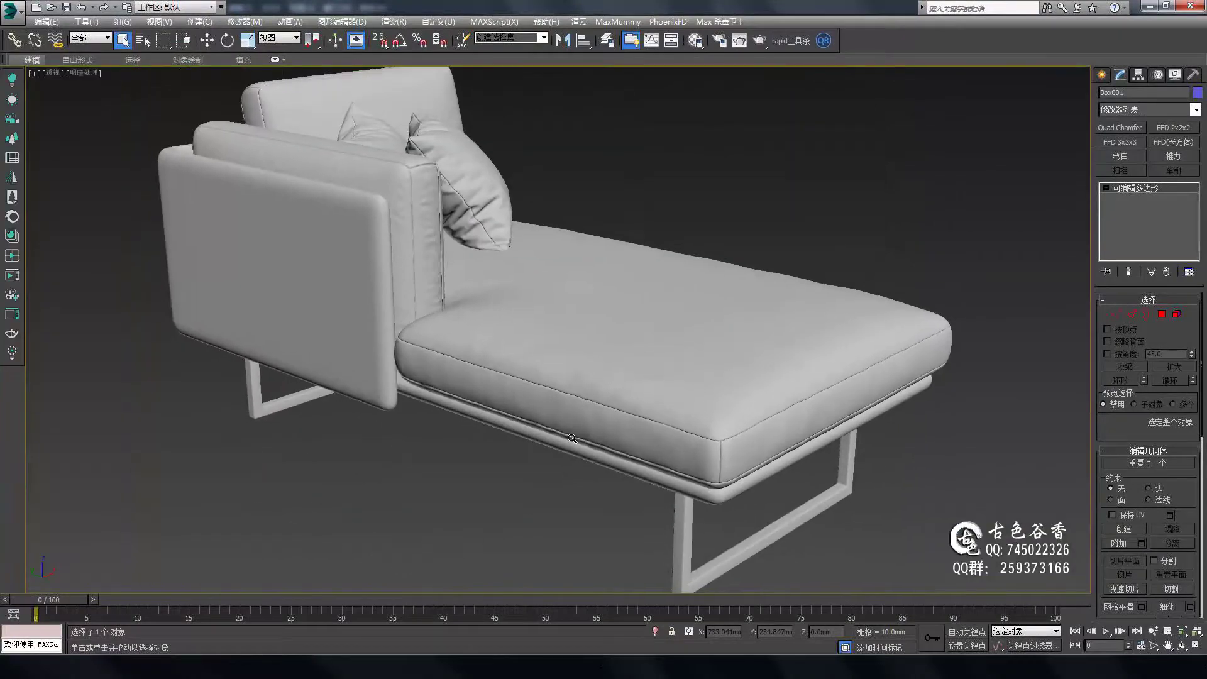